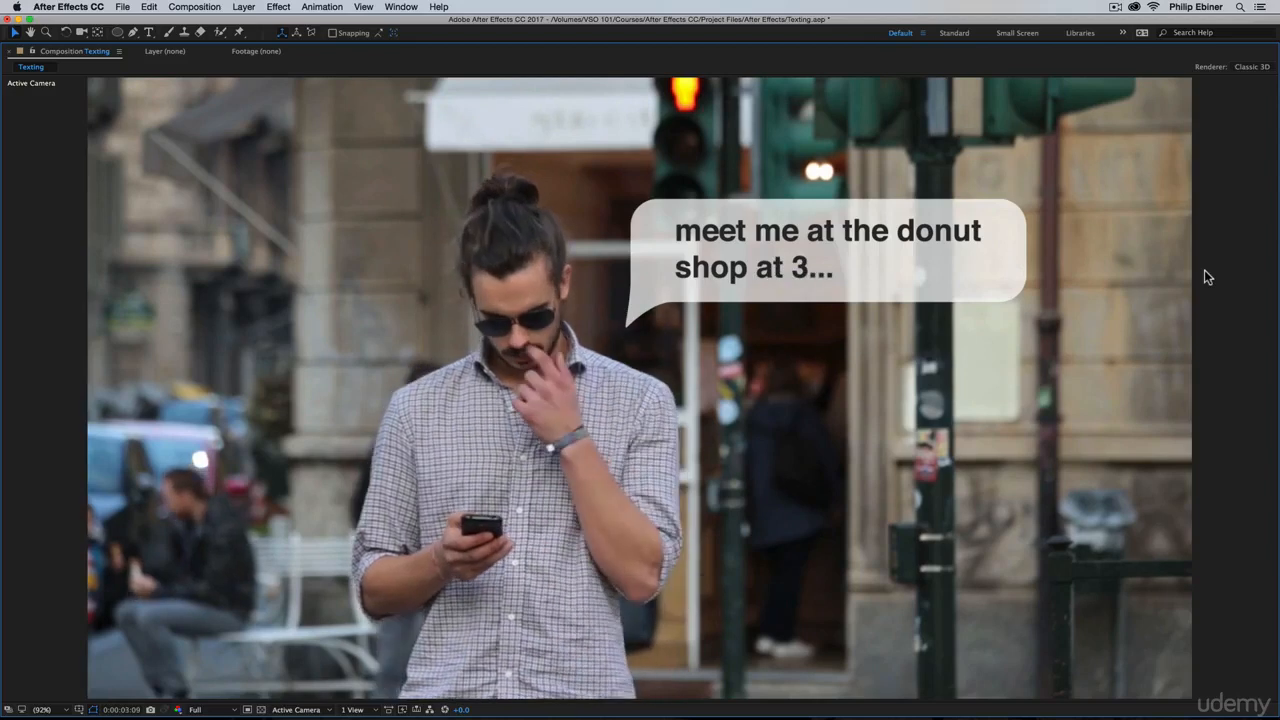
Step: Stop the preview and create a new composition from the Texting.mp4 footage
key(grave)
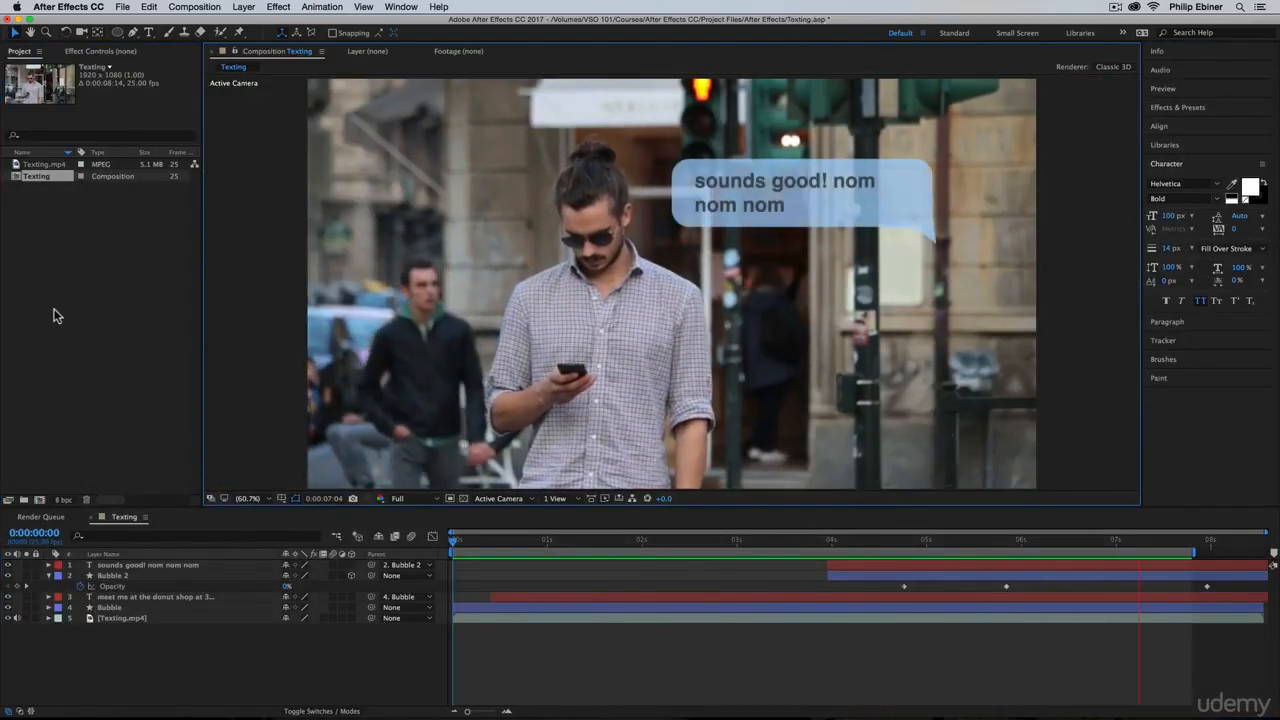
click(51, 206)
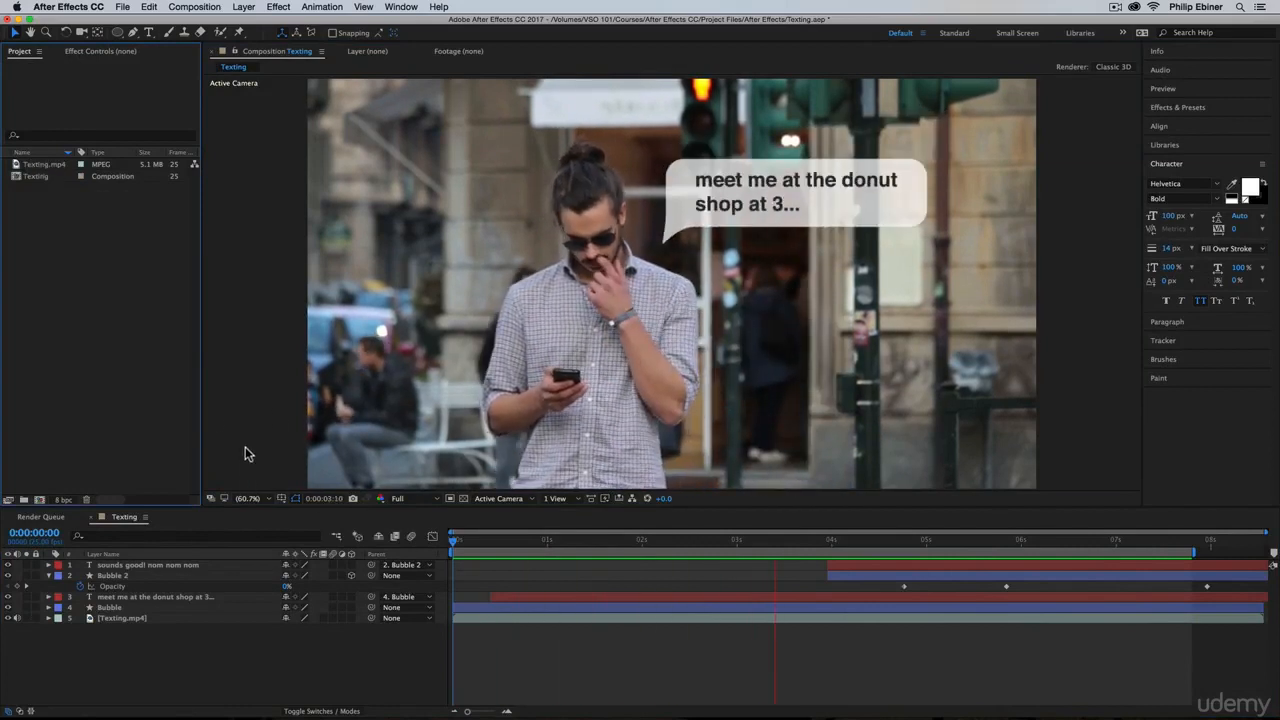
key(space)
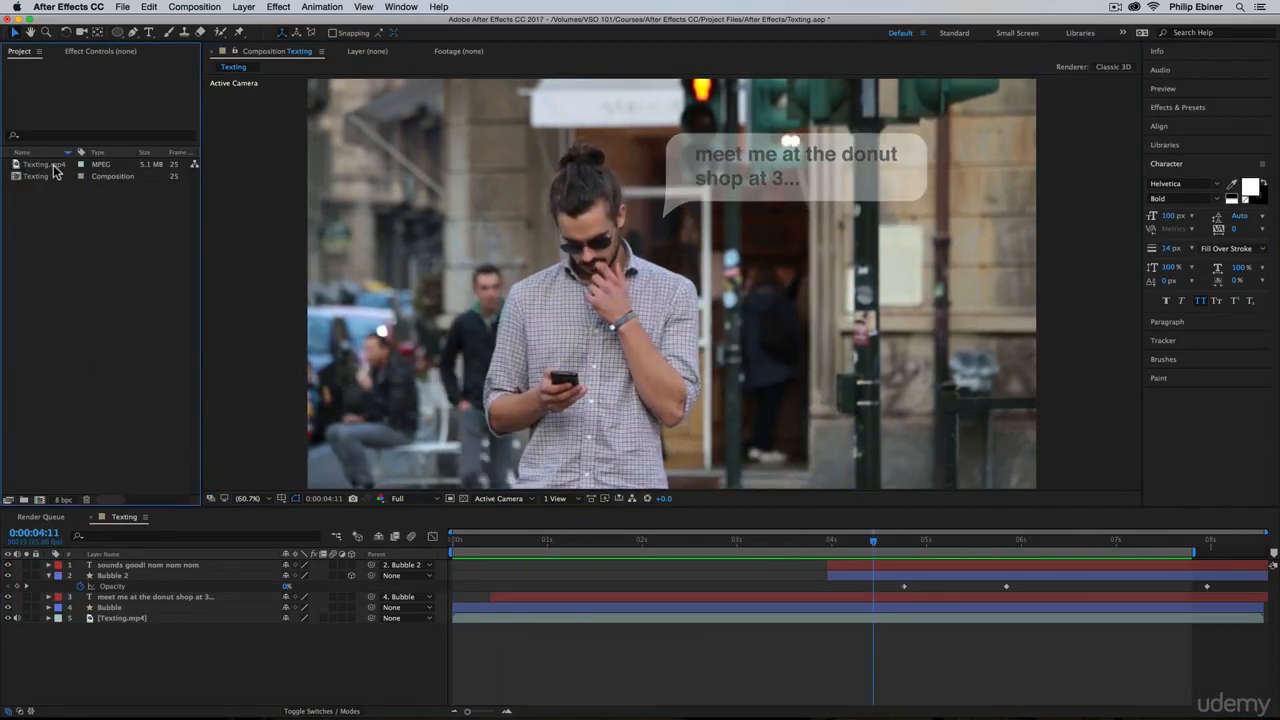
drag(56, 165, 40, 499)
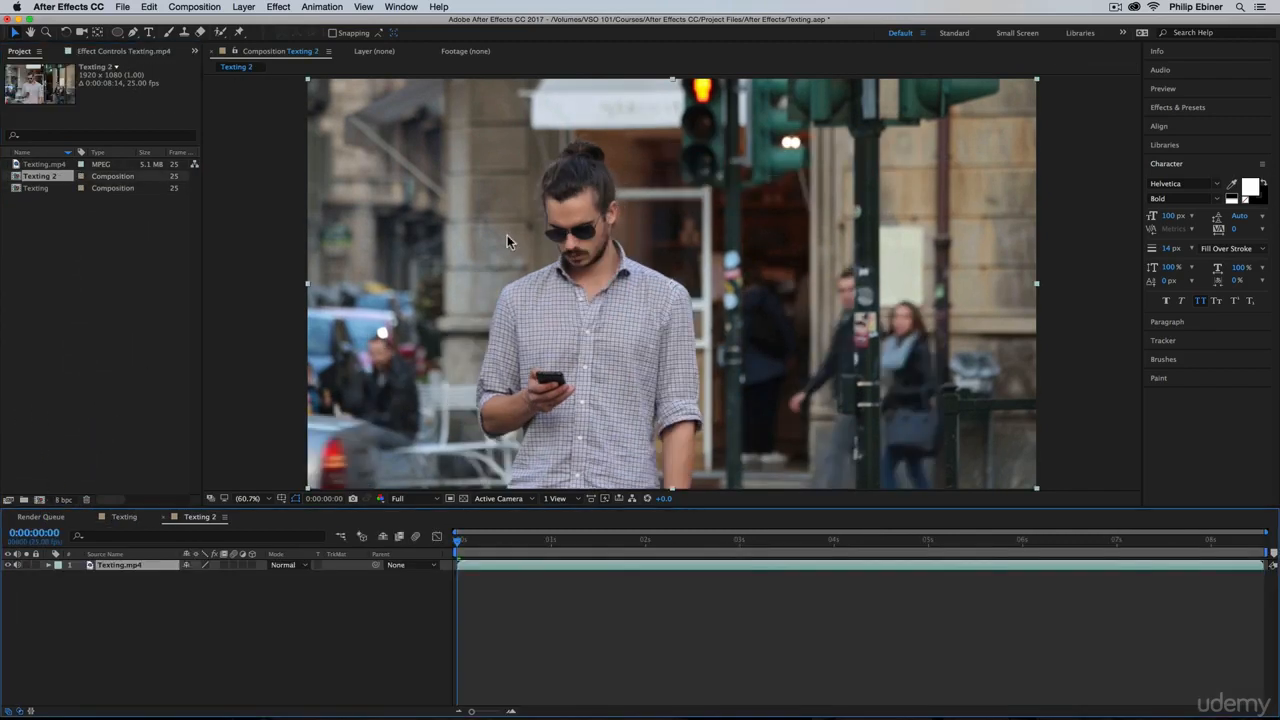
Step: Set up the Rounded Rectangle tool with a 0 px stroke and a white fill, with no layer selected in Texting 2
drag(470, 541, 181, 530)
click(121, 519)
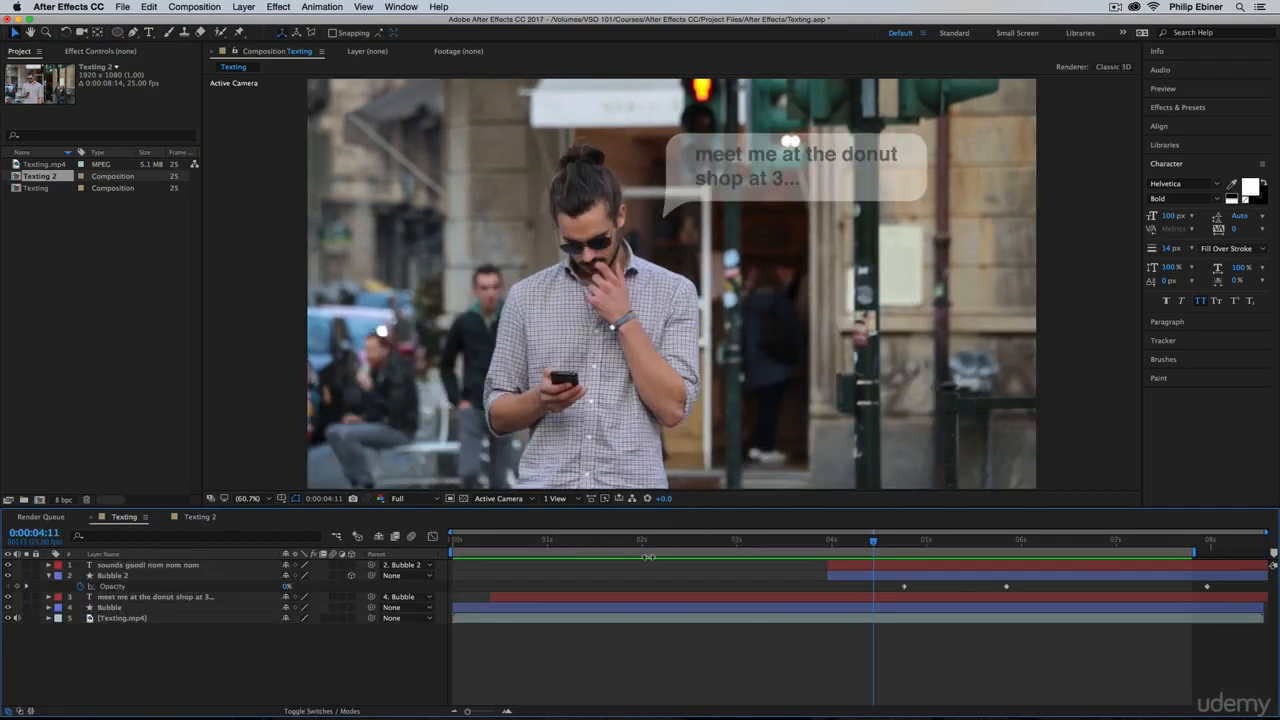
drag(567, 540, 676, 540)
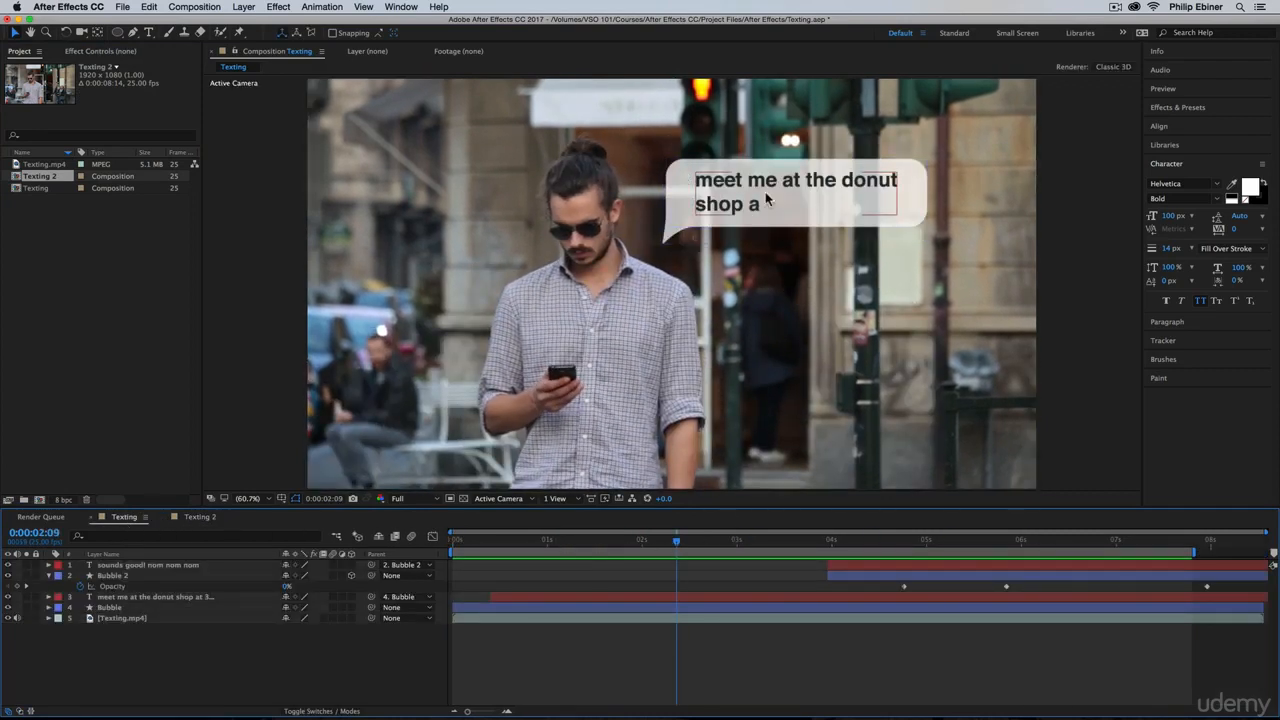
click(208, 520)
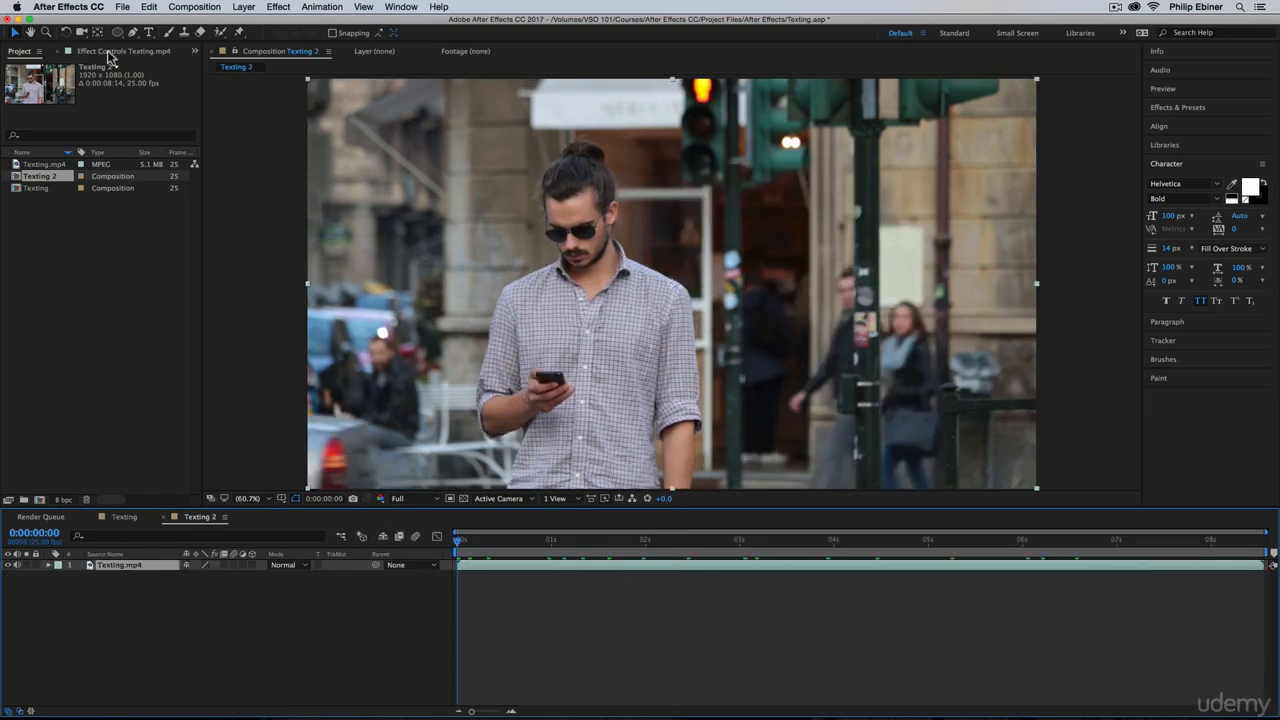
drag(123, 36, 160, 50)
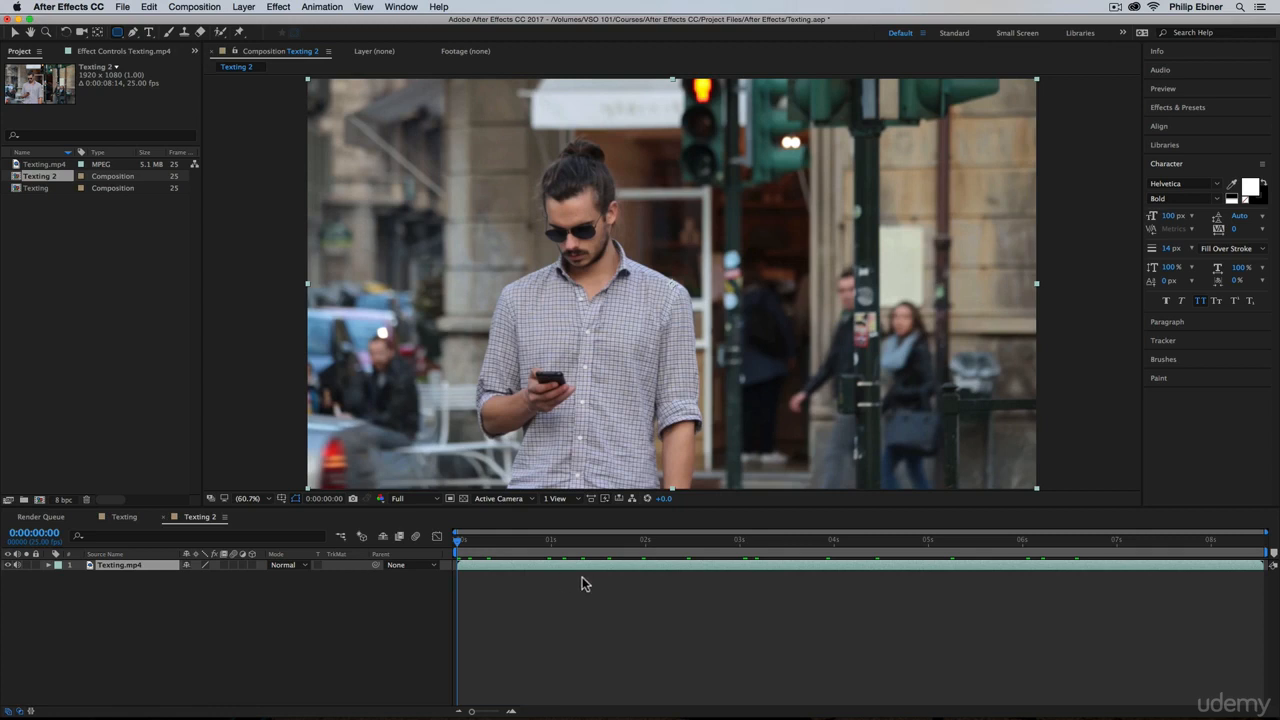
click(562, 610)
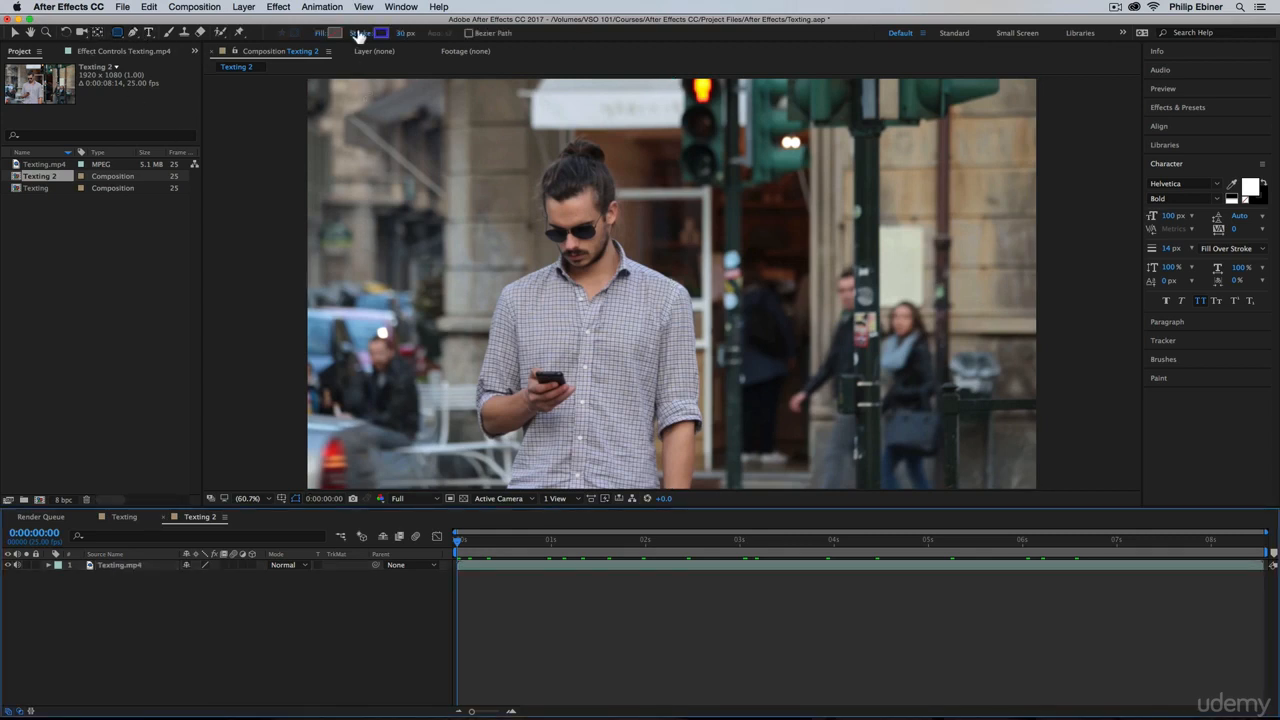
drag(402, 38, 330, 40)
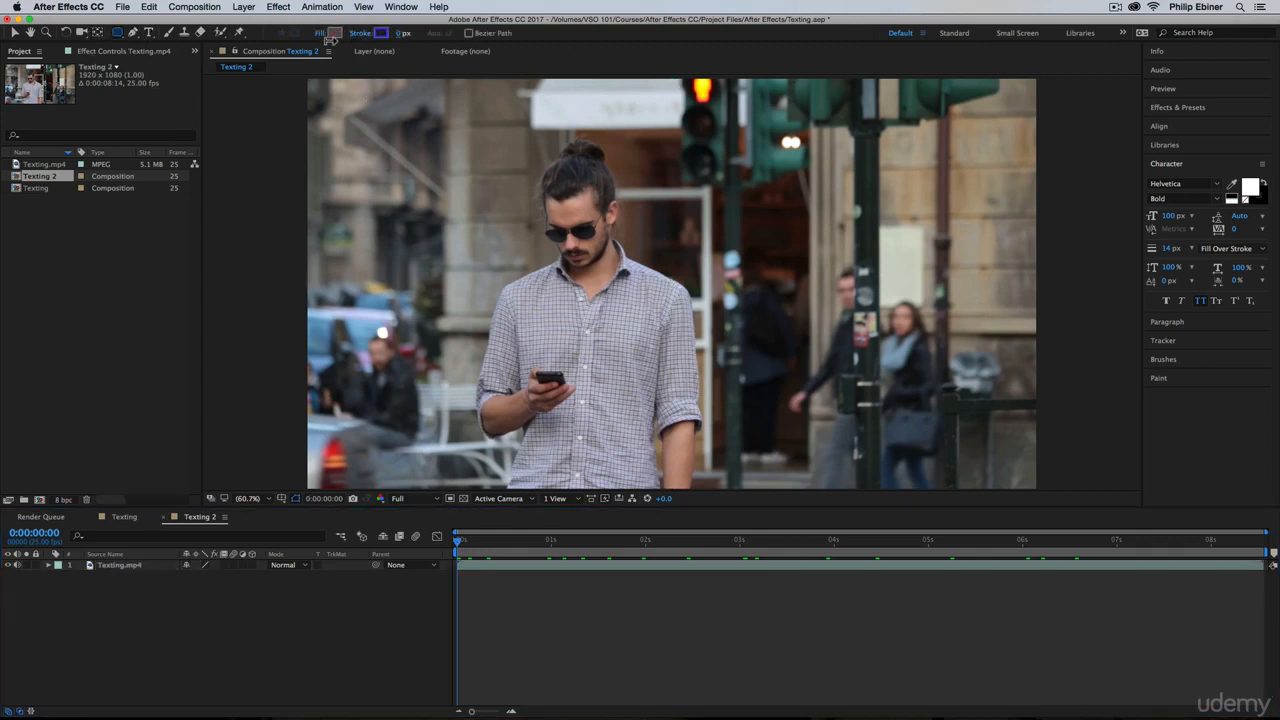
click(334, 35)
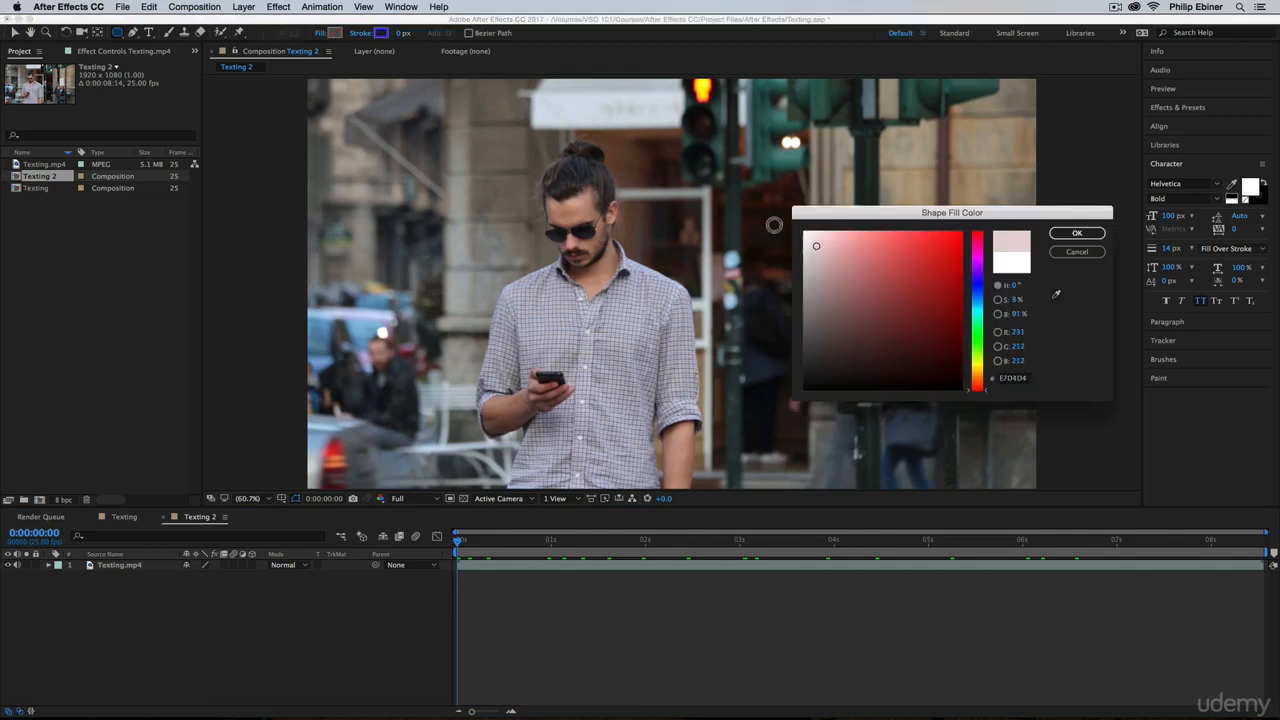
click(1096, 234)
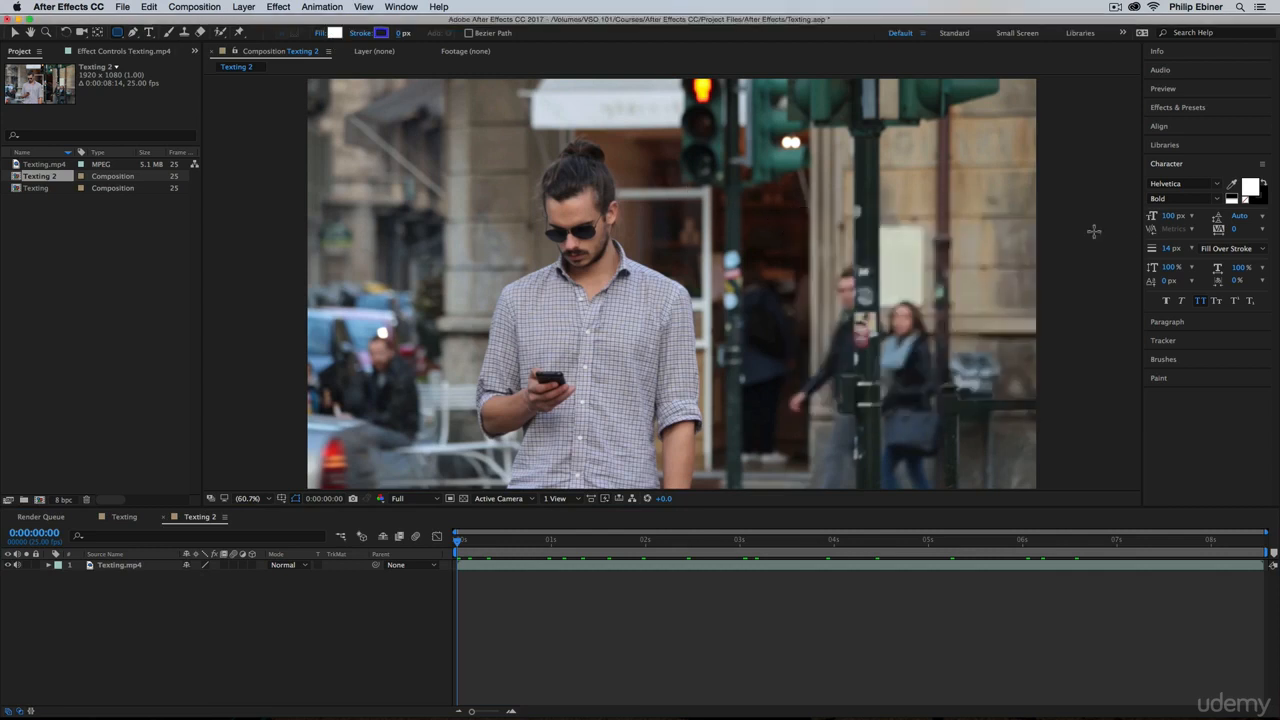
Step: Draw a white rounded rectangle beside the man's head and shift it slightly up and closer to him
mouse_move(705, 176)
mouse_down()
mouse_move(831, 234)
mouse_move(951, 238)
mouse_up()
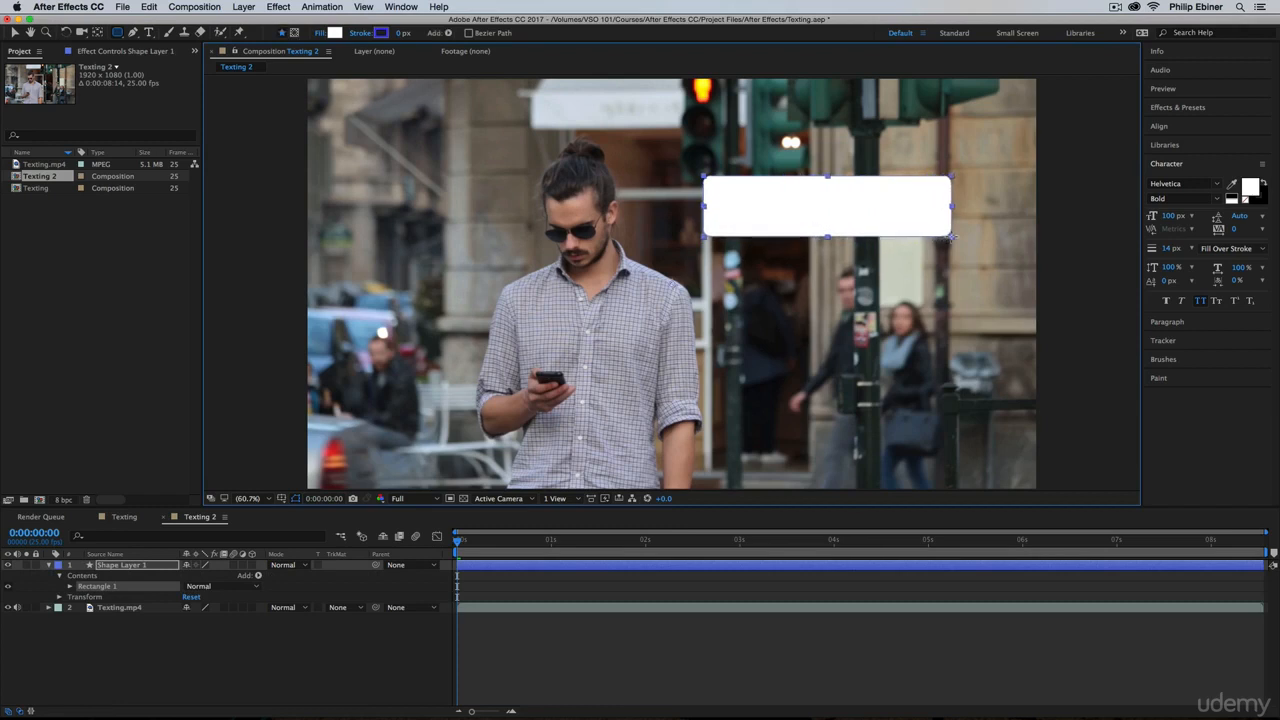
key(v)
drag(815, 209, 799, 195)
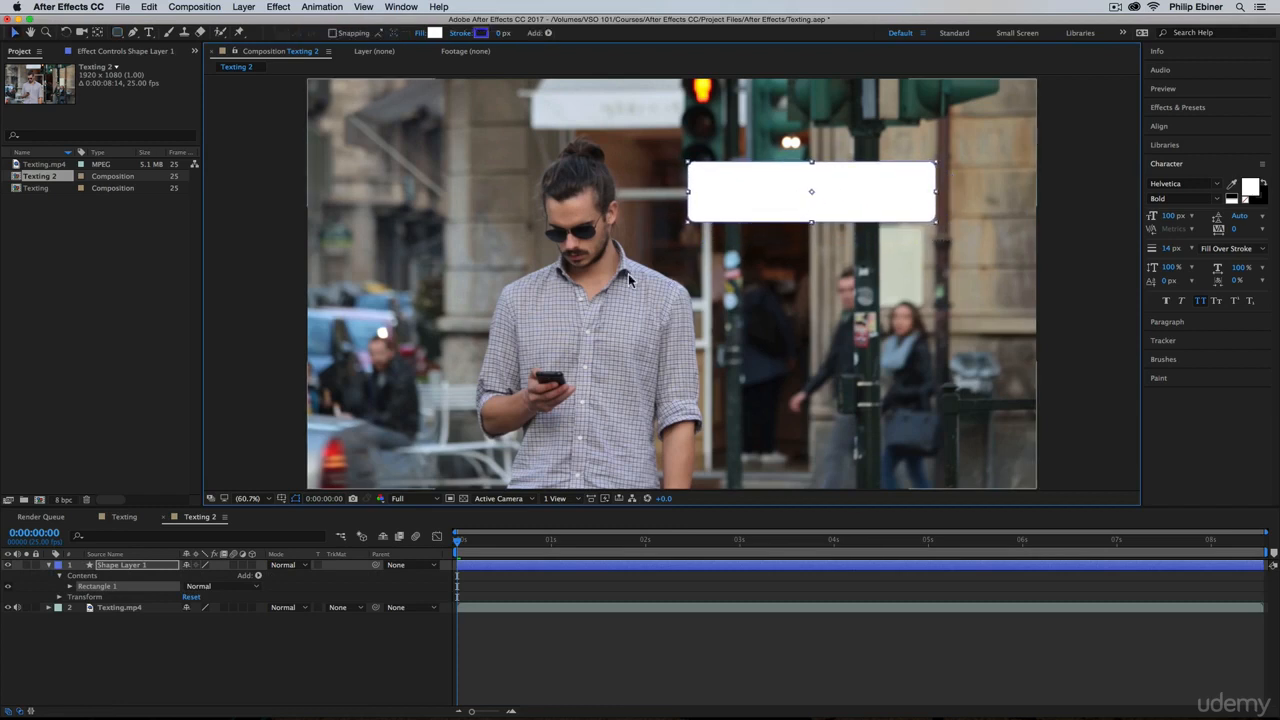
click(124, 517)
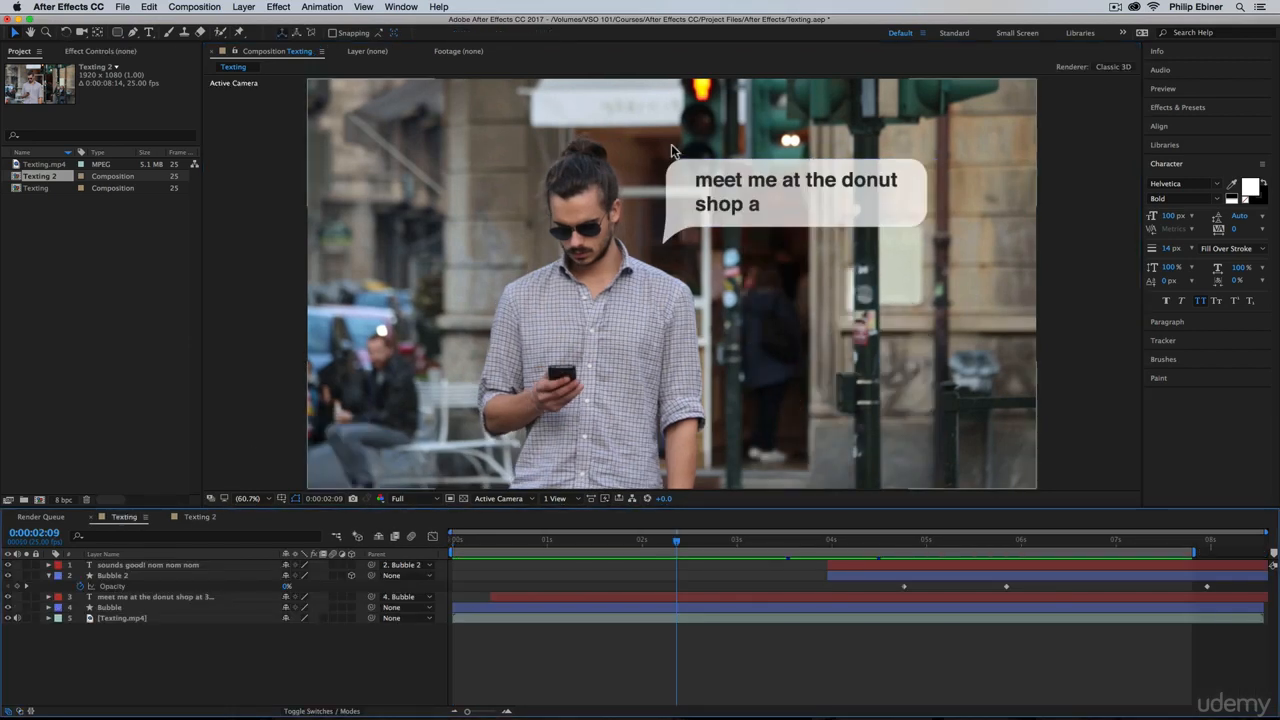
click(199, 517)
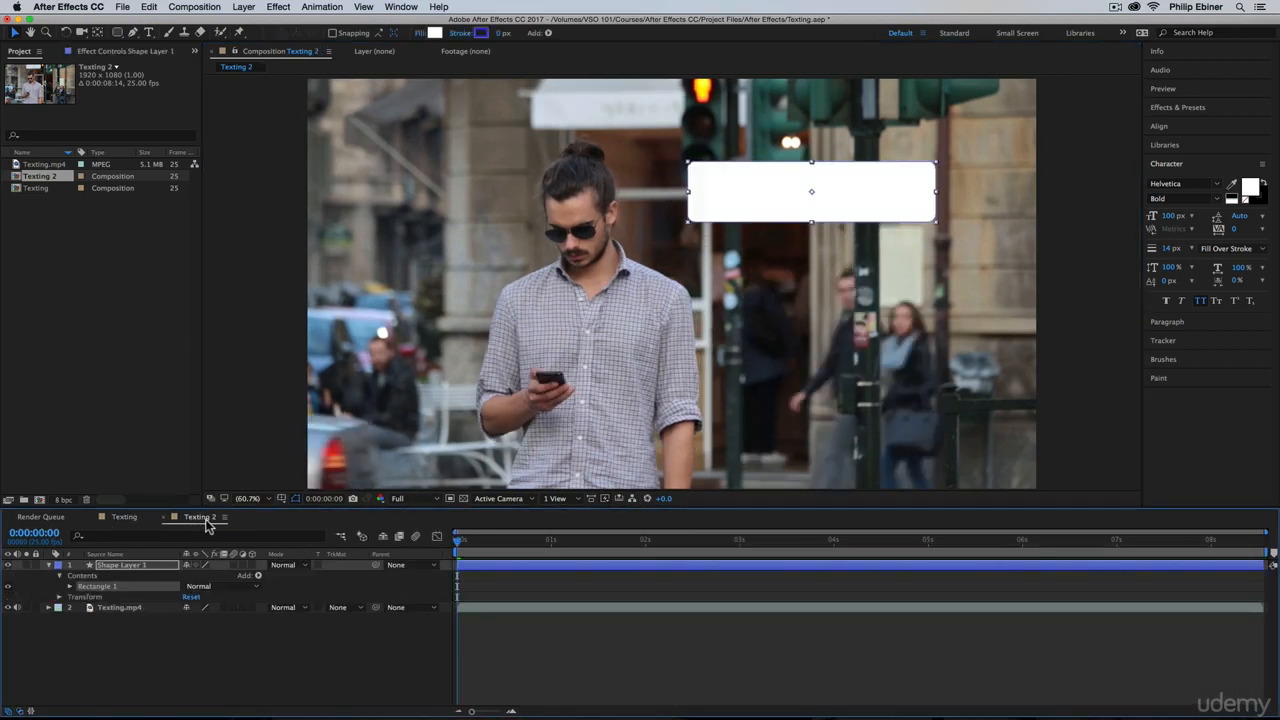
Step: Draw a closed, curved speech-bubble tail with the Pen tool, running from the rectangle's left edge toward the man and back to its bottom edge
click(133, 33)
click(251, 499)
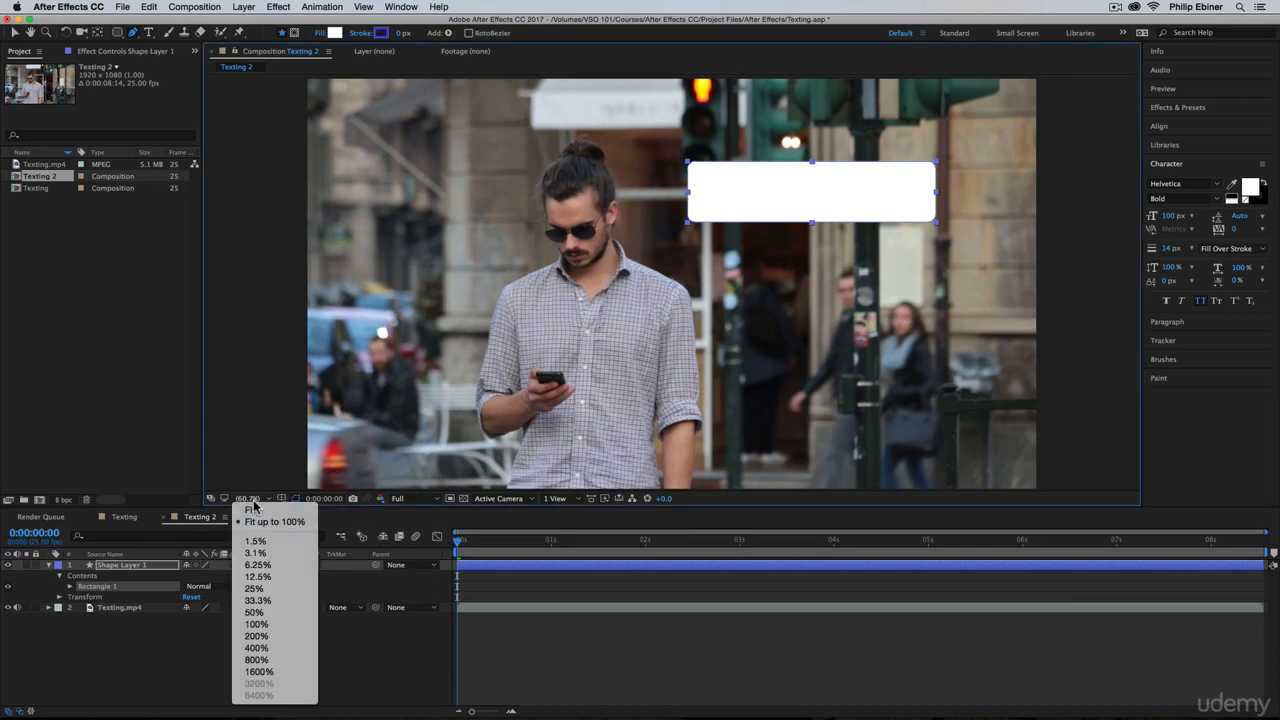
click(401, 618)
key(period)
key(period)
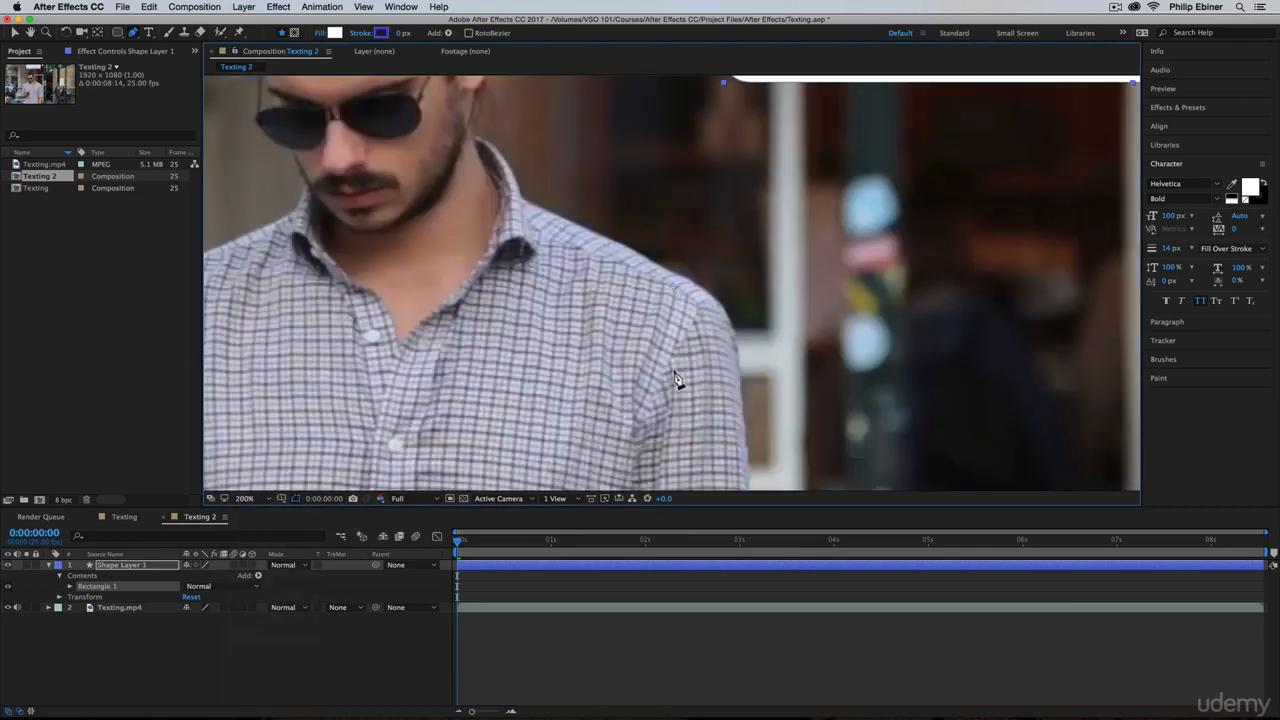
key(space)
drag(732, 129, 677, 315)
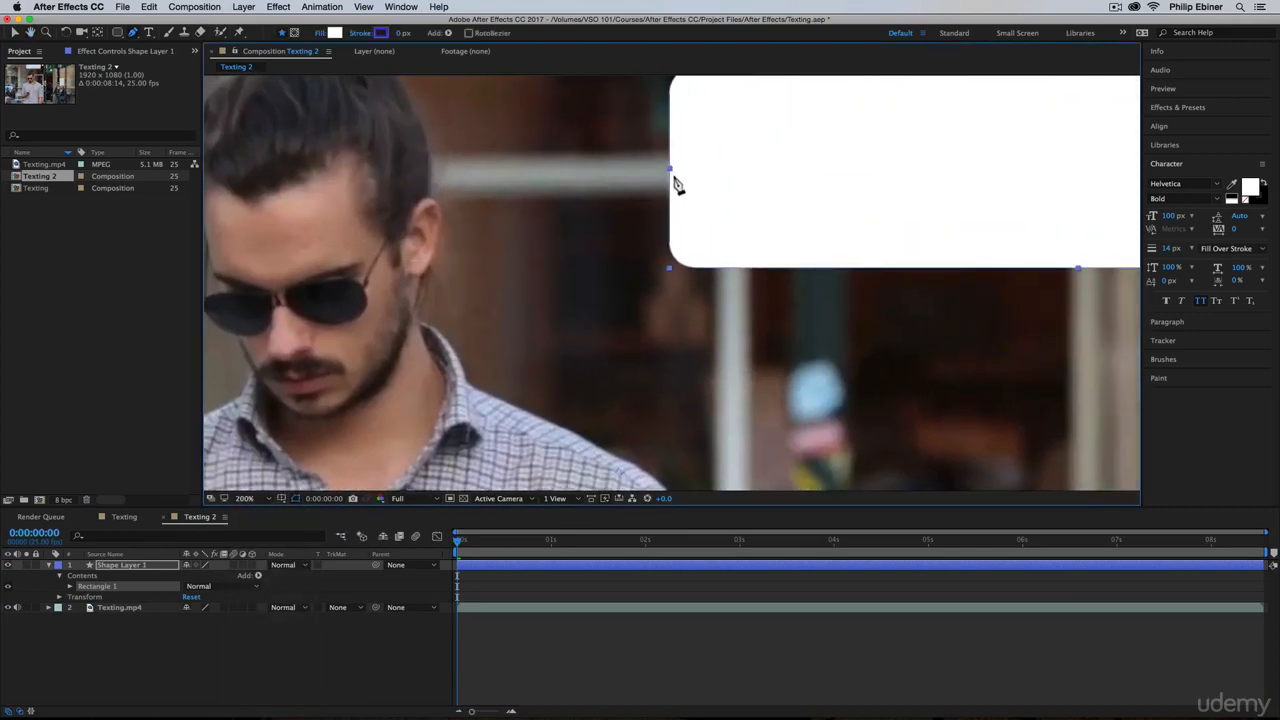
drag(674, 181, 671, 211)
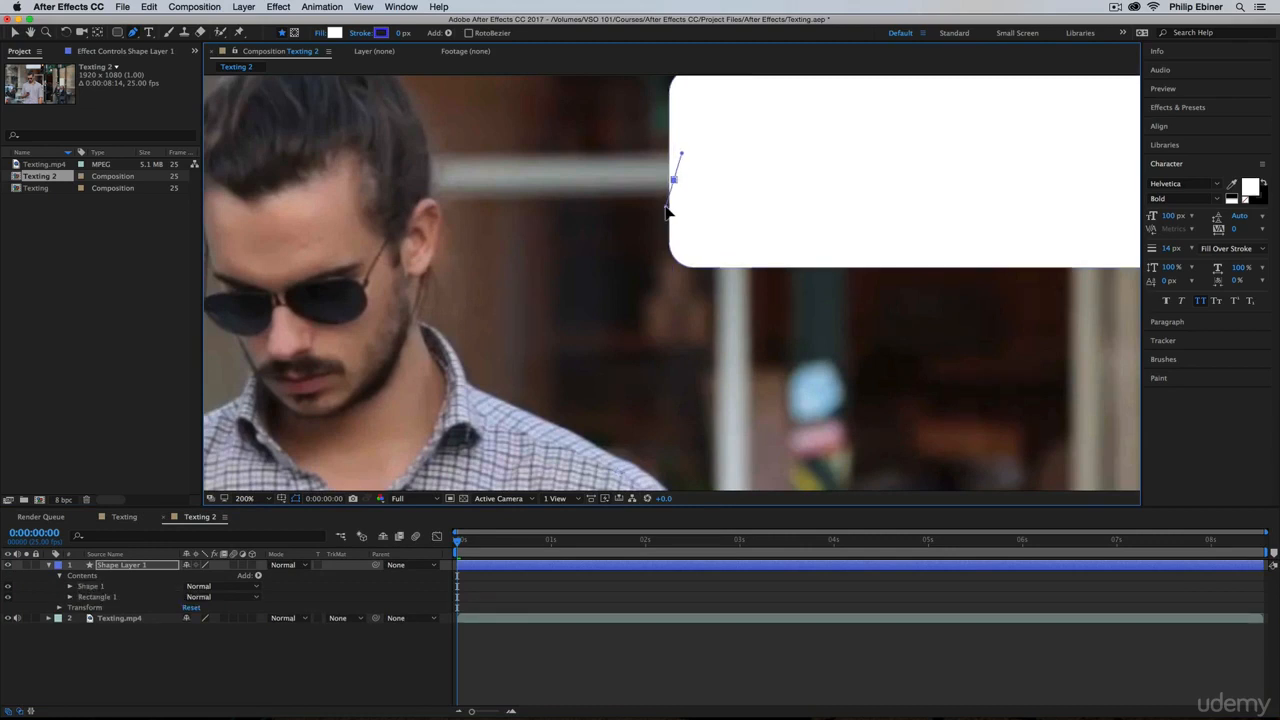
drag(620, 328, 570, 364)
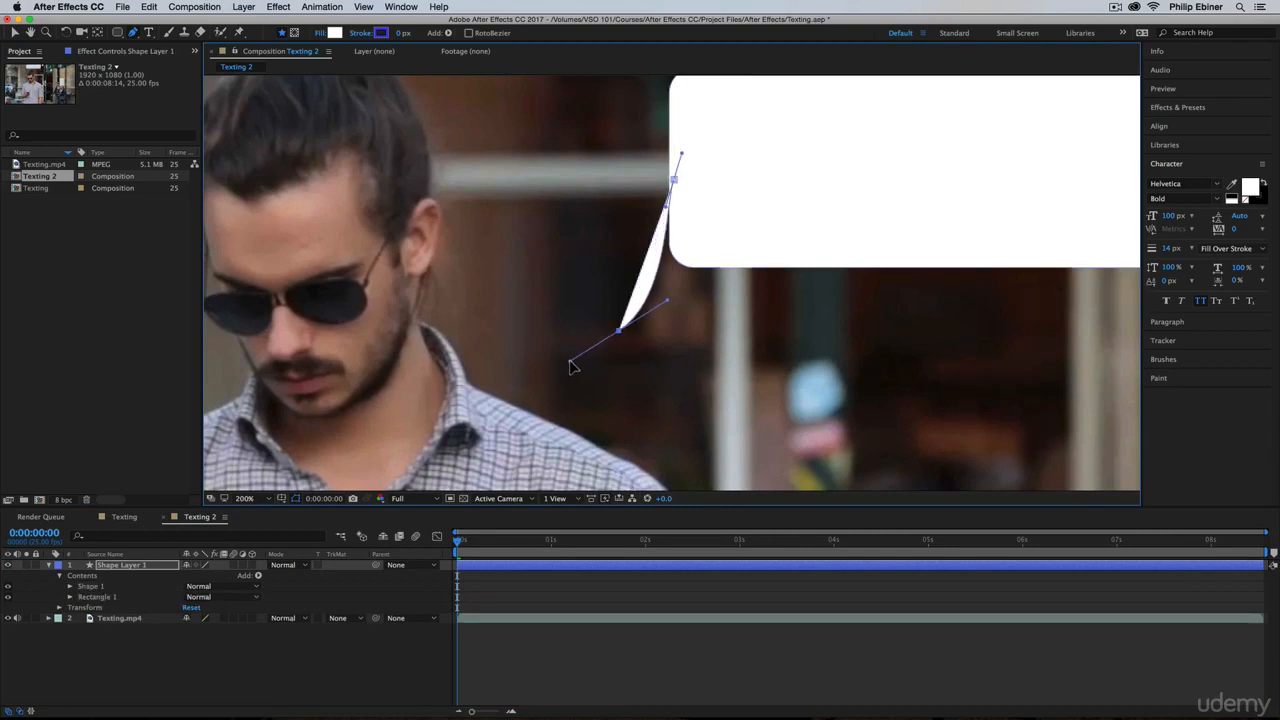
drag(790, 256, 881, 267)
key(super+z)
click(674, 182)
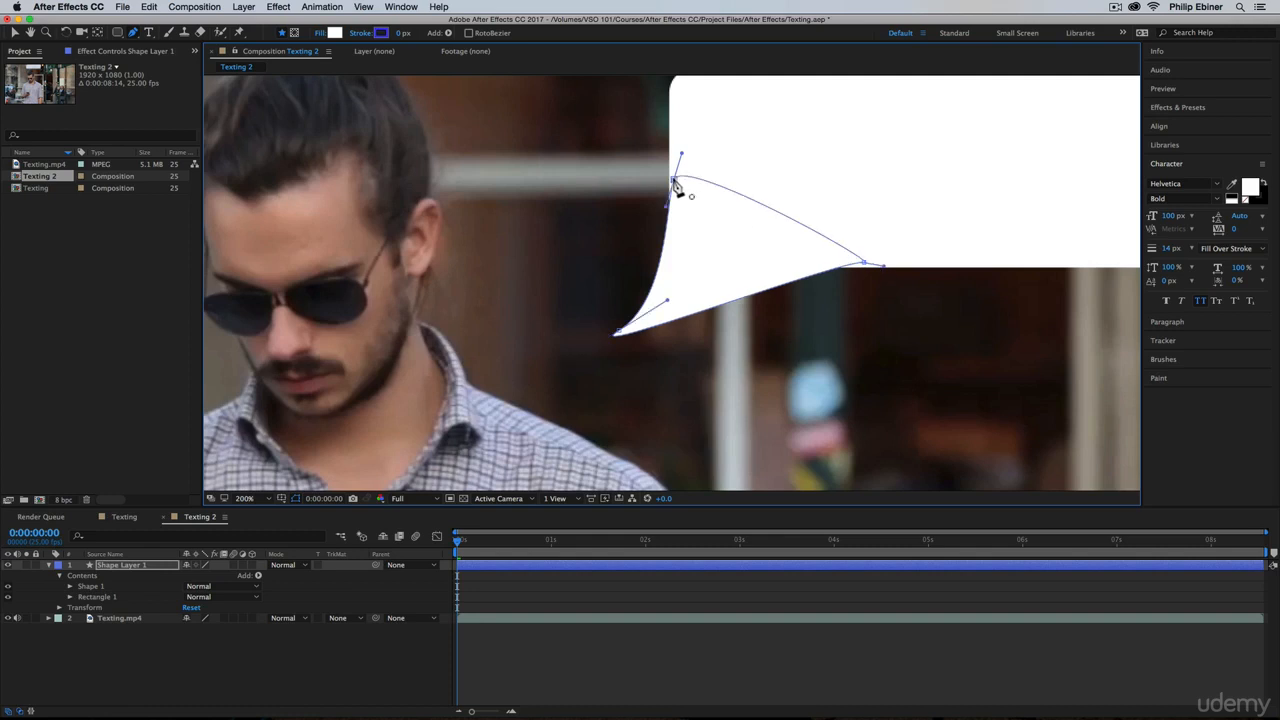
click(676, 597)
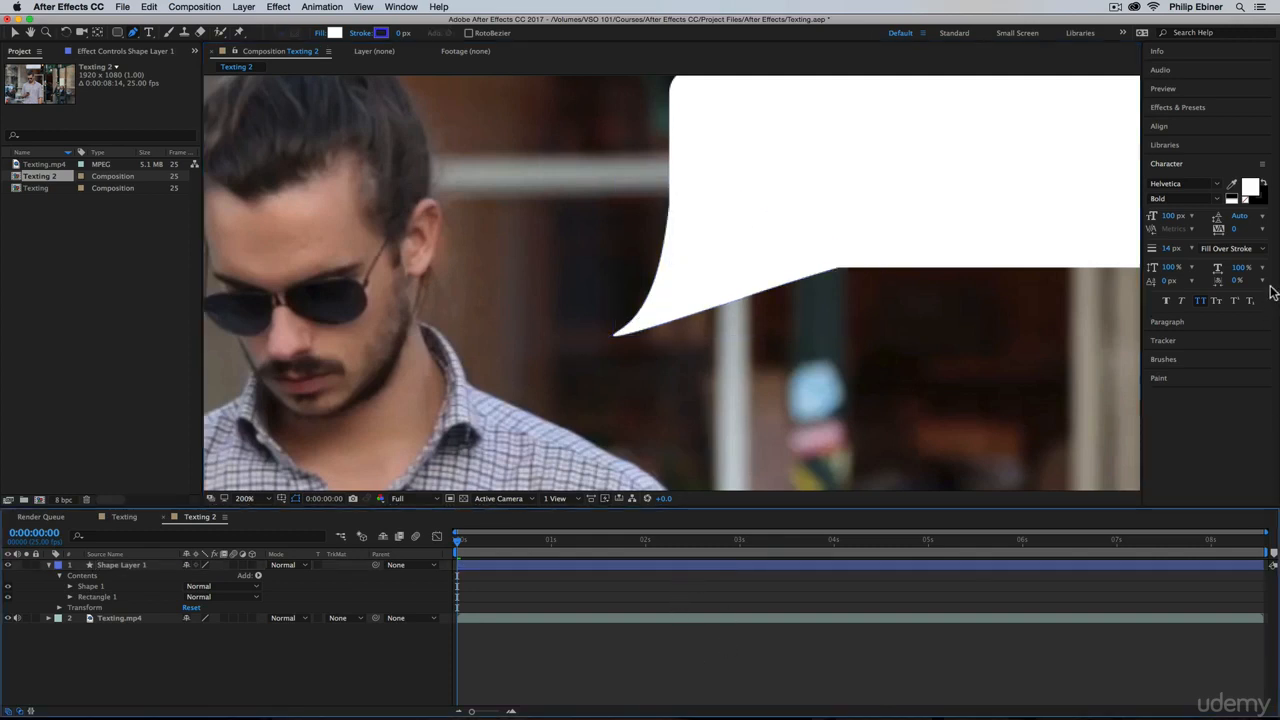
Step: Adjust the tail path's right anchor point so its curve blends into the bubble's bottom edge
alt+click(1034, 233)
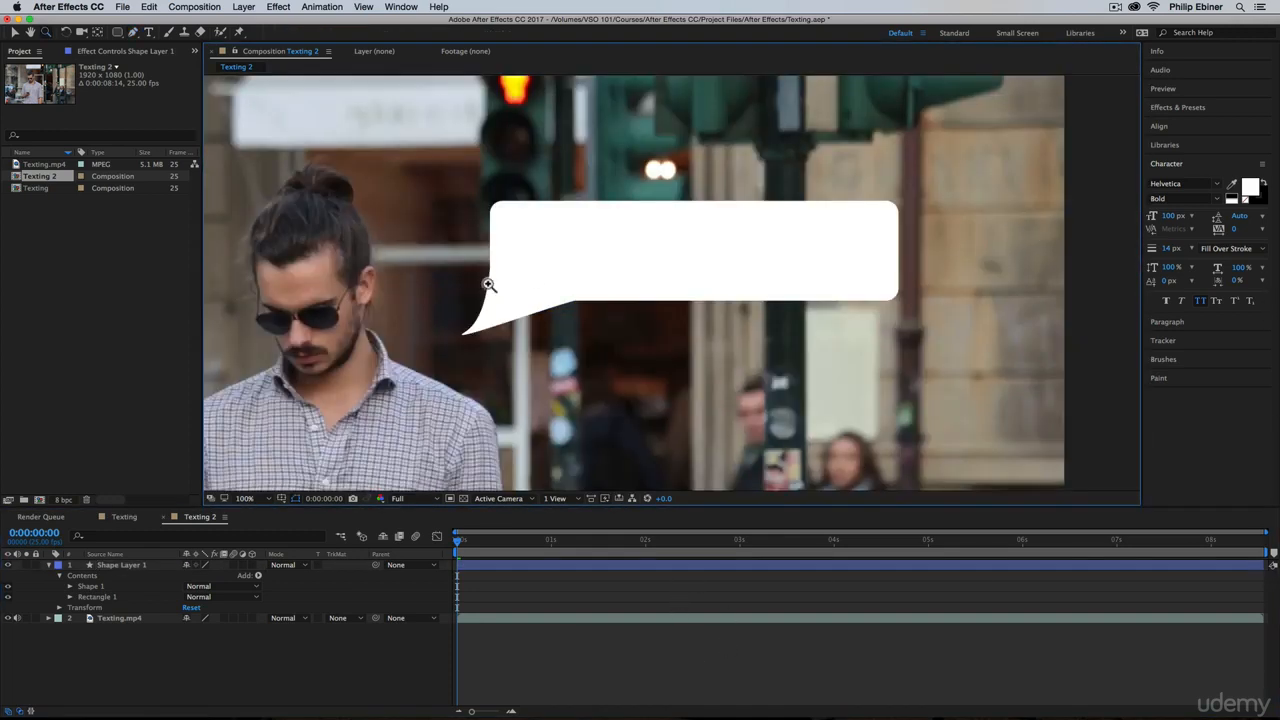
click(90, 587)
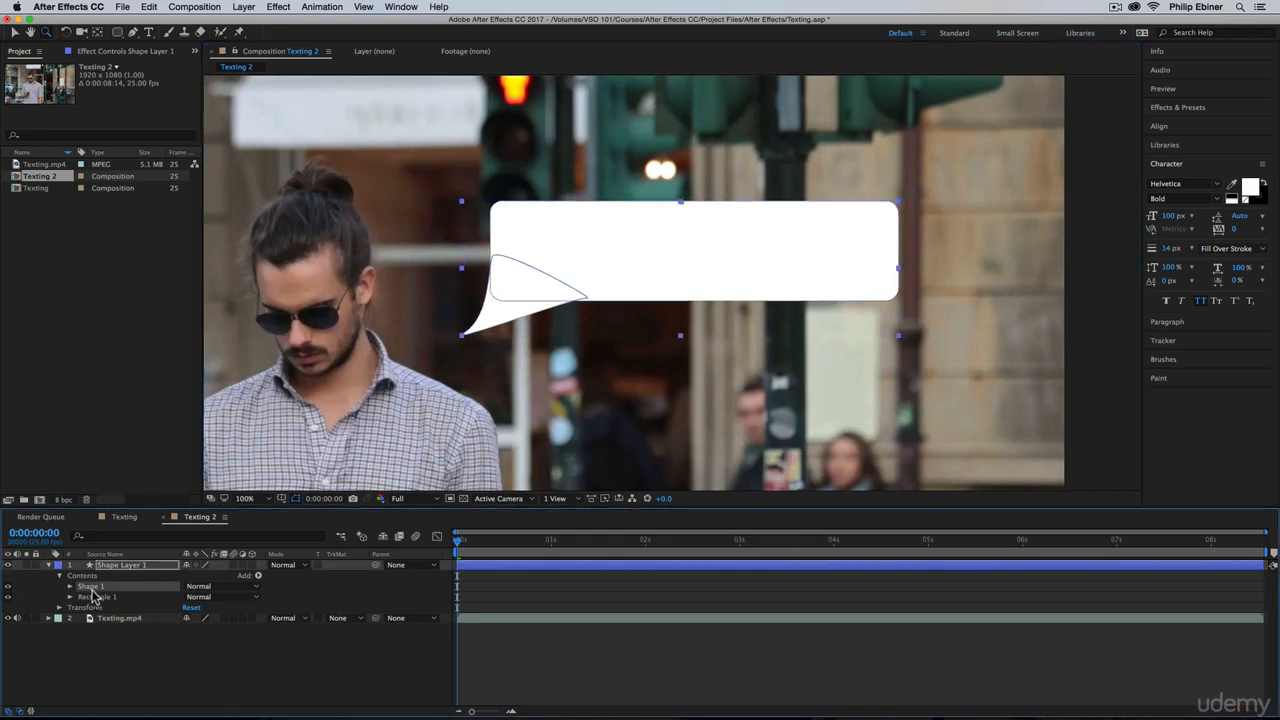
click(70, 586)
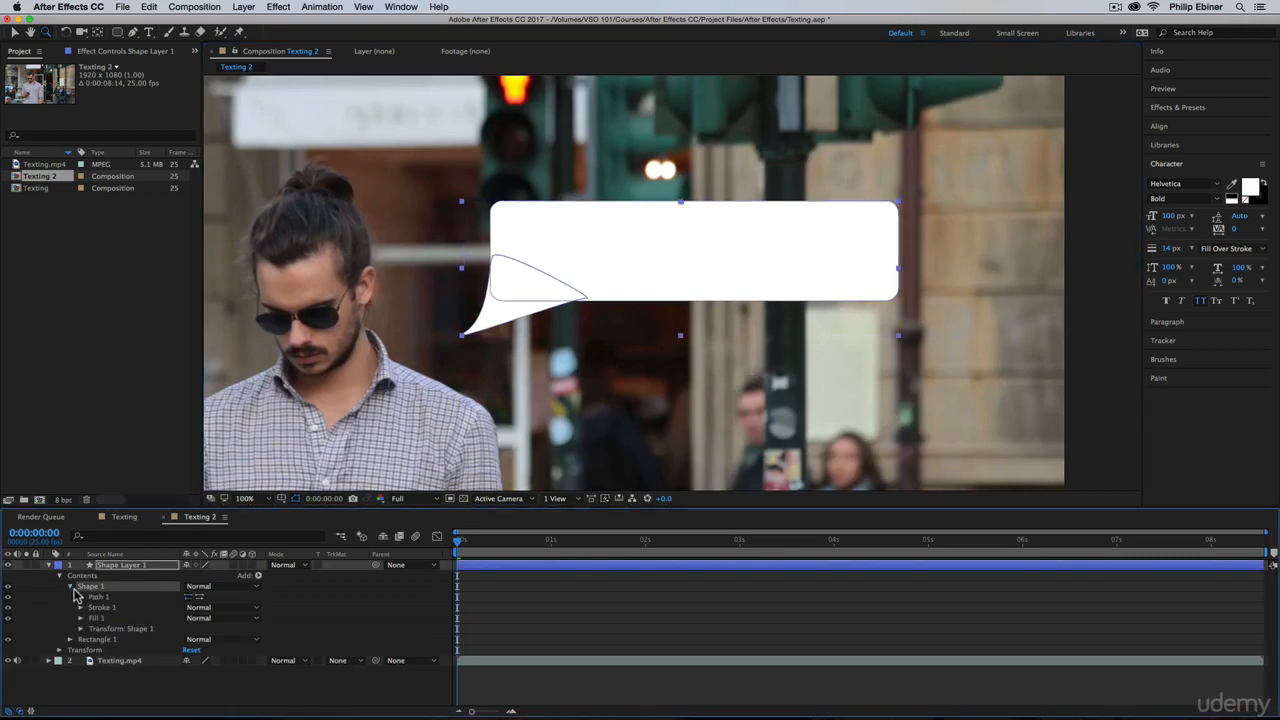
click(98, 597)
key(g)
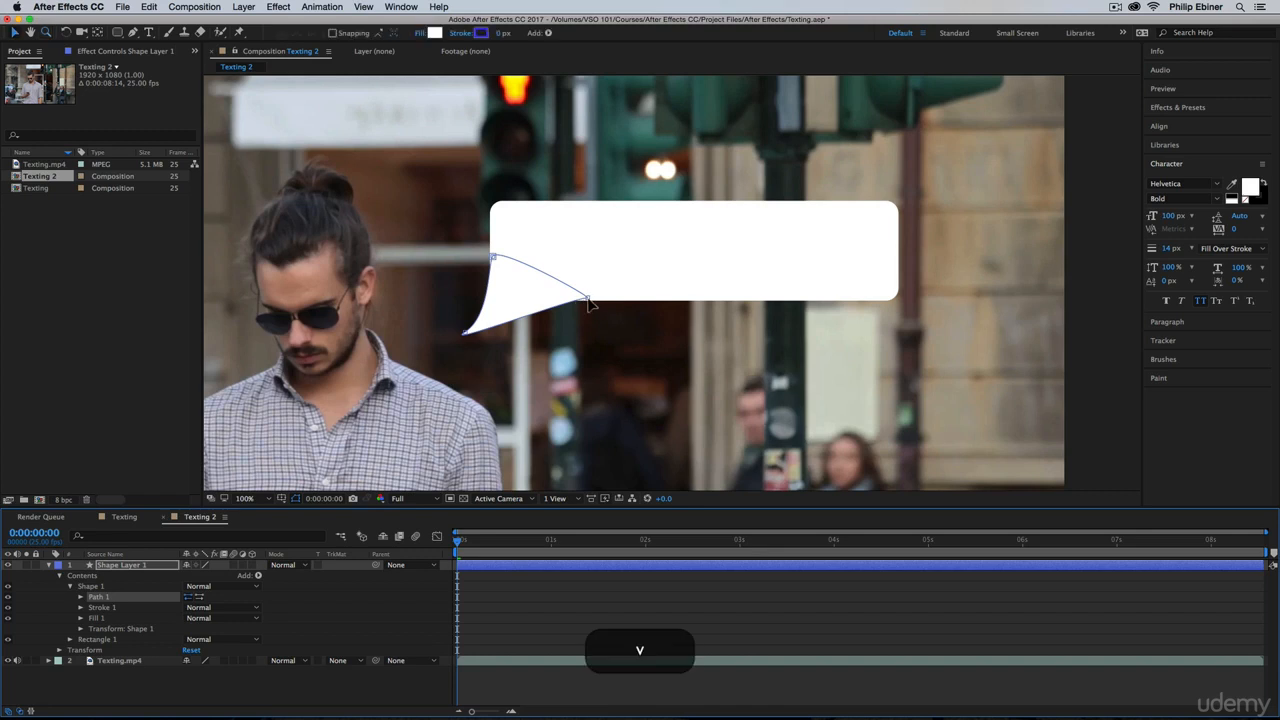
mouse_move(584, 300)
mouse_down()
mouse_move(608, 303)
mouse_move(545, 315)
mouse_move(527, 298)
mouse_move(593, 305)
mouse_up()
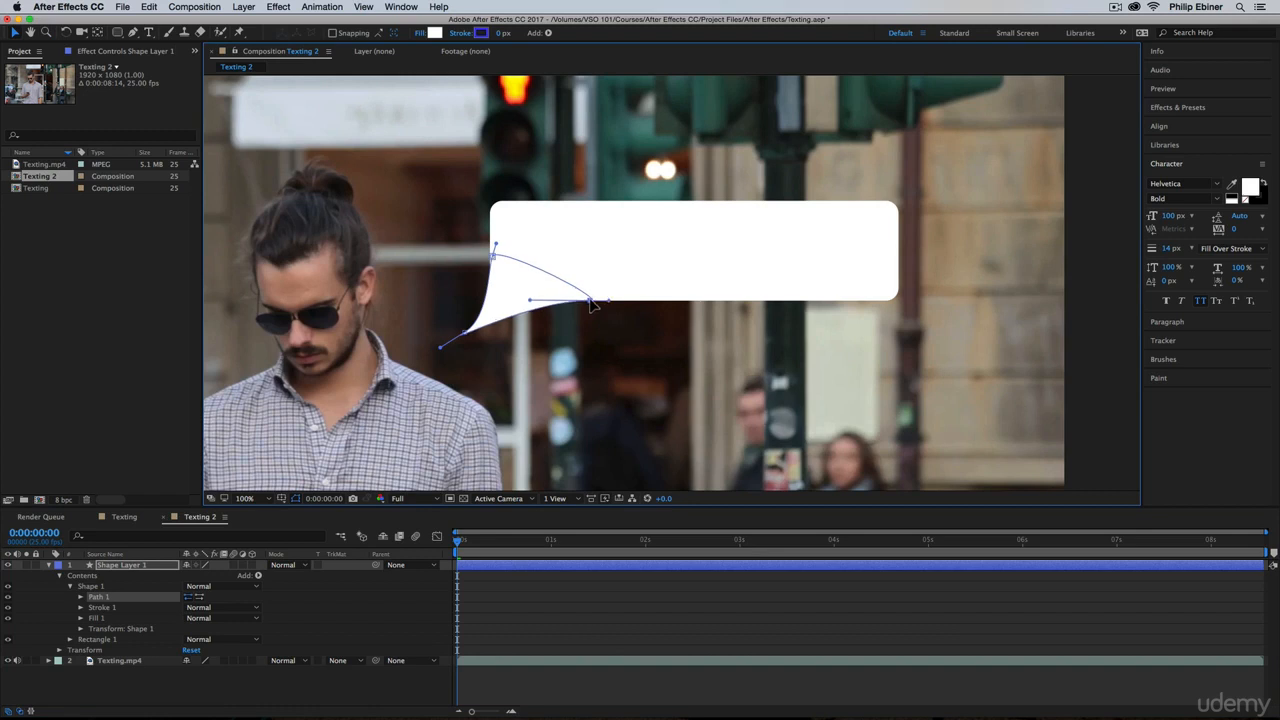
click(575, 620)
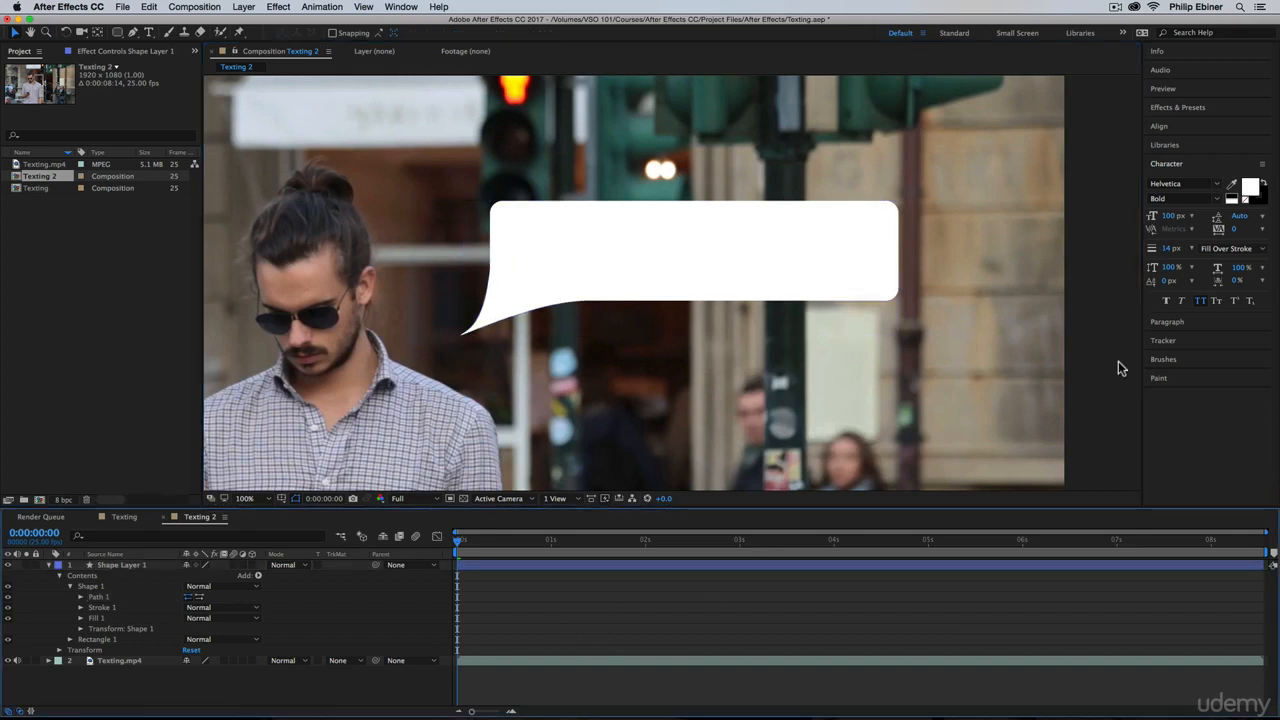
Step: Collapse the shape layer's properties and rename the layer to bubble
click(50, 565)
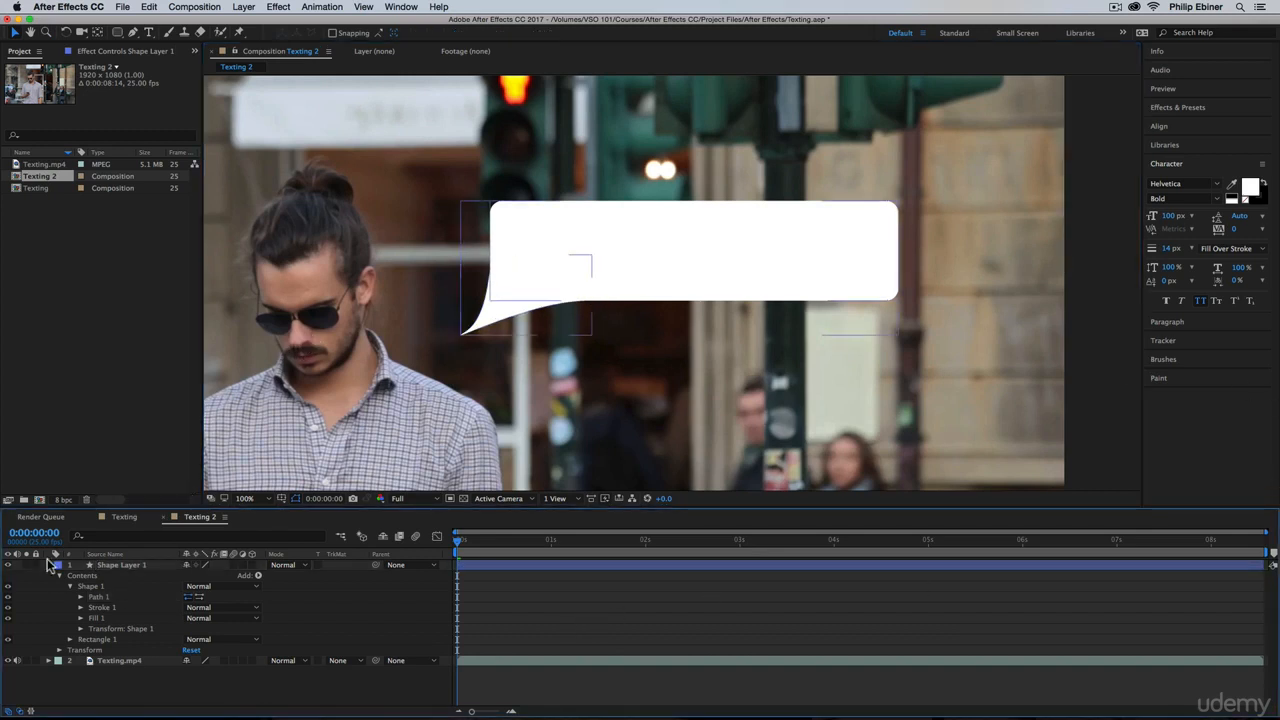
click(53, 567)
click(120, 565)
key(Return)
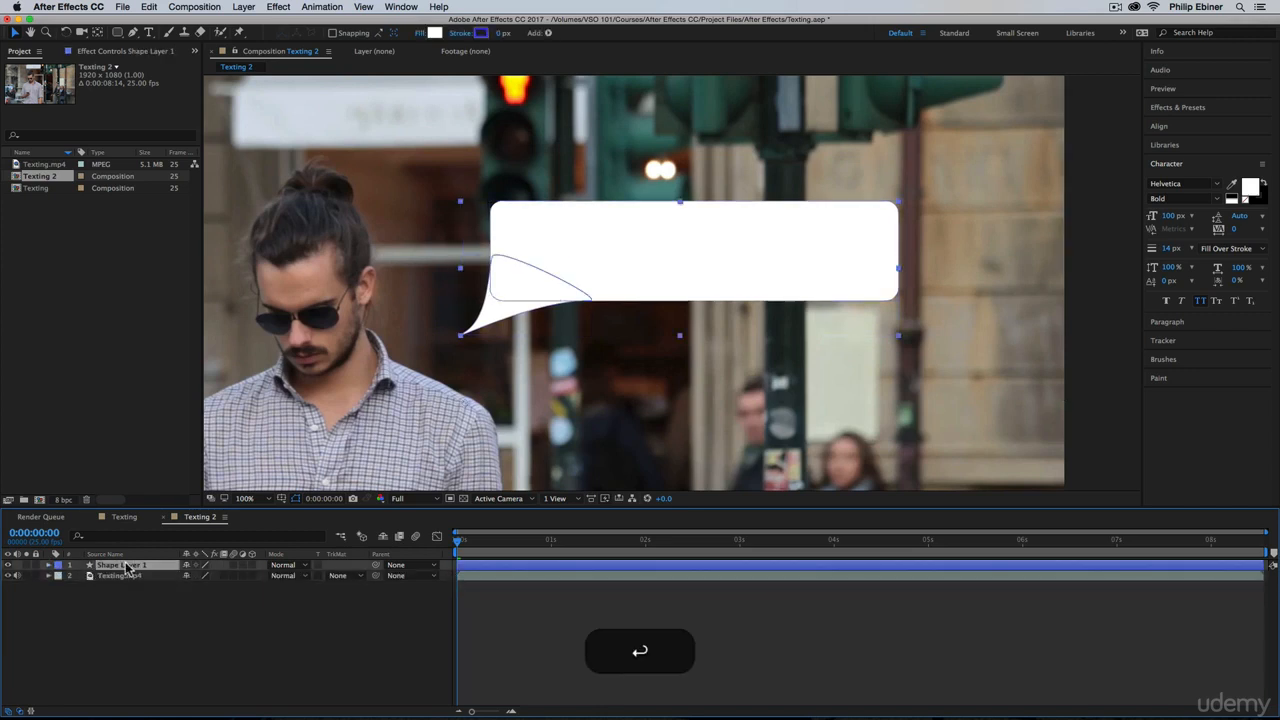
text(B)
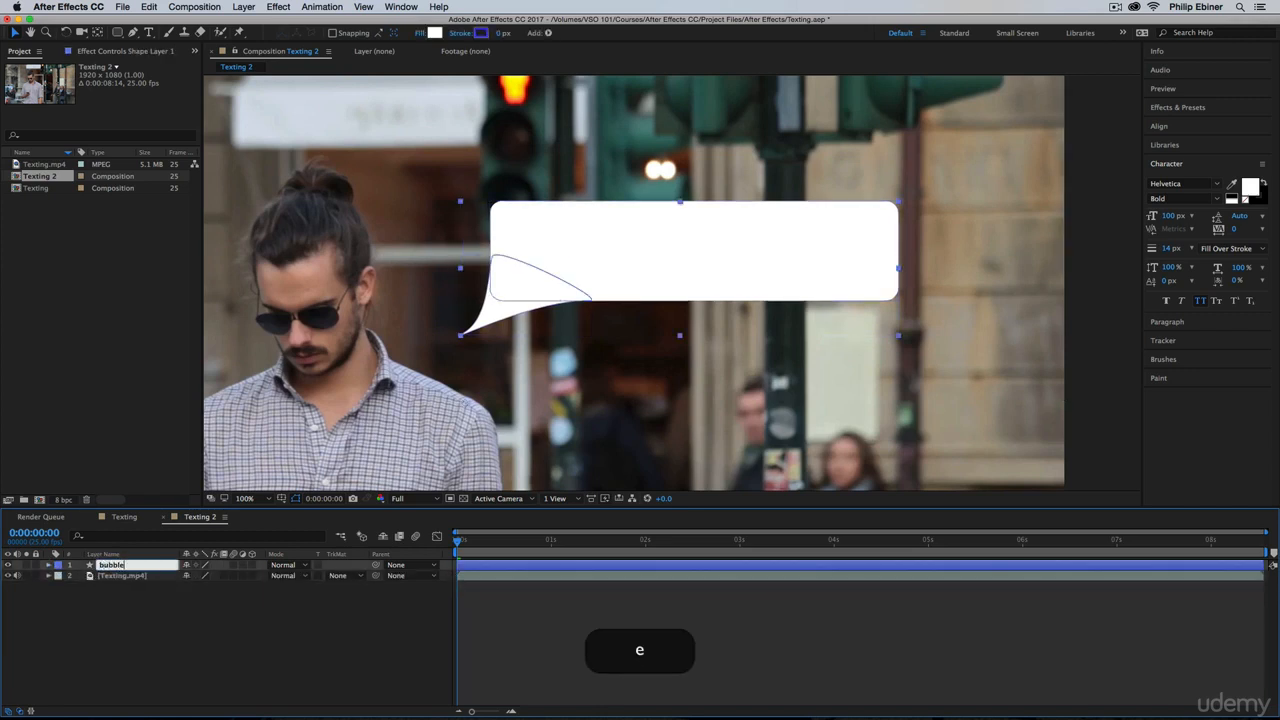
text(ubble)
key(Return)
click(576, 597)
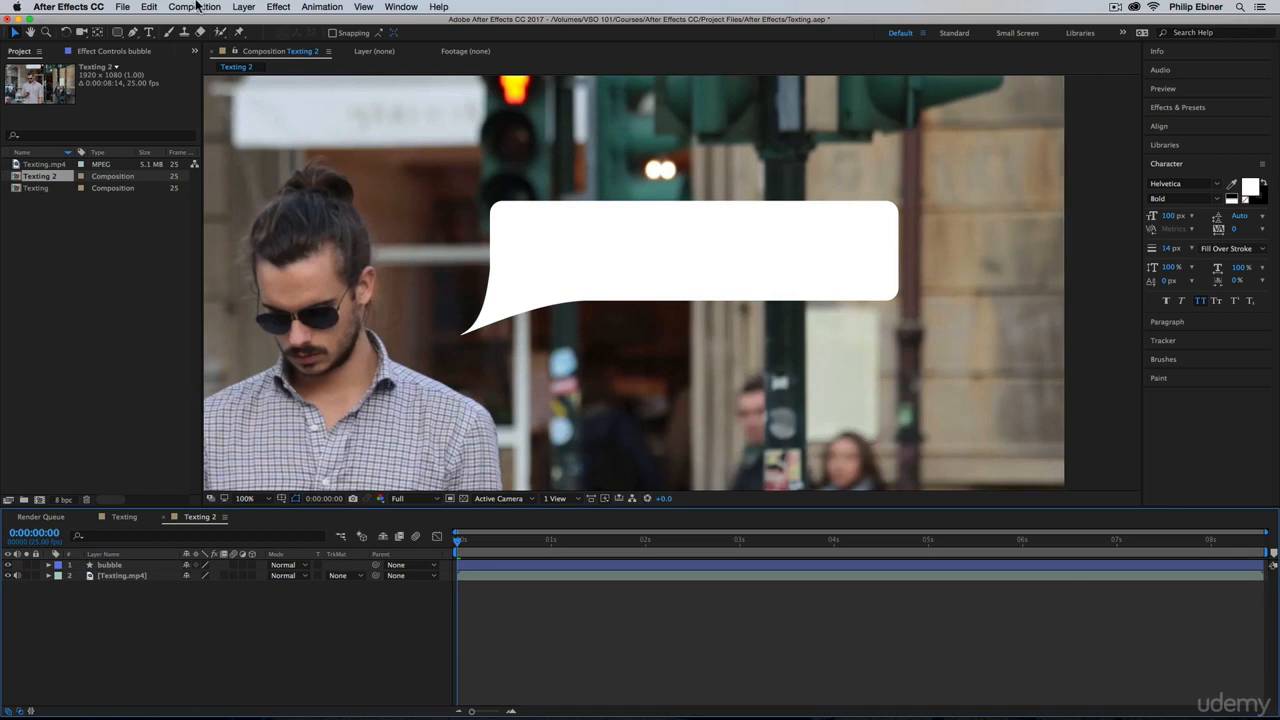
Step: Add a text layer inside the bubble reading "meet me at the donut shop at 3..." on two lines, following the Texting composition's wording
click(150, 33)
click(530, 229)
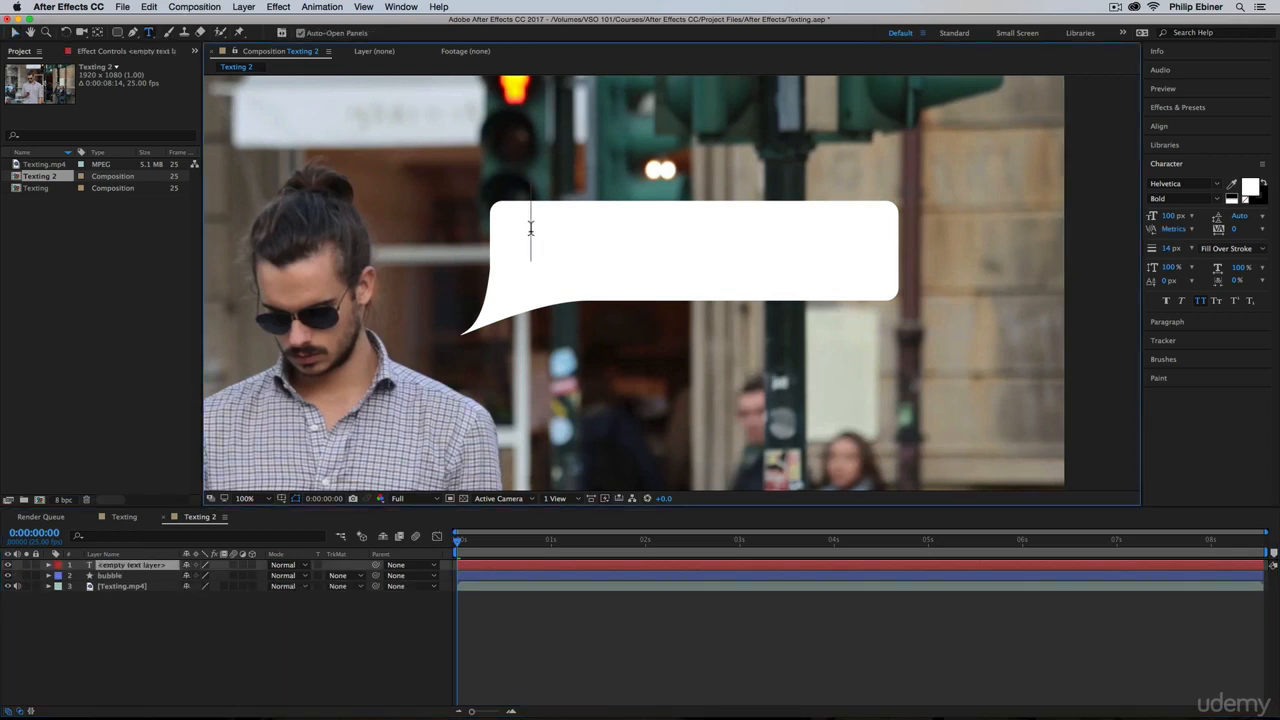
click(124, 518)
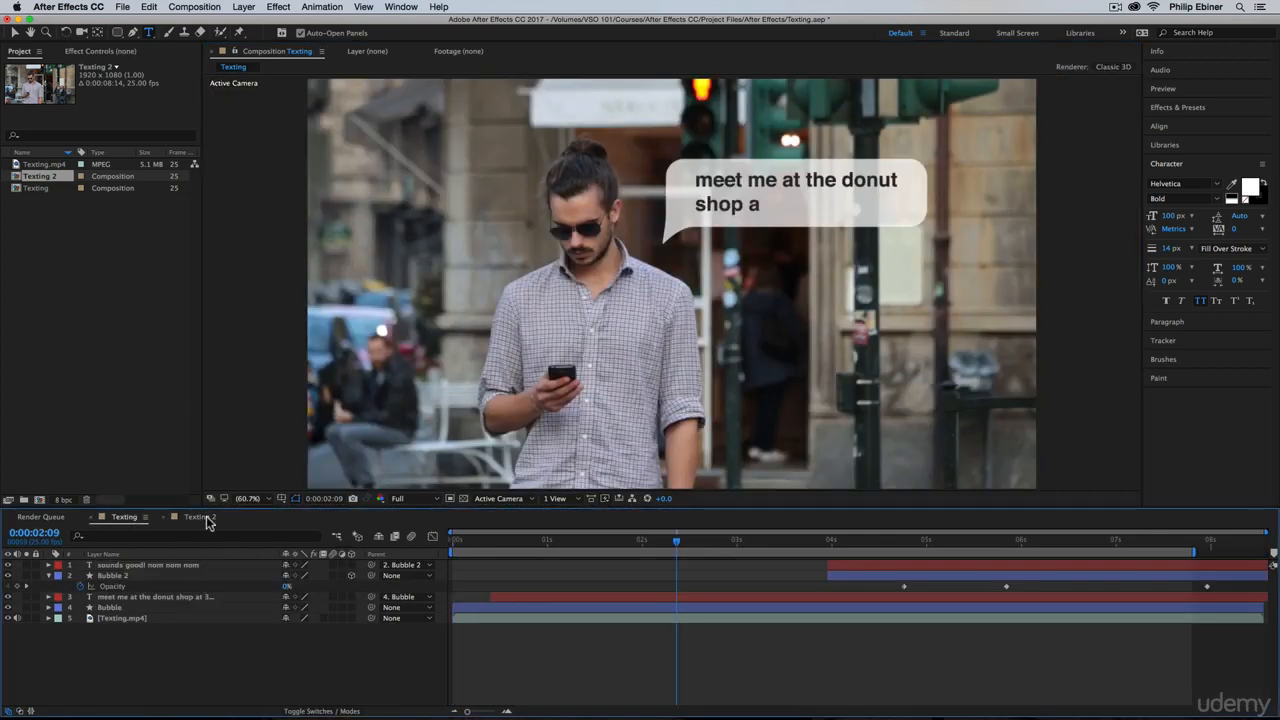
drag(807, 539, 815, 542)
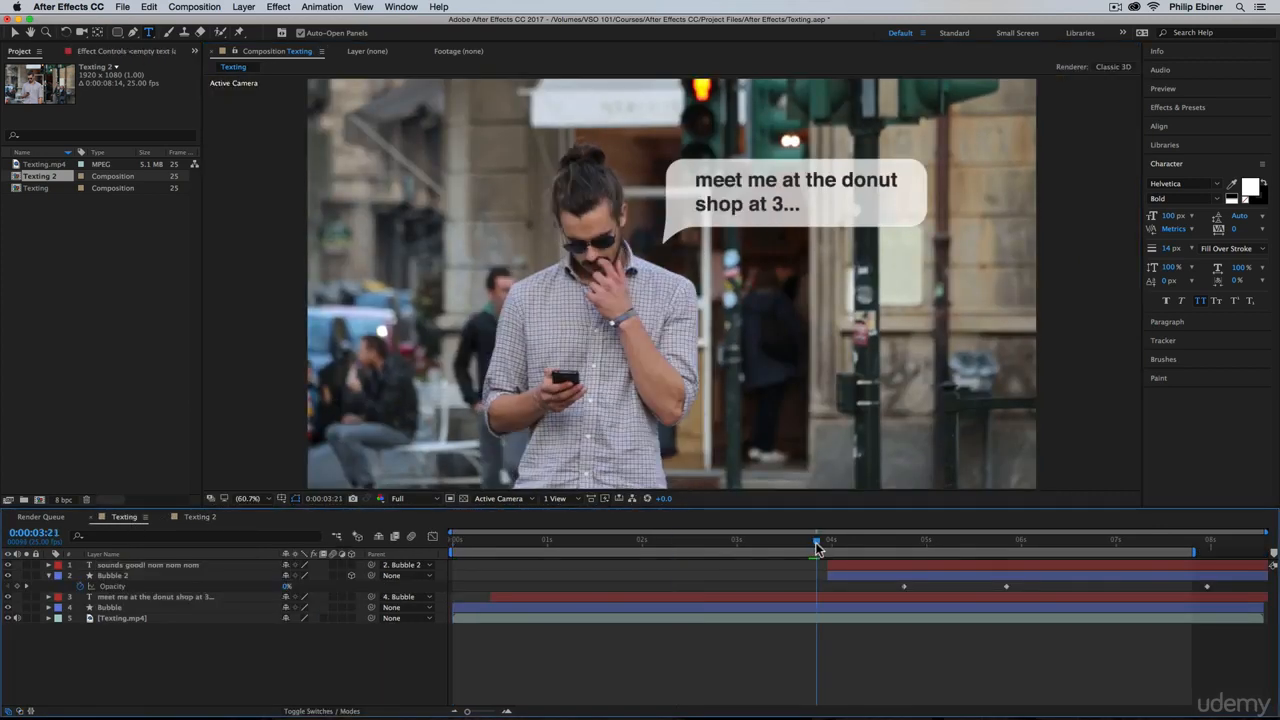
click(200, 517)
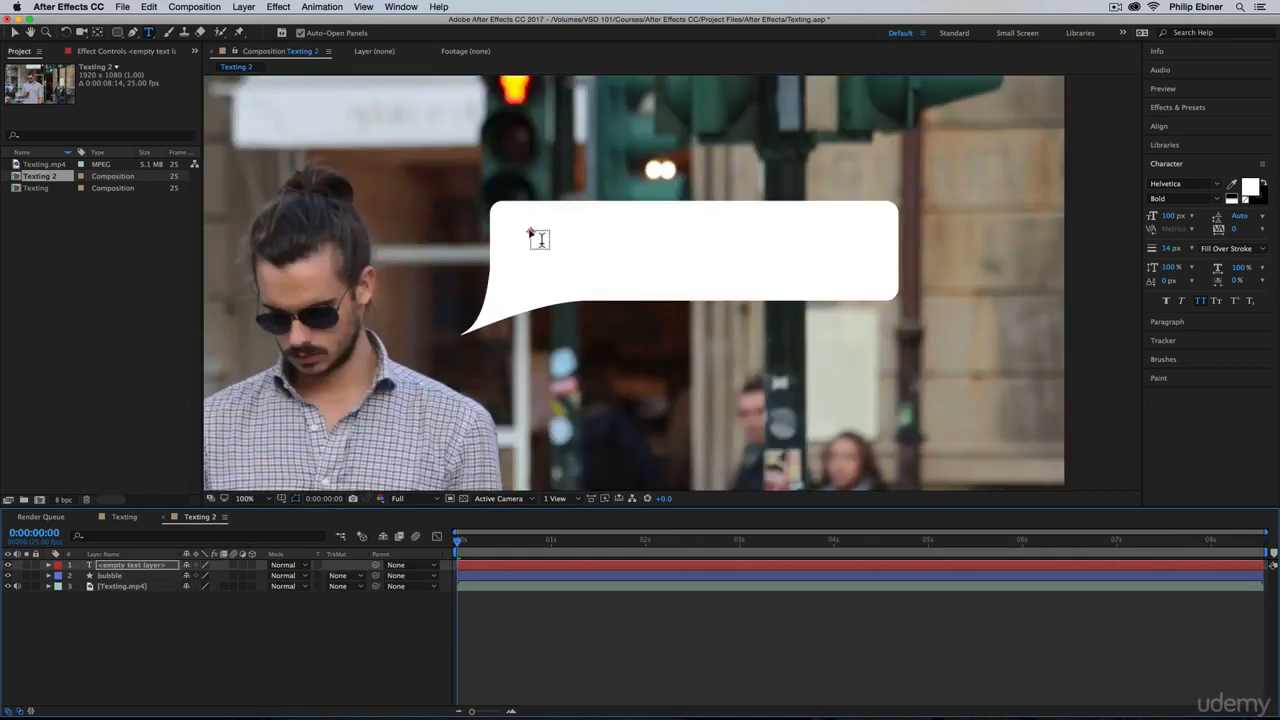
double_click(510, 563)
text(meet m)
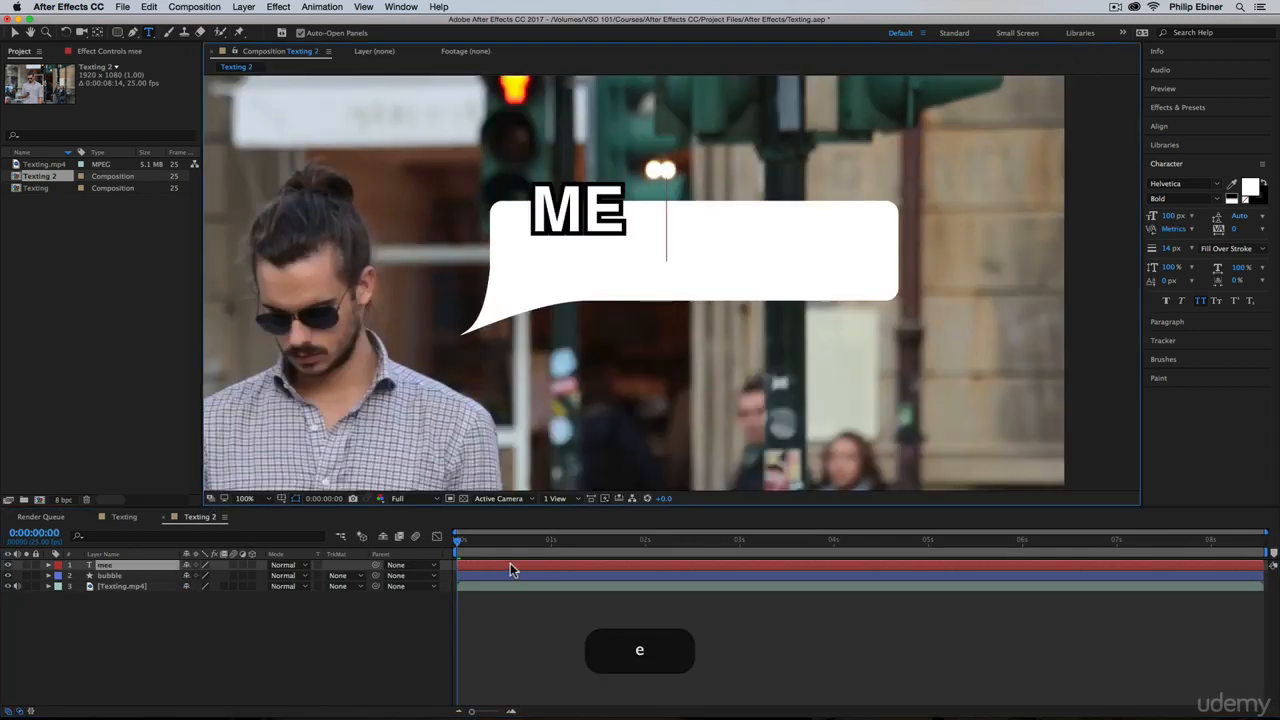
text(e at the)
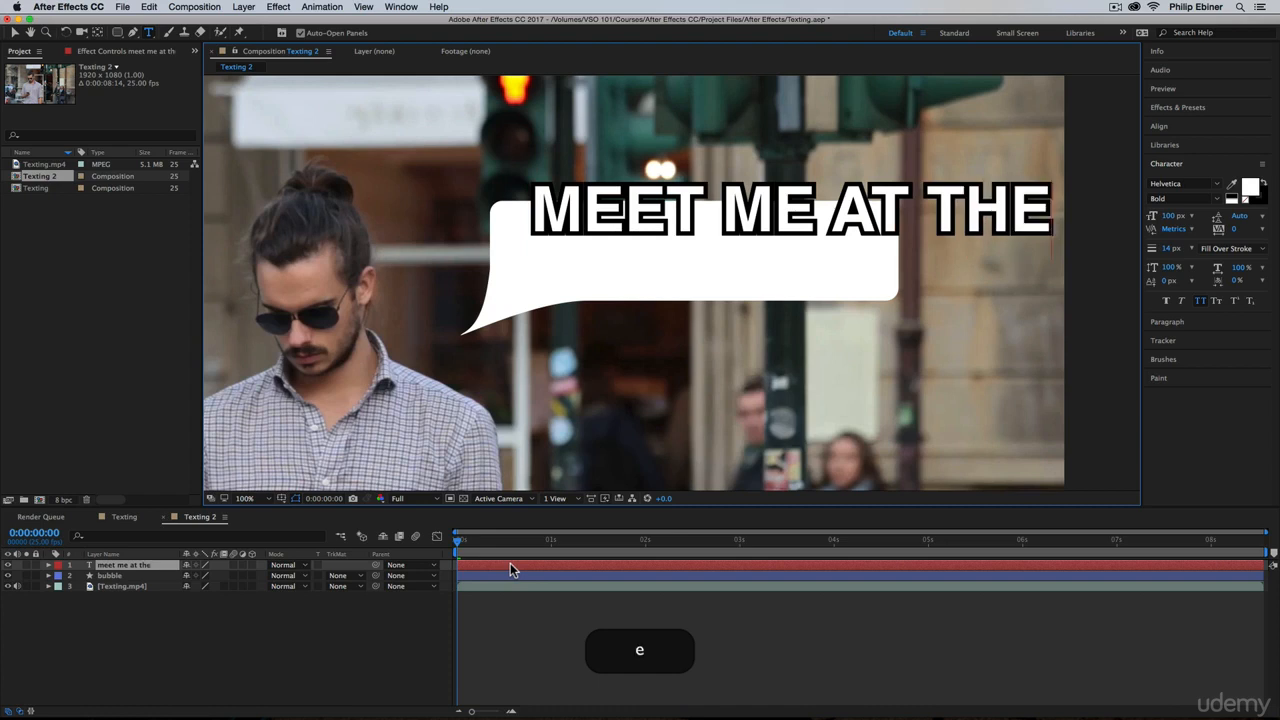
text( donut s)
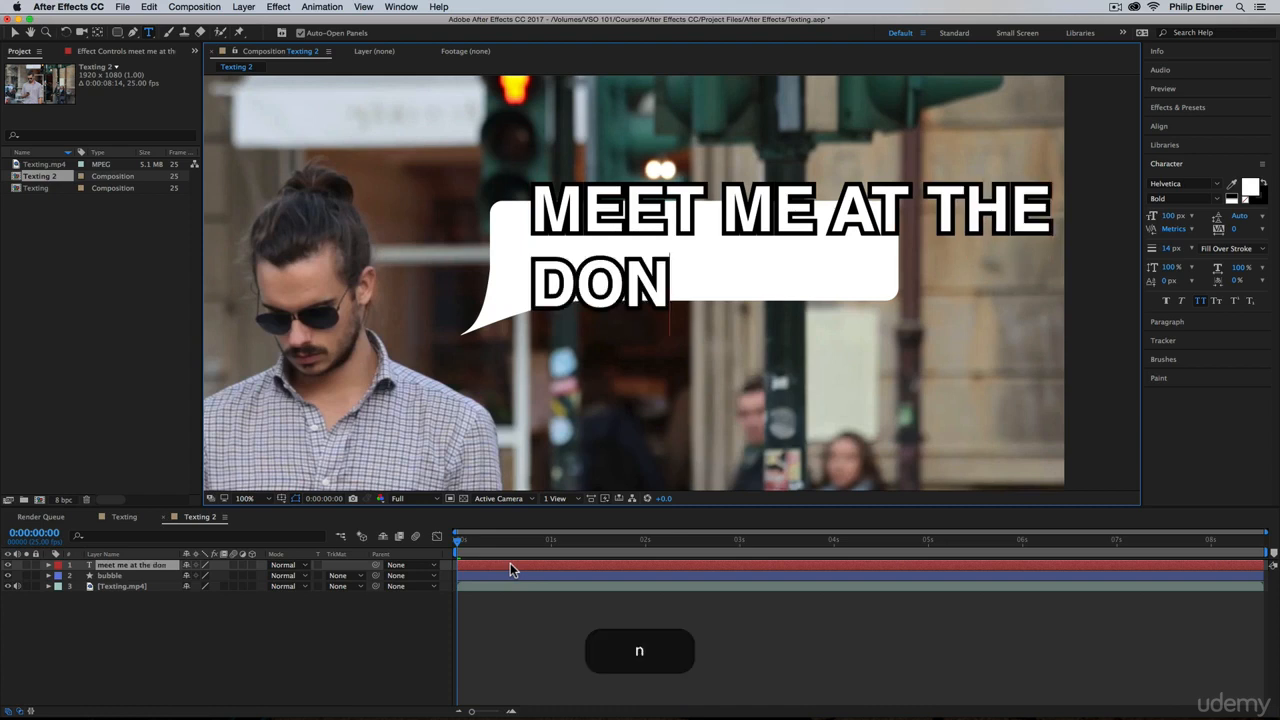
text(hop at 3)
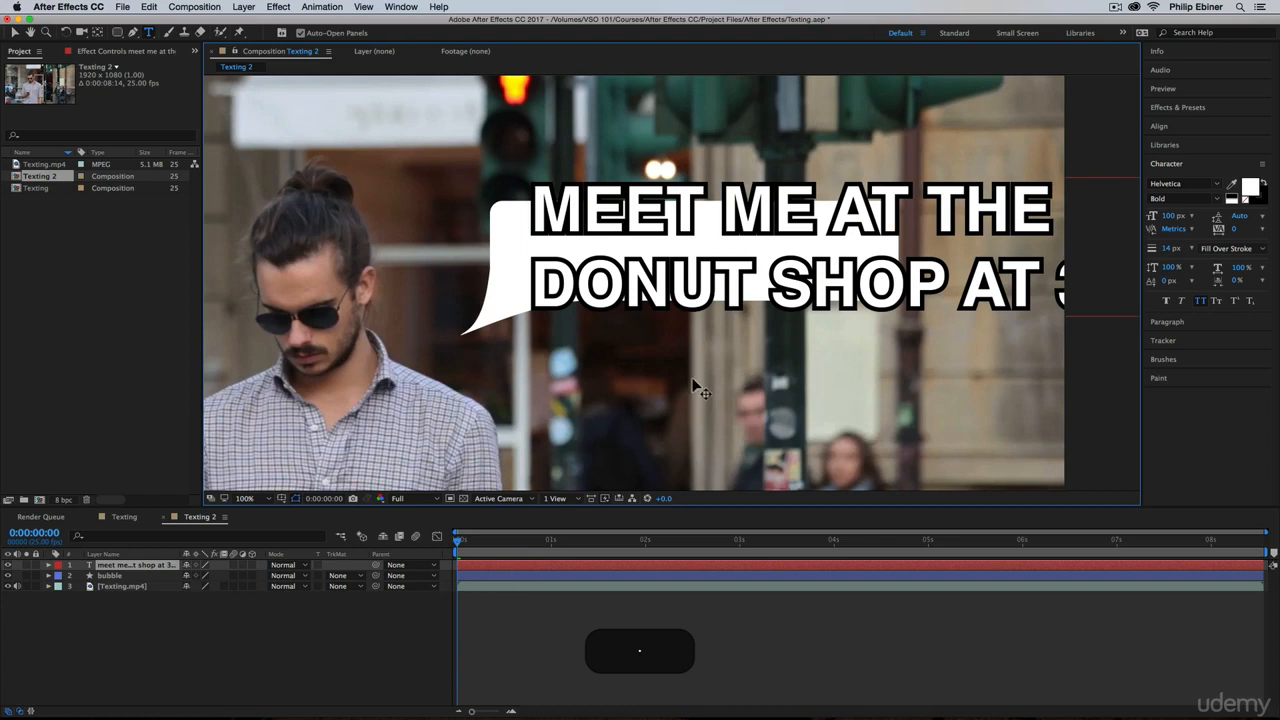
Step: Format the whole message as 47 px text with a black 000000 fill and a 0 px stroke width
key(super+a)
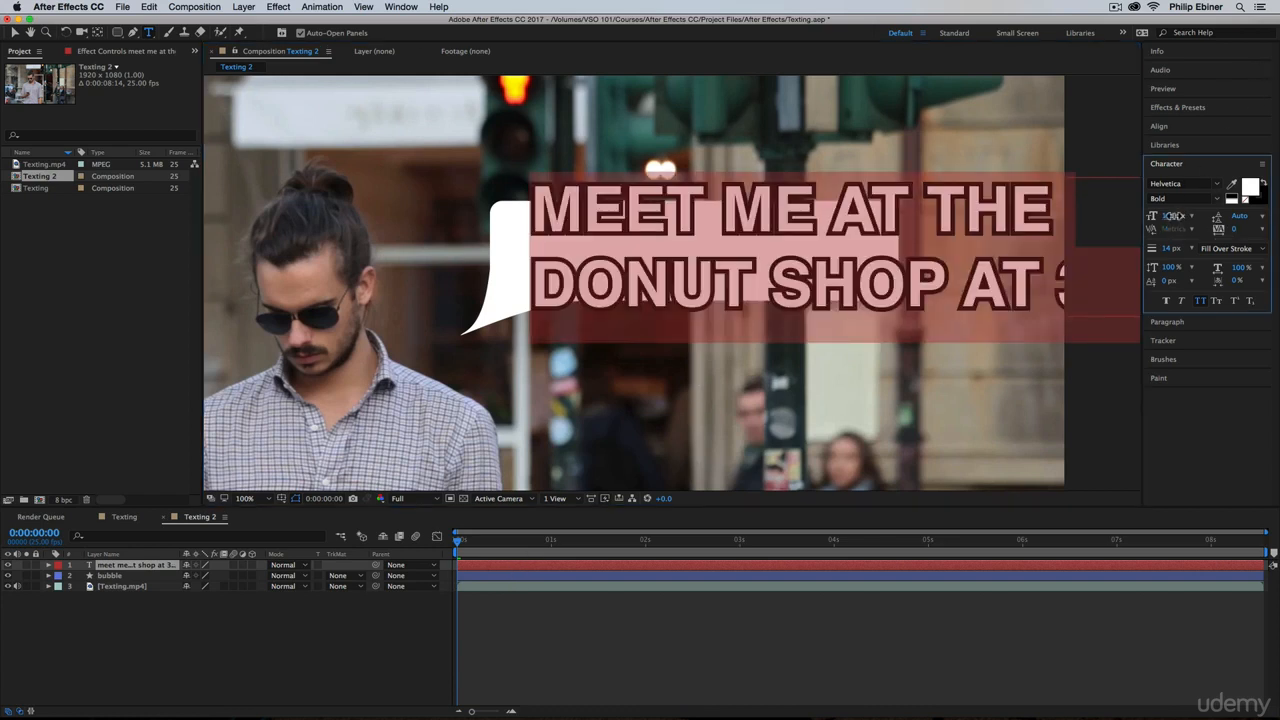
drag(1176, 215, 1146, 215)
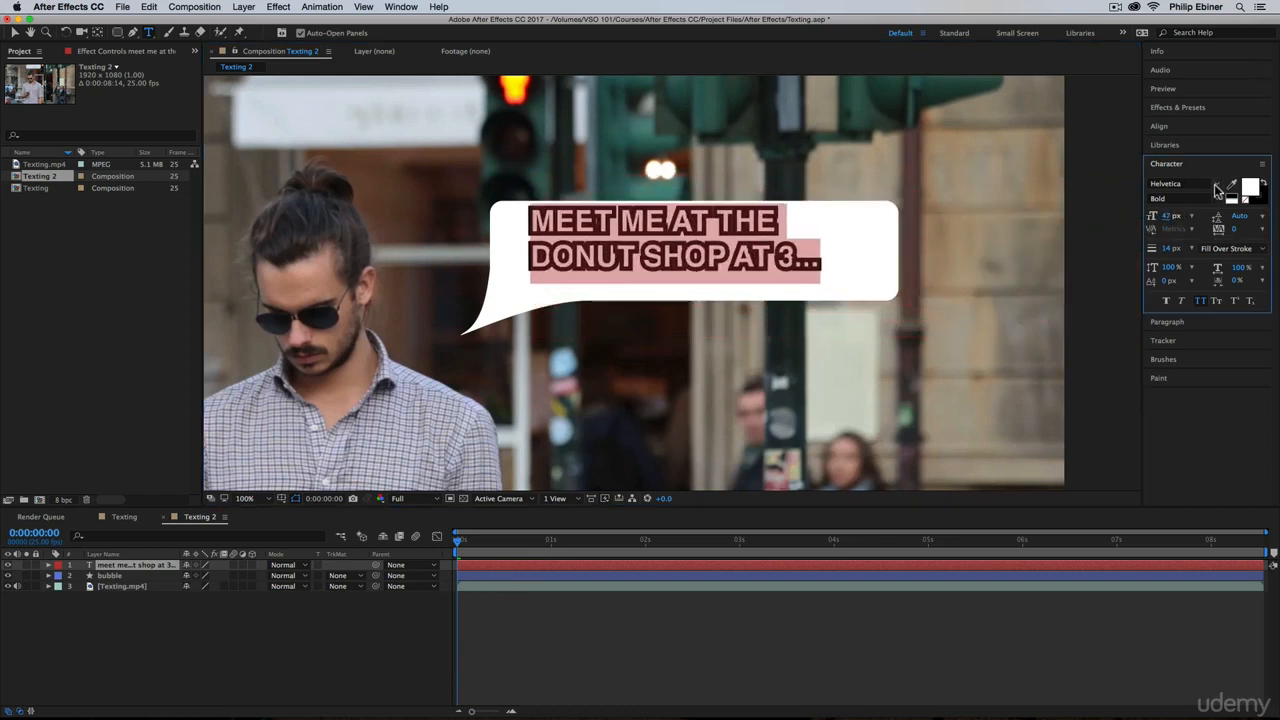
click(1250, 188)
drag(883, 357, 666, 391)
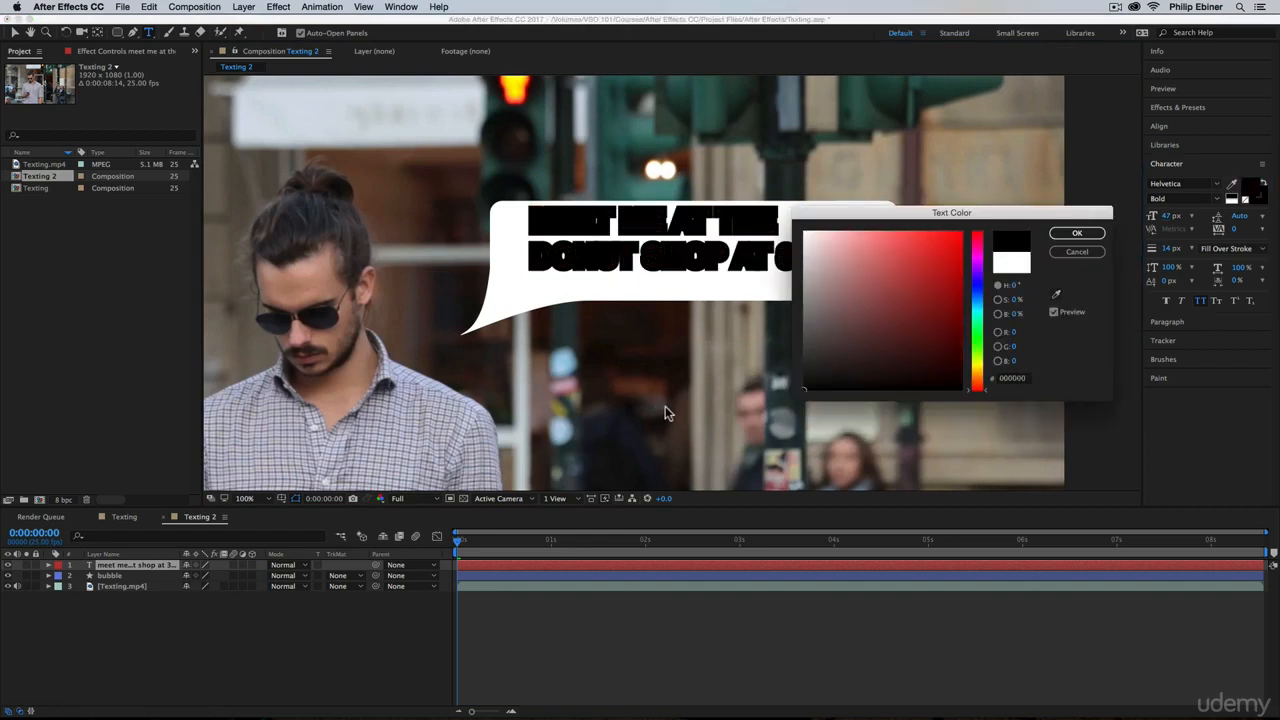
click(1075, 234)
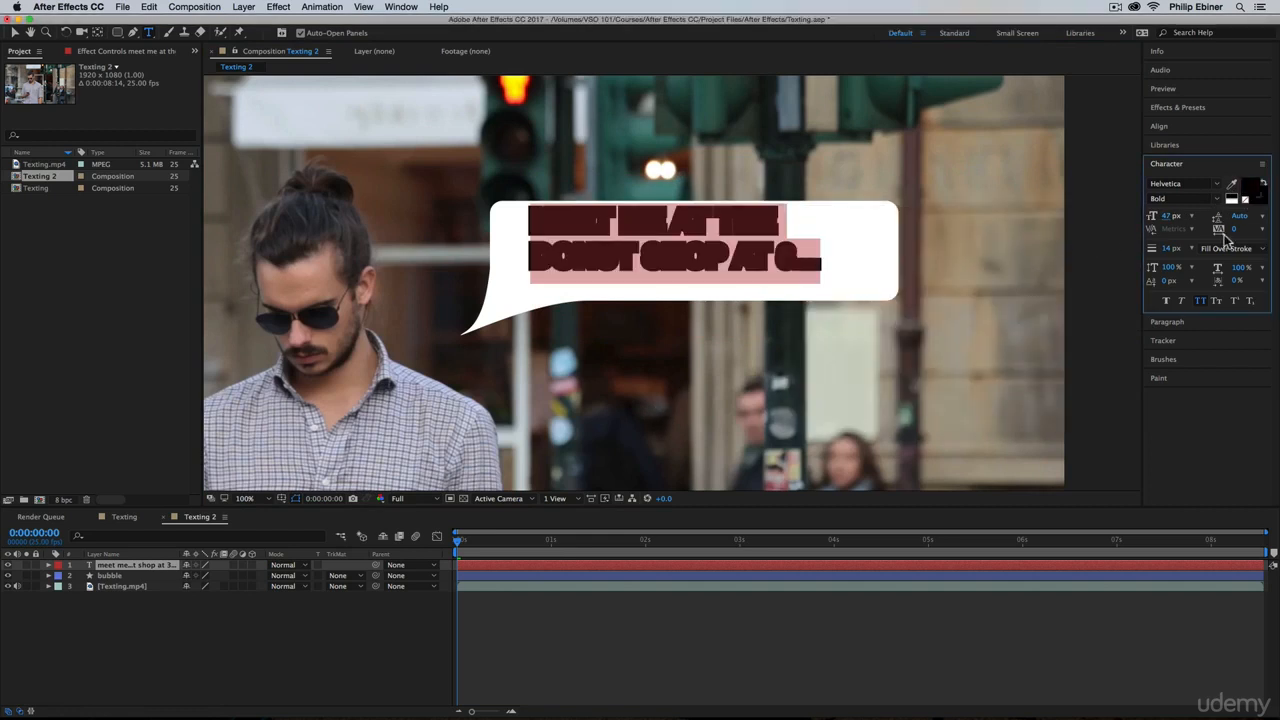
drag(1147, 247, 1101, 259)
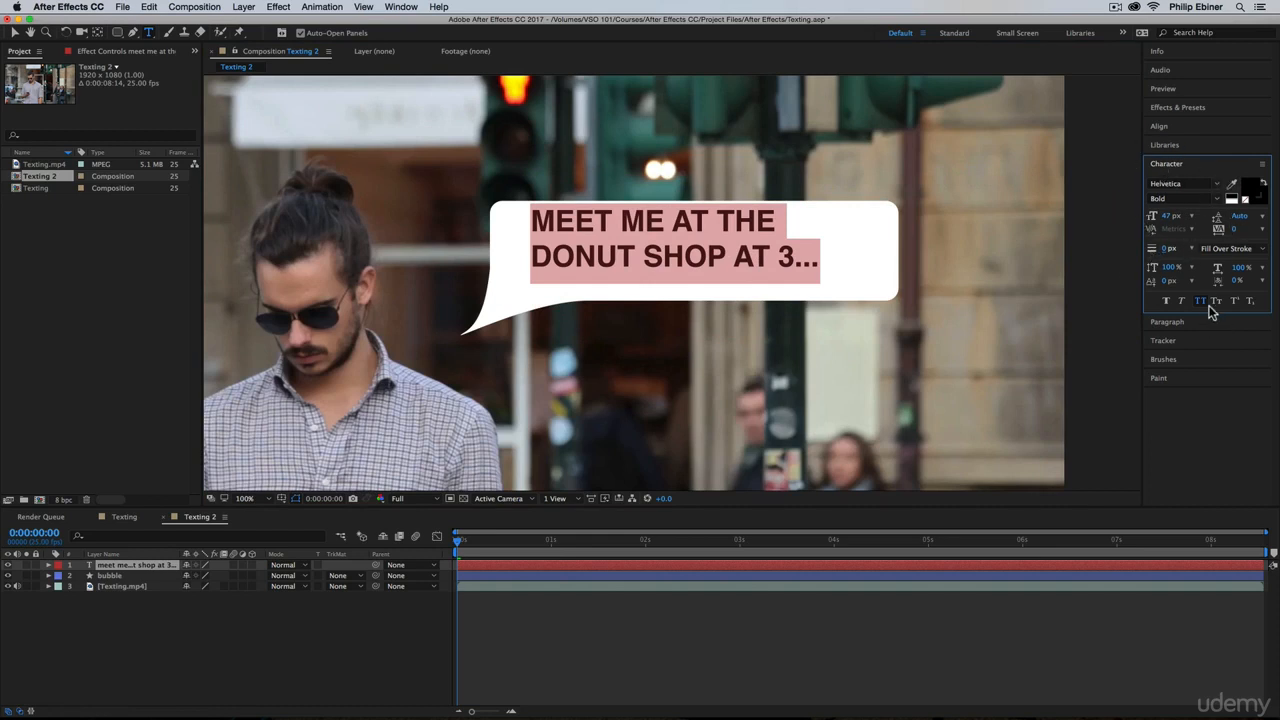
Step: Compare the message with the Texting composition and turn off All Caps for the text
click(124, 517)
click(199, 517)
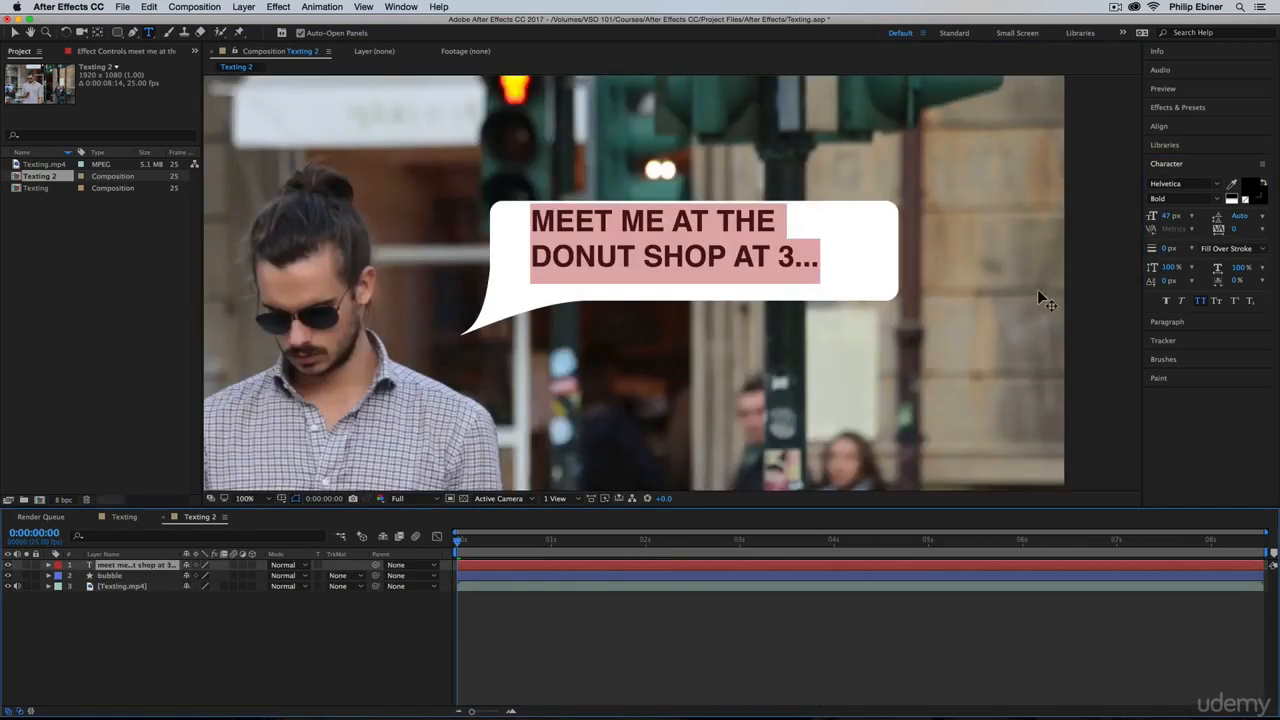
click(1205, 307)
click(1203, 303)
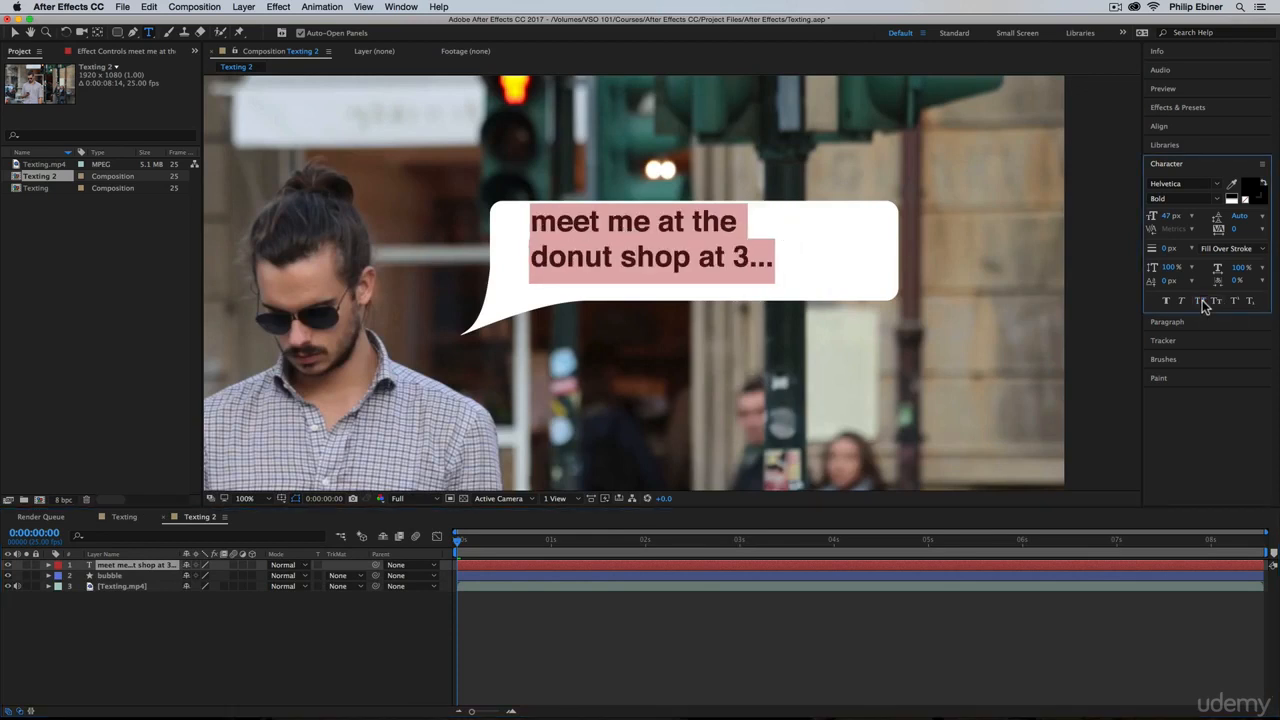
Step: Enlarge the message text to 57 px and reposition it toward the middle of the bubble
click(16, 35)
drag(648, 262, 667, 270)
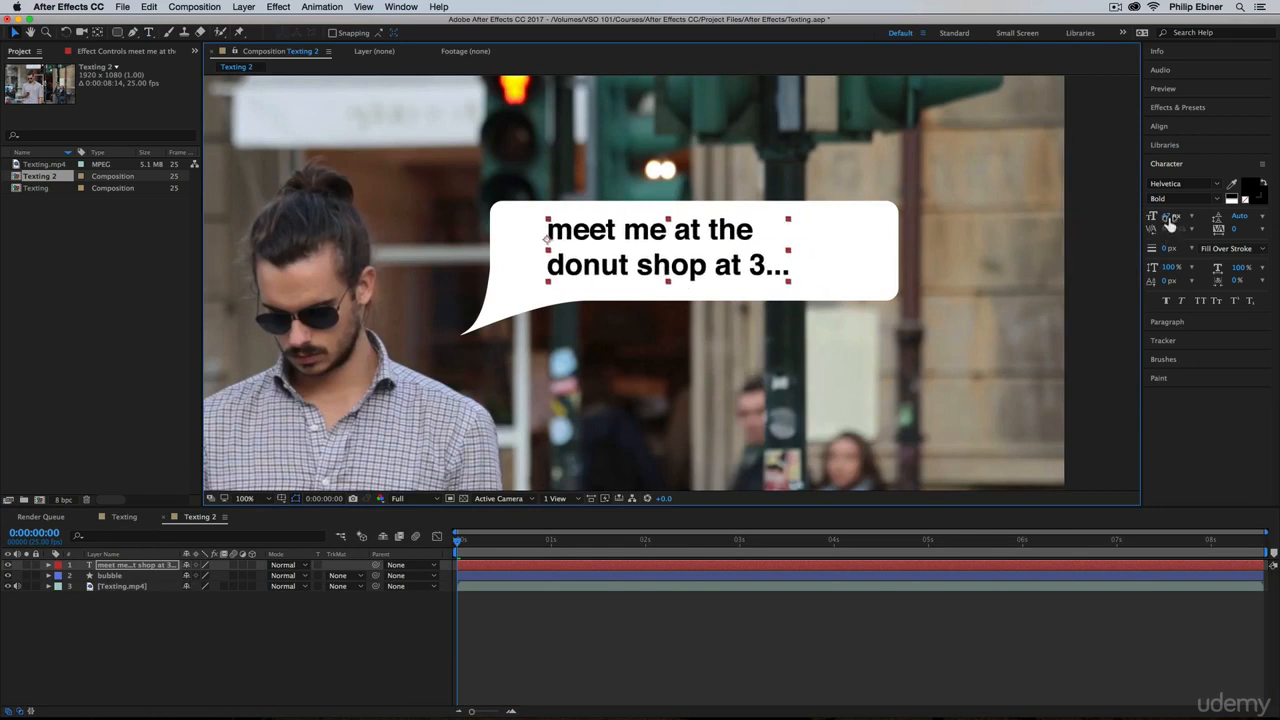
drag(1170, 218, 1196, 218)
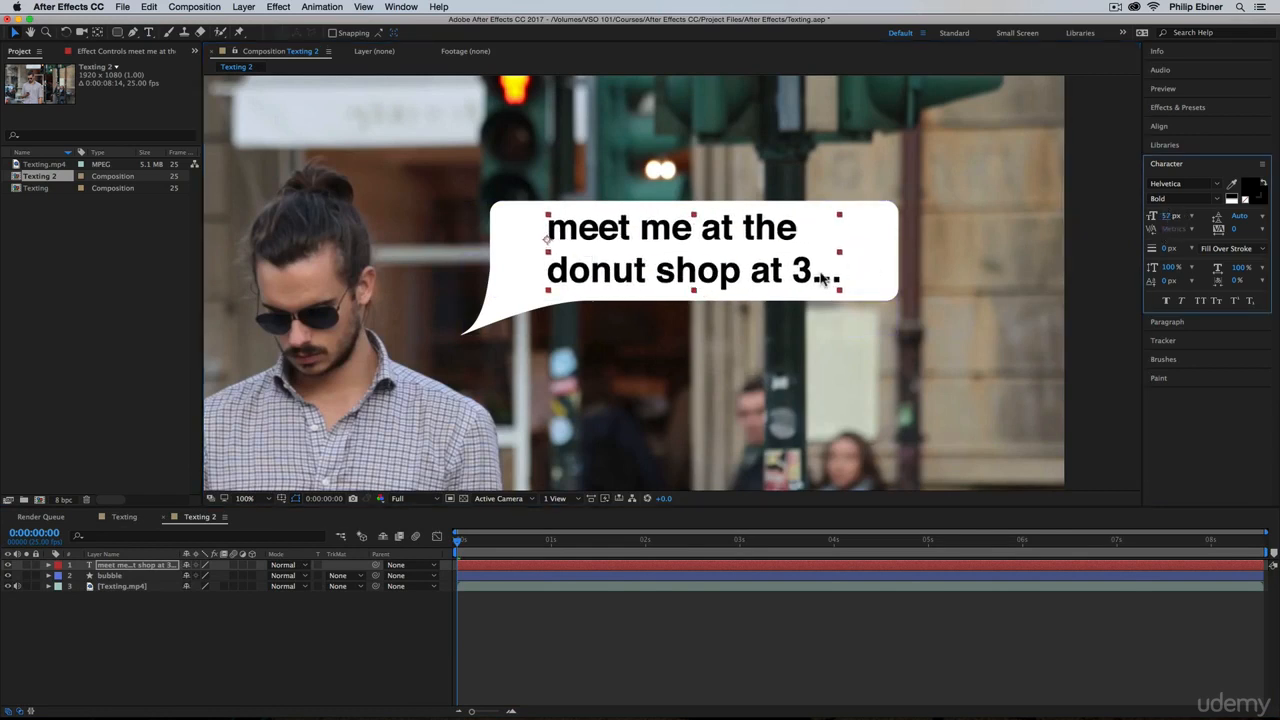
drag(807, 279, 821, 277)
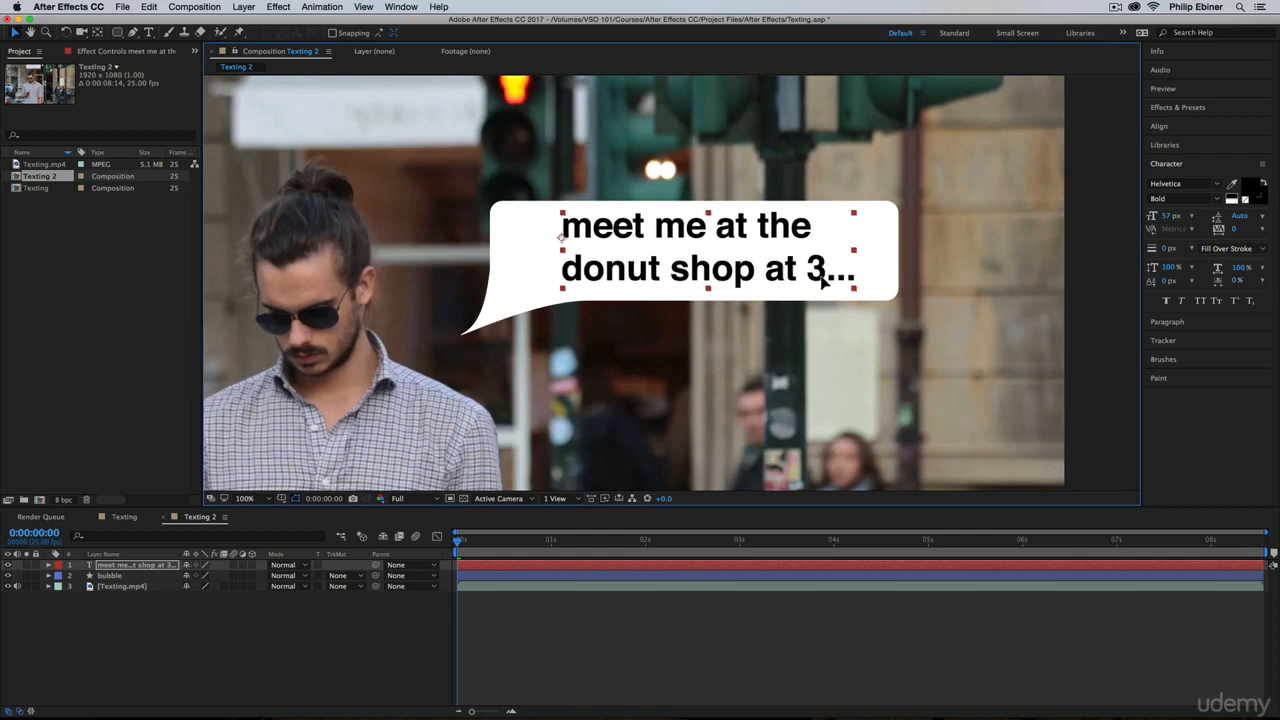
click(510, 615)
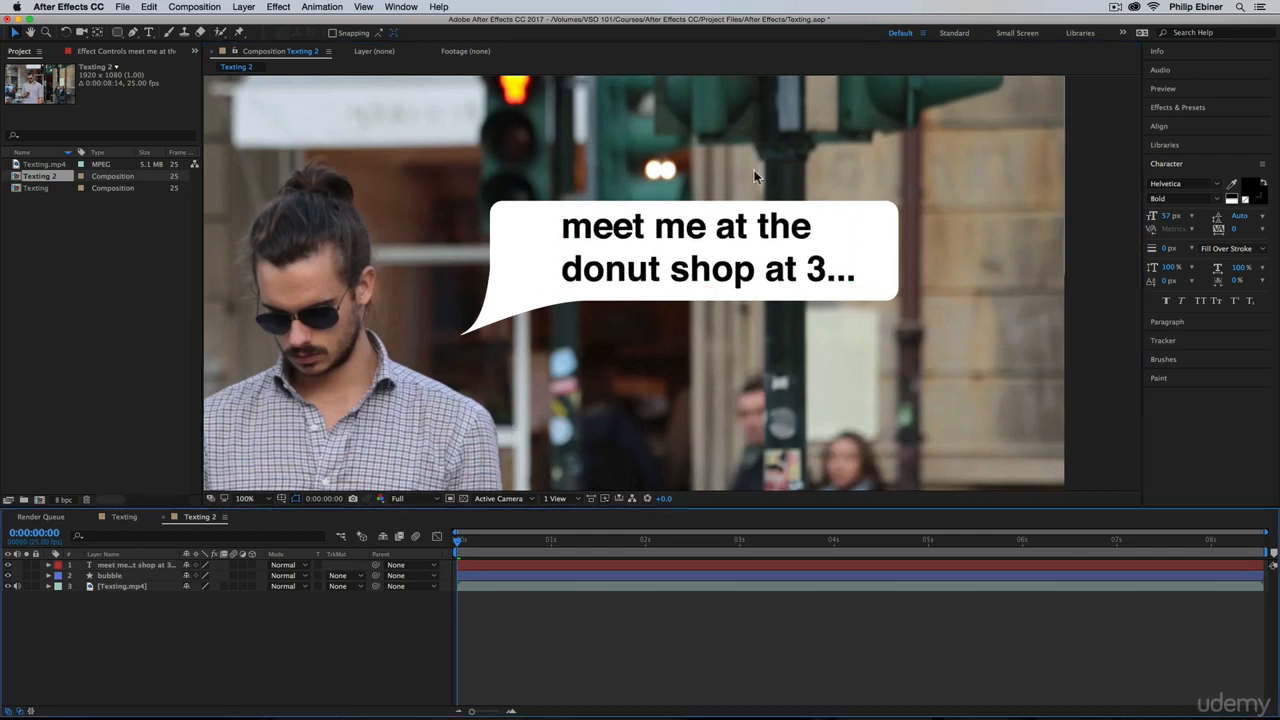
Step: Set the message's leading to 50 px and nudge the text so both lines sit centred in the bubble
drag(732, 224, 728, 226)
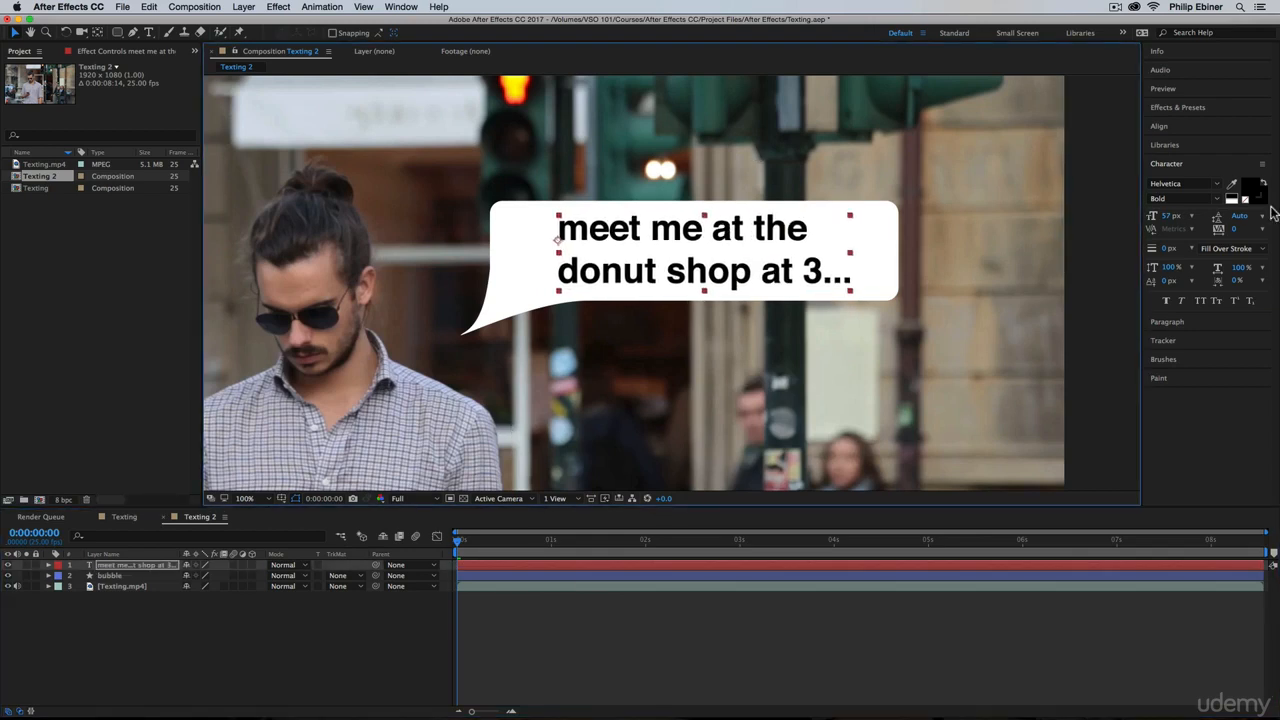
drag(1245, 222, 1208, 218)
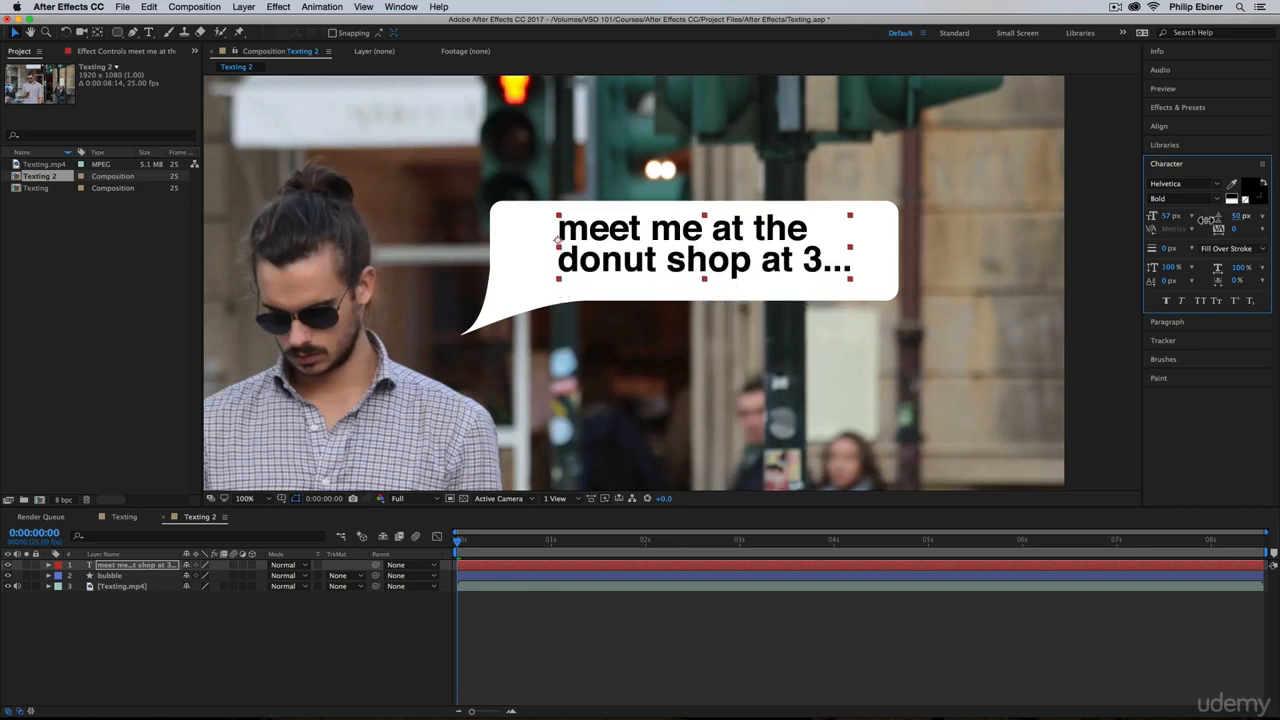
drag(686, 235, 682, 238)
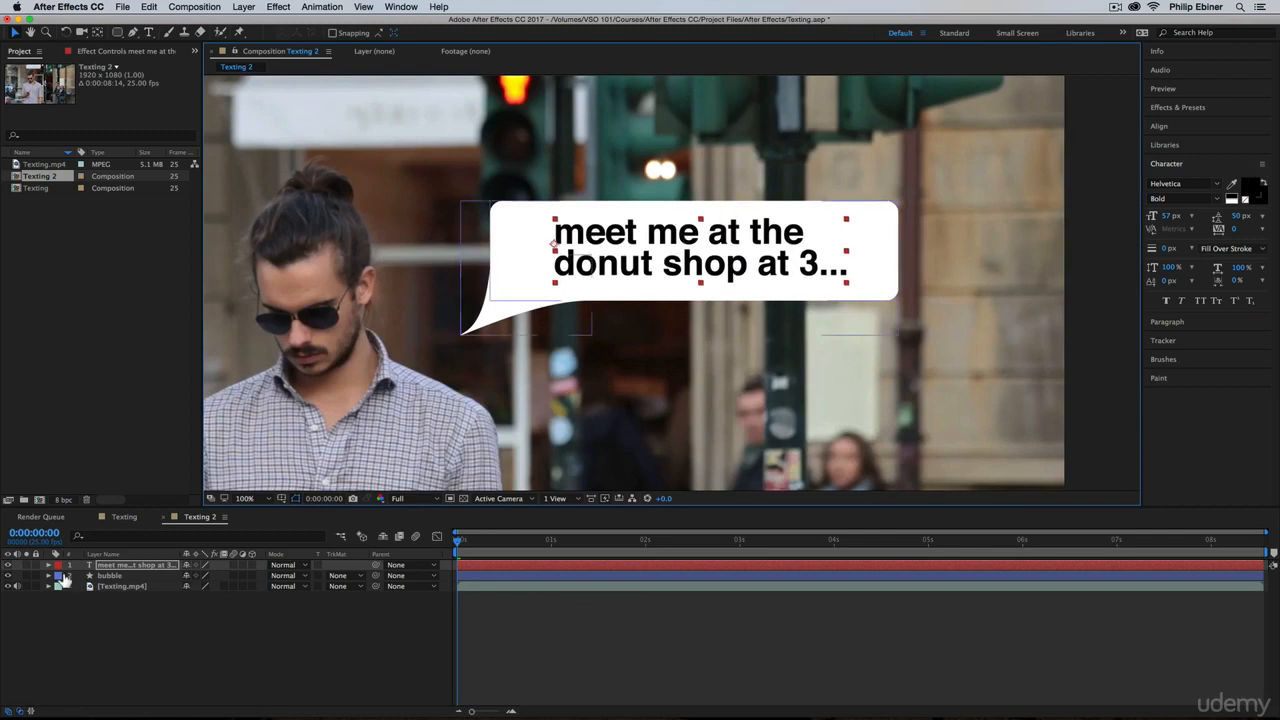
Step: Review the bubble's opening animation in the Texting composition, and in Texting 2 parent the message text layer to the bubble layer
click(122, 516)
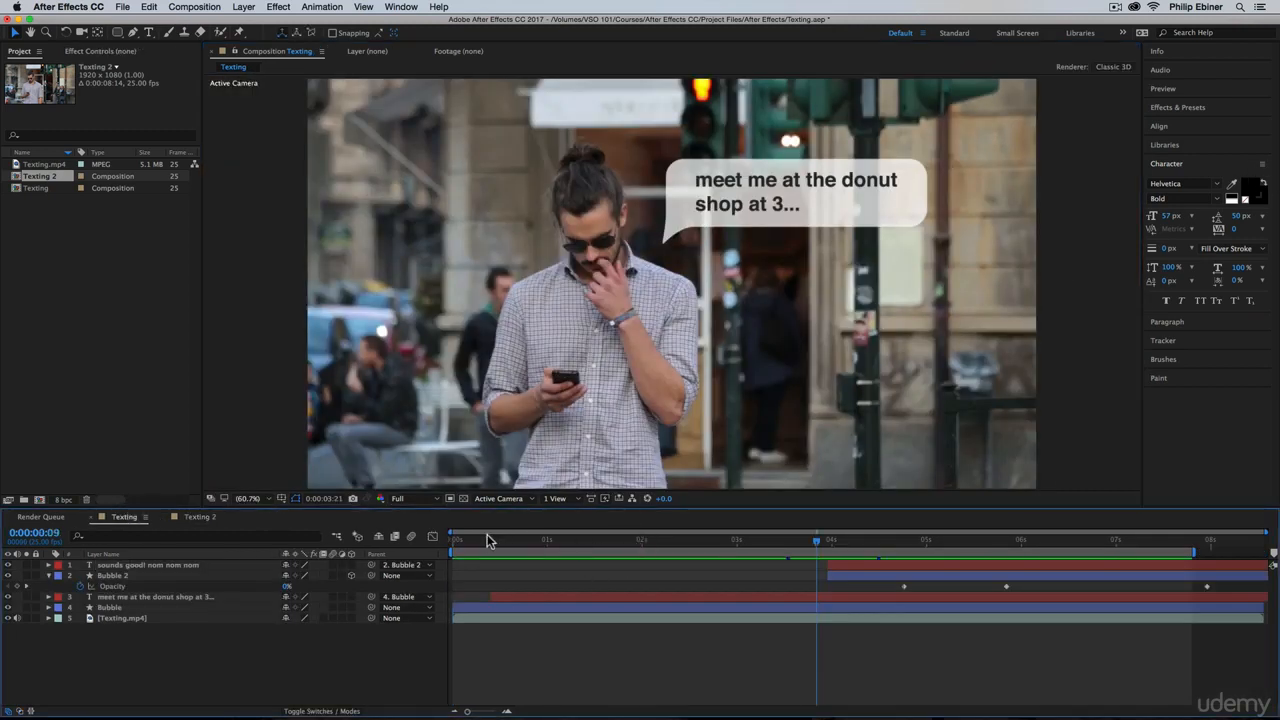
drag(489, 540, 593, 572)
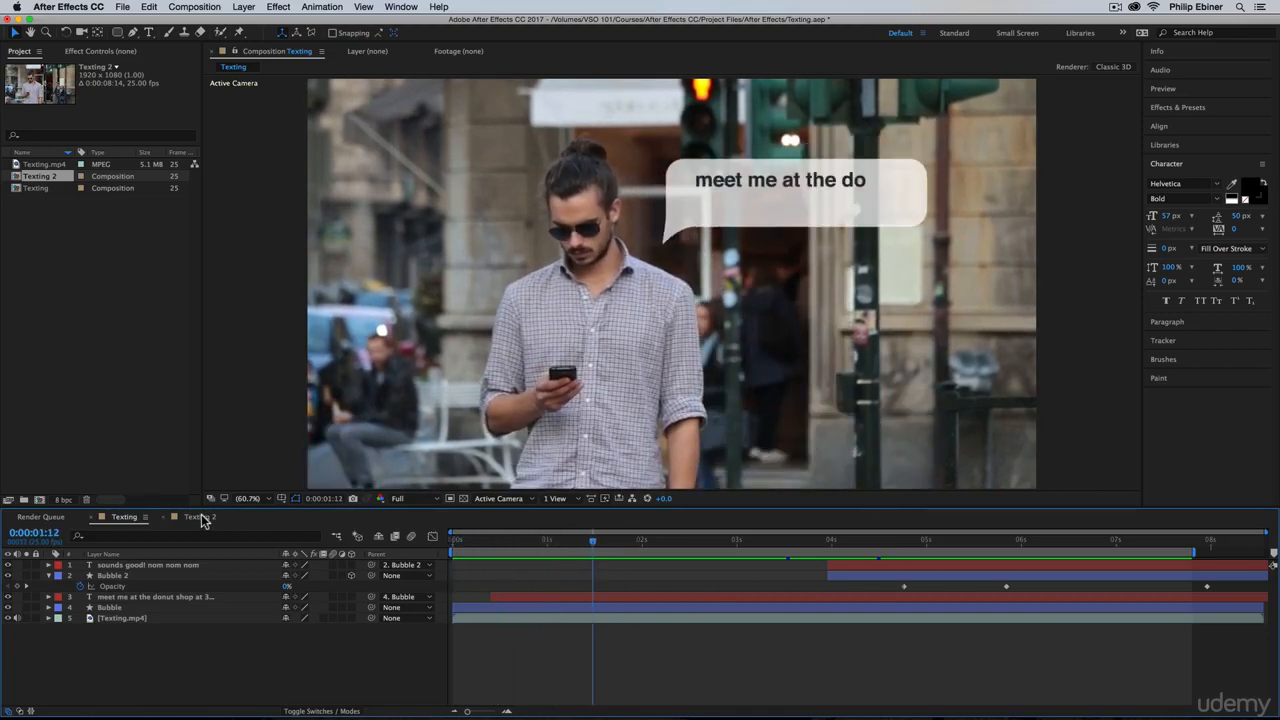
click(200, 517)
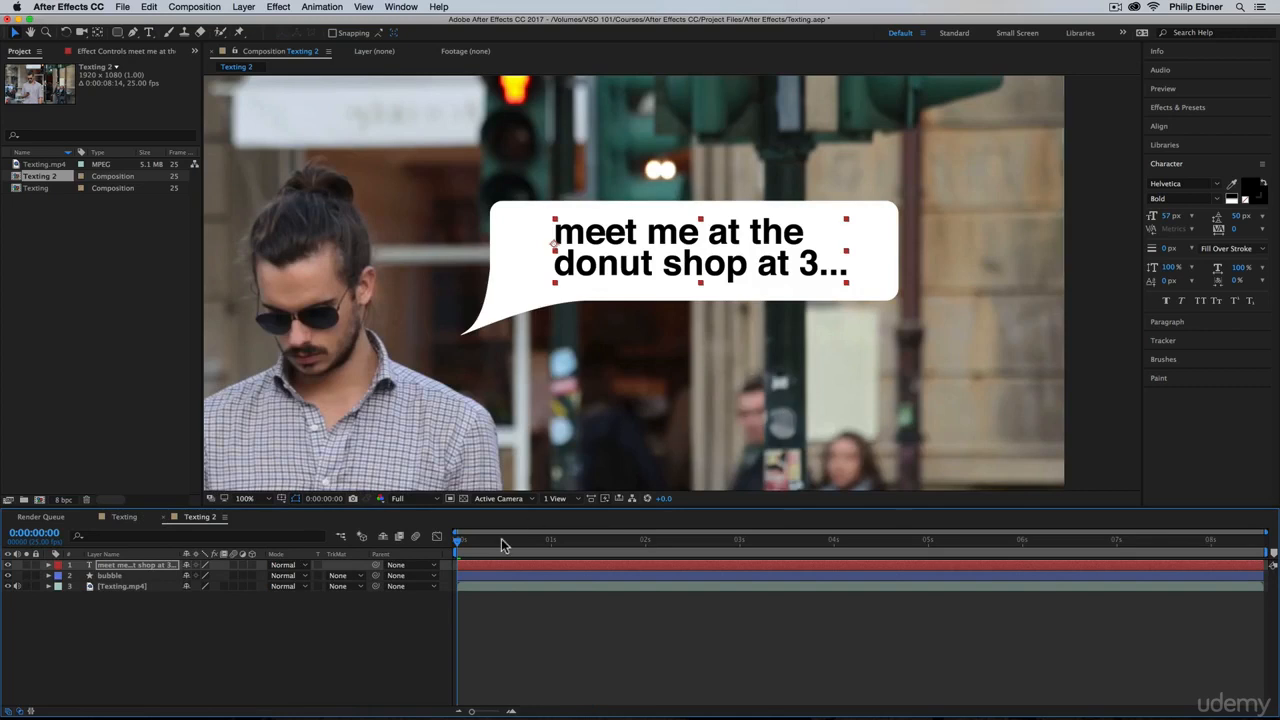
drag(466, 546, 574, 543)
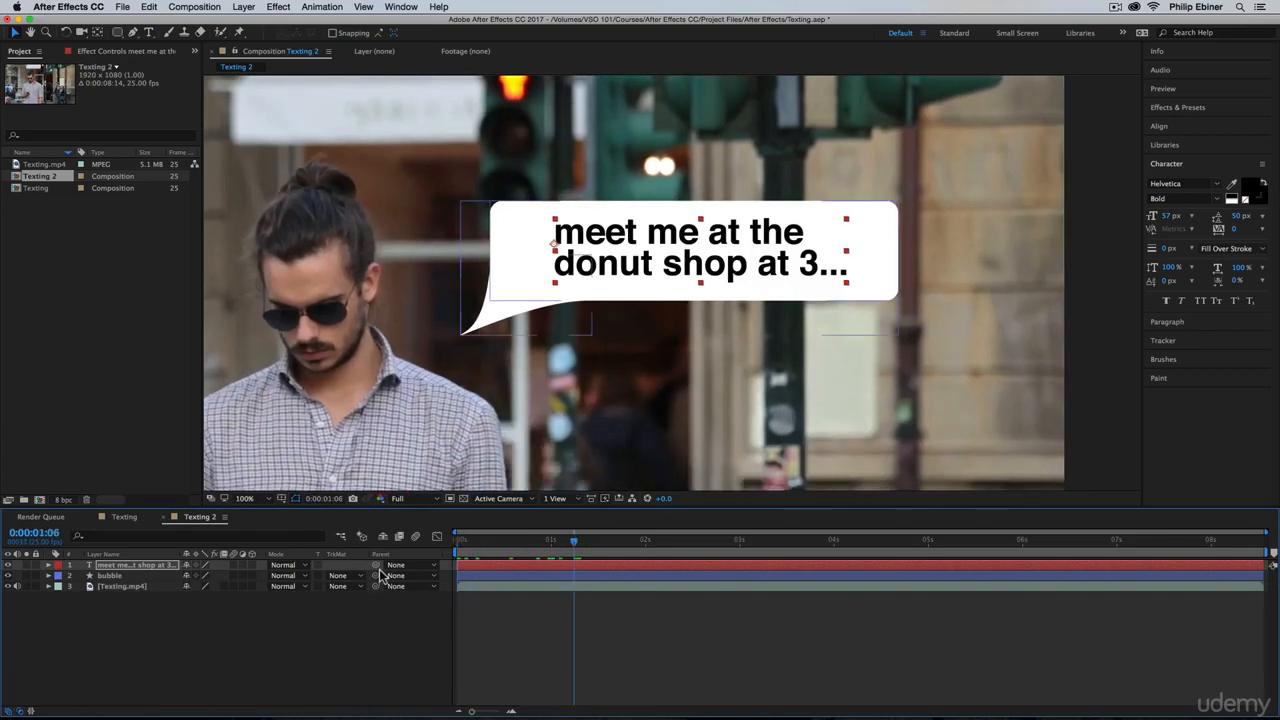
drag(376, 563, 134, 583)
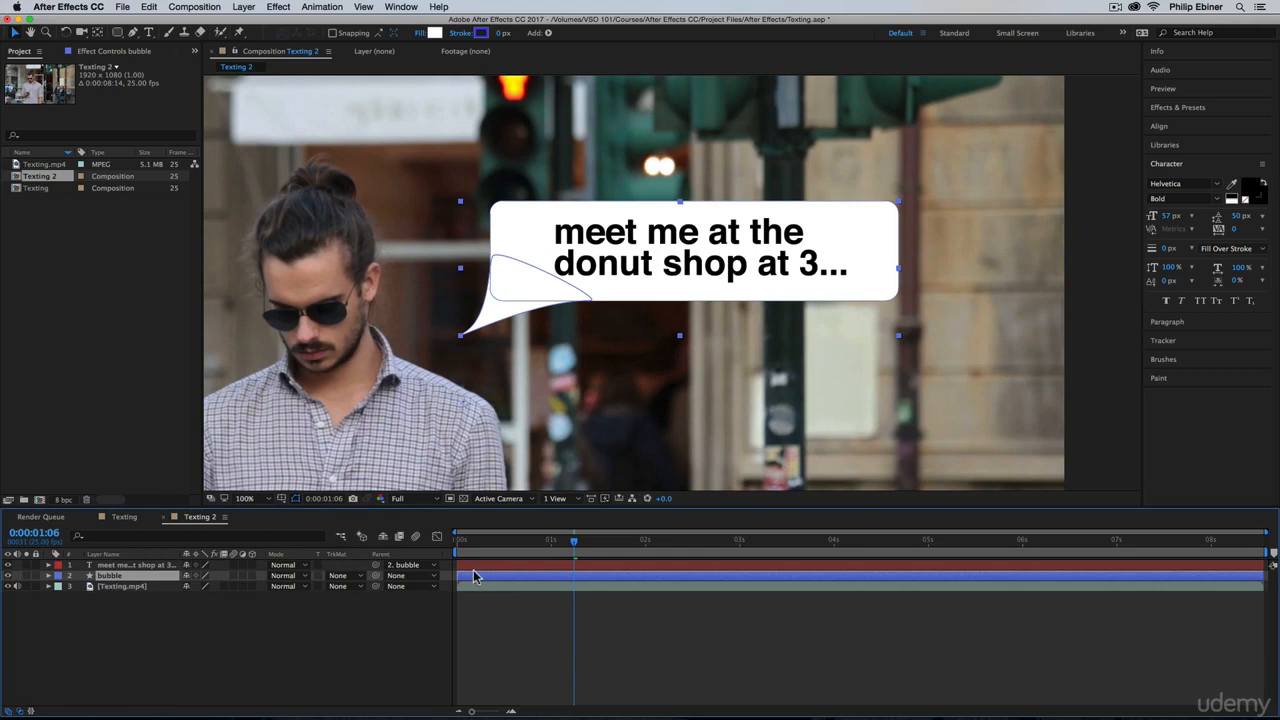
Step: Reveal the bubble layer's Rotation property and move the layer's anchor point to the tip of the tail with the Pan Behind tool
key(r)
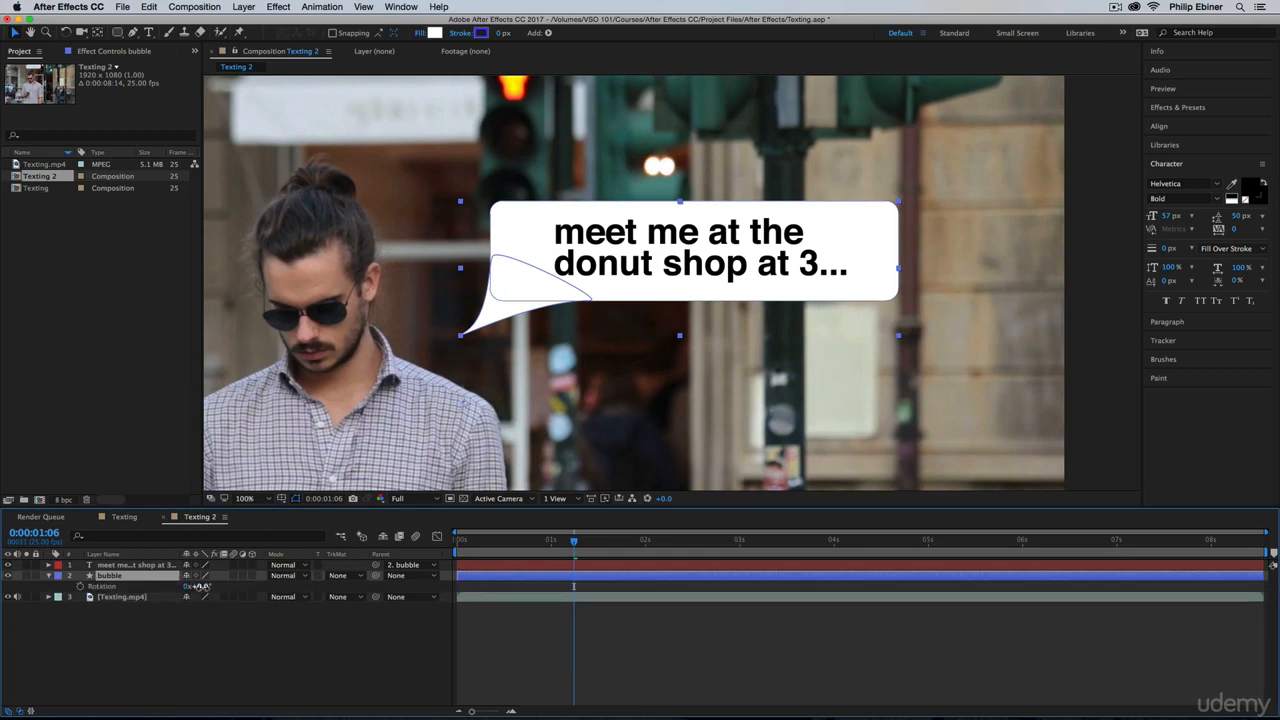
drag(205, 587, 267, 595)
key(super+z)
click(97, 32)
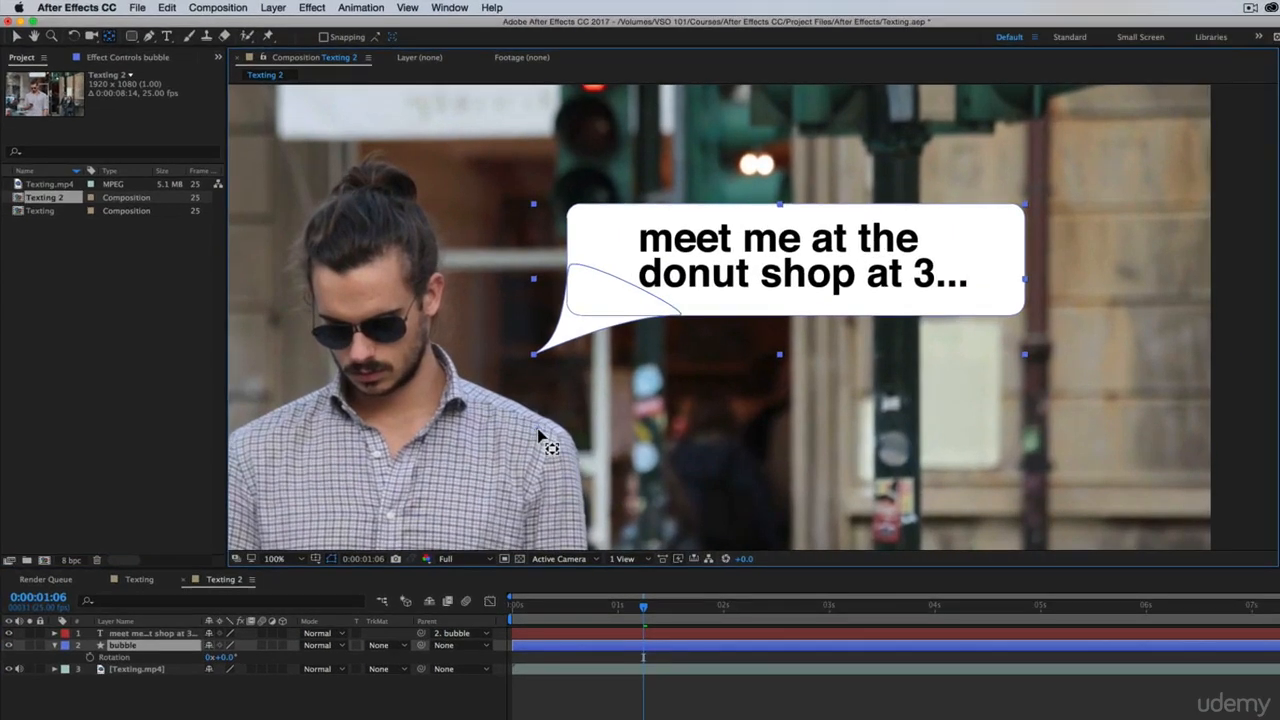
key(Return)
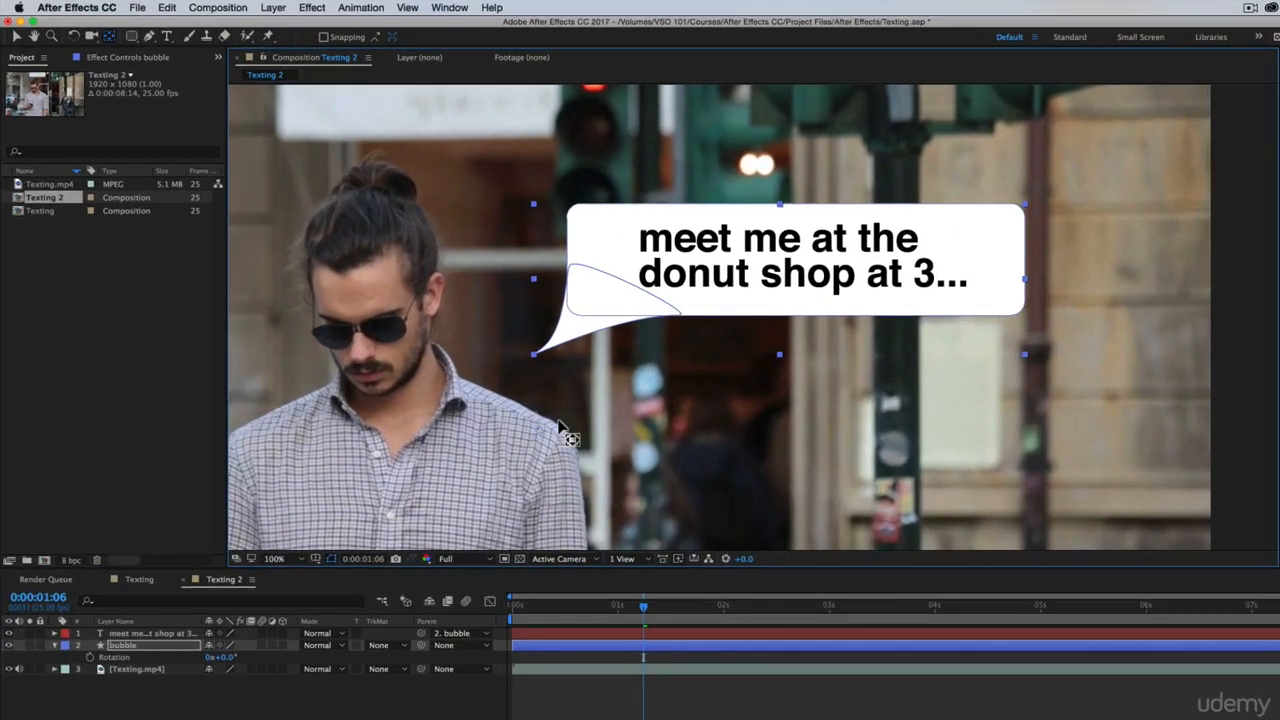
Step: Keyframe the bubble layer's rotation from 107° at 0:00:00:00 to 0° at 0:00:01:00
click(90, 657)
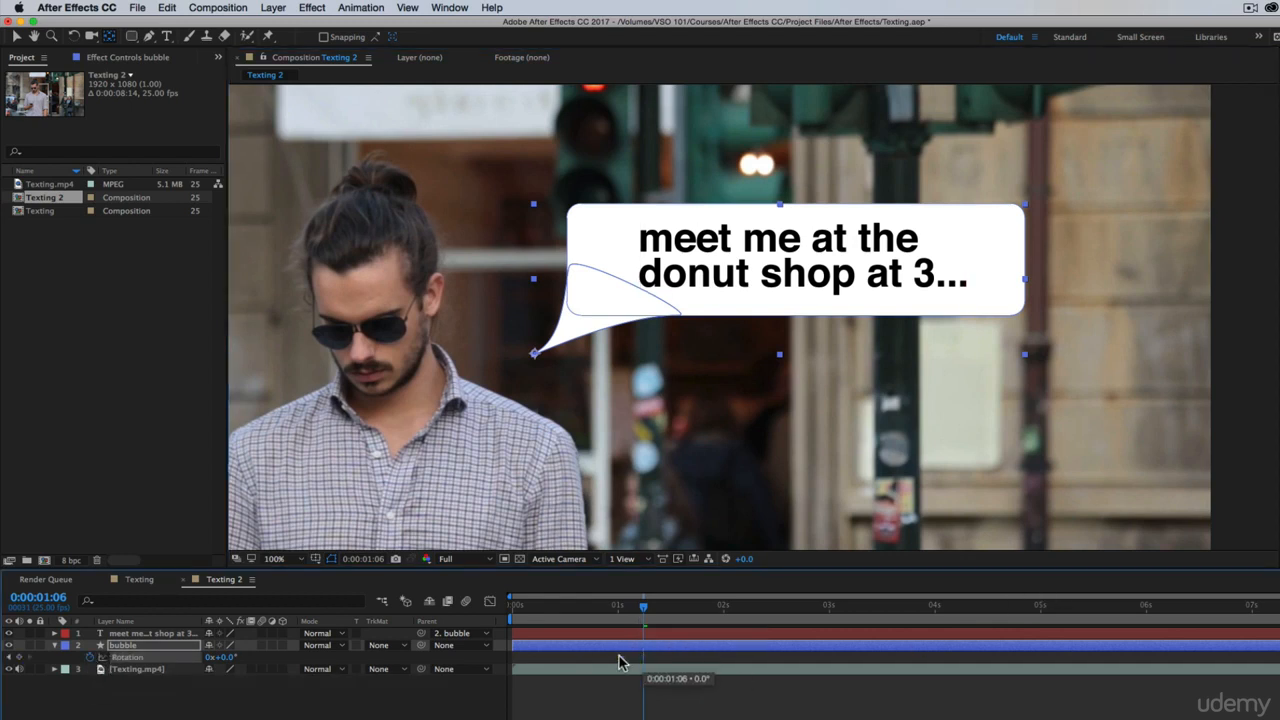
drag(623, 606, 491, 612)
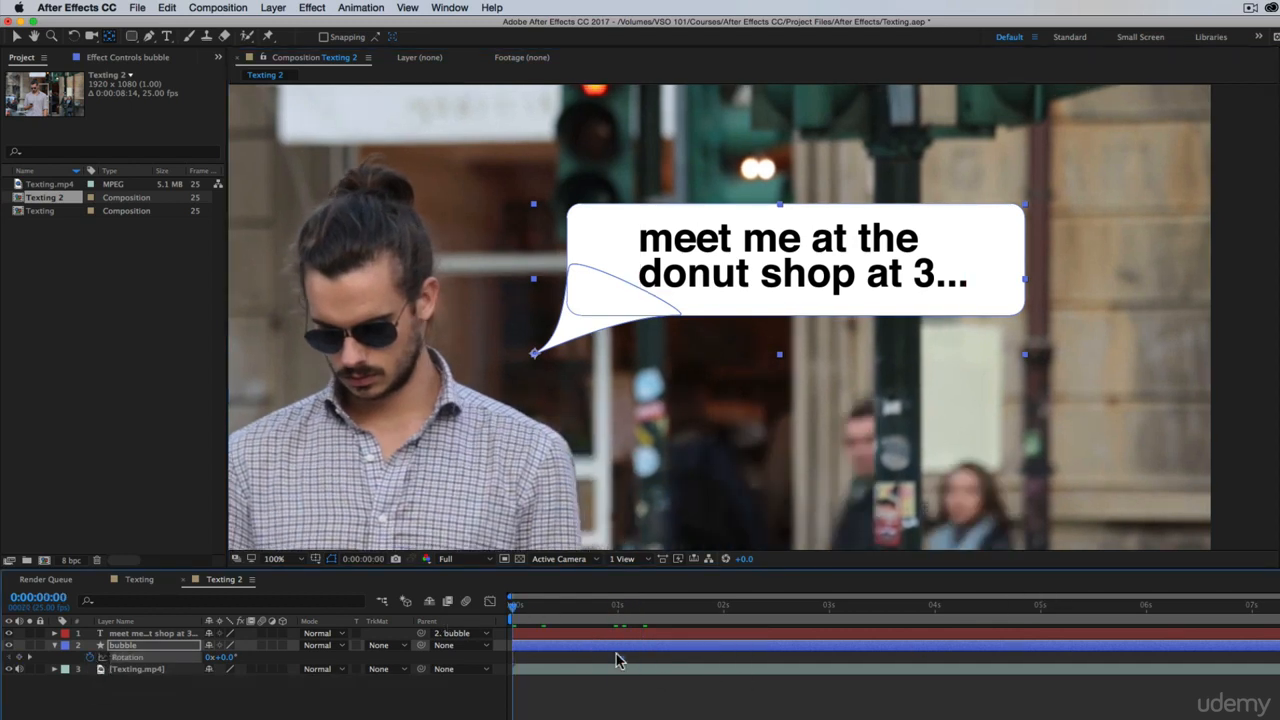
drag(233, 658, 302, 660)
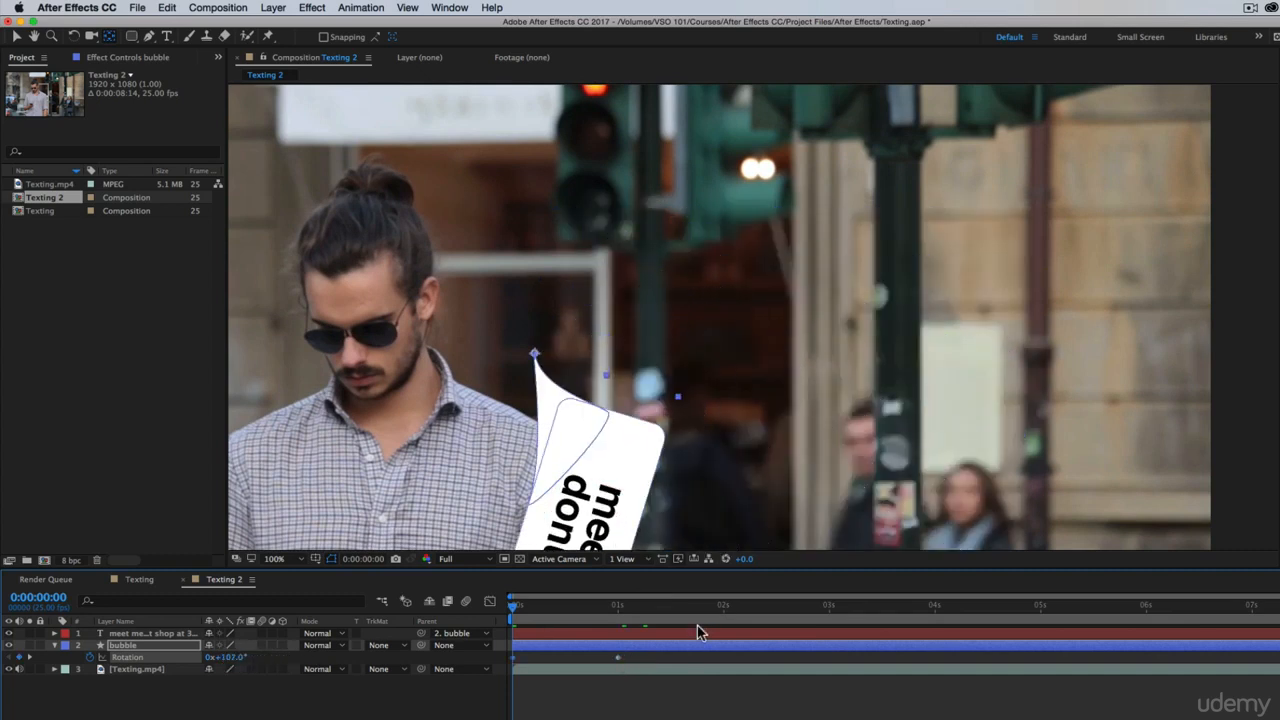
Step: Keyframe the bubble layer's scale from 0% at 0:00:00:00 to 100% at 0:00:01:00
key(s)
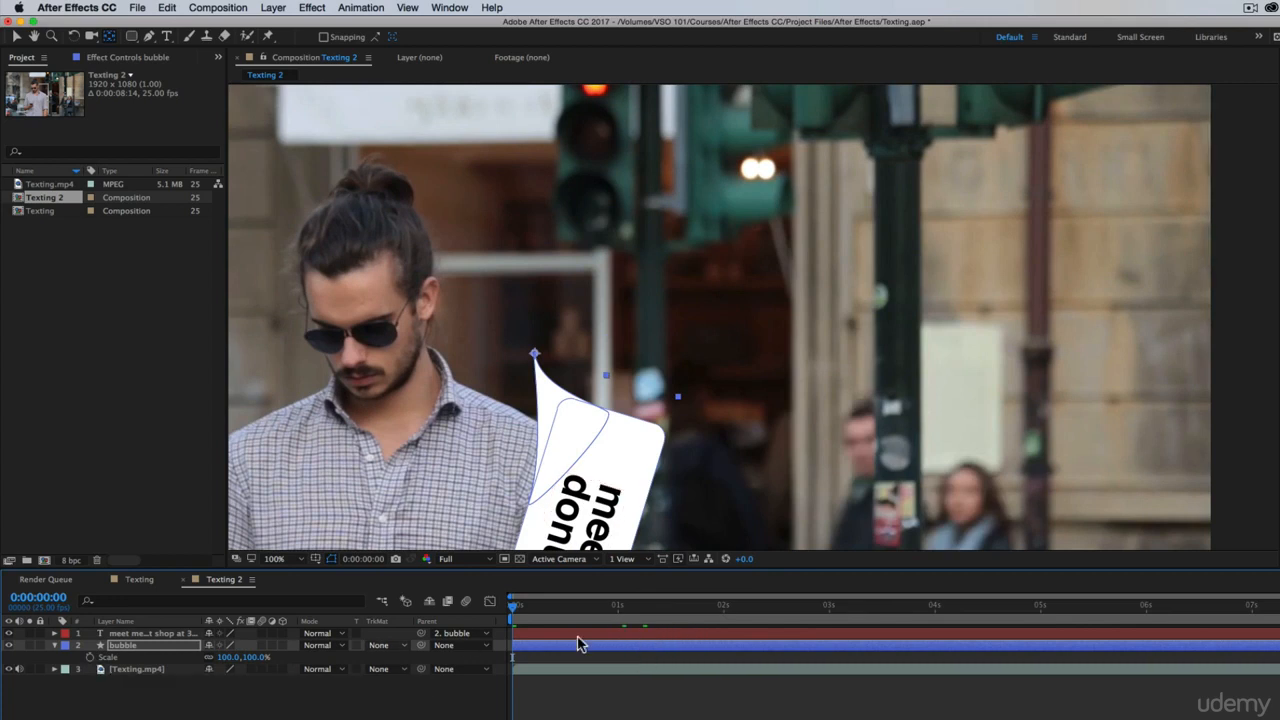
click(620, 608)
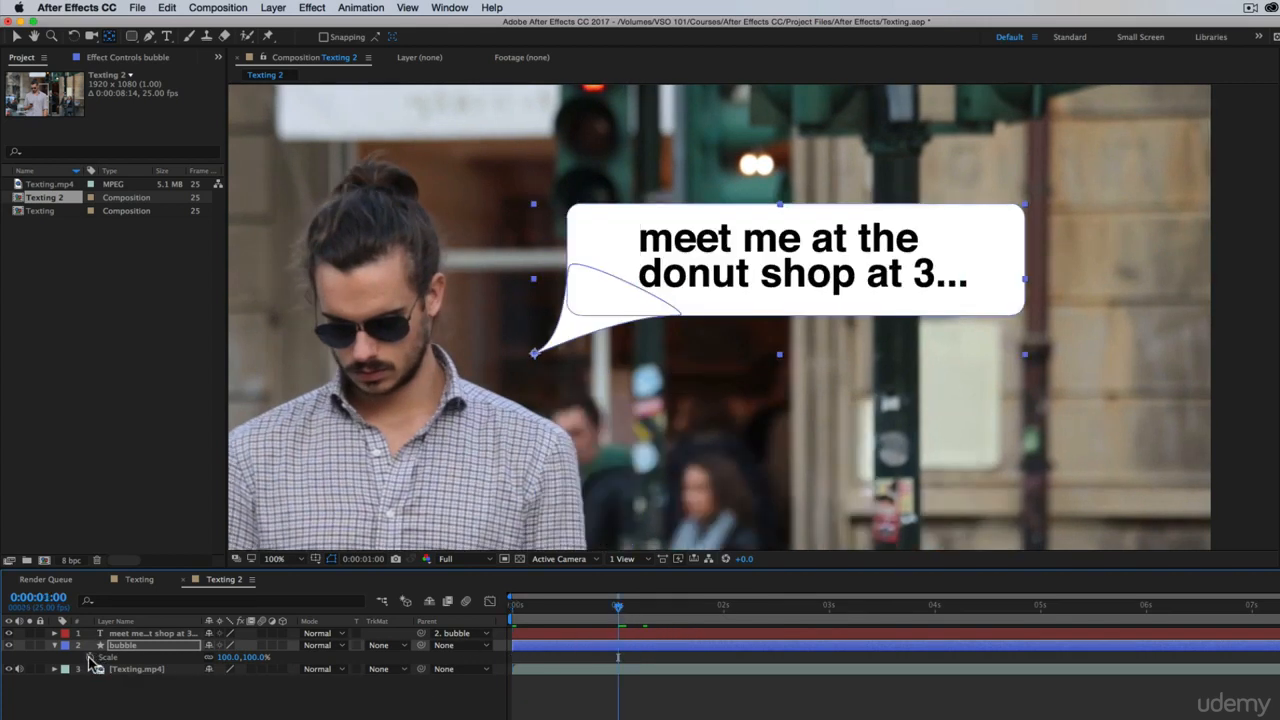
click(88, 657)
drag(549, 615, 478, 617)
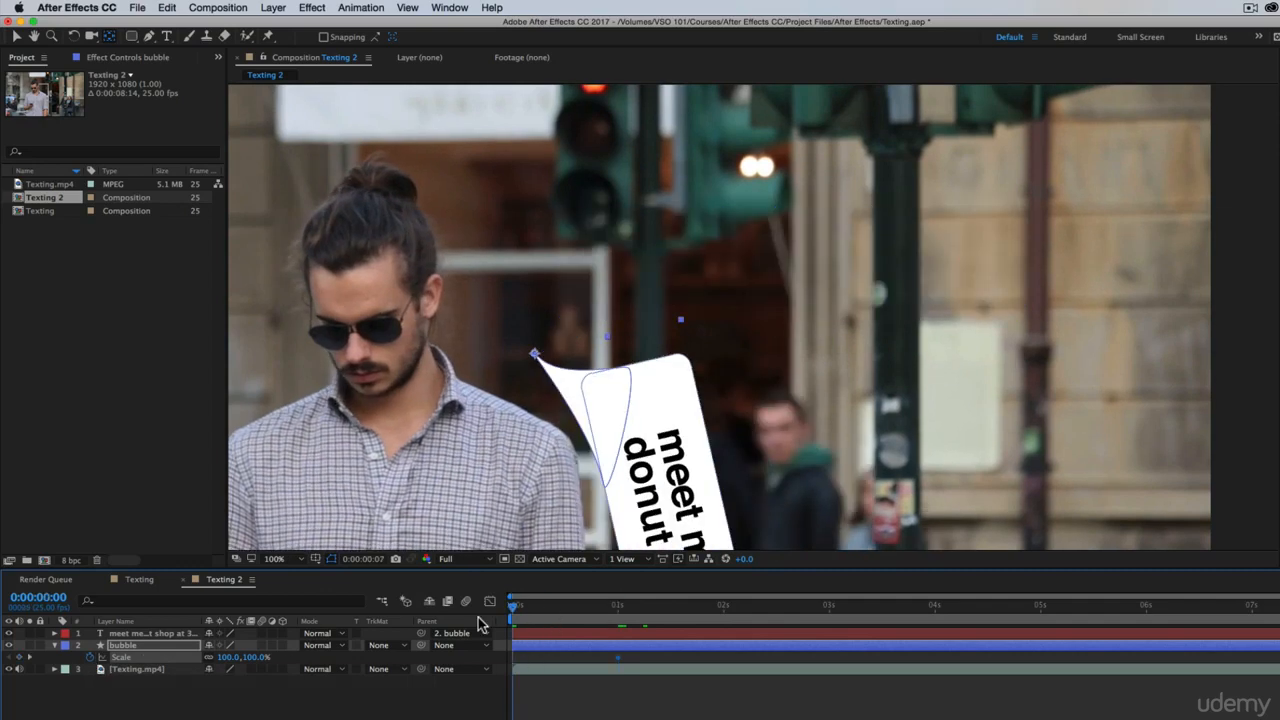
text(0)
key(Return)
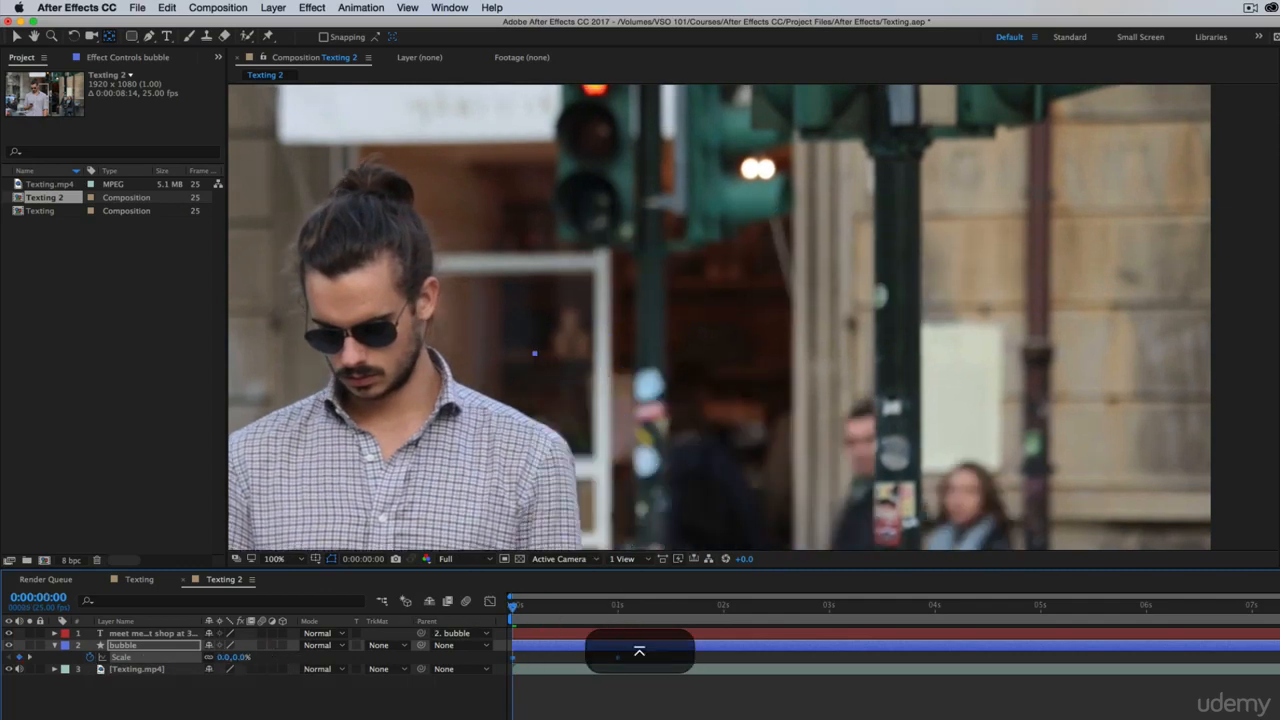
Step: Preview the bubble's scale and rotation animation and compare it with the bubble's opening in the Texting composition
key(space)
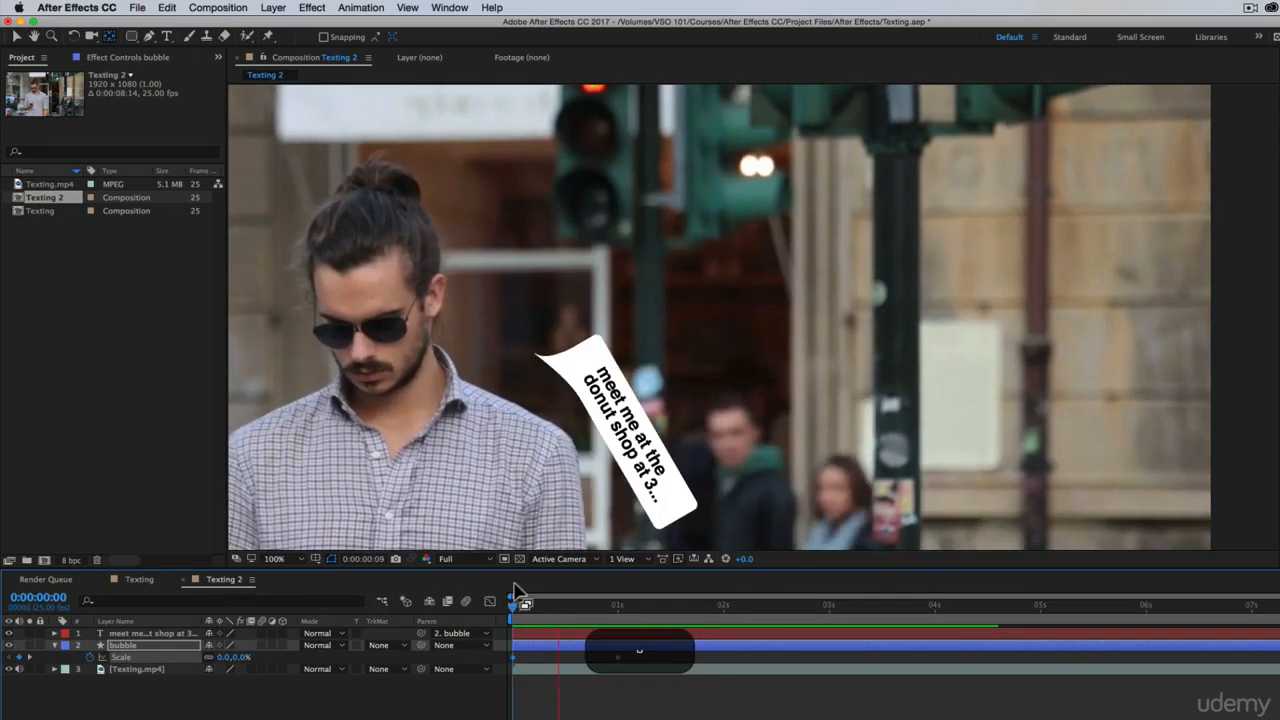
key(space)
click(139, 579)
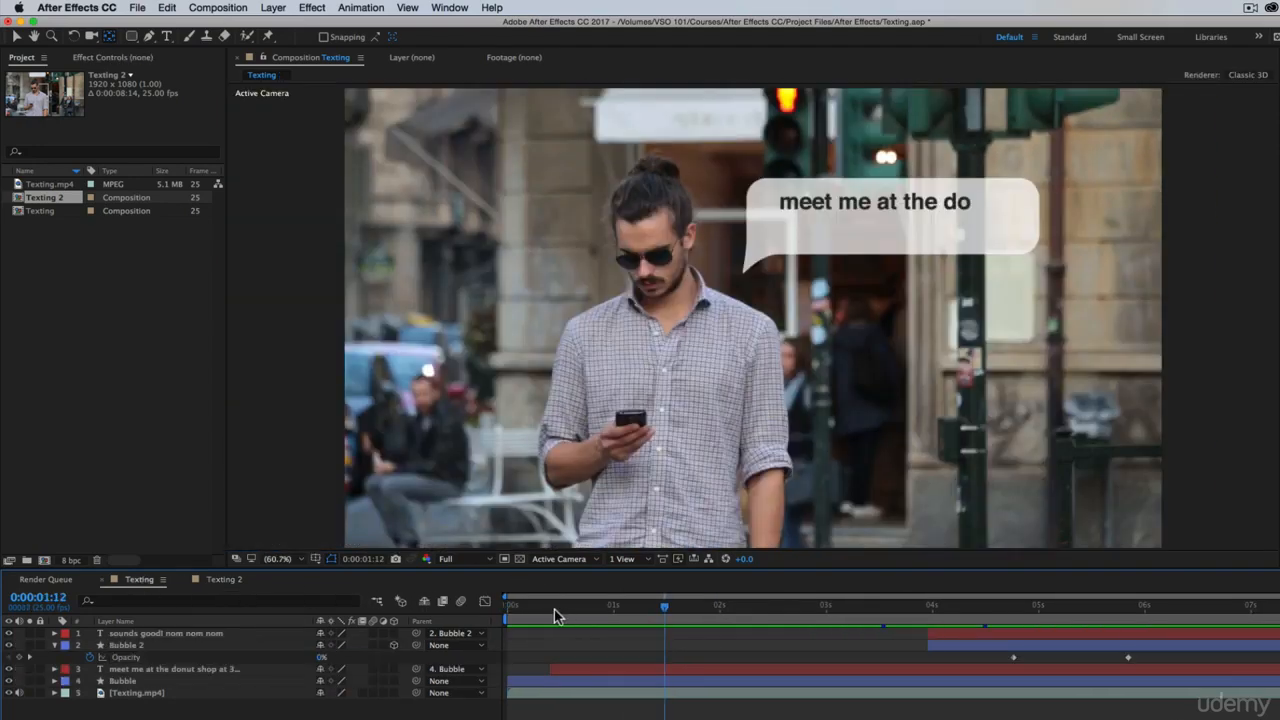
key(space)
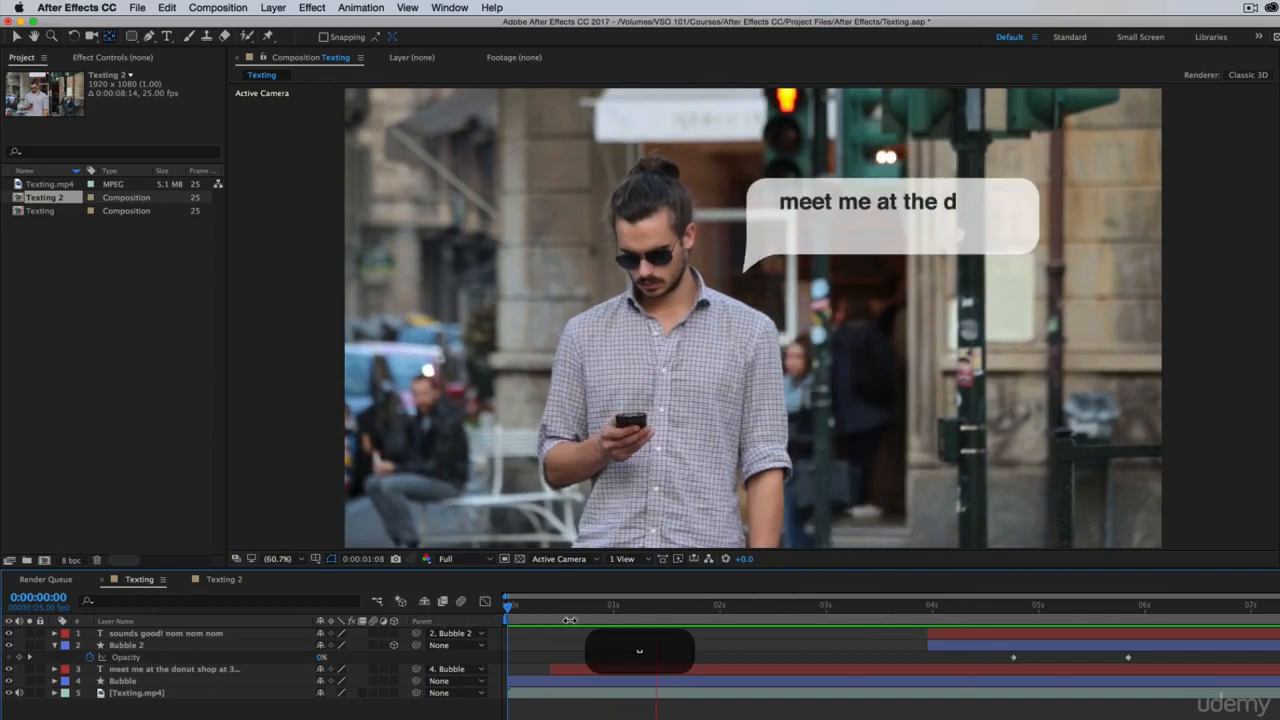
click(224, 580)
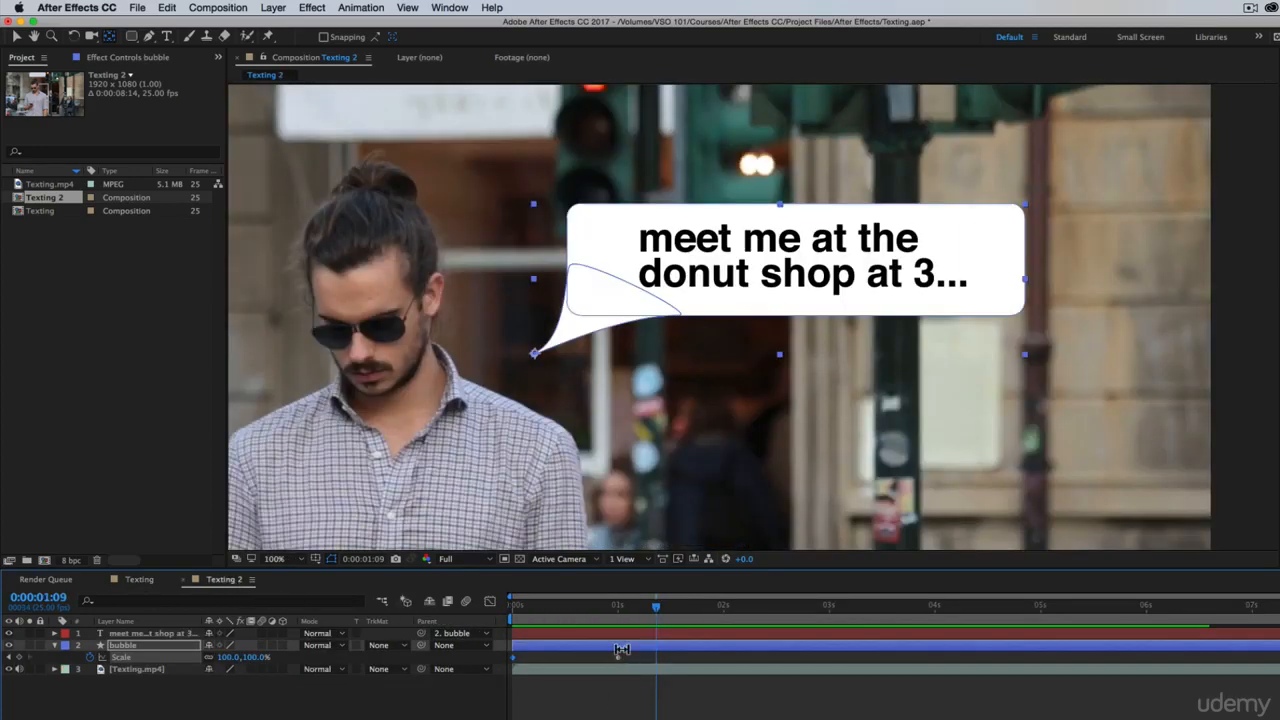
Step: Show the bubble layer's keyframed properties, apply Easy Ease to all its Scale and Rotation keyframes, and preview the motion
key(u)
key(u)
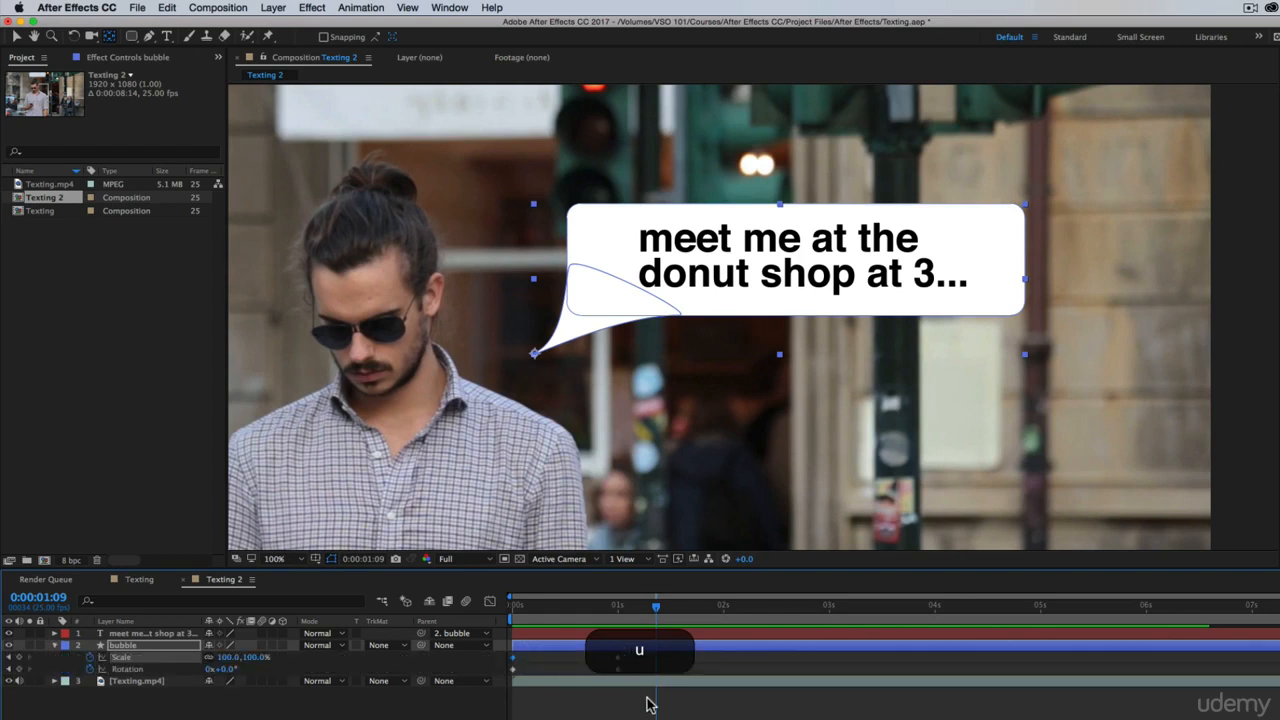
drag(658, 717, 470, 653)
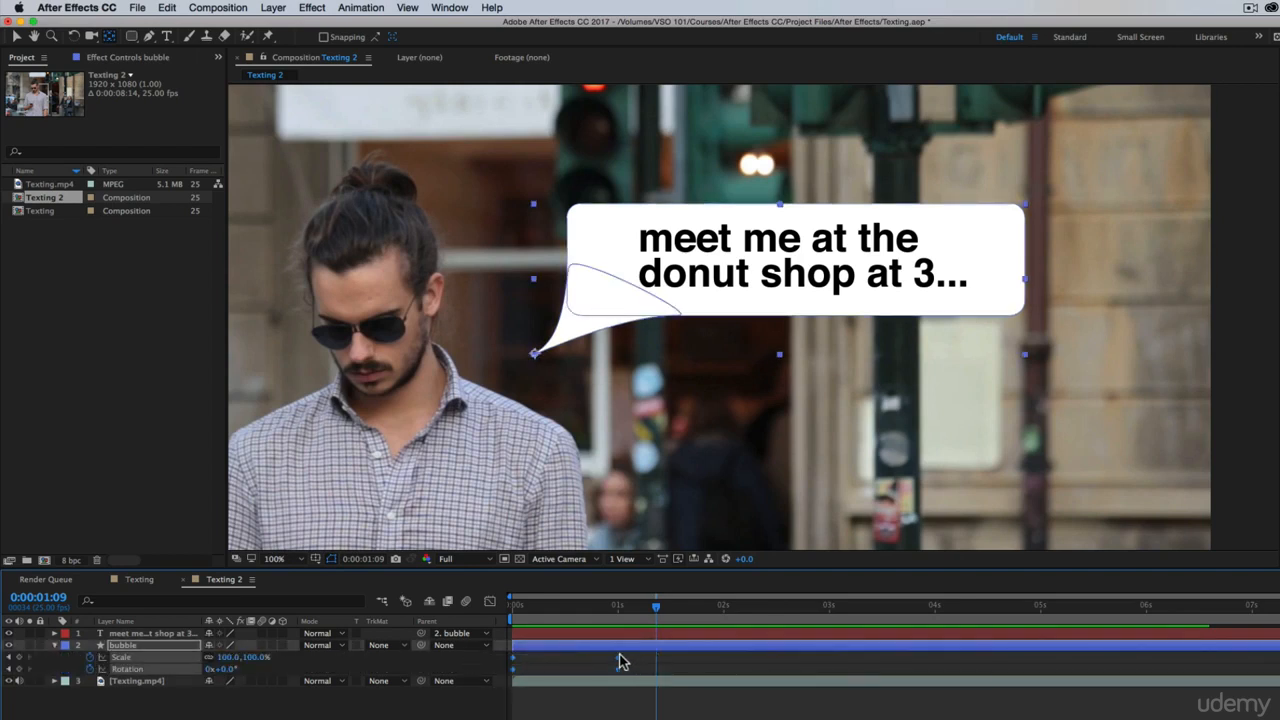
key(F9)
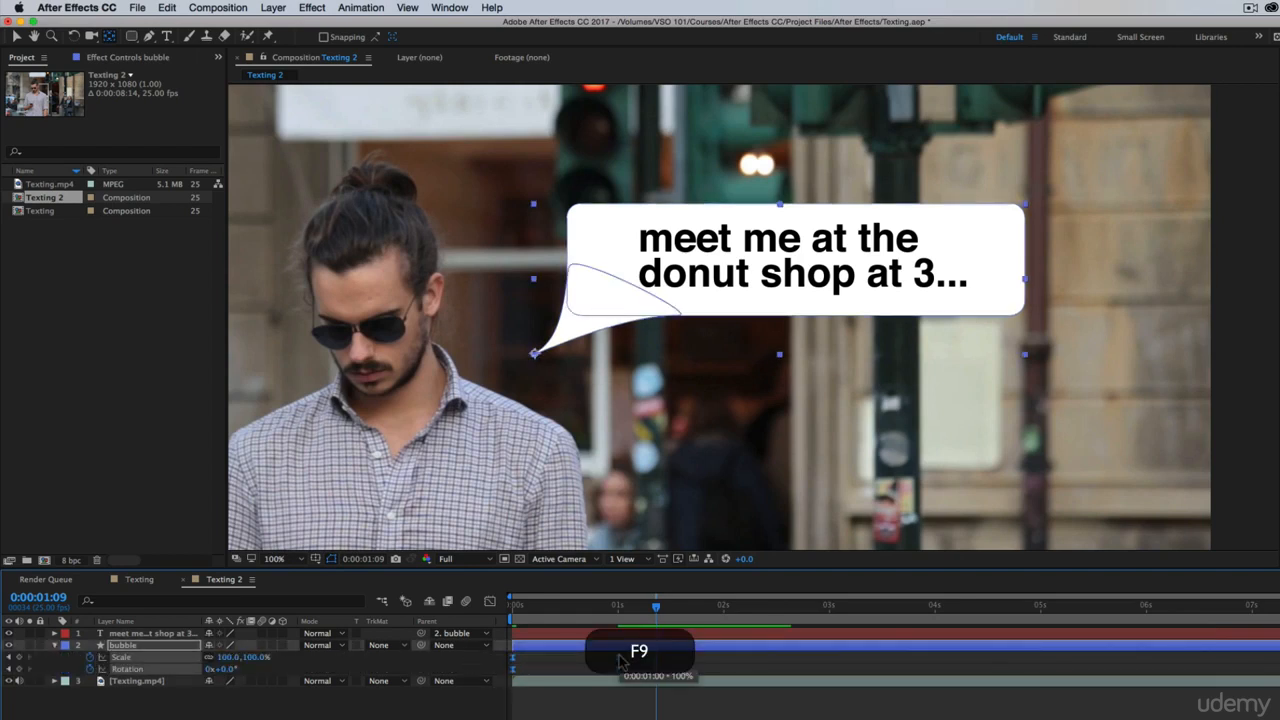
key(Home)
key(space)
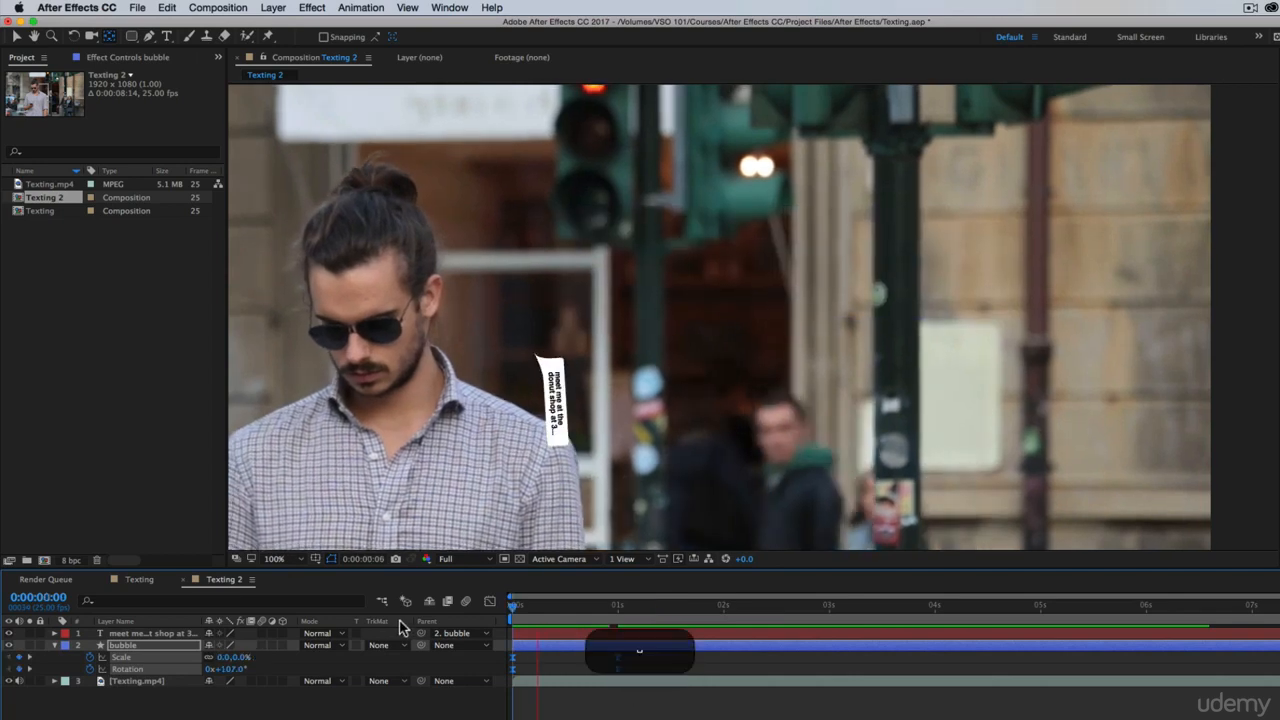
key(space)
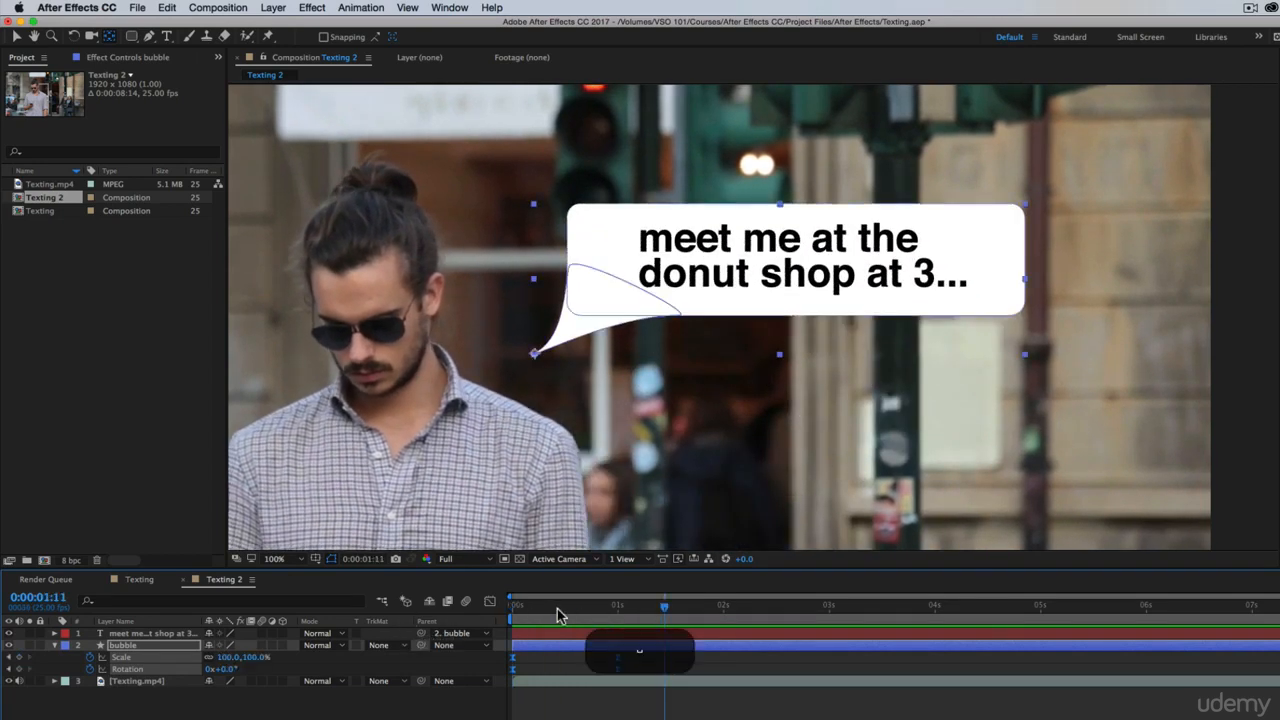
Step: In the Graph Editor's speed graph, lengthen the influence handles of the Scale and Rotation keyframes so both curves peak sharply midway
click(561, 608)
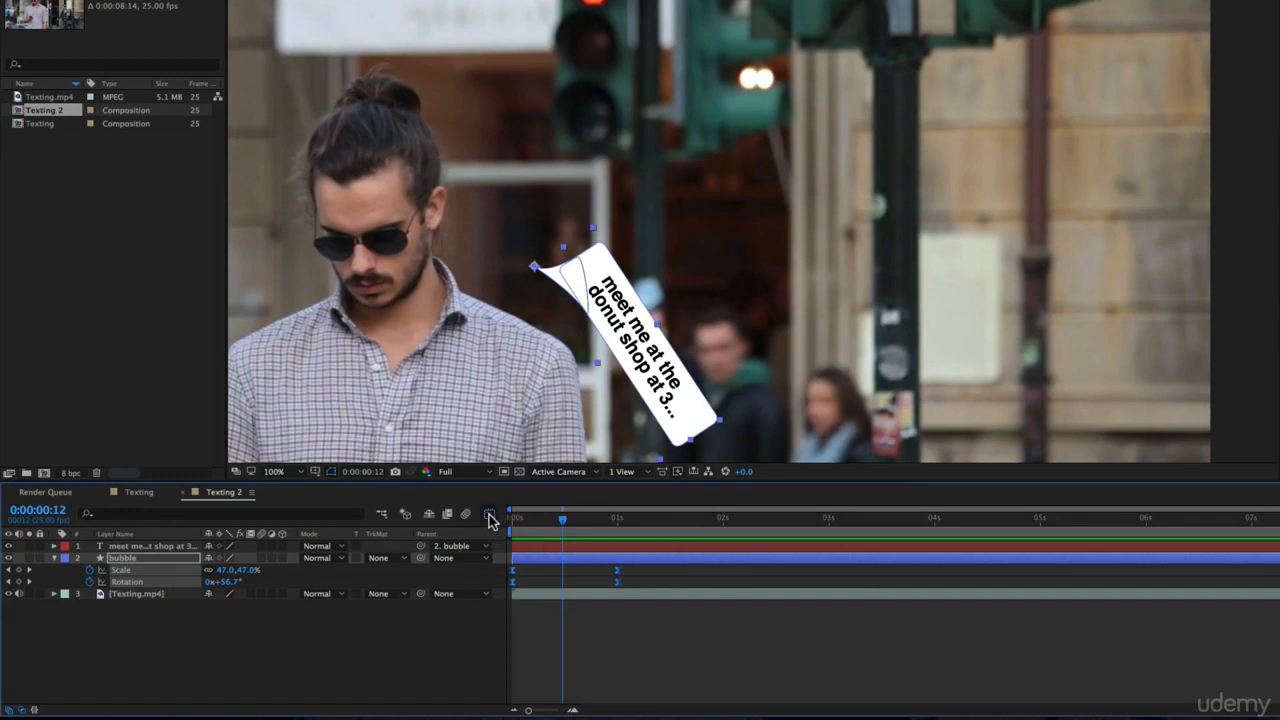
click(490, 516)
click(823, 695)
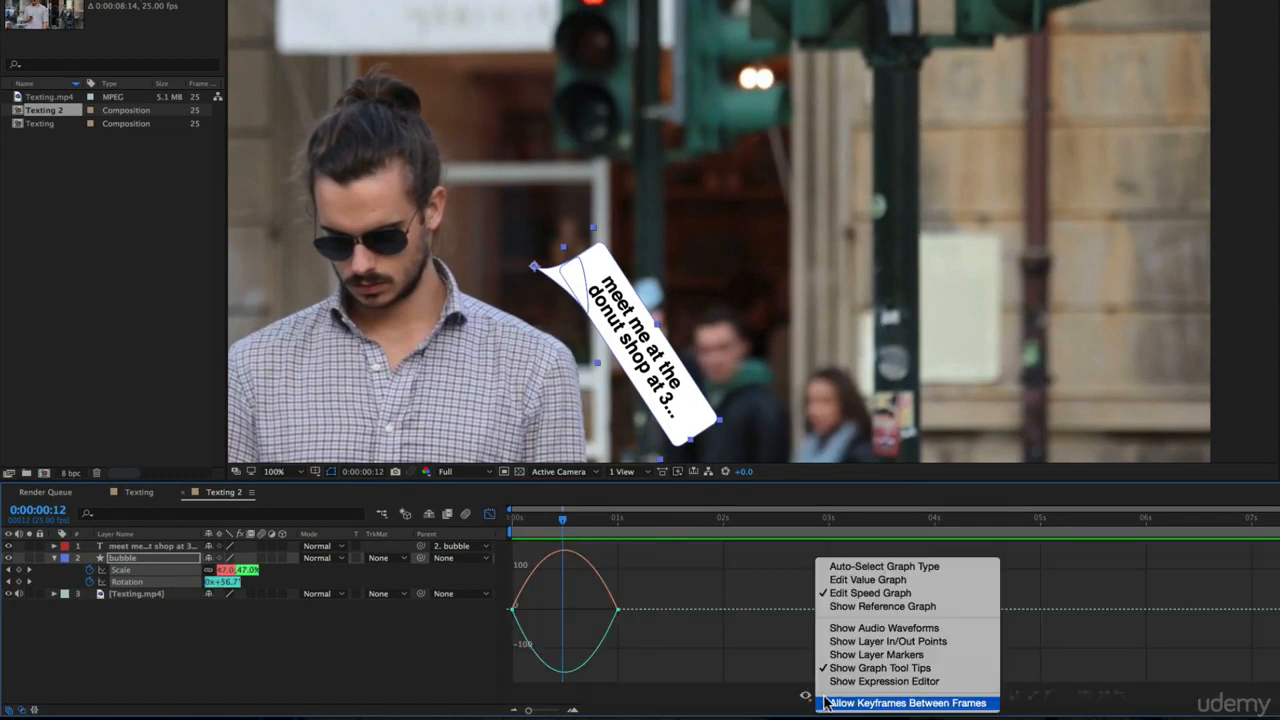
click(588, 614)
drag(652, 594, 580, 608)
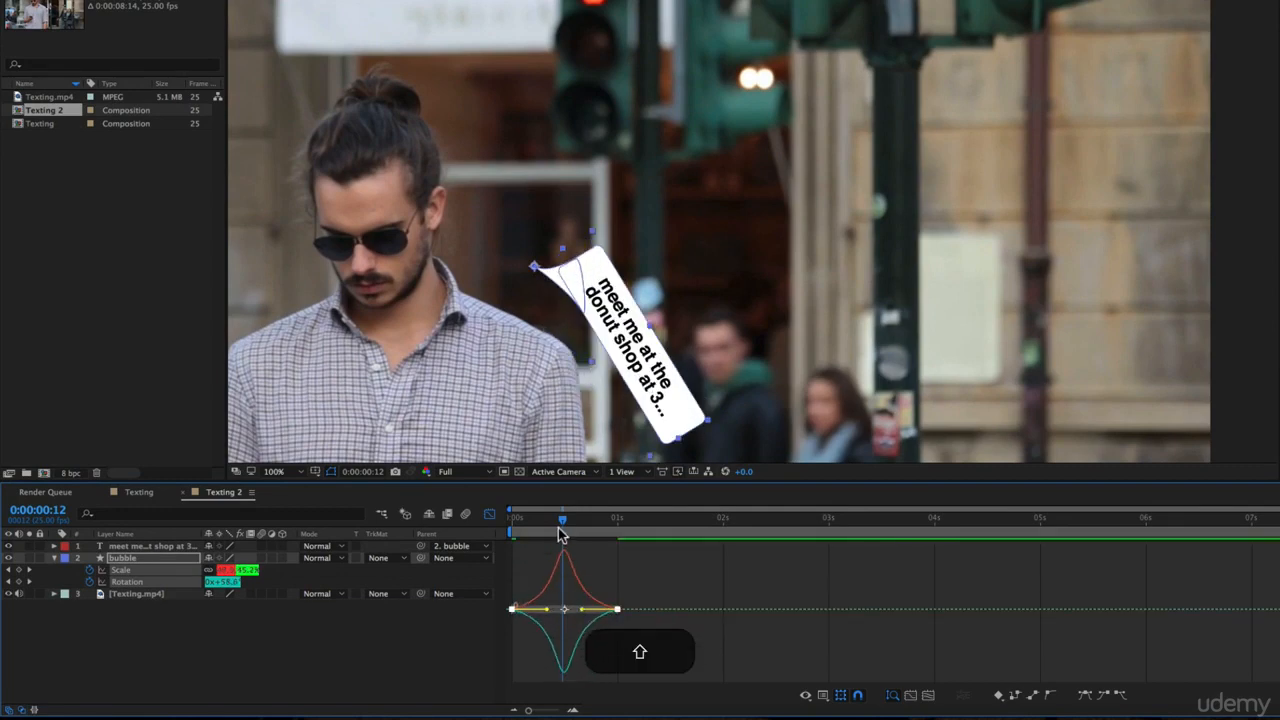
Step: Play and scrub through the eased bubble animation and compare it with the Texting composition
drag(562, 520, 365, 537)
key(space)
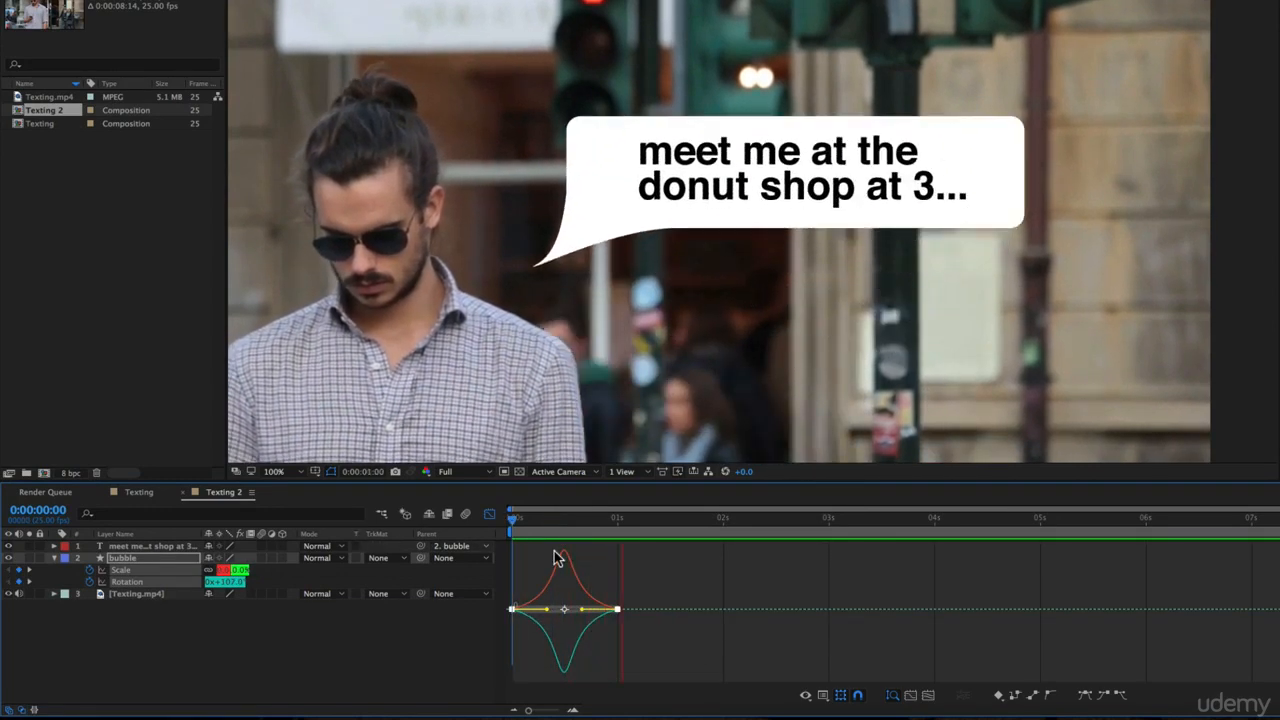
key(space)
drag(530, 525, 664, 519)
click(139, 492)
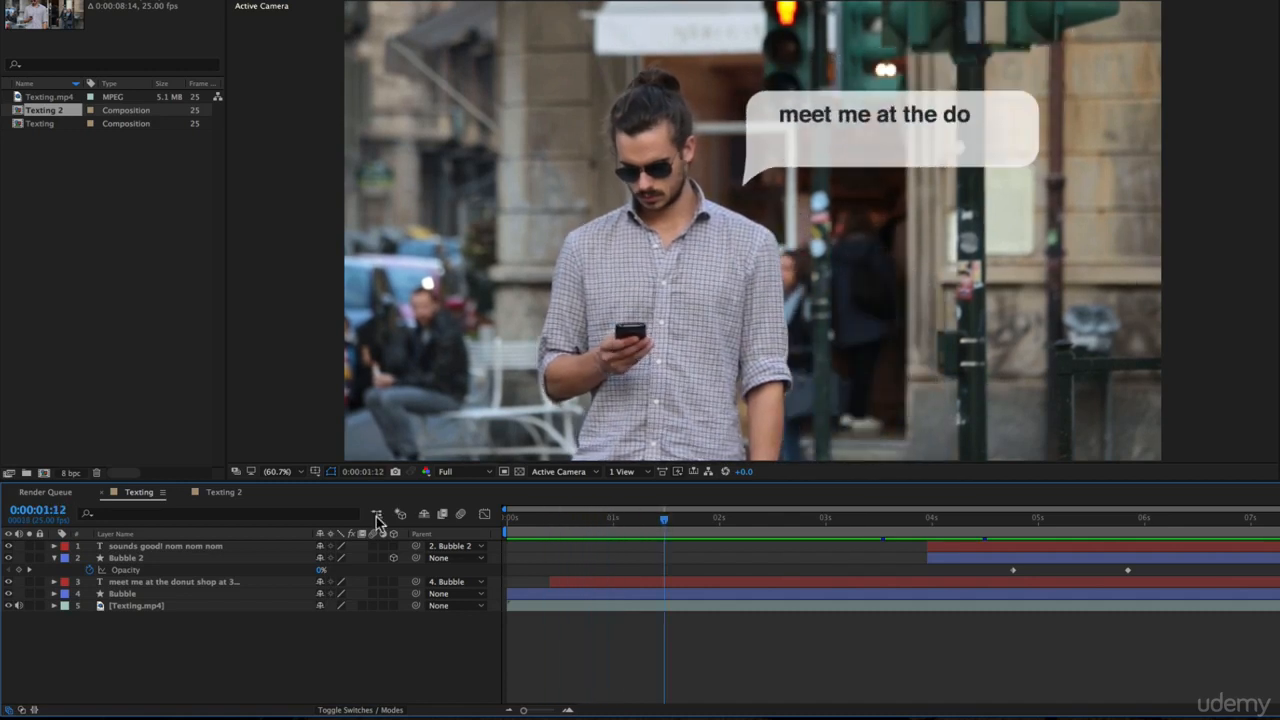
click(224, 492)
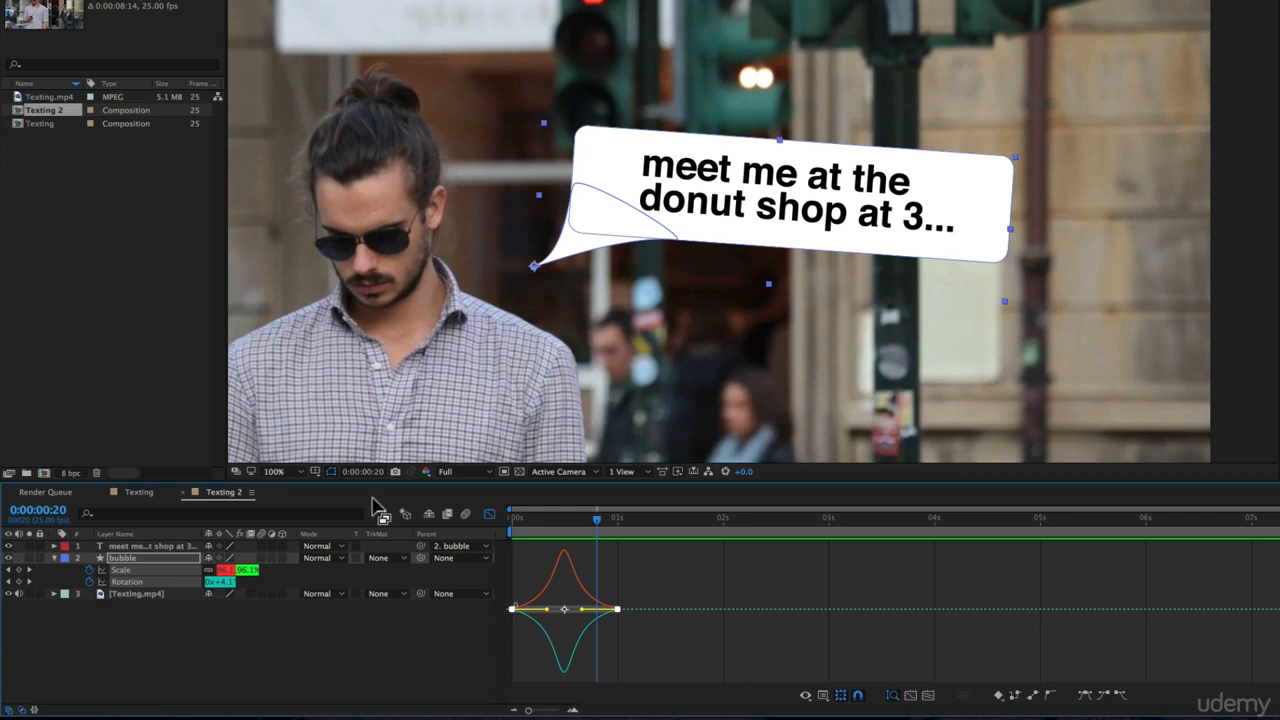
Step: Switch to the value graph and raise the final Scale keyframe's handle so the bubble overshoots 100% before settling at one second
click(824, 696)
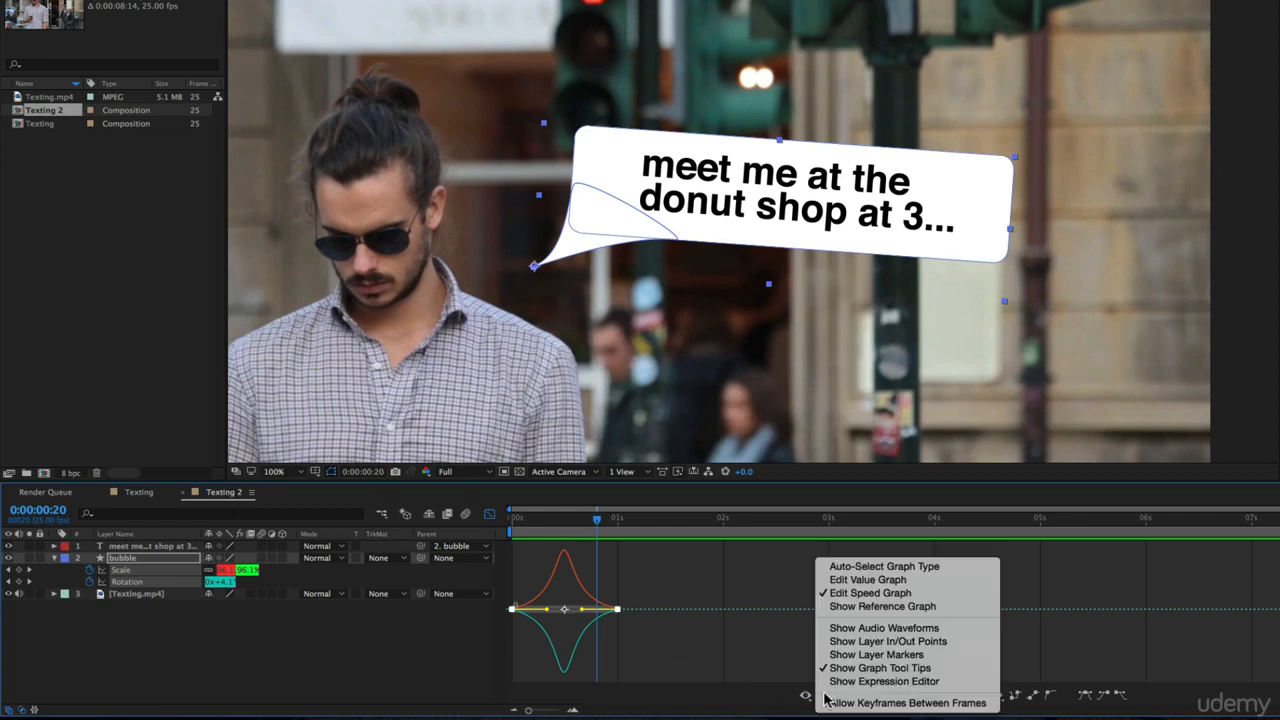
click(898, 580)
click(129, 608)
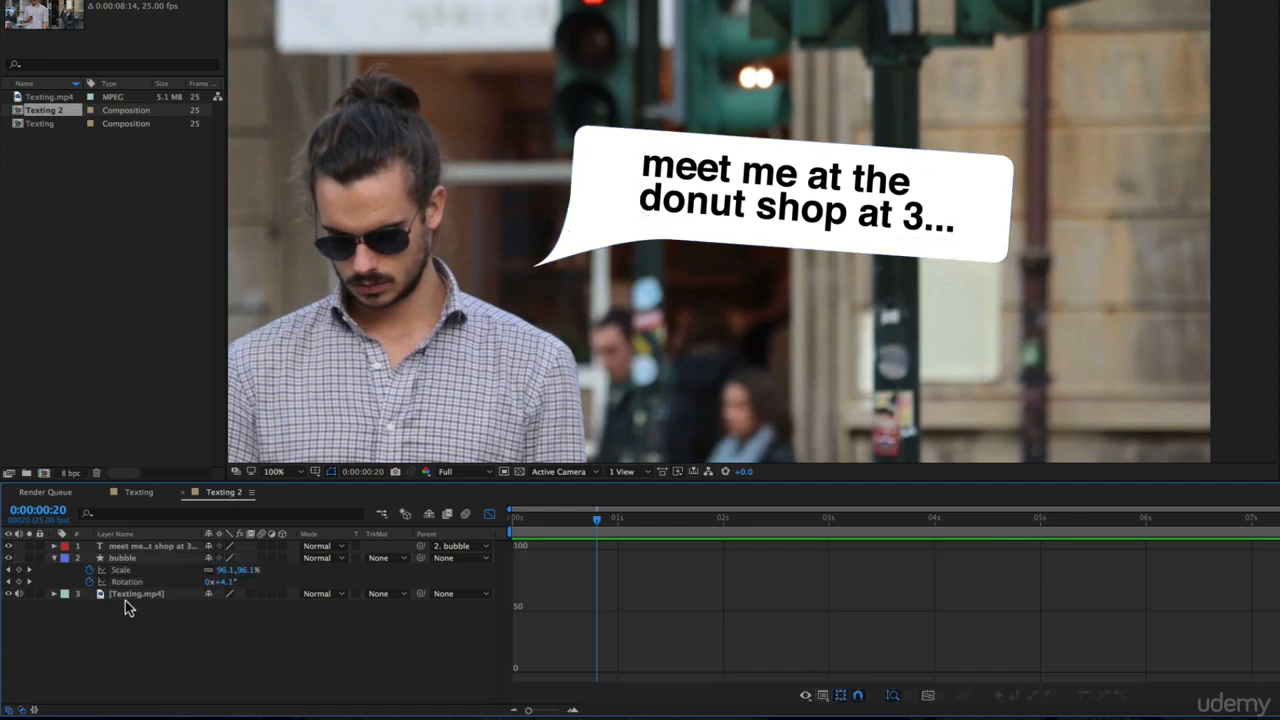
click(129, 573)
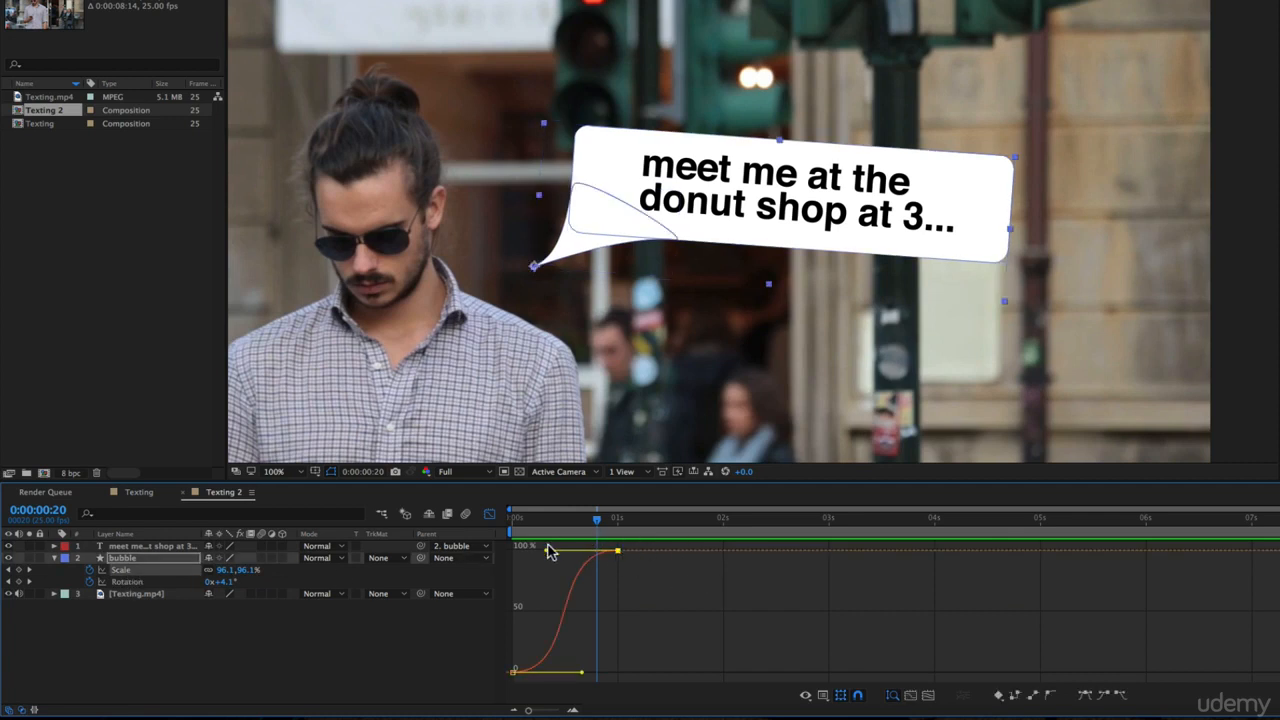
mouse_move(548, 557)
mouse_down()
mouse_move(543, 529)
mouse_move(543, 566)
mouse_move(557, 570)
mouse_up()
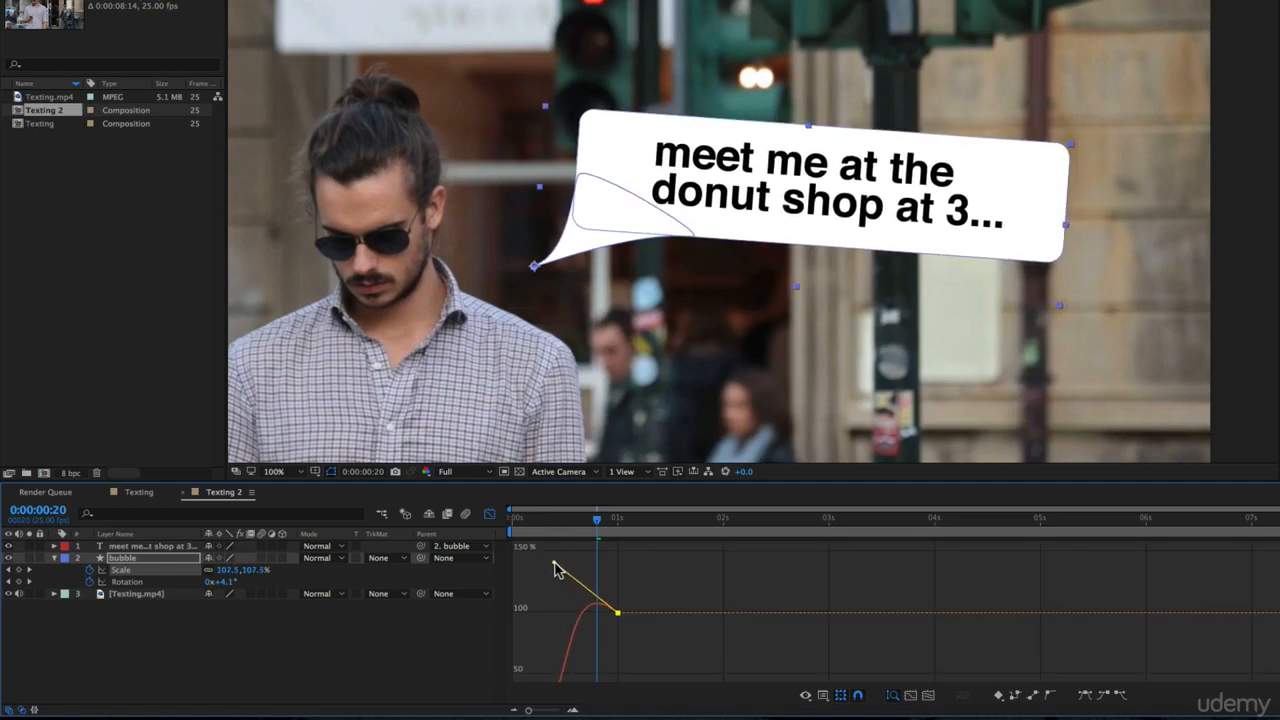
drag(540, 519, 617, 531)
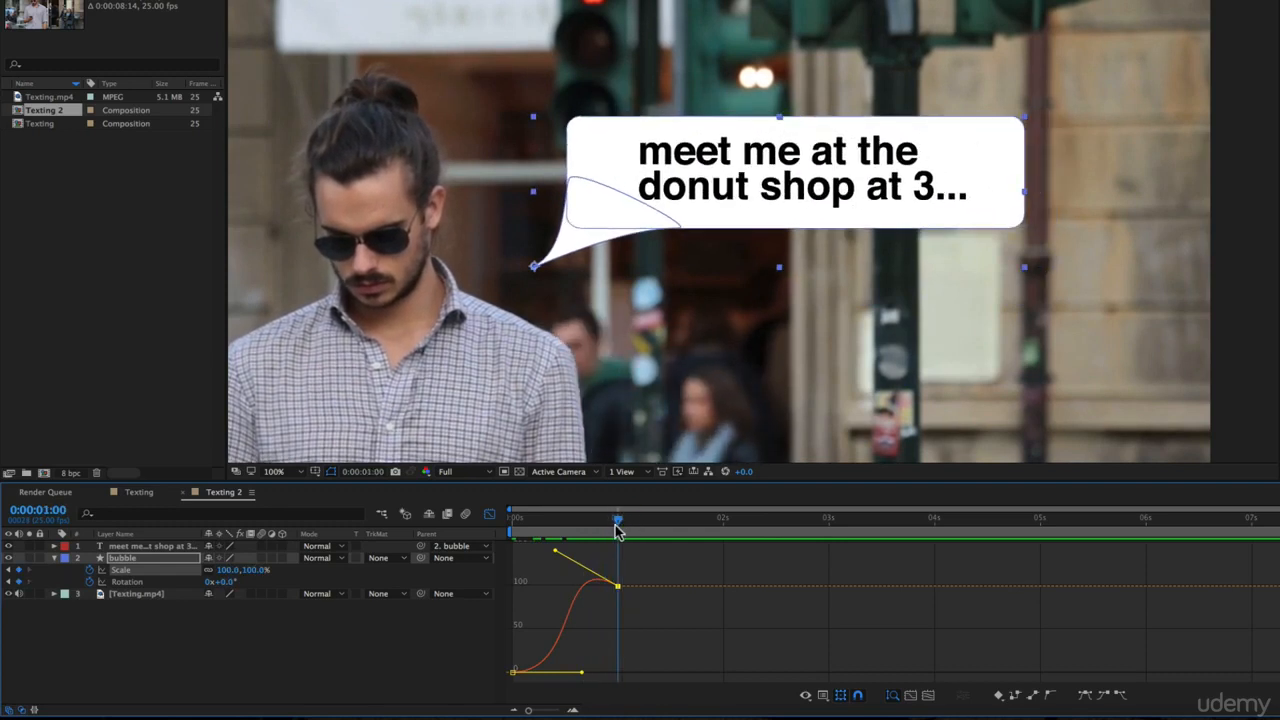
Step: Pull the final Rotation keyframe's handle below 0° in the value graph so the bubble swings past level before settling
click(145, 582)
mouse_move(619, 676)
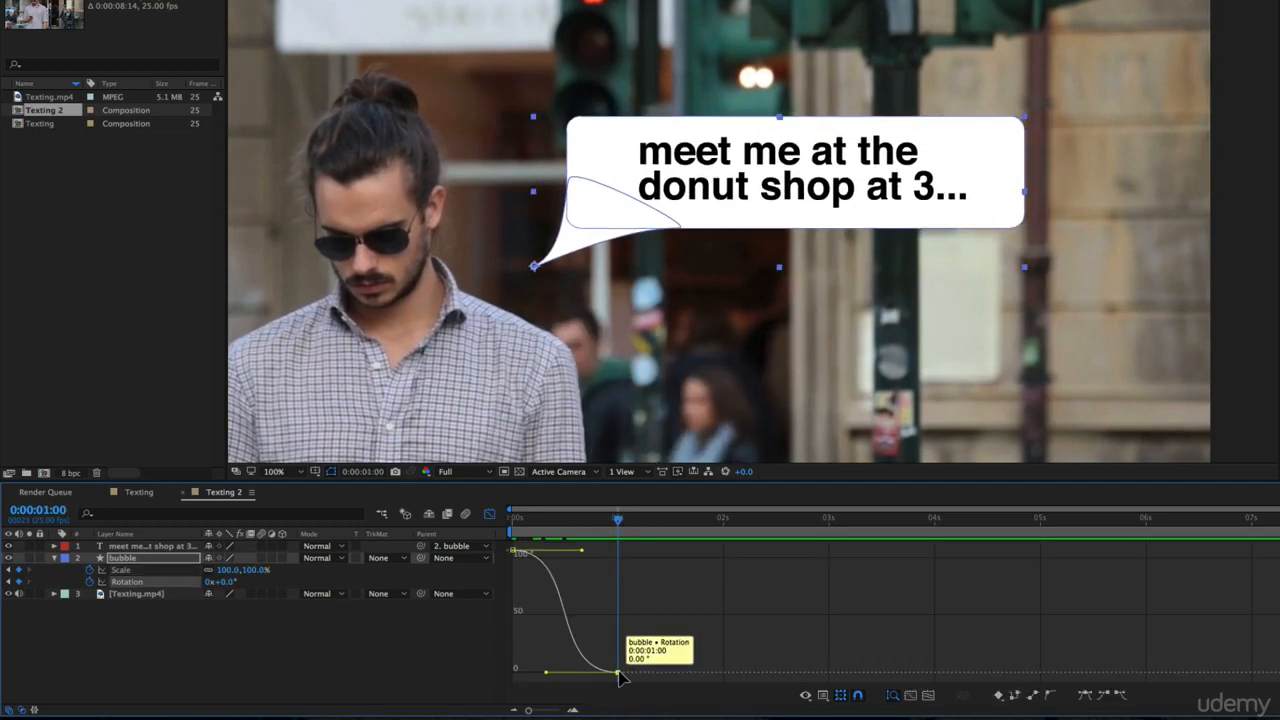
mouse_move(546, 673)
mouse_down()
mouse_move(537, 702)
mouse_move(549, 683)
mouse_up()
drag(527, 520, 498, 516)
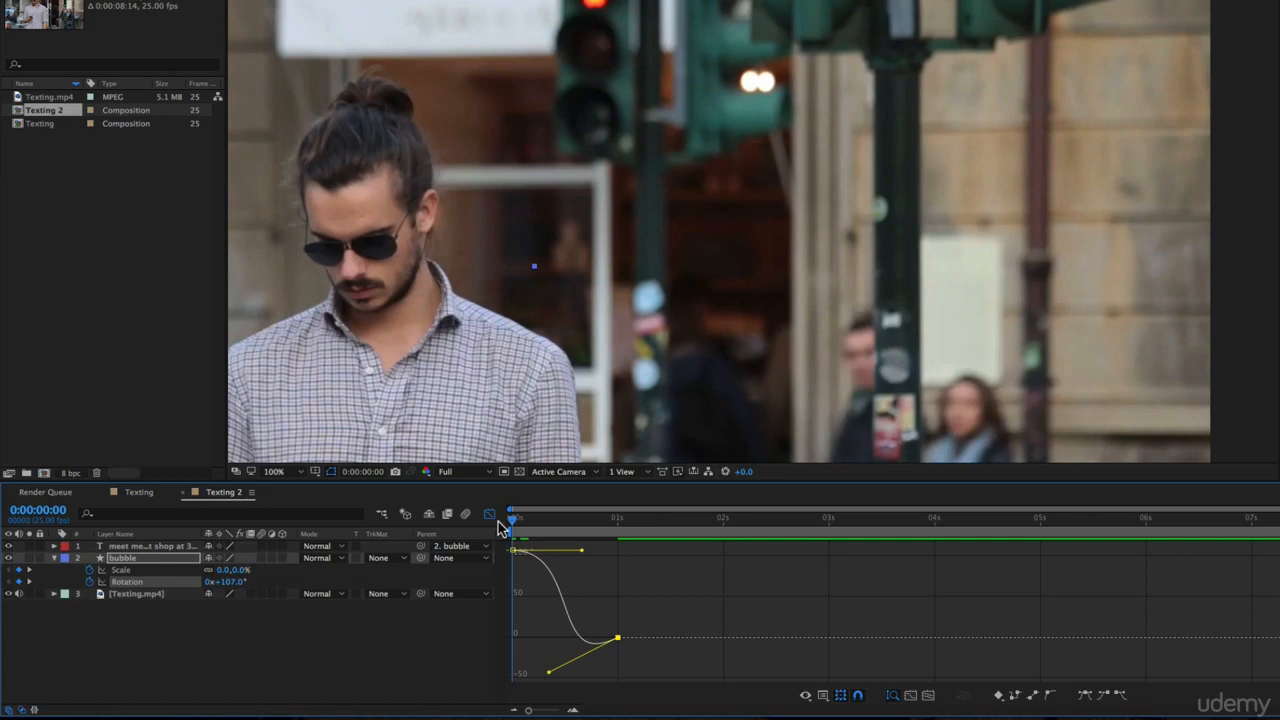
Step: Play back the bubble's overshooting scale and rotation several times, and close the Graph Editor
drag(515, 527, 377, 514)
key(space)
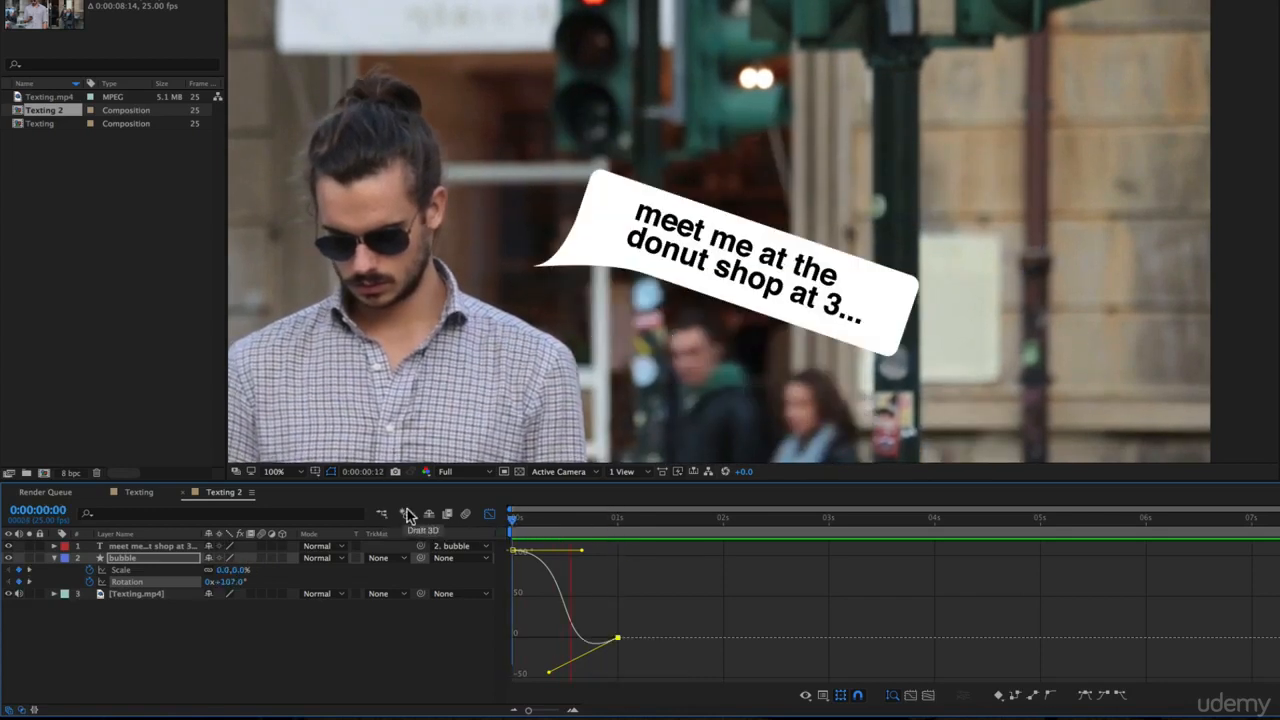
key(space)
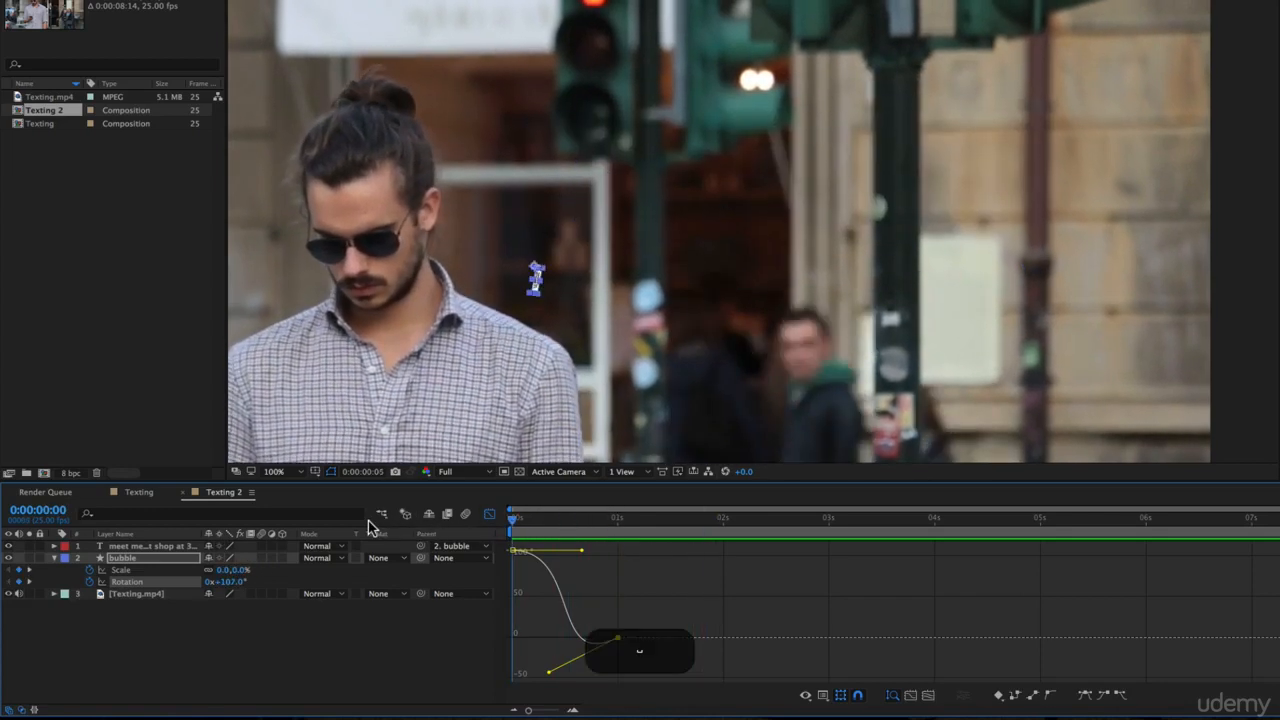
key(space)
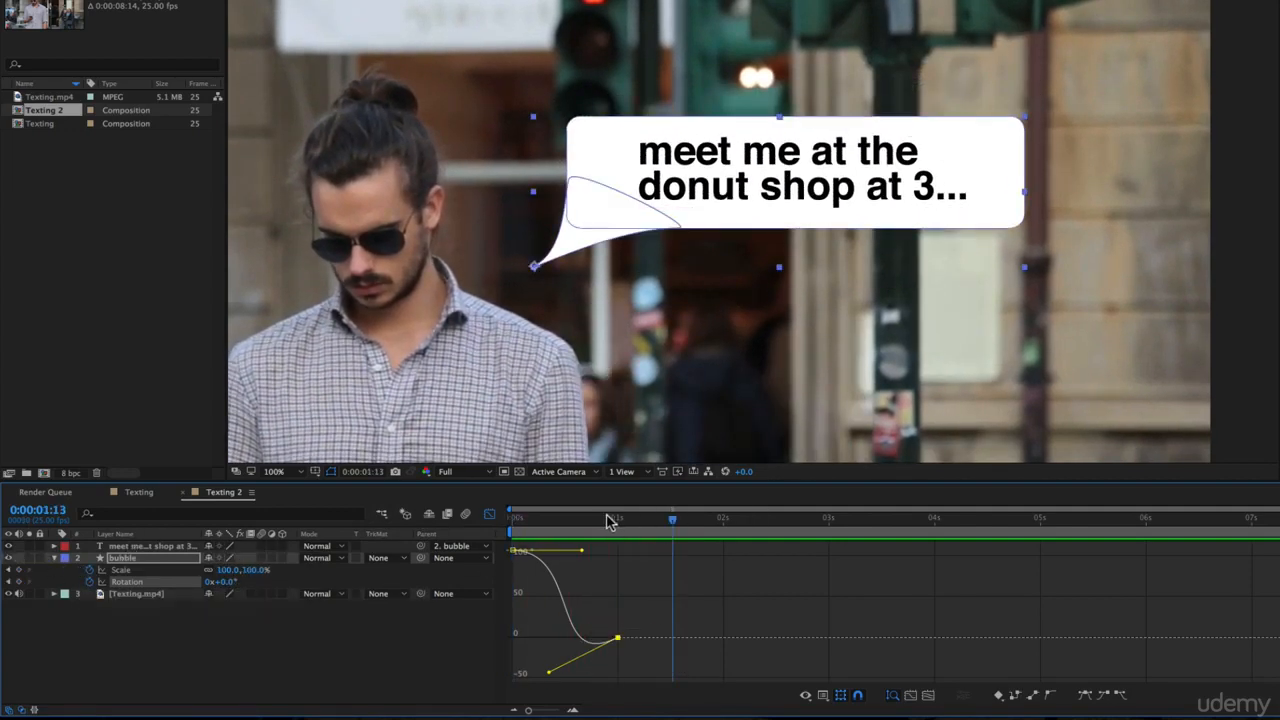
key(space)
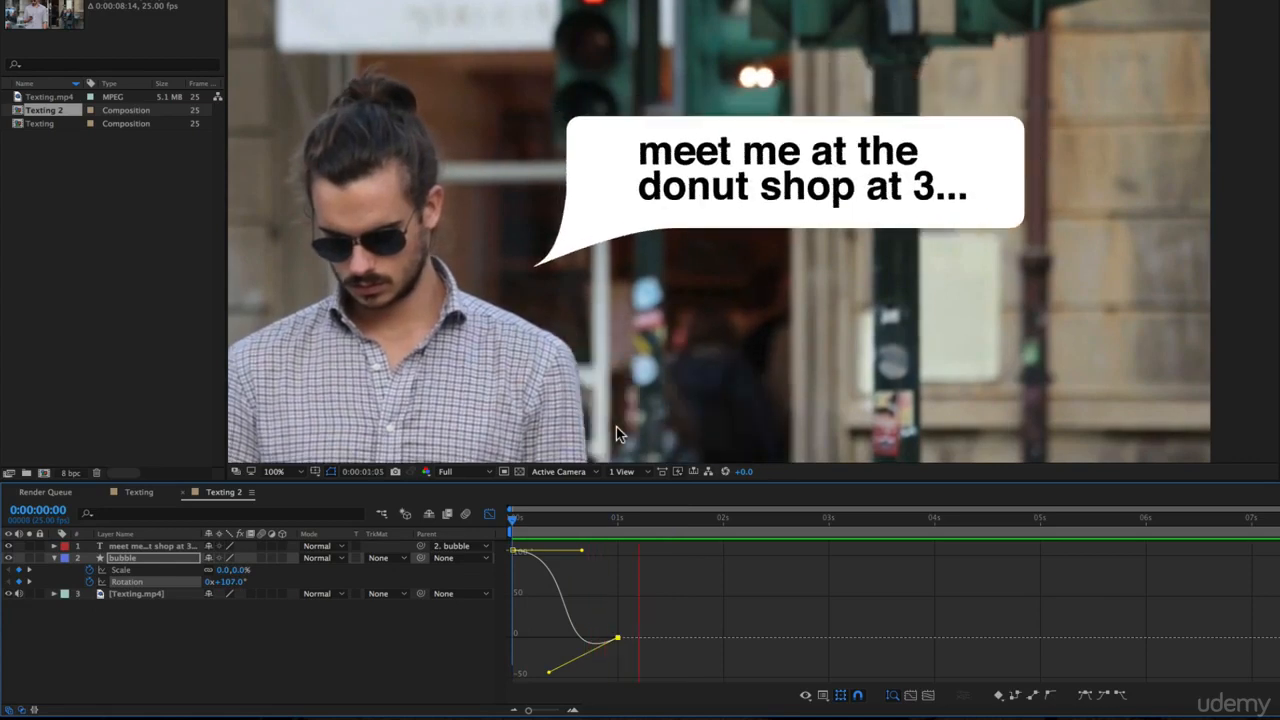
click(489, 514)
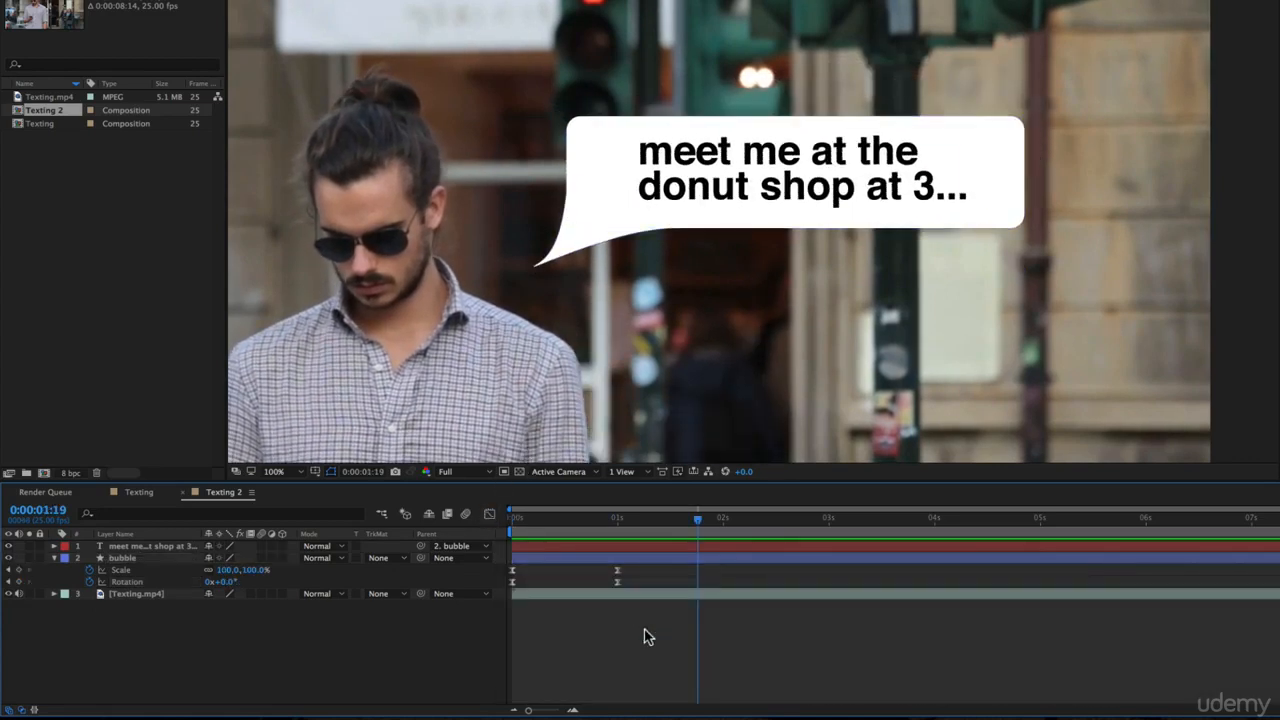
Step: Scrub the Texting composition between about one and two seconds to review how its message types on, and return to Texting 2
click(139, 492)
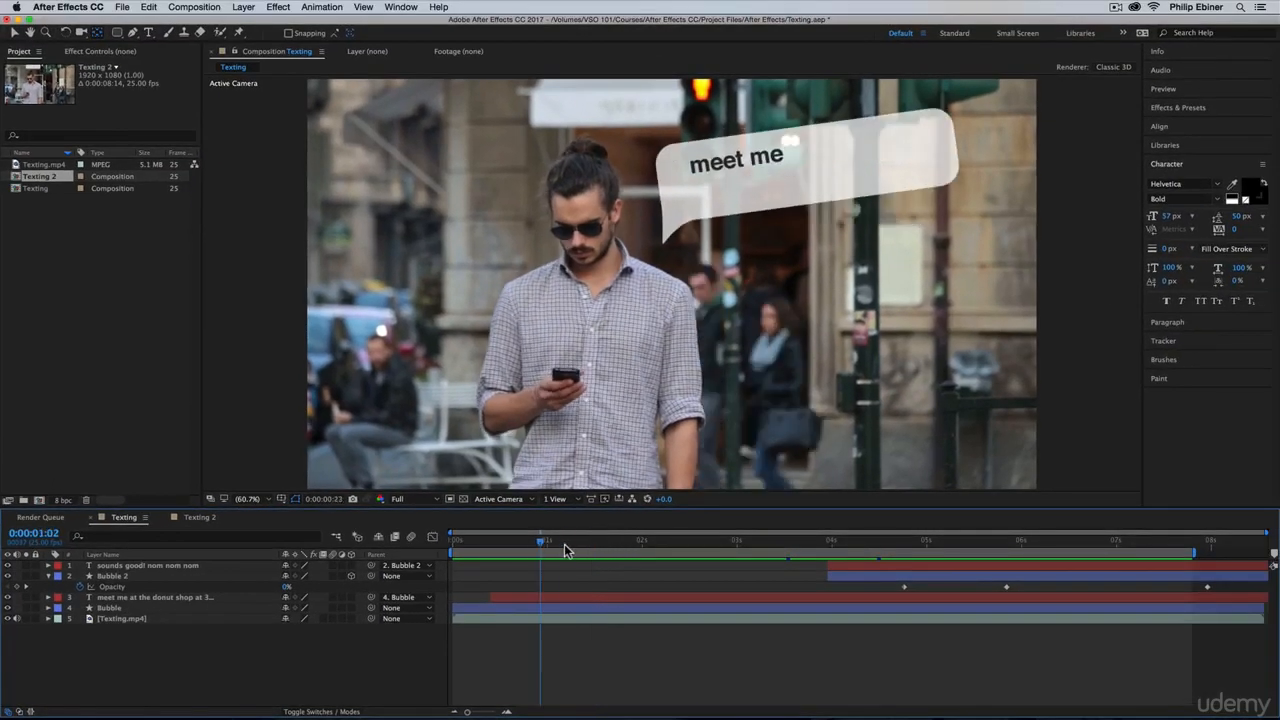
drag(564, 546, 662, 556)
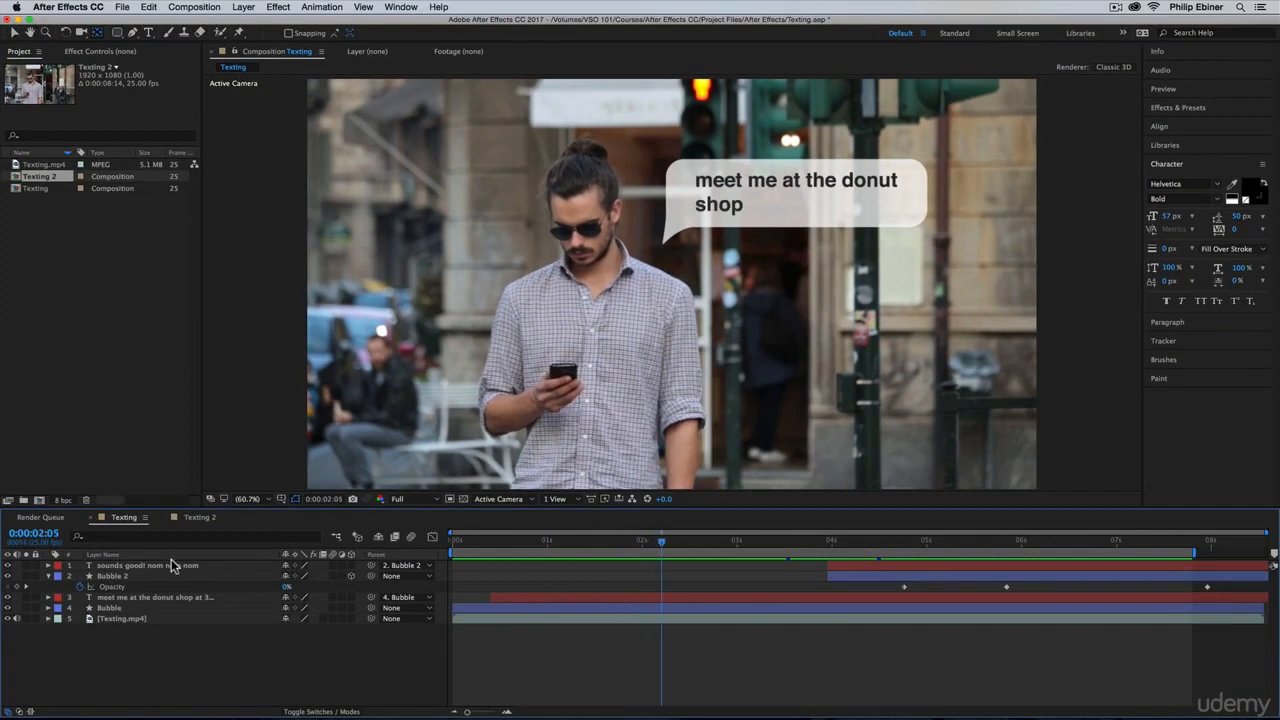
click(197, 518)
Step: Find the Typewriter animation preset and apply it to the message text layer at 0:00:01:00
click(1180, 108)
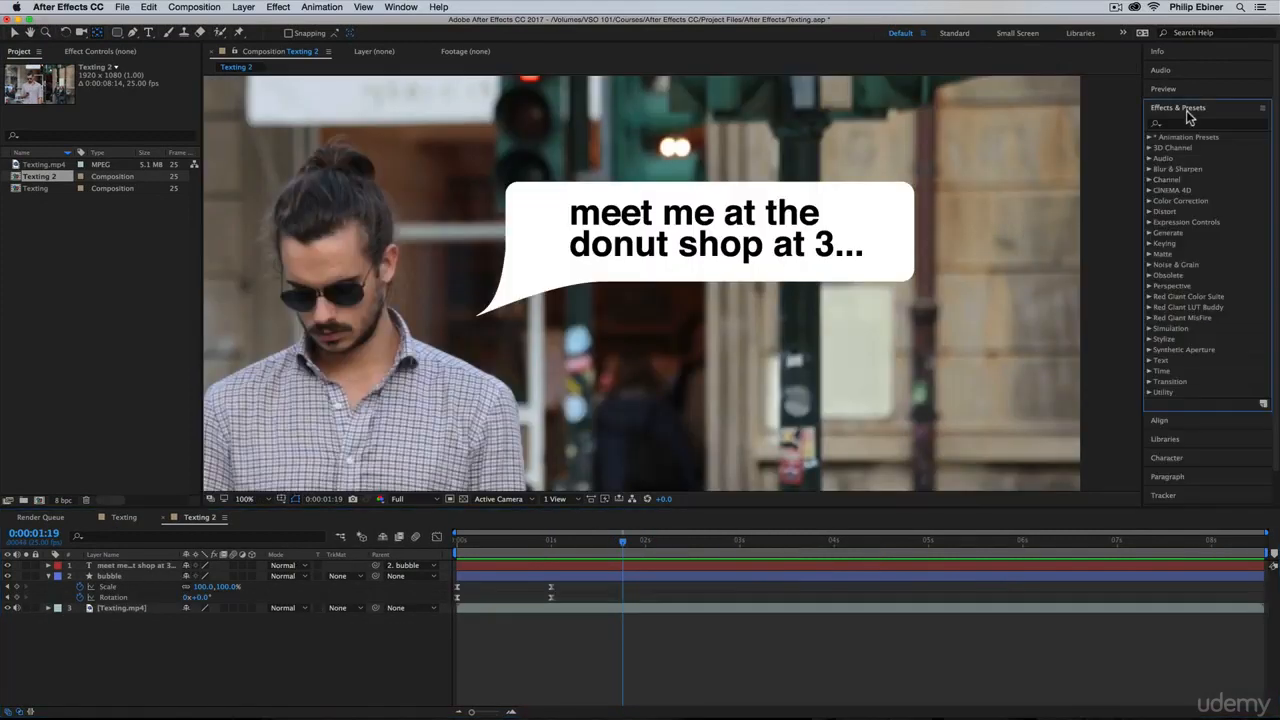
text(type)
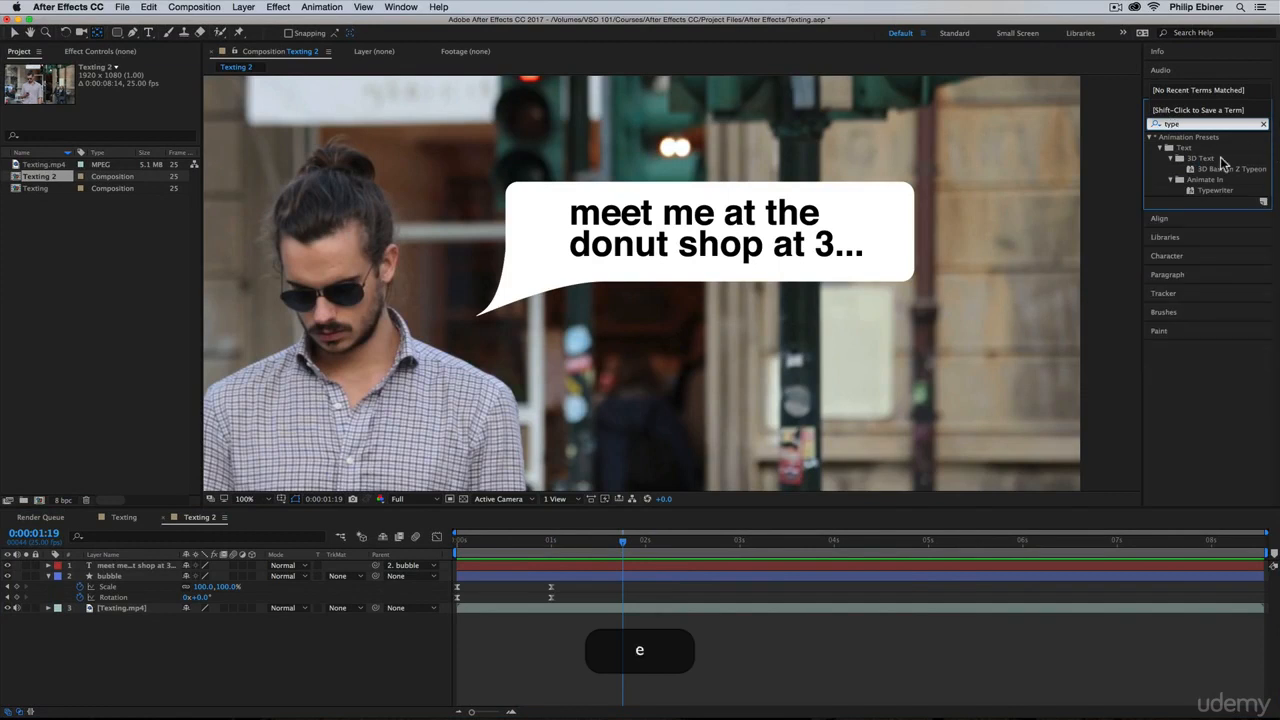
click(1216, 191)
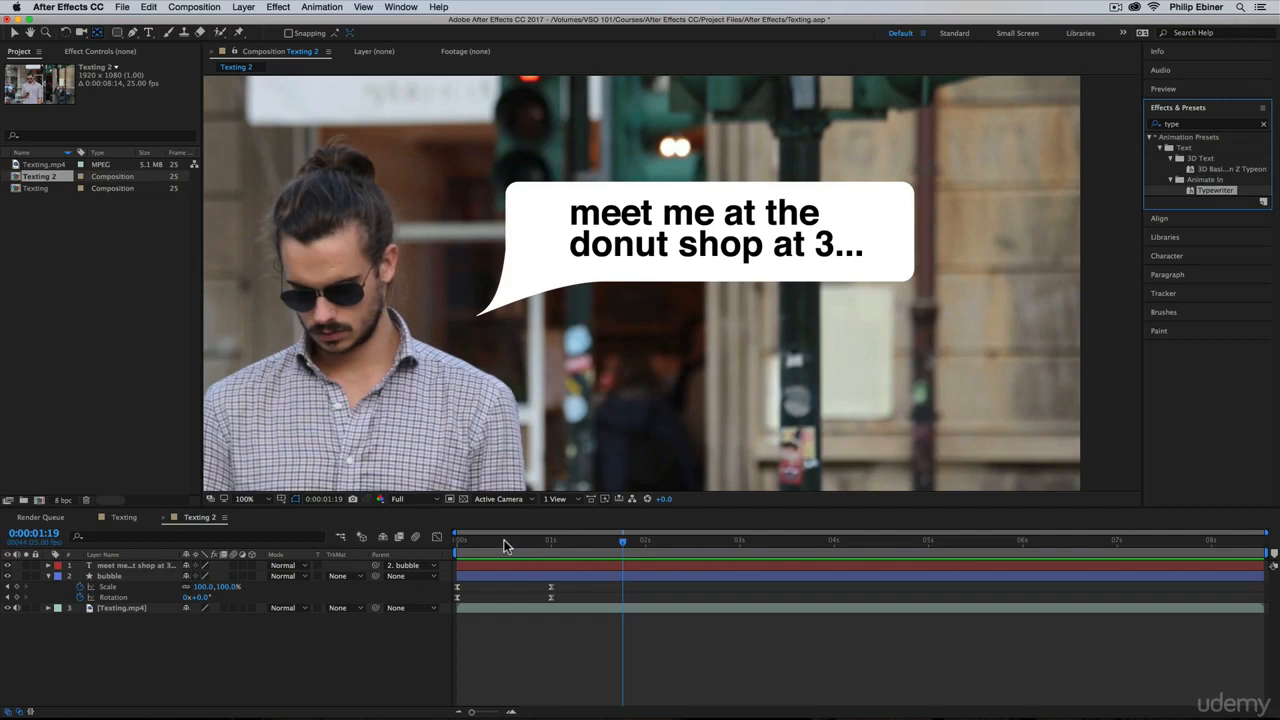
drag(505, 545, 550, 544)
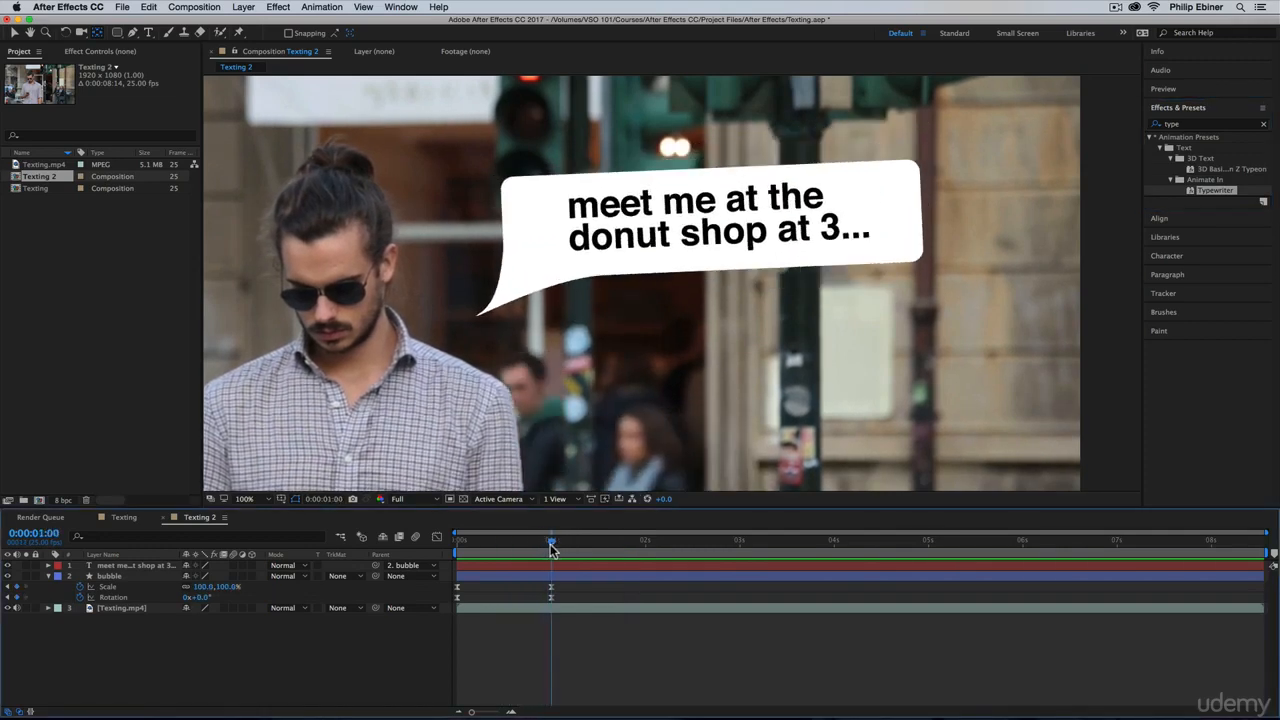
drag(1204, 196, 562, 569)
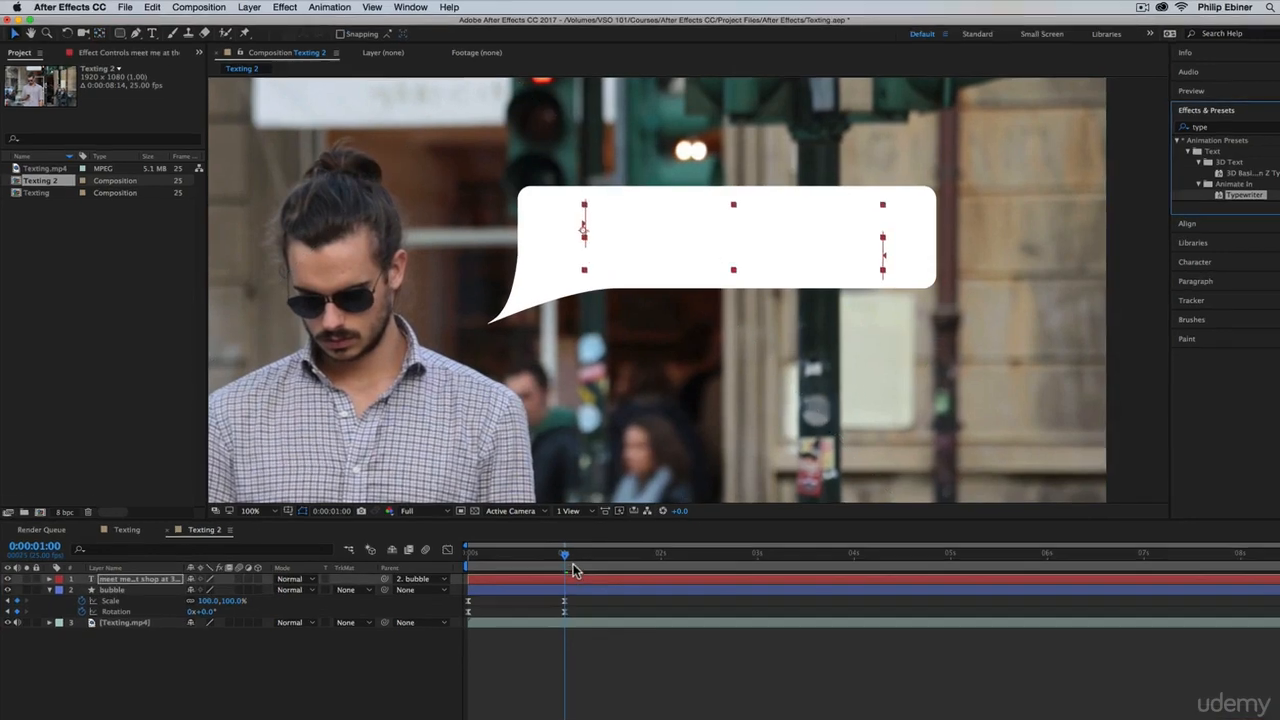
Step: Reveal the message layer's Range Selector keyframes and scrub through the typewriter effect from the first to the last one
key(u)
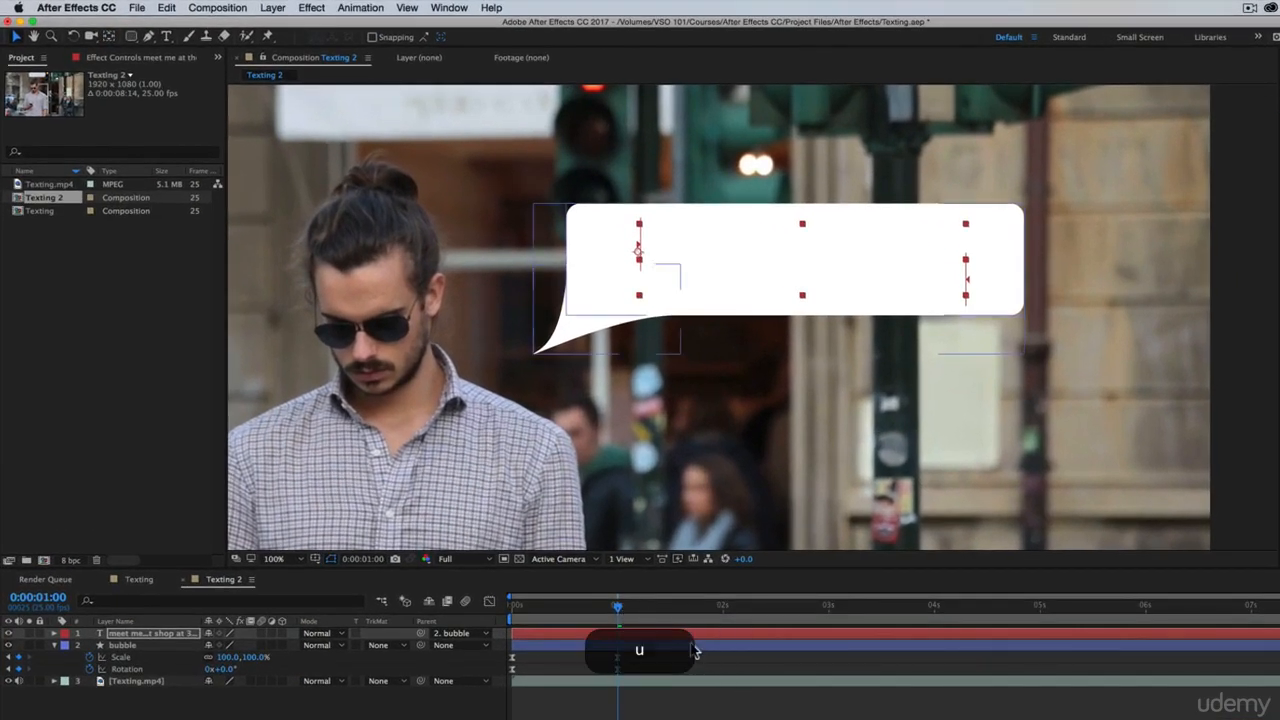
key(u)
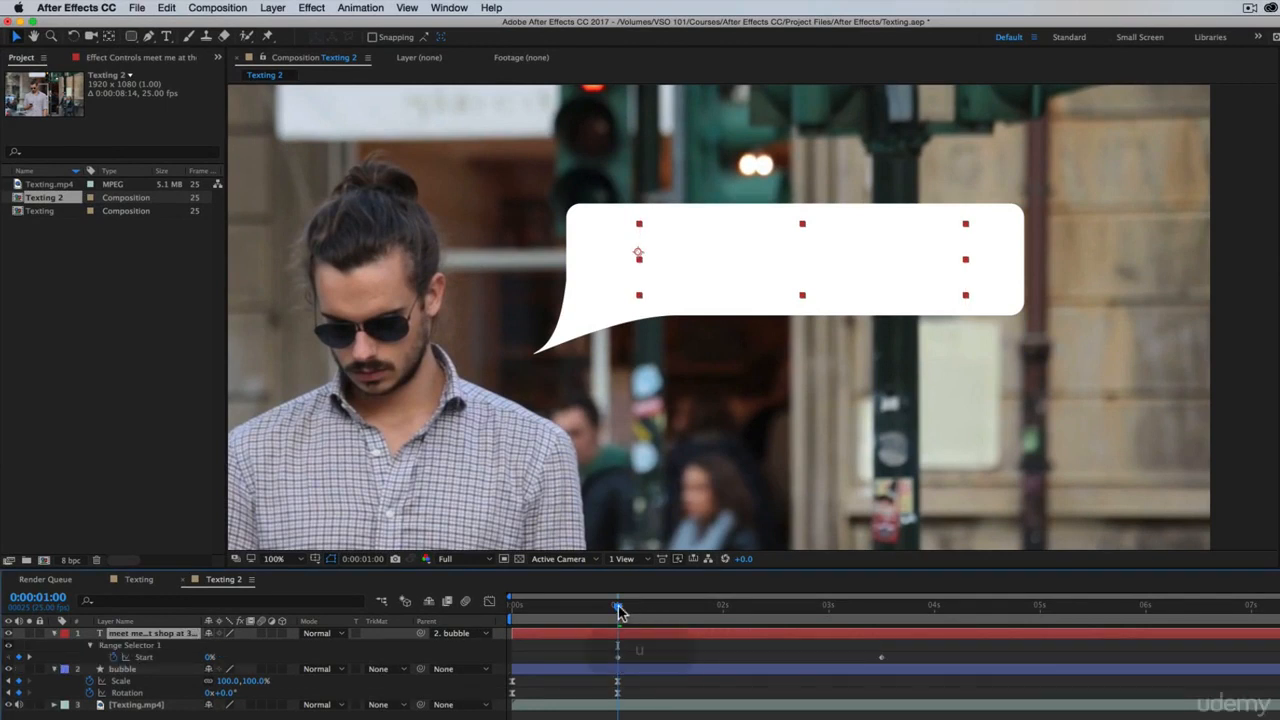
drag(618, 607, 790, 616)
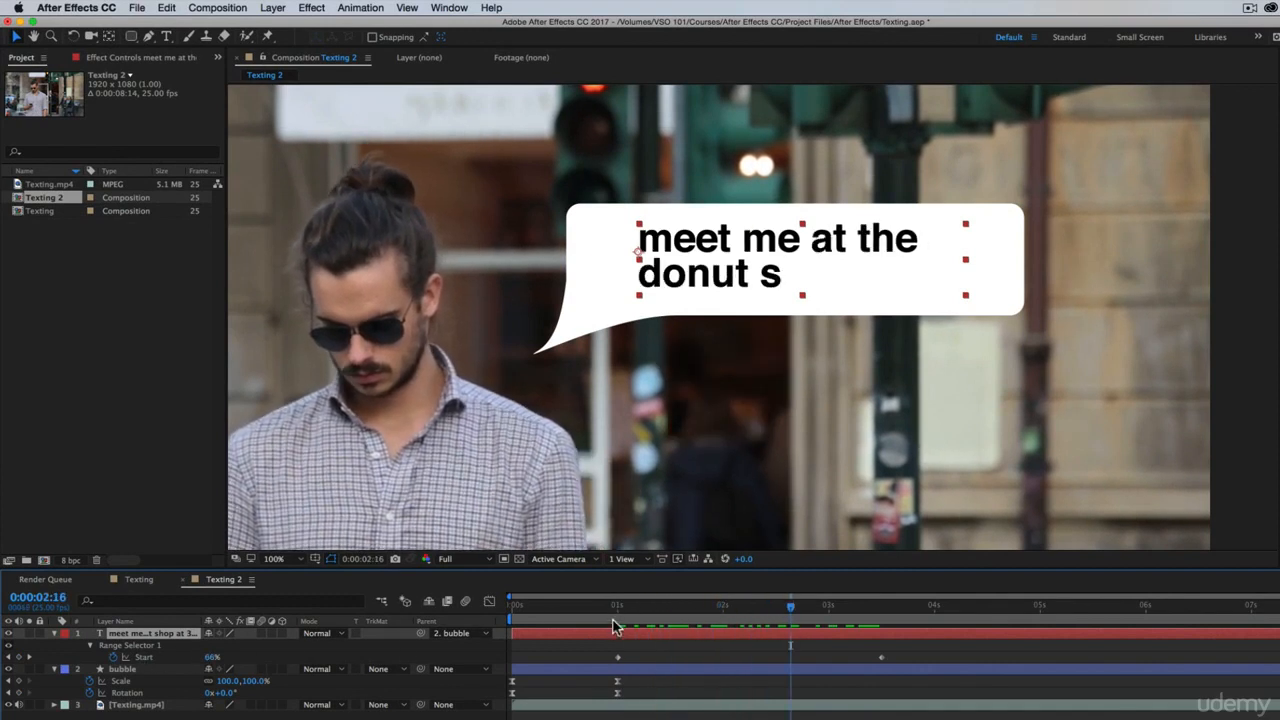
drag(632, 608, 617, 640)
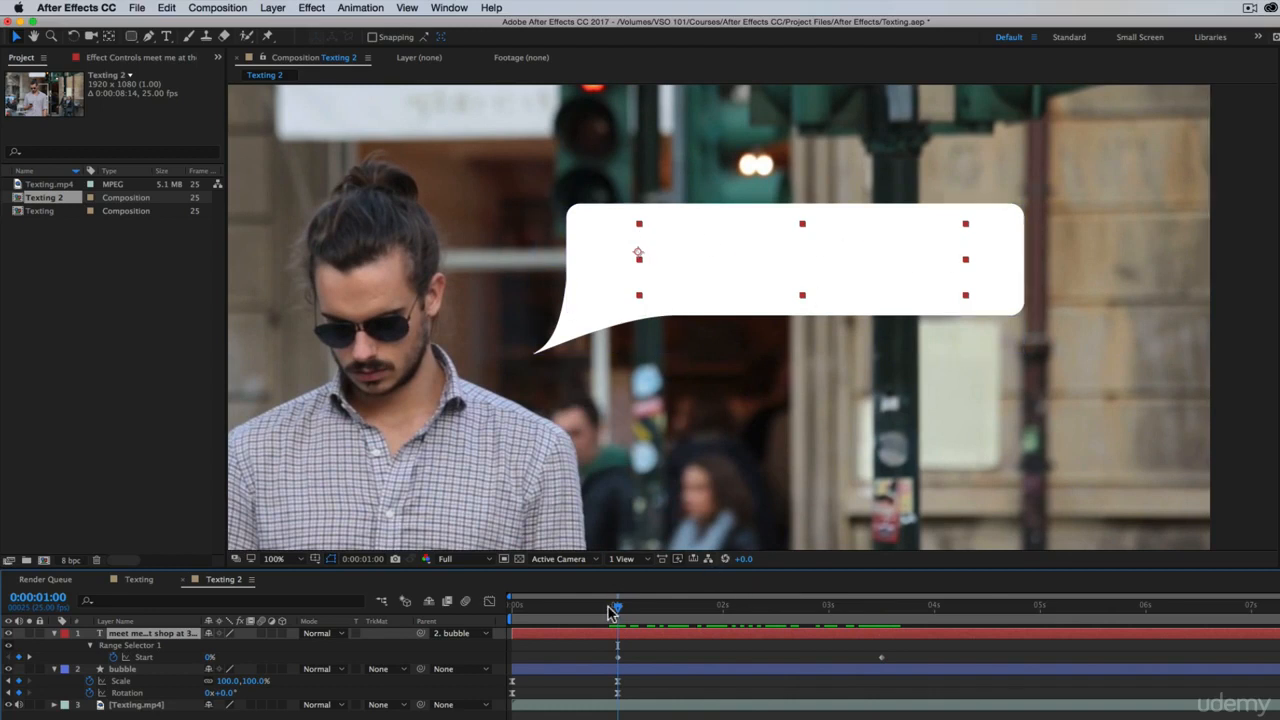
drag(621, 606, 883, 613)
Step: Try a Start value of 50% on the final Range Selector keyframe, and undo it
click(882, 658)
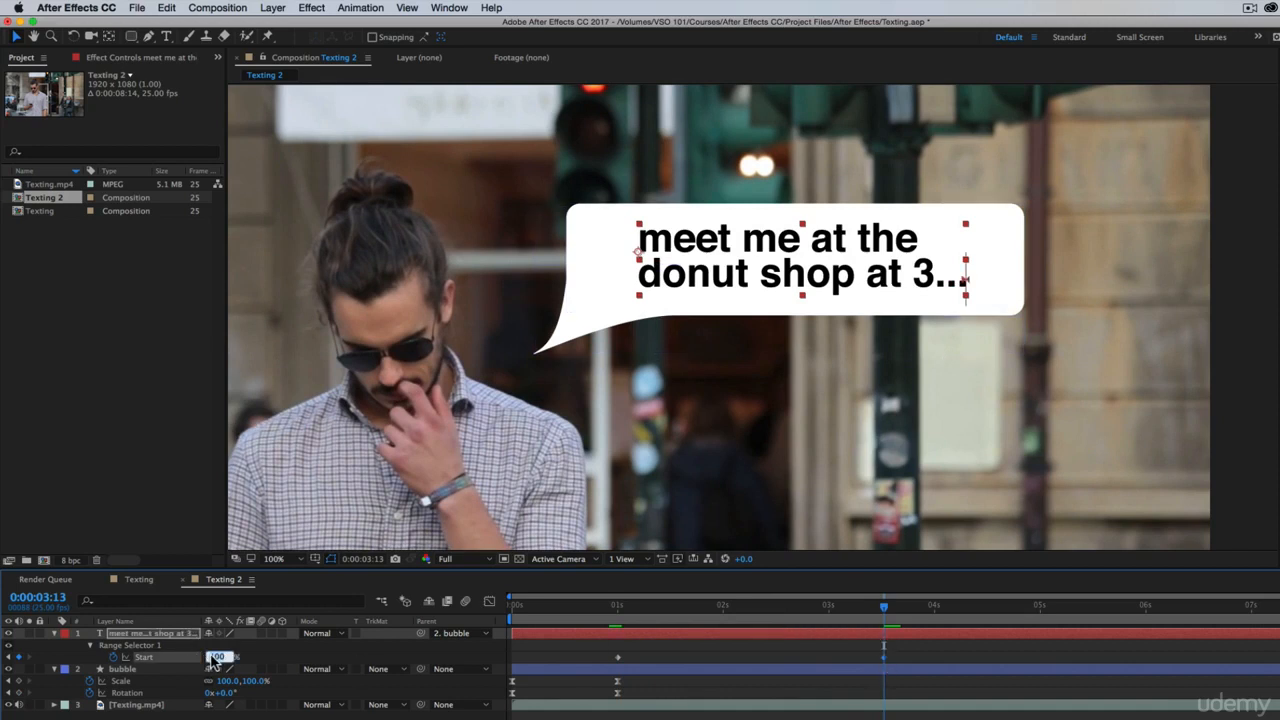
text(50)
key(Return)
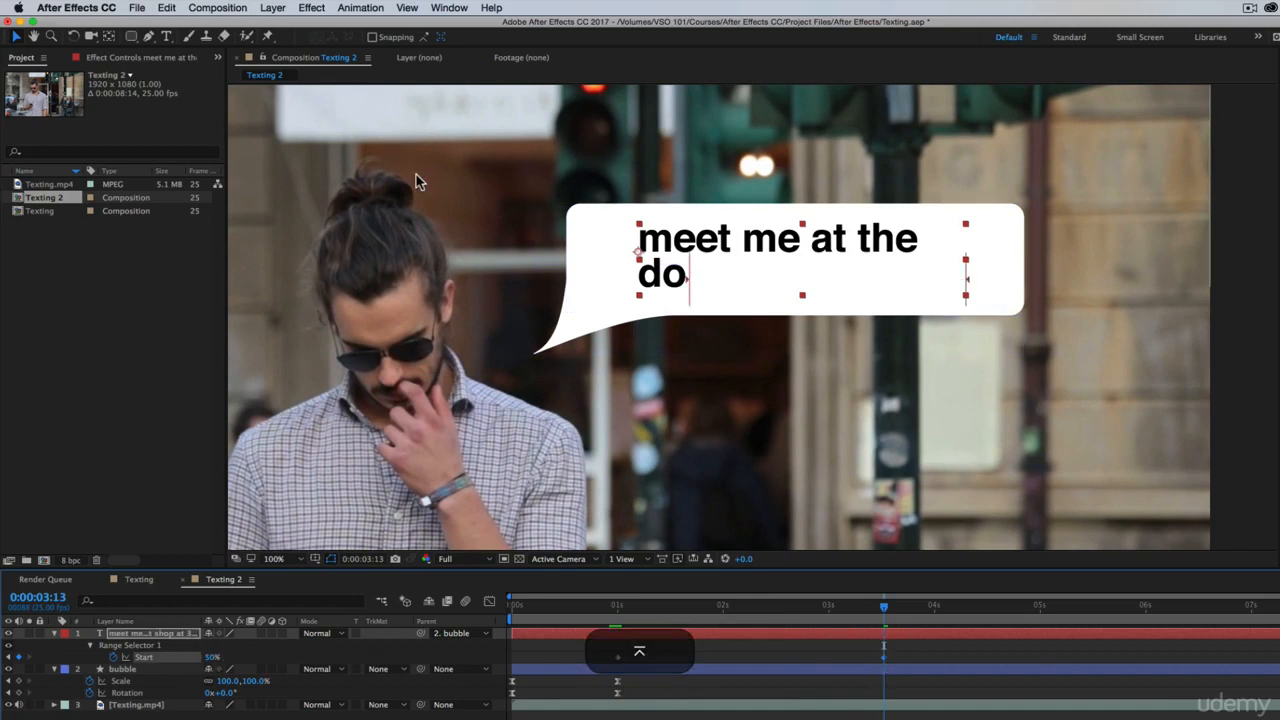
key(super+z)
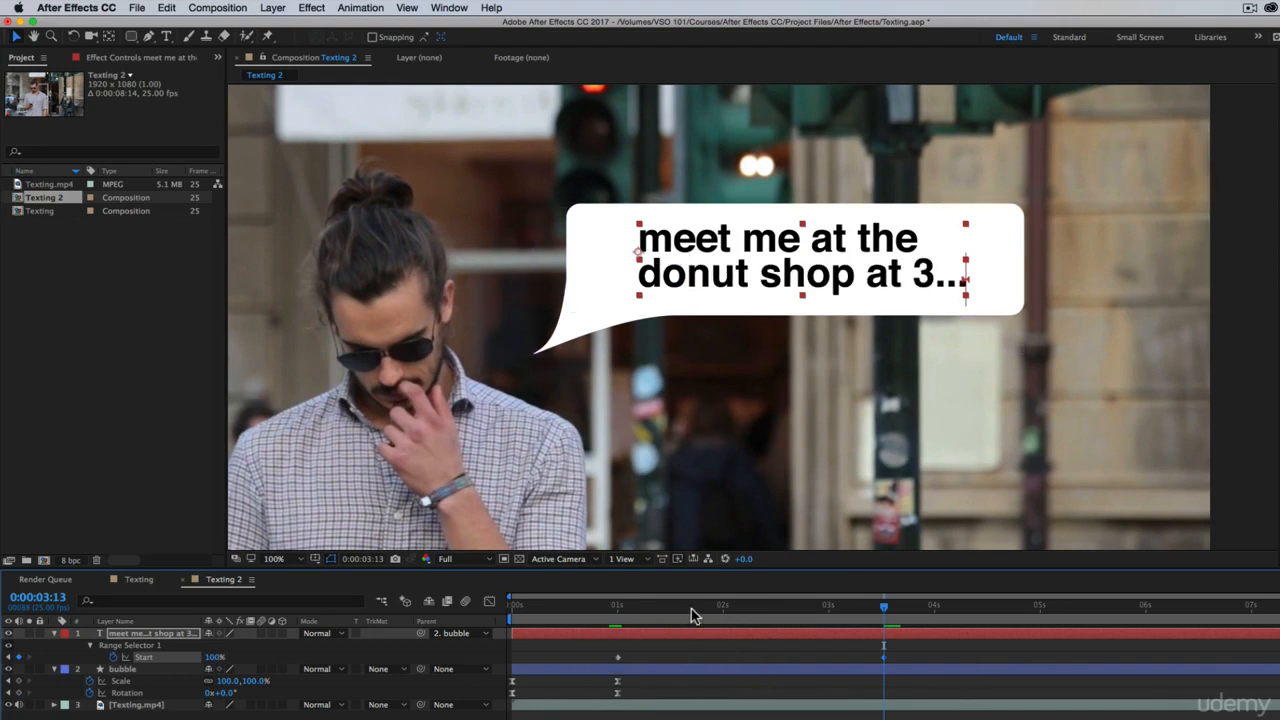
Step: Play the typewriter effect from the beginning and shift both Start keyframes together so typing begins at about 0.4 seconds
click(641, 606)
key(Home)
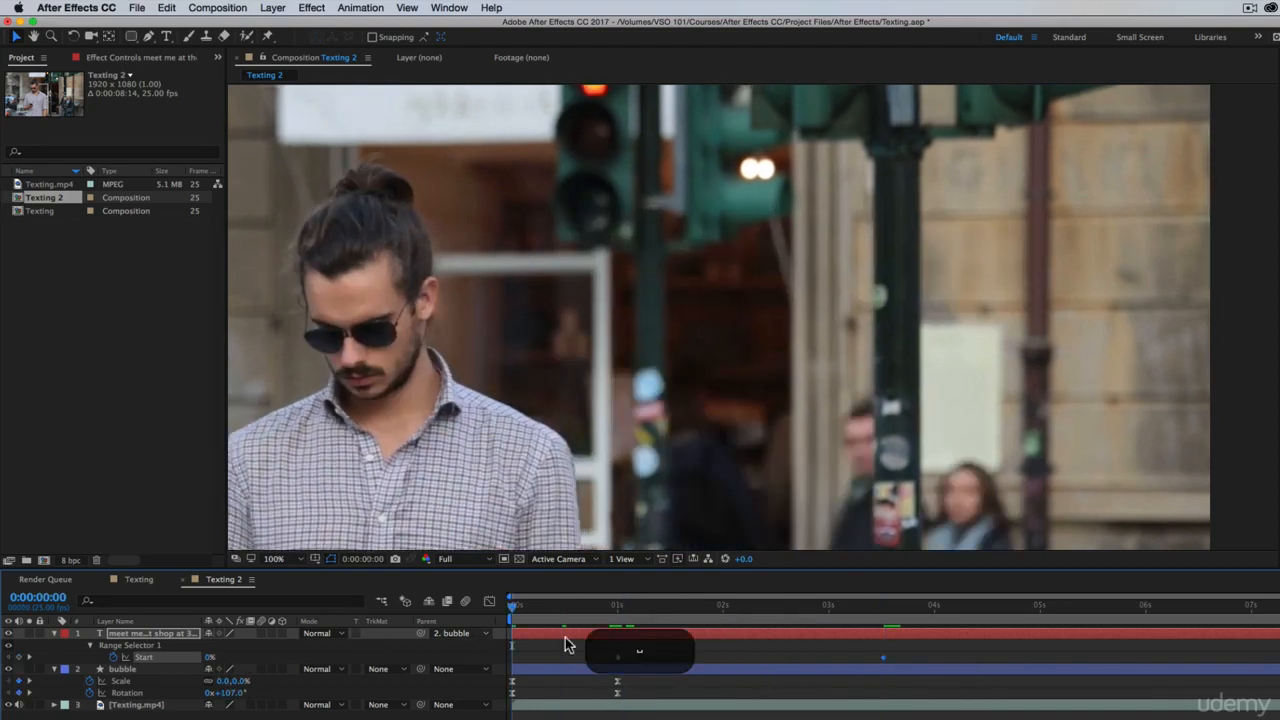
key(space)
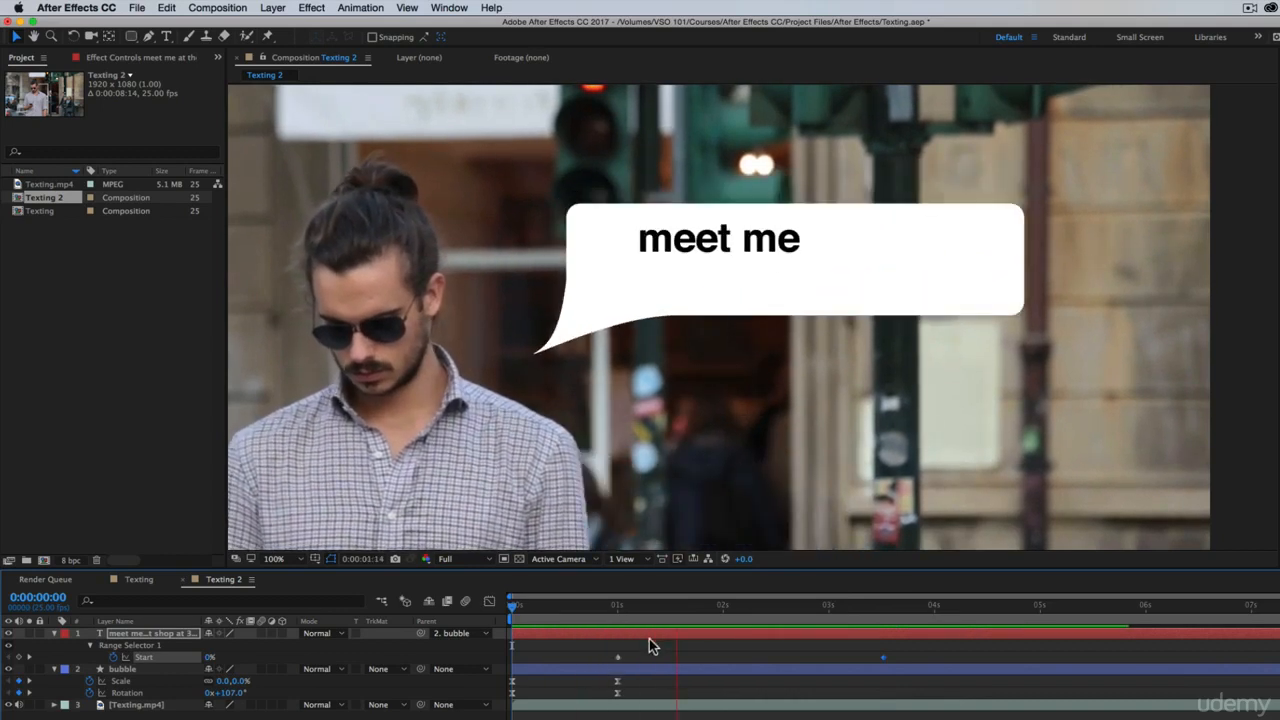
key(space)
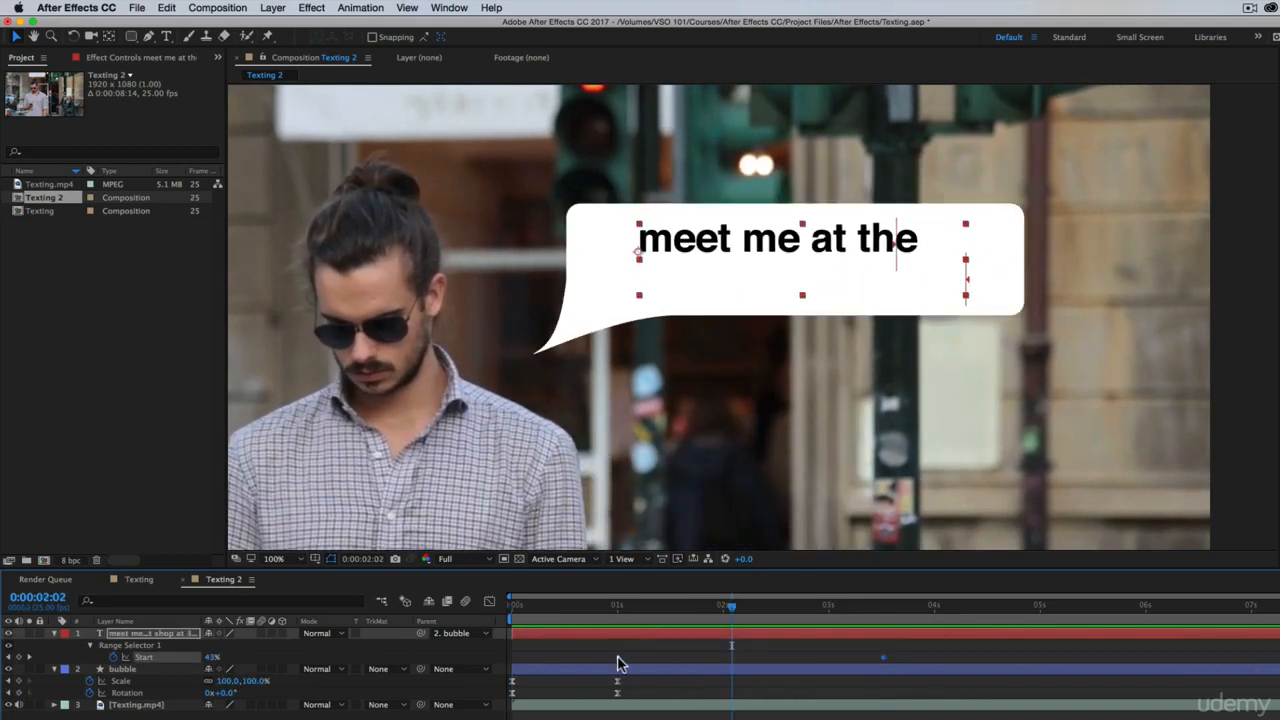
drag(617, 659, 569, 660)
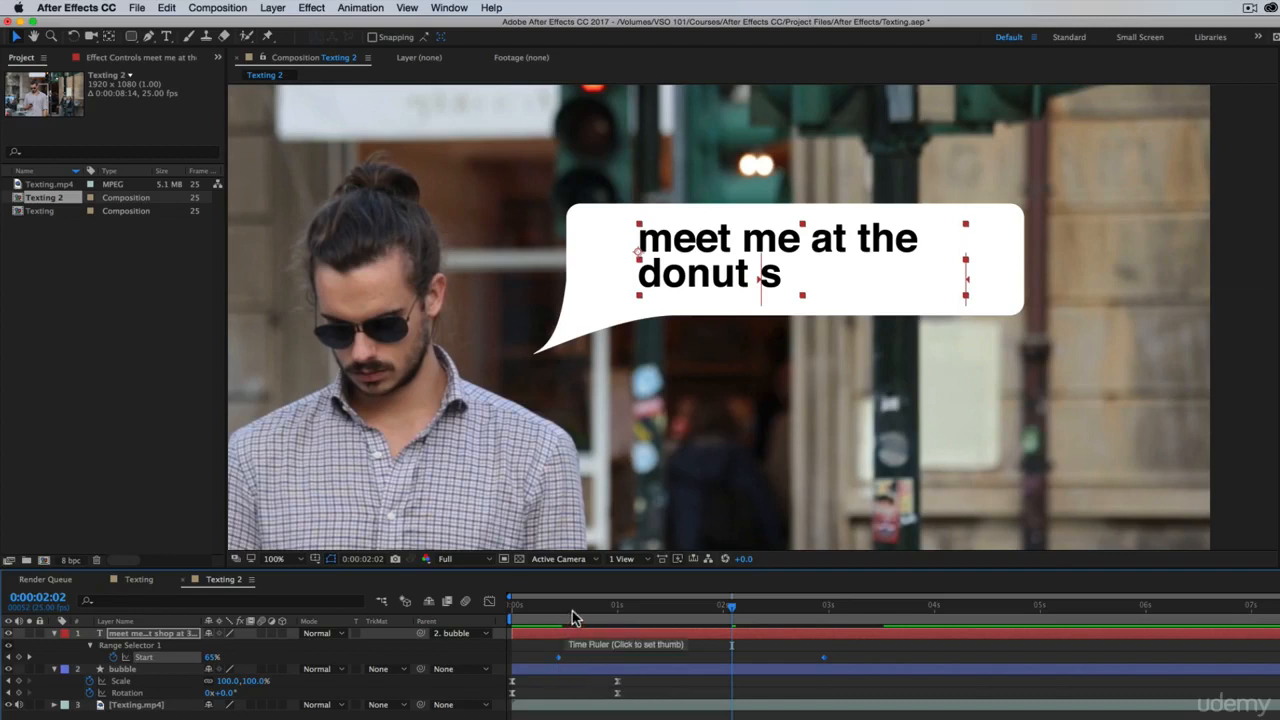
Step: Play back the retimed typing with the bubble animation from the beginning and scrub around the one-second mark
drag(574, 609, 270, 618)
key(space)
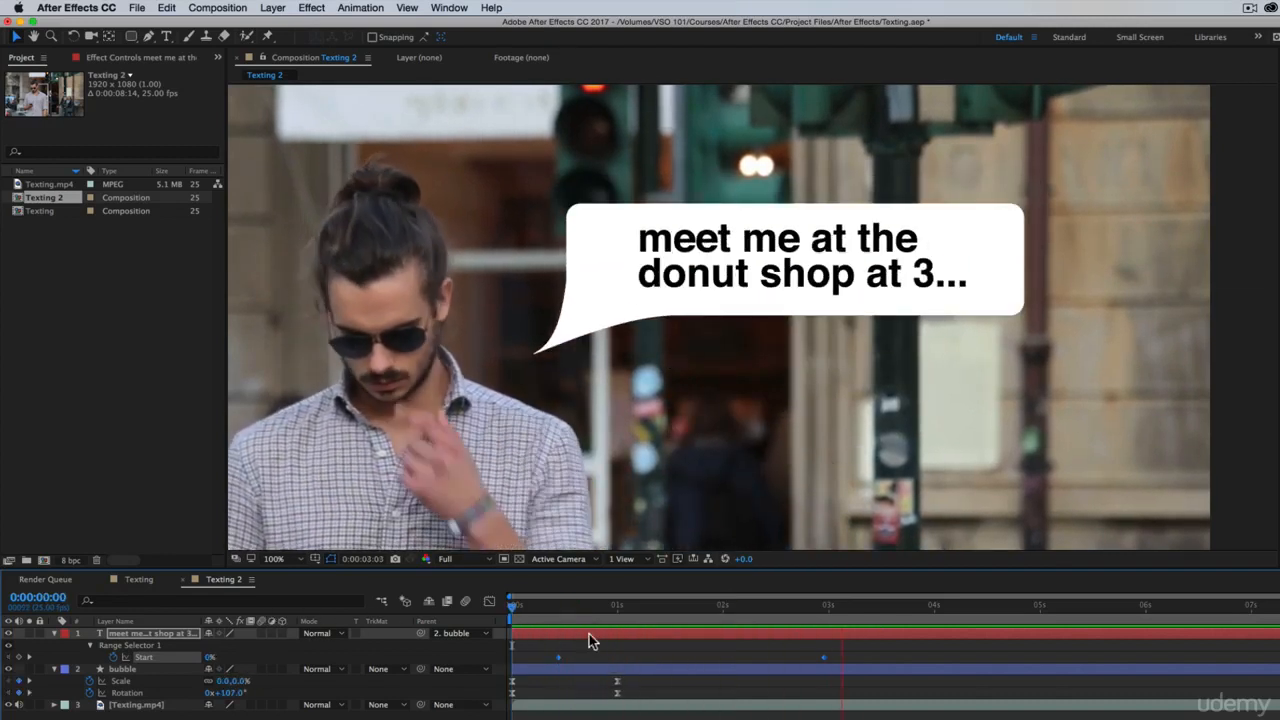
key(space)
drag(584, 608, 263, 591)
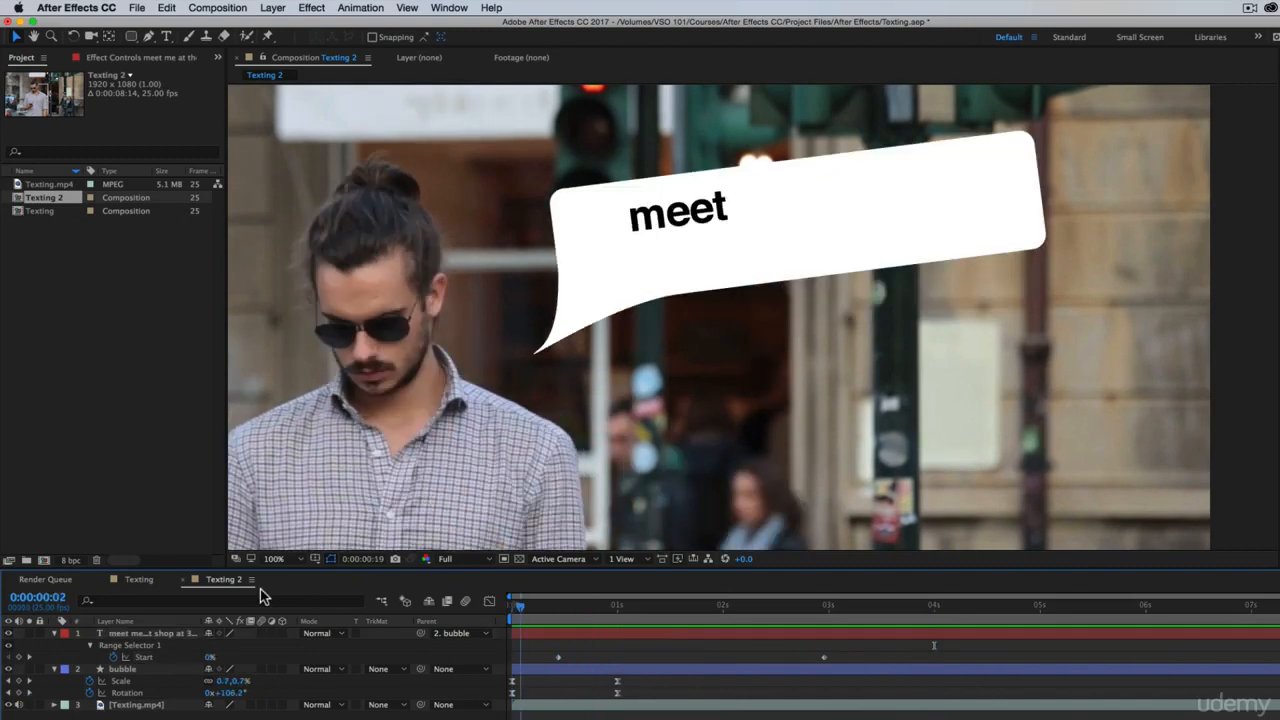
key(space)
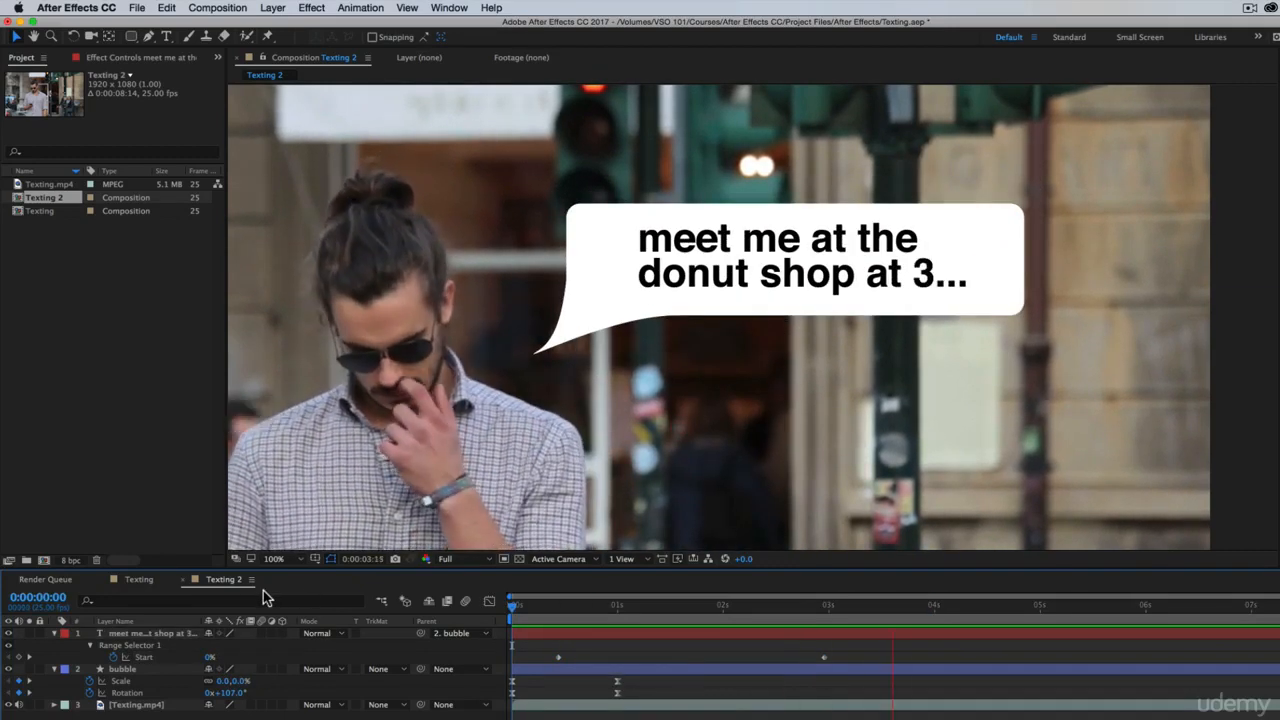
key(space)
click(614, 606)
mouse_move(631, 612)
mouse_down()
mouse_move(674, 606)
mouse_move(652, 606)
mouse_up()
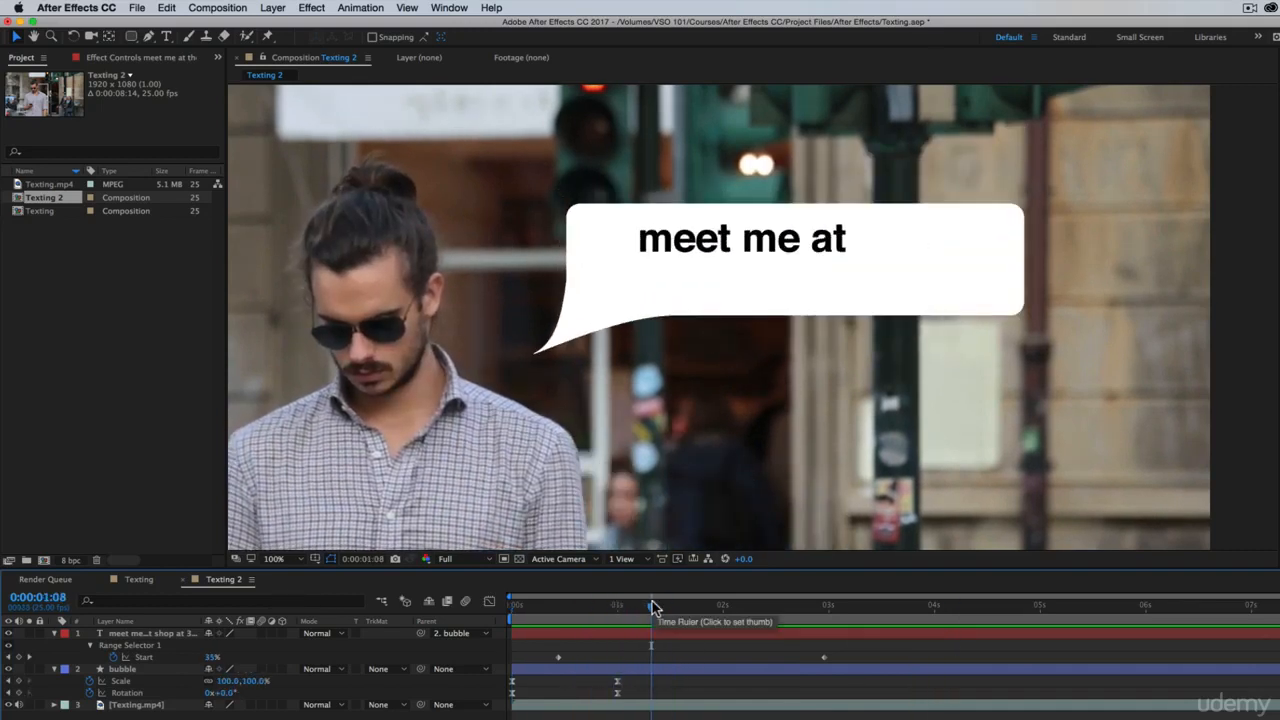
mouse_move(652, 606)
mouse_down()
mouse_move(585, 614)
mouse_move(818, 620)
mouse_move(560, 624)
mouse_move(635, 623)
mouse_up()
Step: Add a Start keyframe after "donut shop", move it slightly earlier, and paste a copy at 0:00:02:09 to create a typing pause
drag(671, 630, 763, 628)
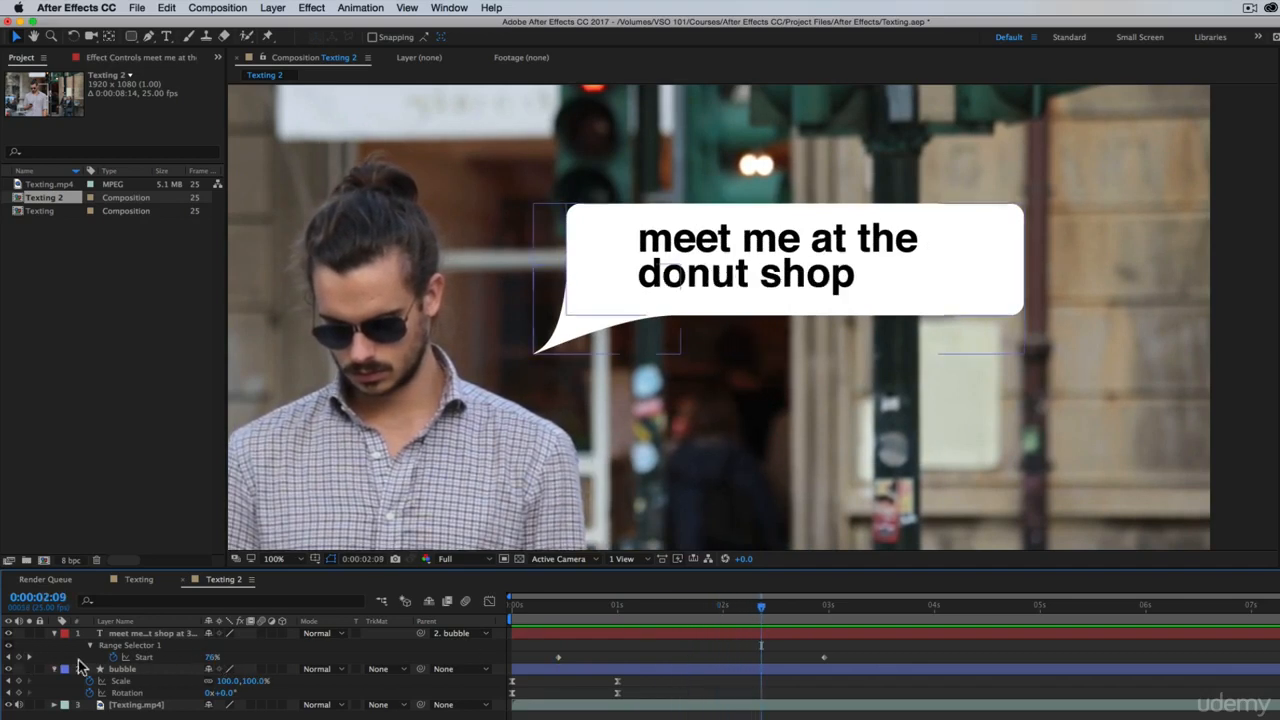
click(19, 657)
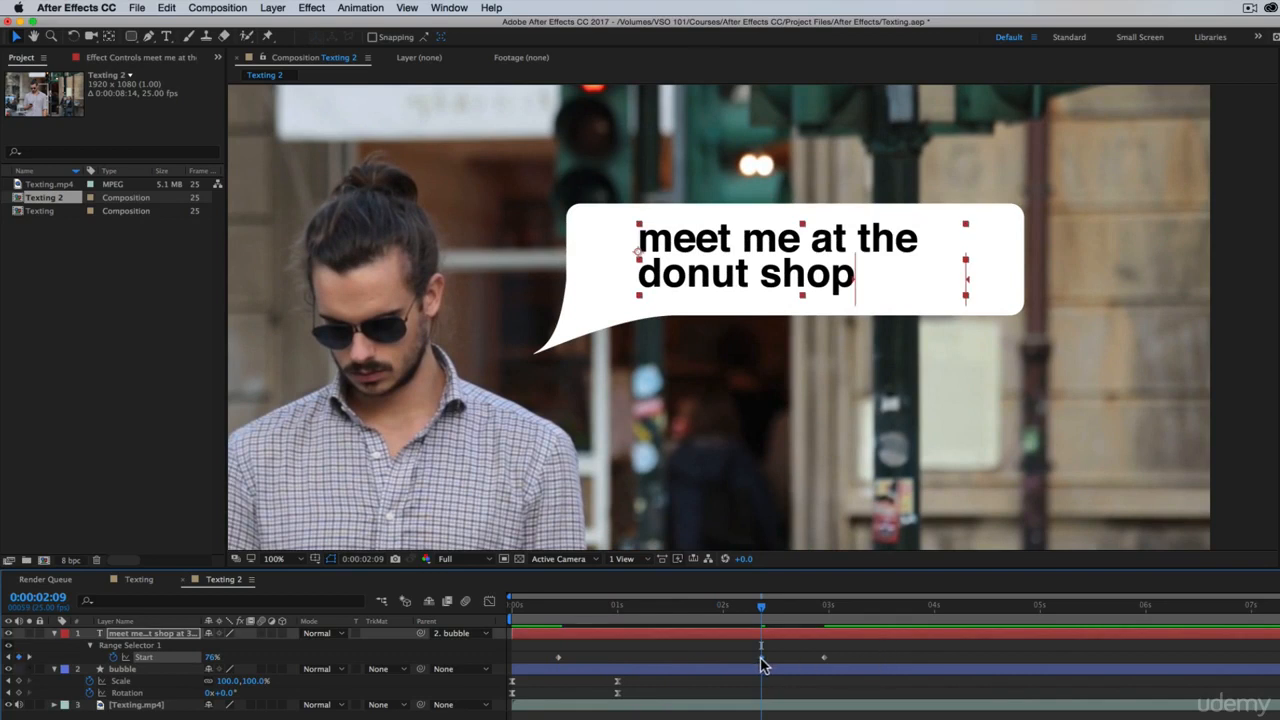
drag(755, 667, 740, 668)
key(super)
Step: Preview the pause after "donut shop" and retime its two Start keyframes to span from about 1.8 to 2.1 seconds
drag(753, 611, 547, 625)
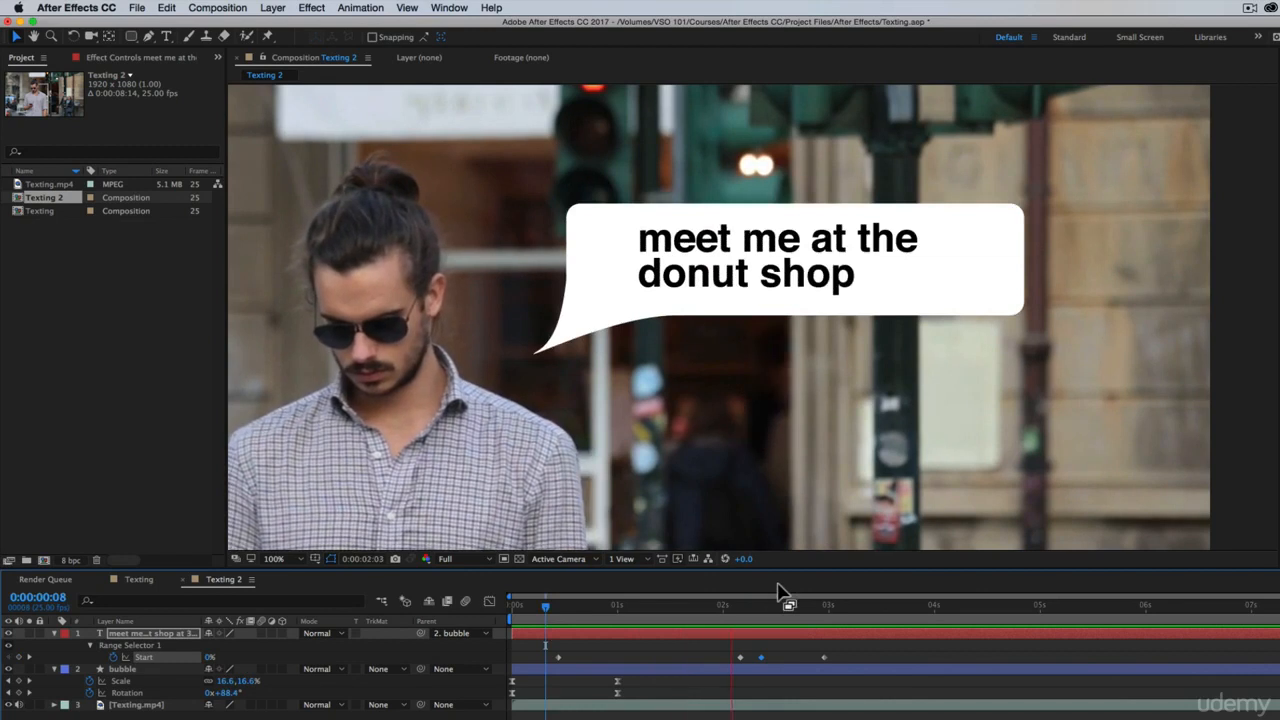
key(space)
mouse_move(730, 646)
mouse_down()
mouse_move(762, 668)
mouse_move(722, 657)
mouse_up()
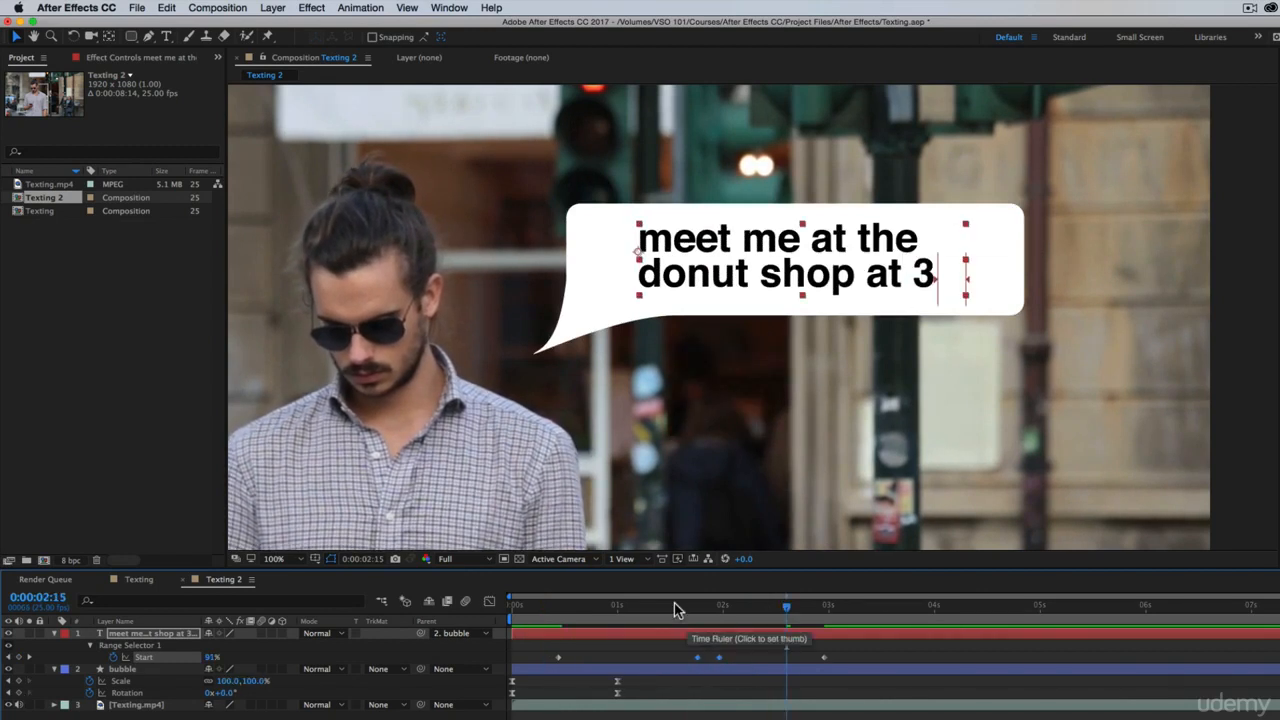
drag(674, 606, 490, 607)
key(space)
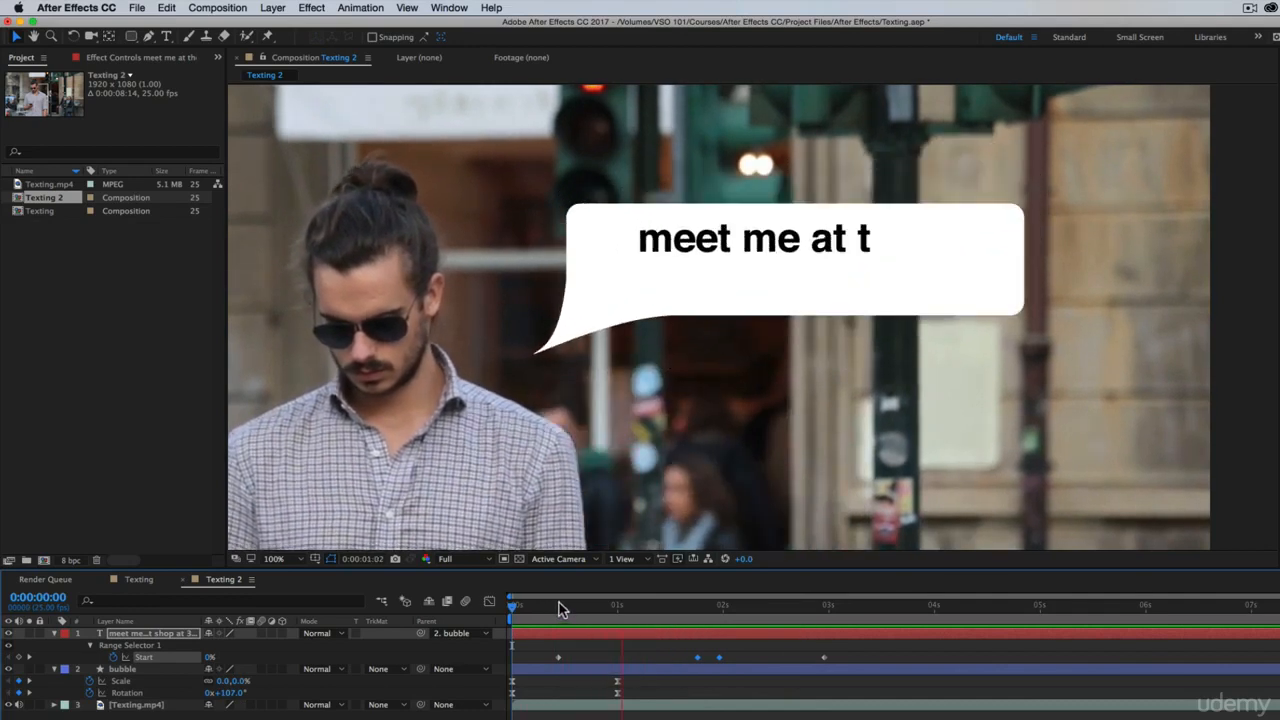
drag(728, 608, 732, 660)
click(732, 657)
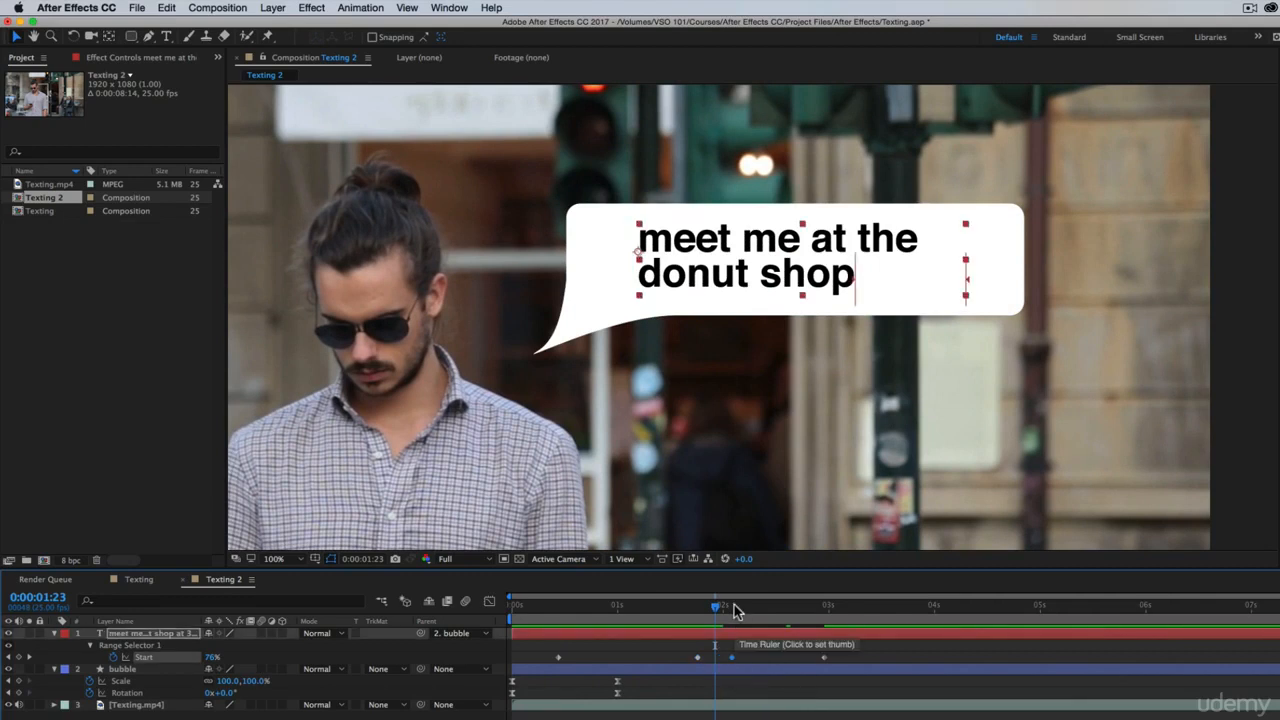
Step: Add a Start keyframe at 0:00:02:16 after "at 3" and move the final Start keyframe out to about 3.4 seconds
drag(716, 609, 790, 622)
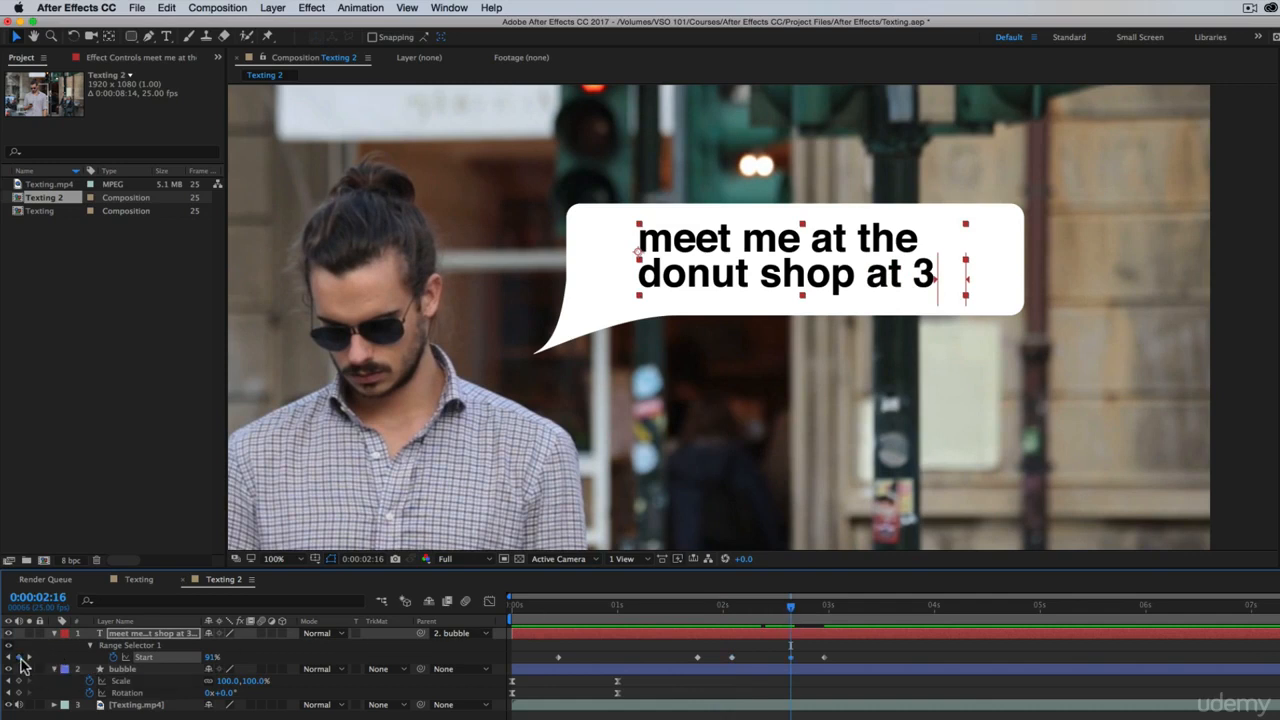
click(19, 657)
drag(825, 657, 866, 657)
Step: Copy the 0:00:02:16 Start keyframe to about three seconds so the typing pauses before the ellipsis
click(791, 657)
key(super+c)
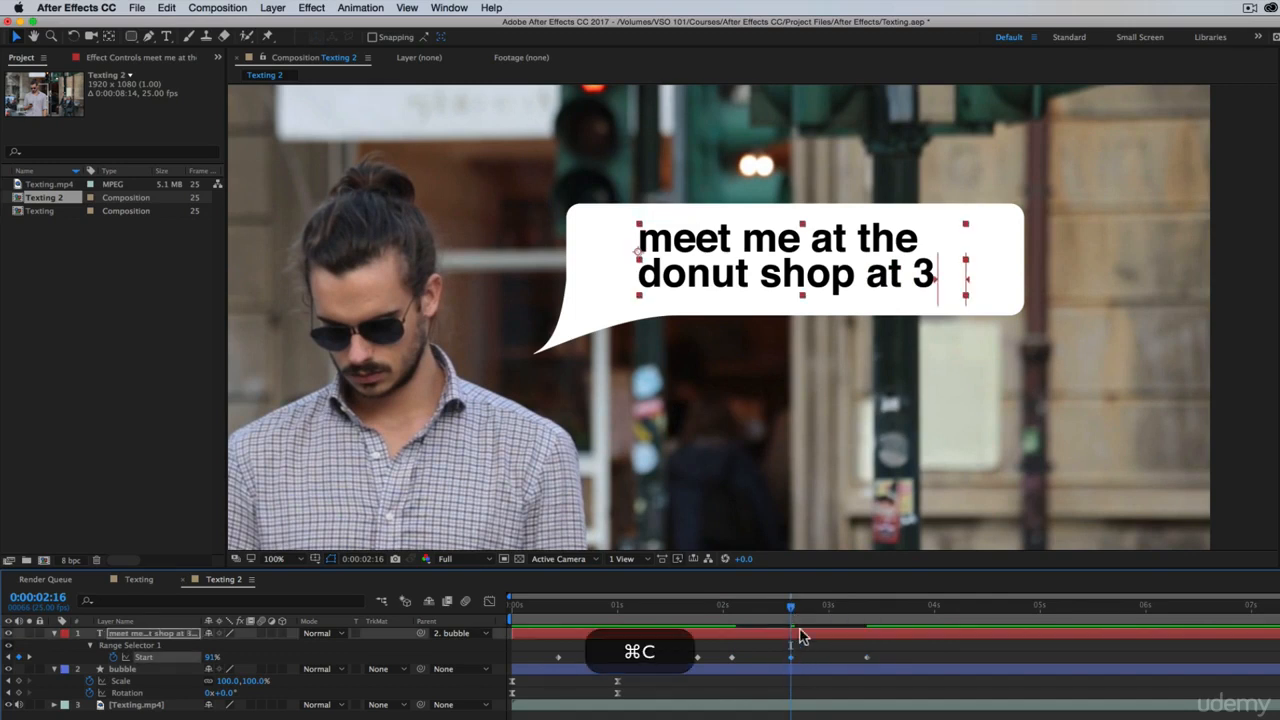
drag(799, 606, 427, 618)
key(super+v)
Step: Play back the finished message typing with its two pauses from the beginning, and deselect the text layer
key(space)
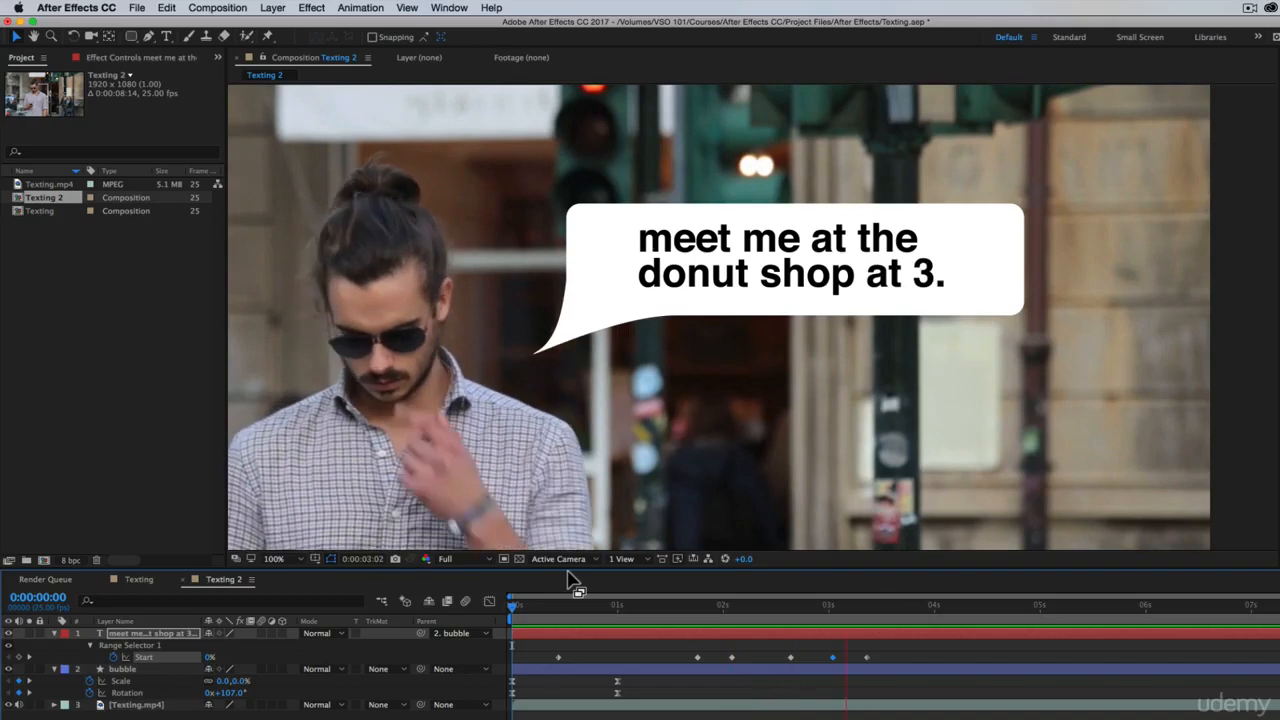
key(space)
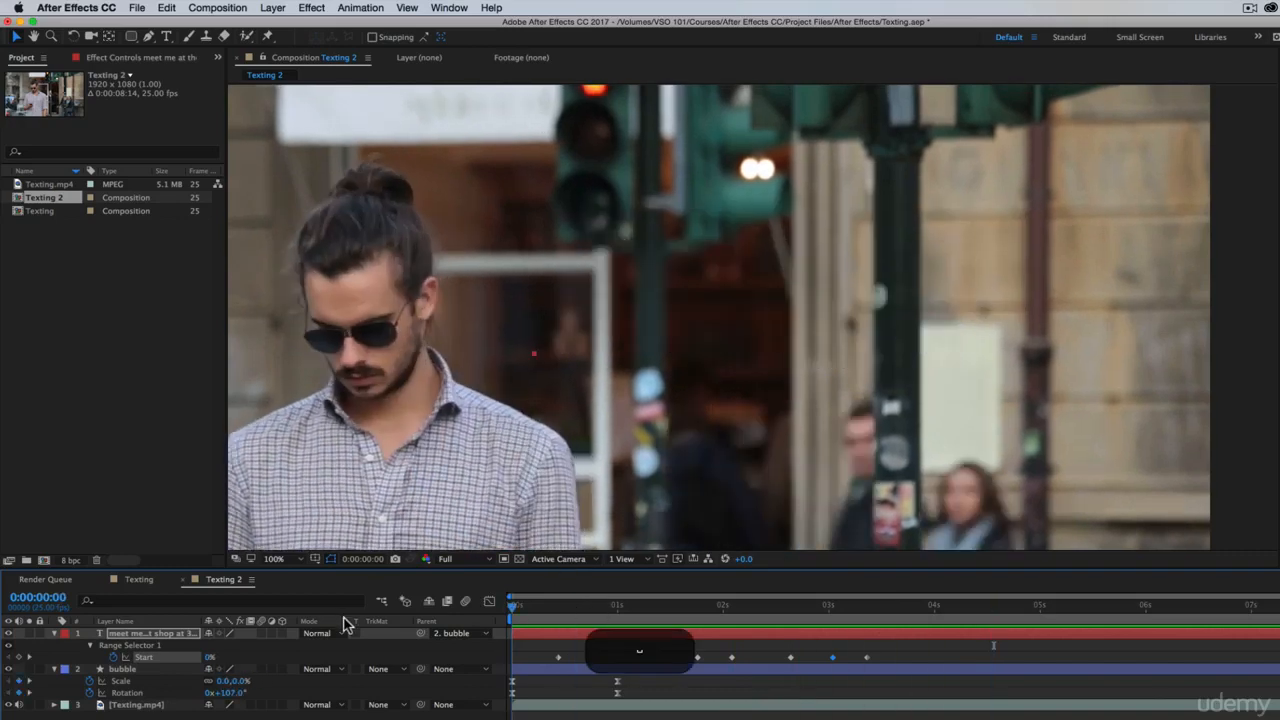
key(space)
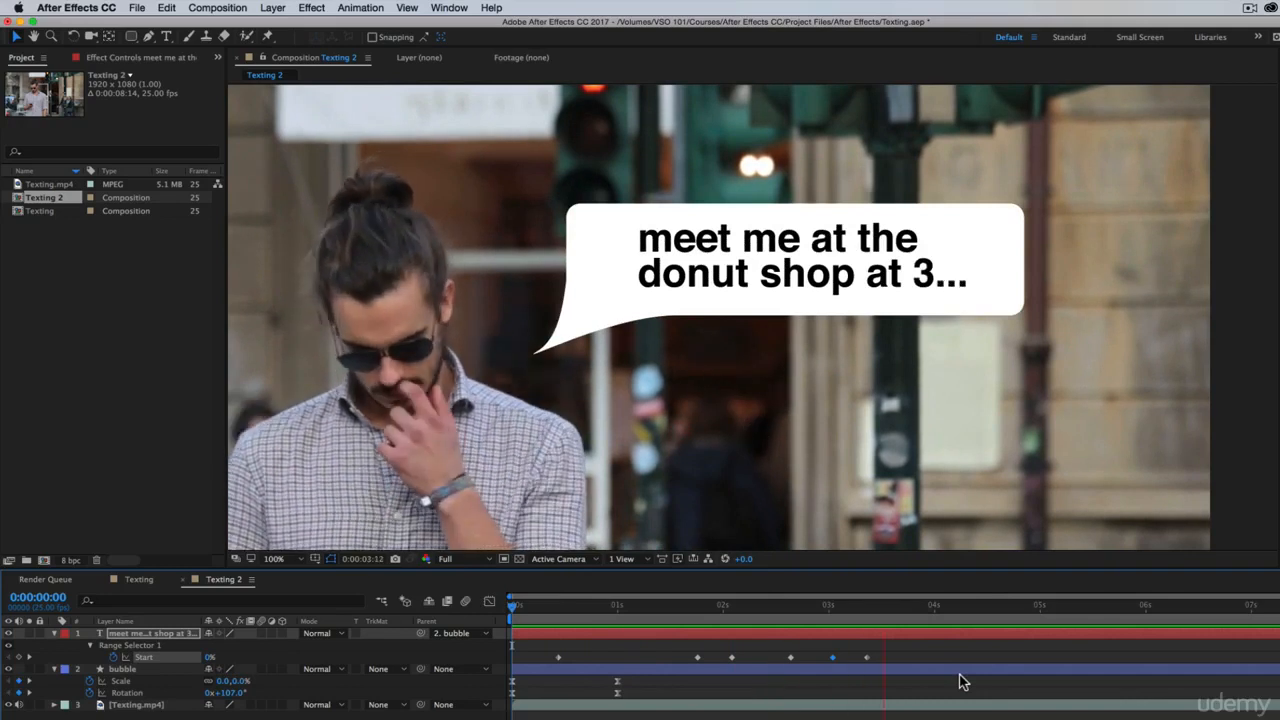
key(space)
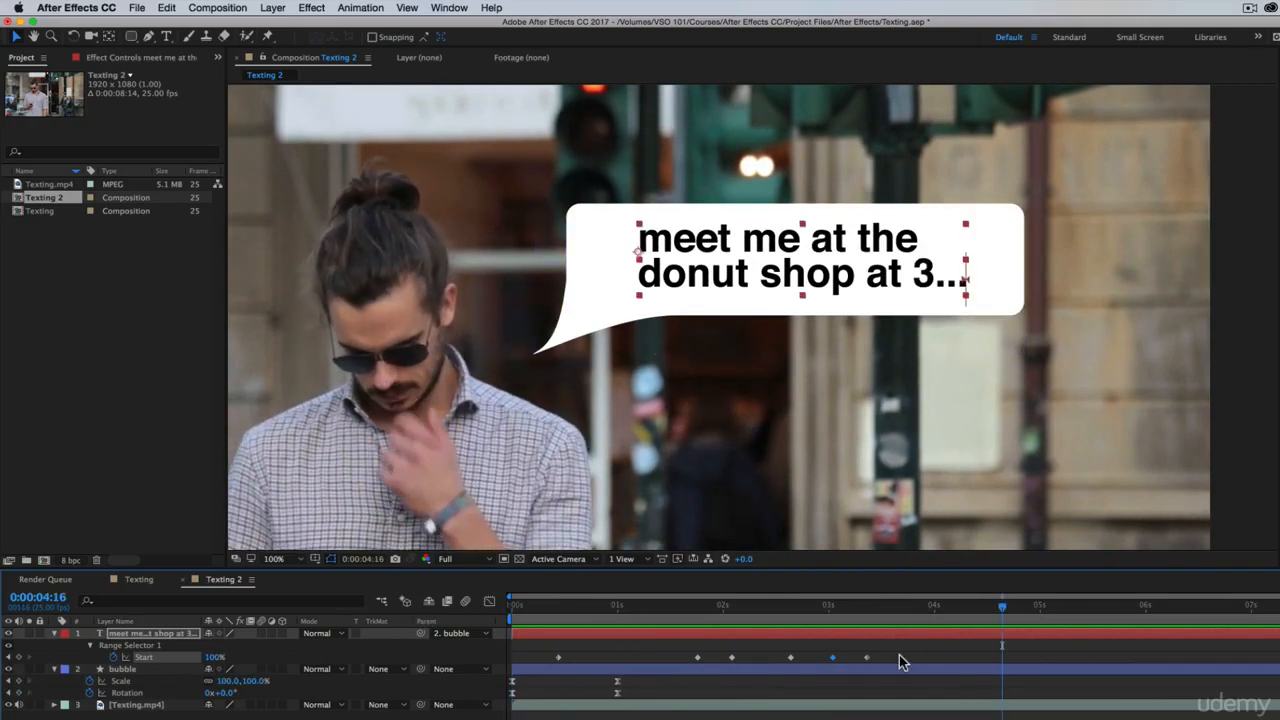
click(724, 712)
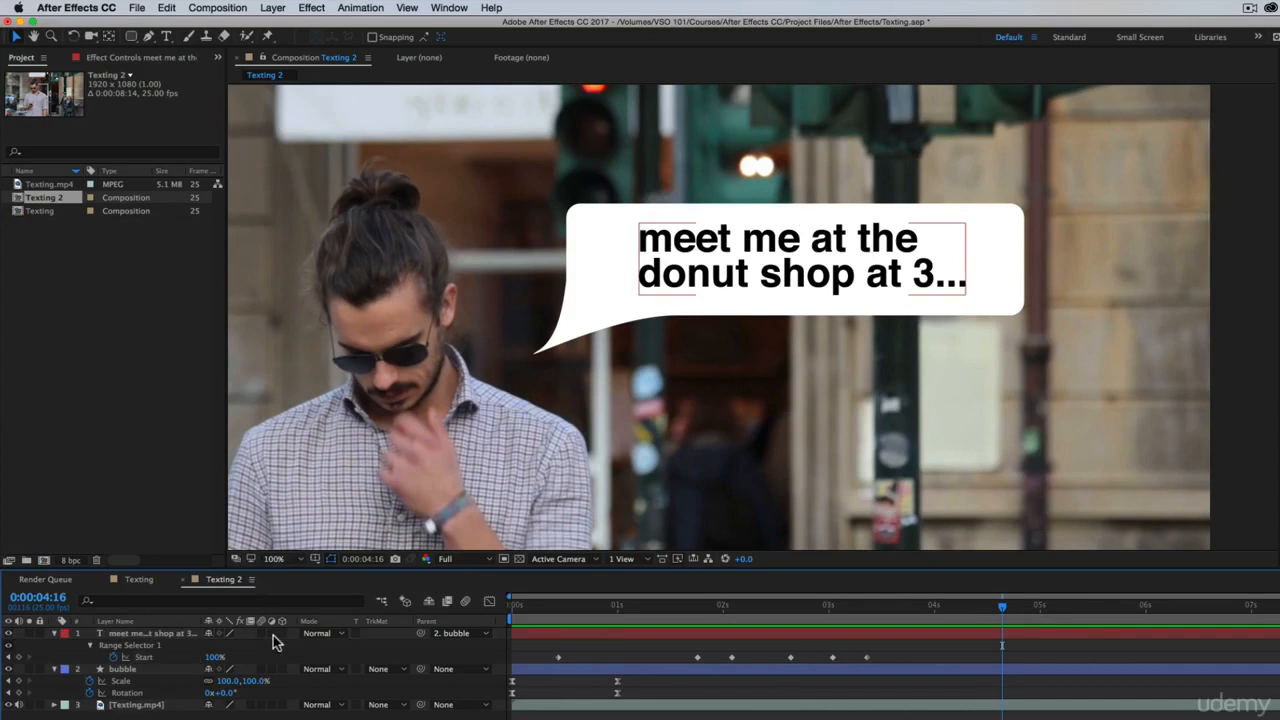
Step: Review how the first bubble hands over to the second in the Texting composition, and return to Texting 2 with the whole frame fitted
click(139, 580)
drag(680, 613, 924, 645)
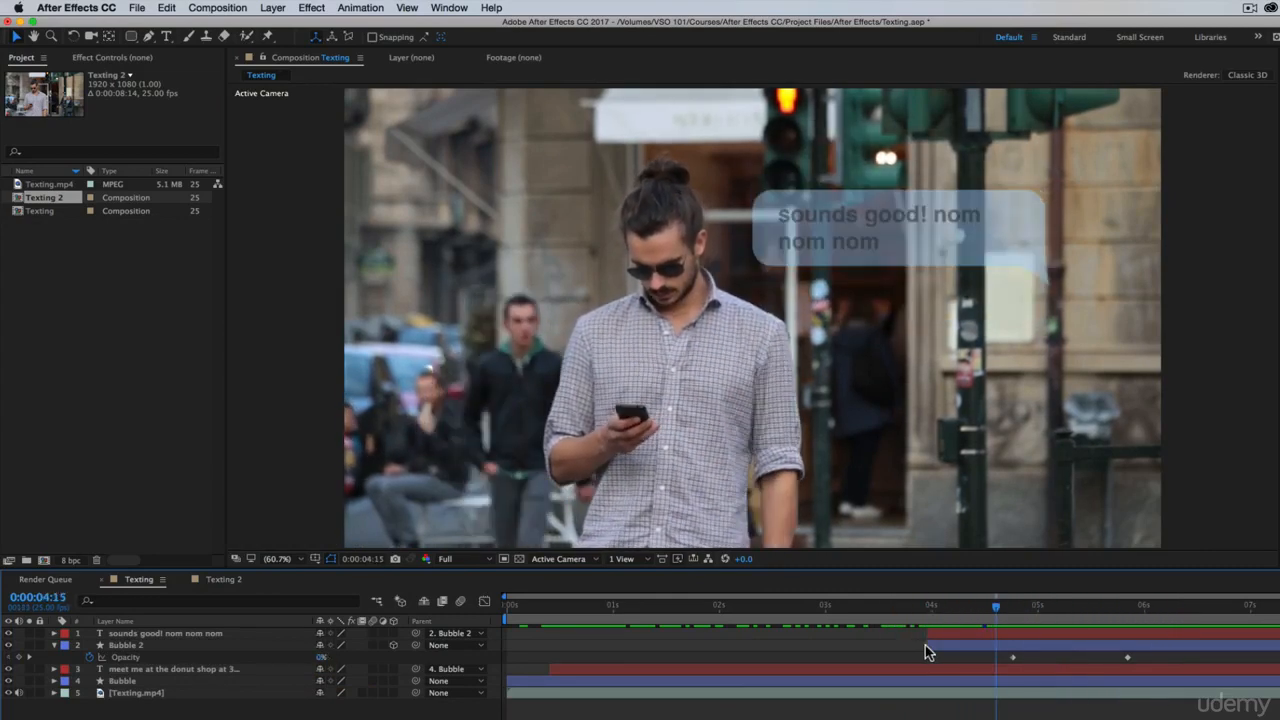
click(238, 579)
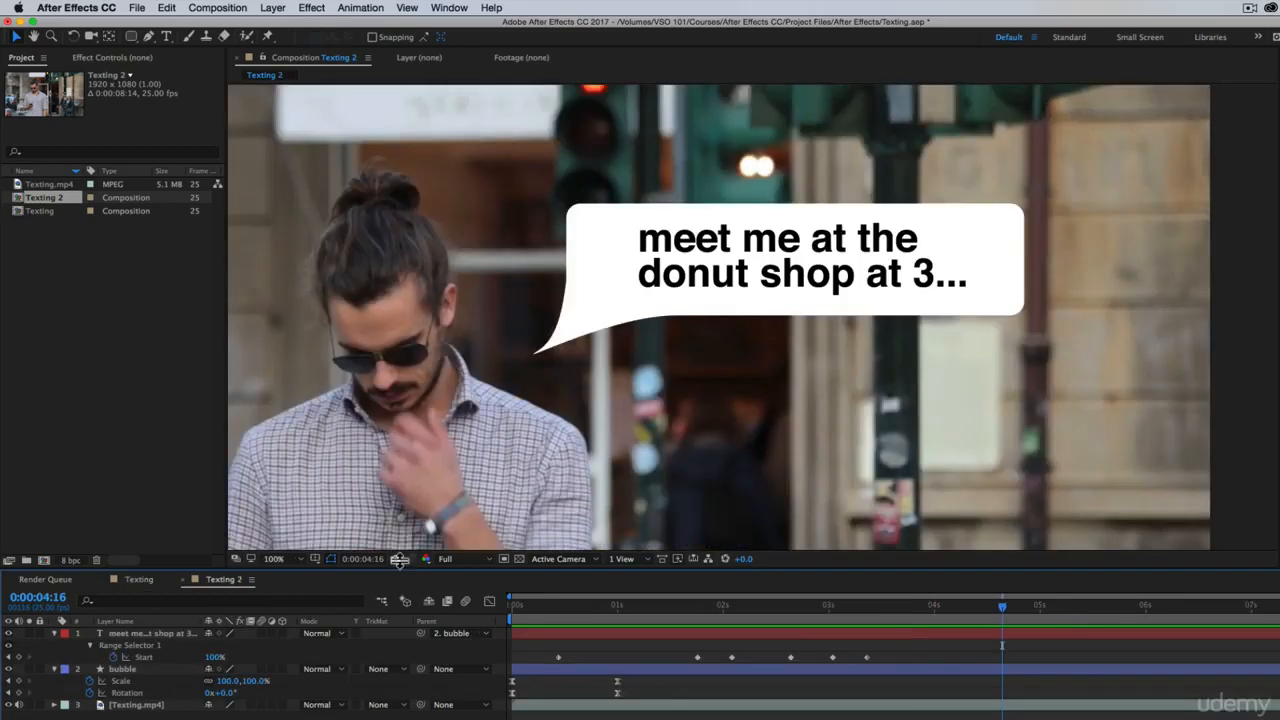
click(300, 559)
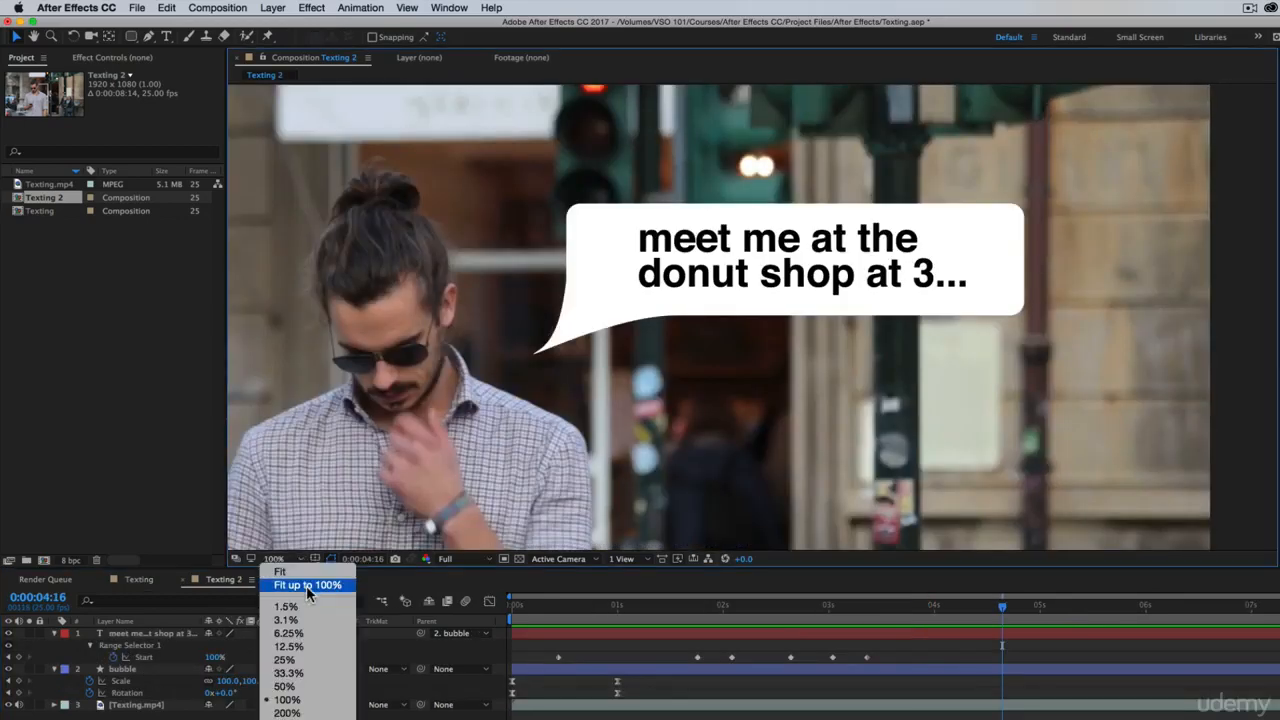
click(305, 583)
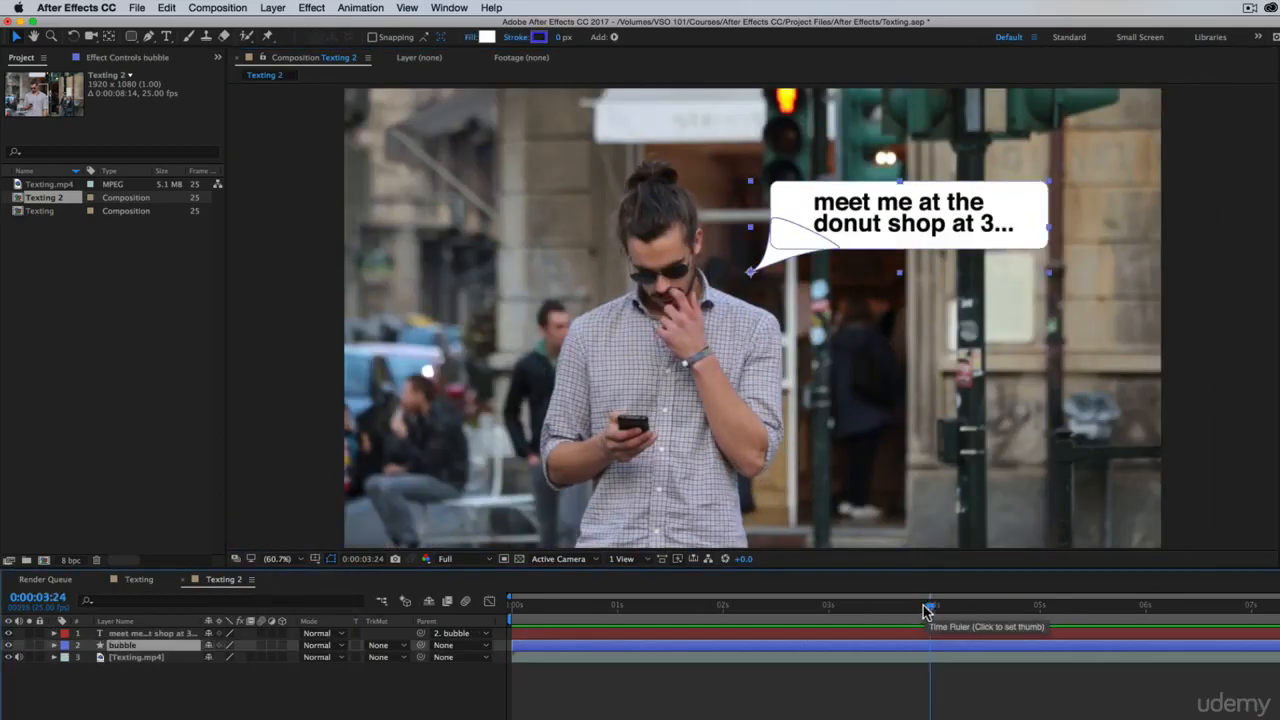
Step: Keyframe the bubble layer's Position at 955, 431 on 0:00:03:16 and move it up to 955, 264 at 0:00:04:10
drag(927, 608, 892, 602)
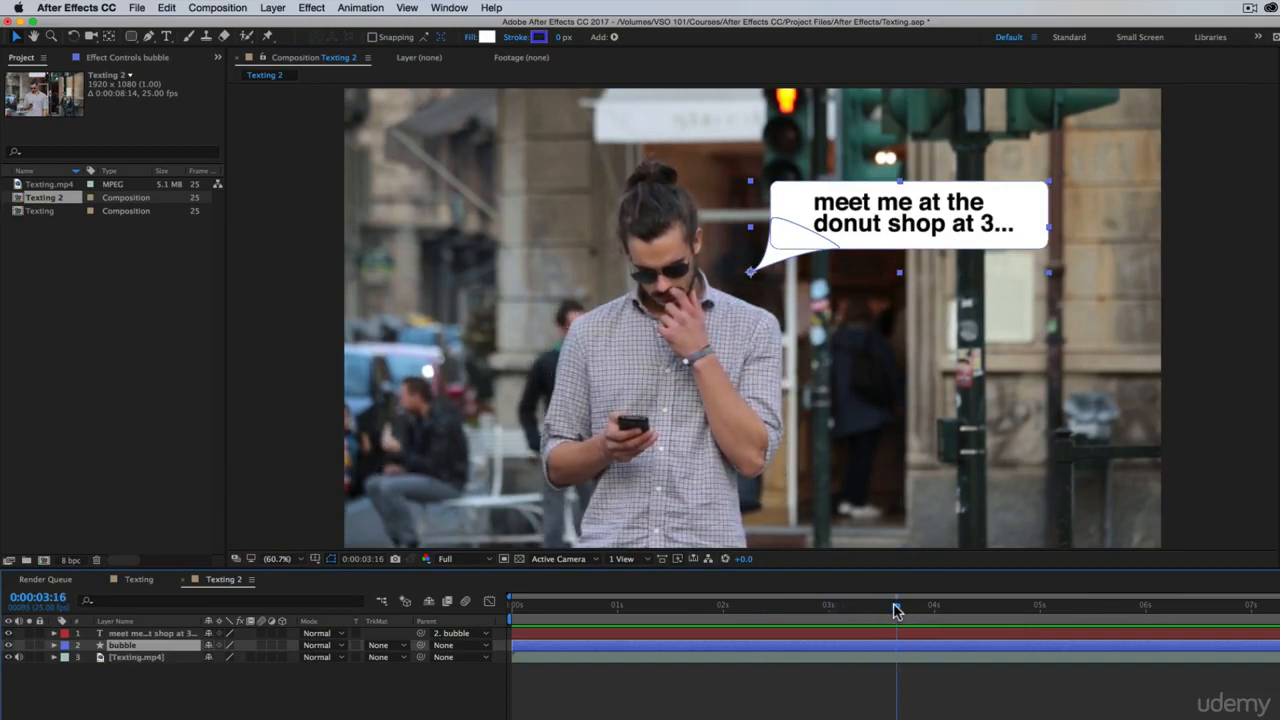
key(p)
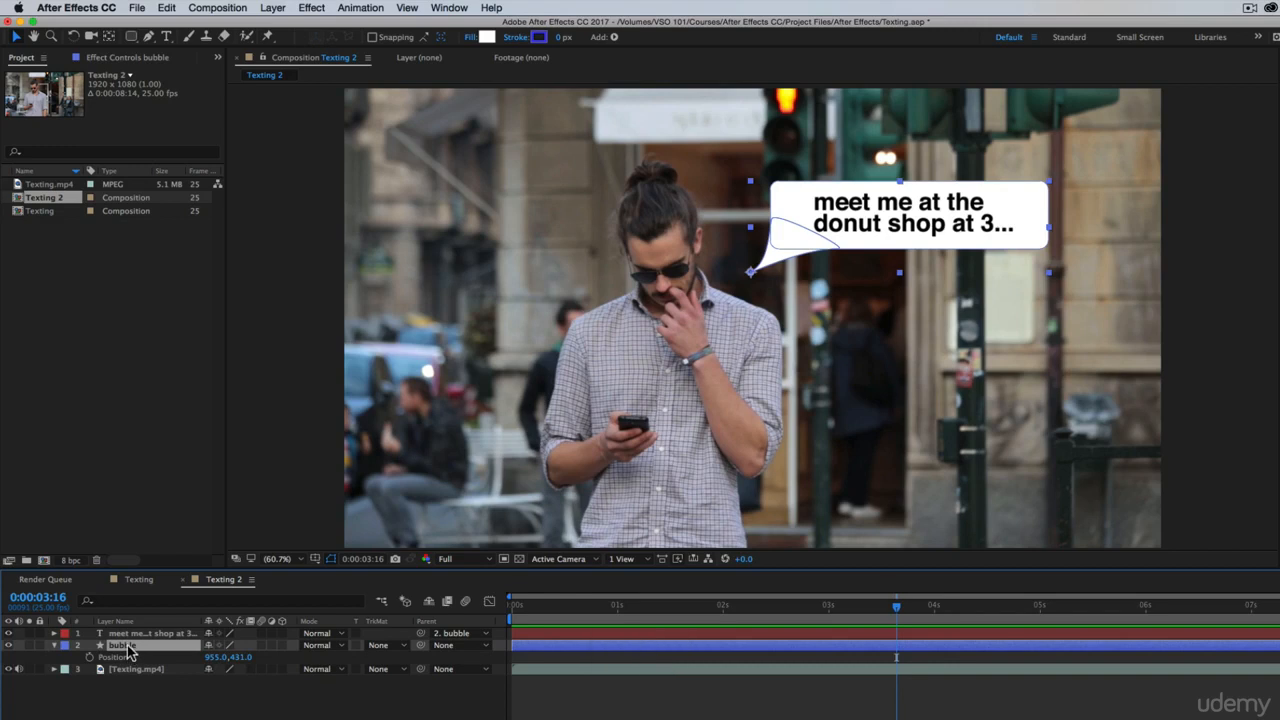
click(89, 657)
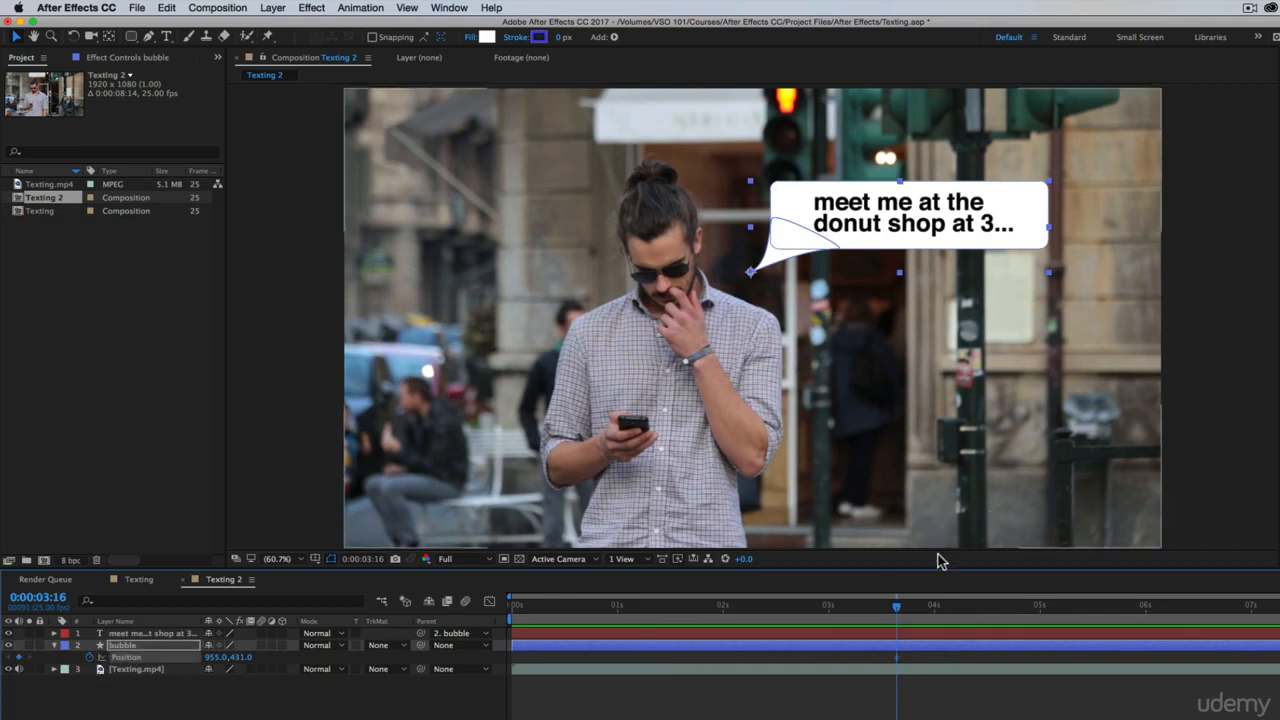
drag(896, 605, 977, 606)
drag(249, 663, 140, 664)
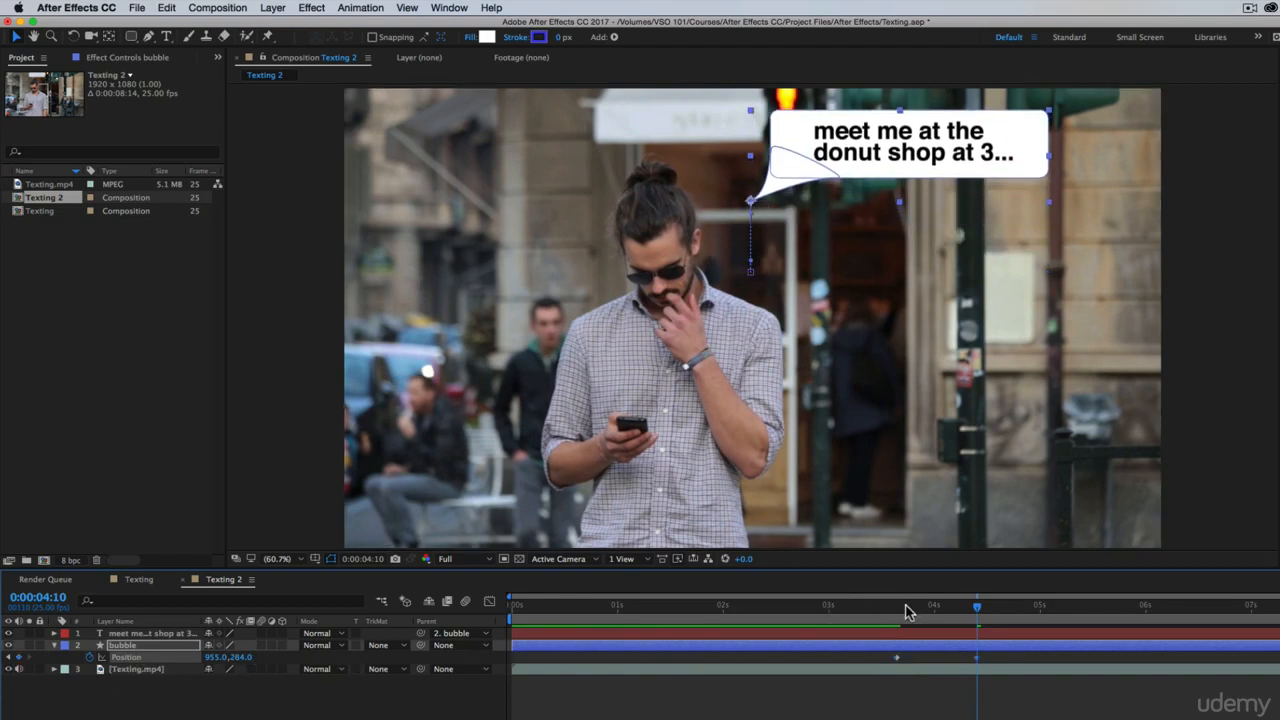
Step: Fade the bubble layer's Opacity from 100% at 0:00:03:16 to 0% at 0:00:04:10 and preview the exit
drag(906, 607, 897, 612)
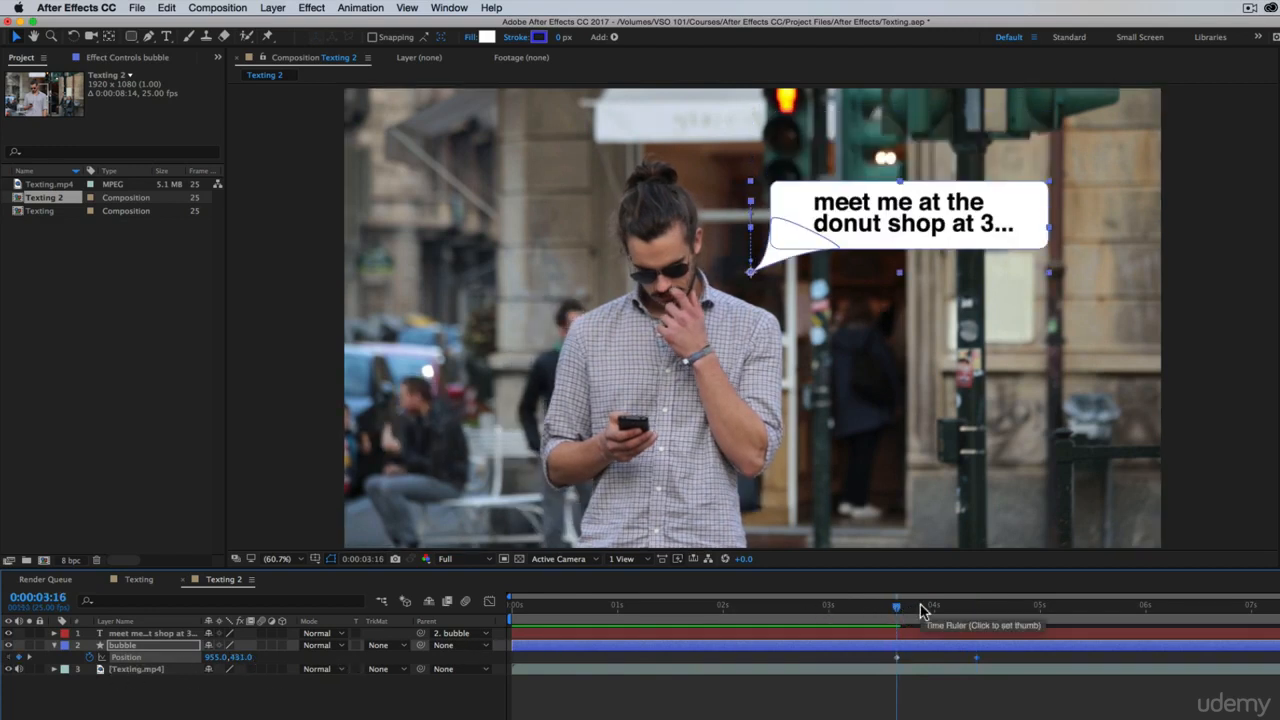
key(t)
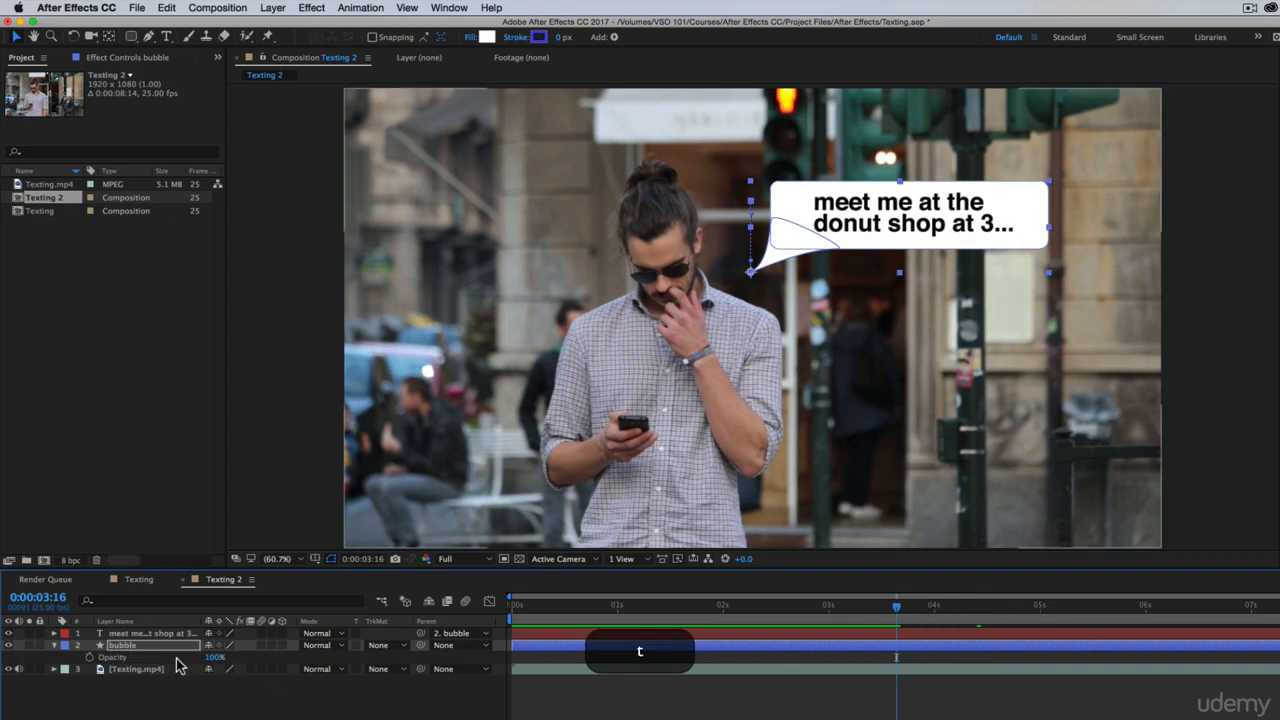
click(89, 658)
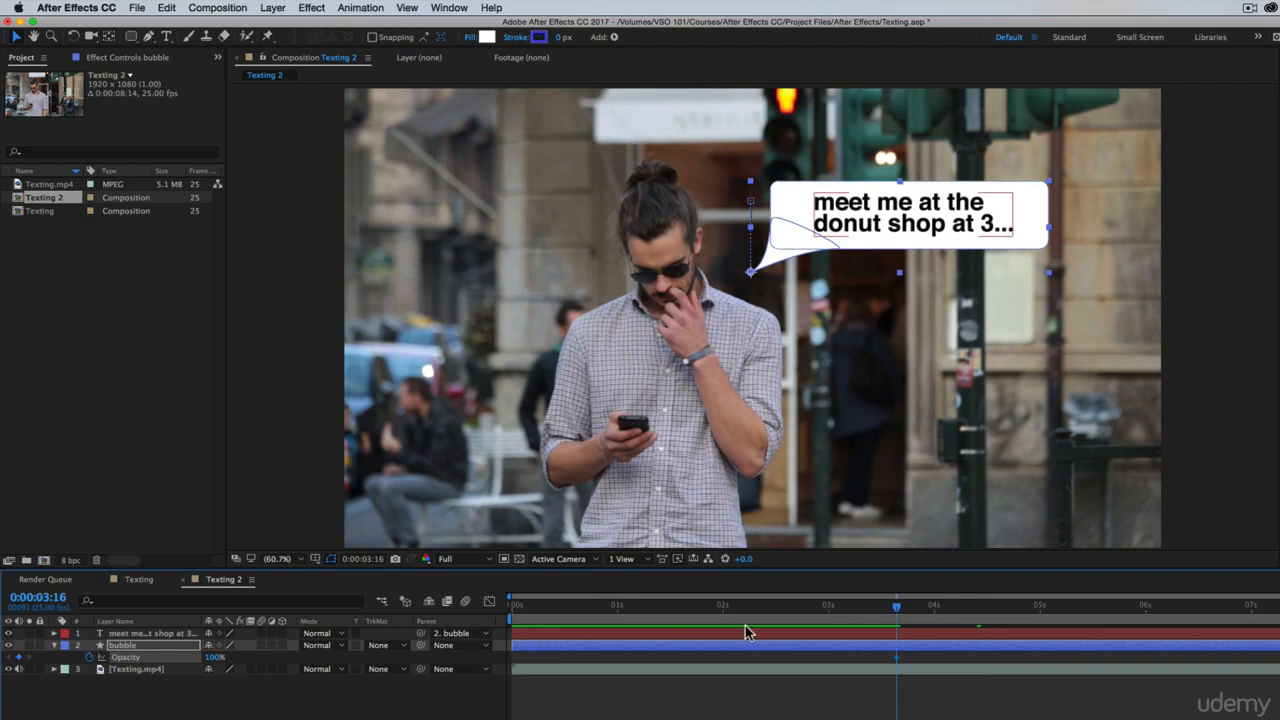
key(u)
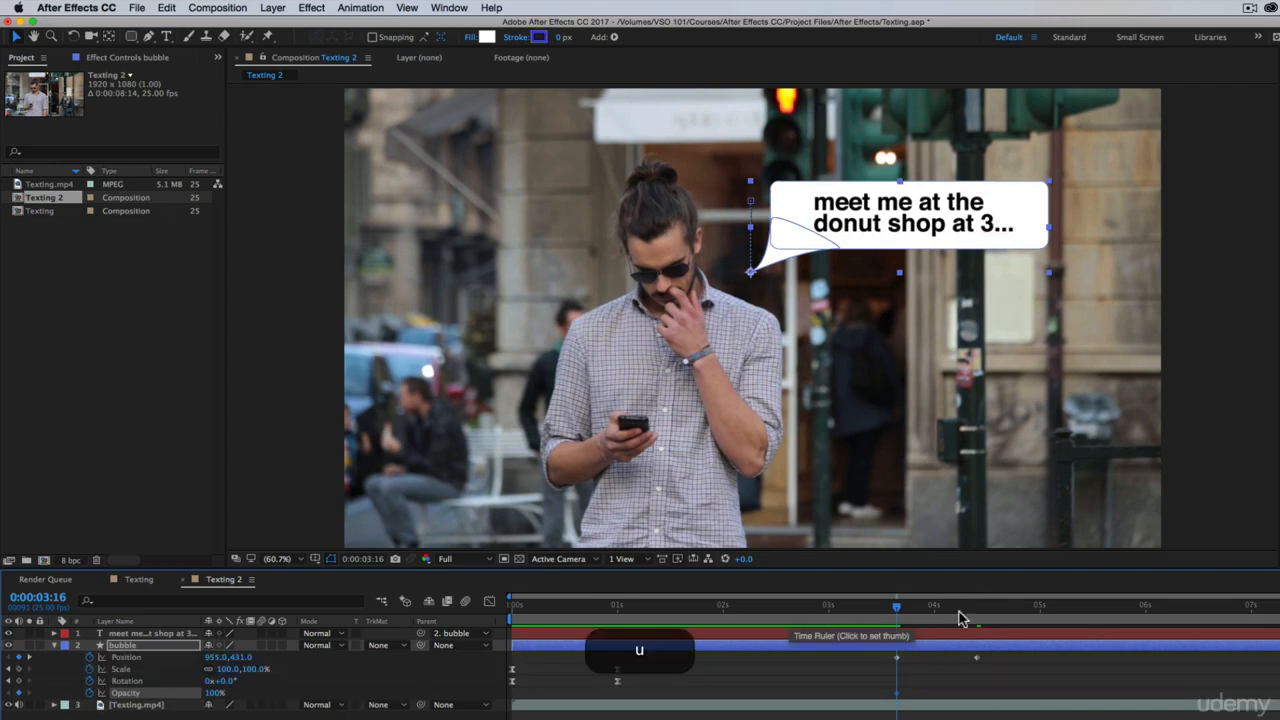
click(977, 610)
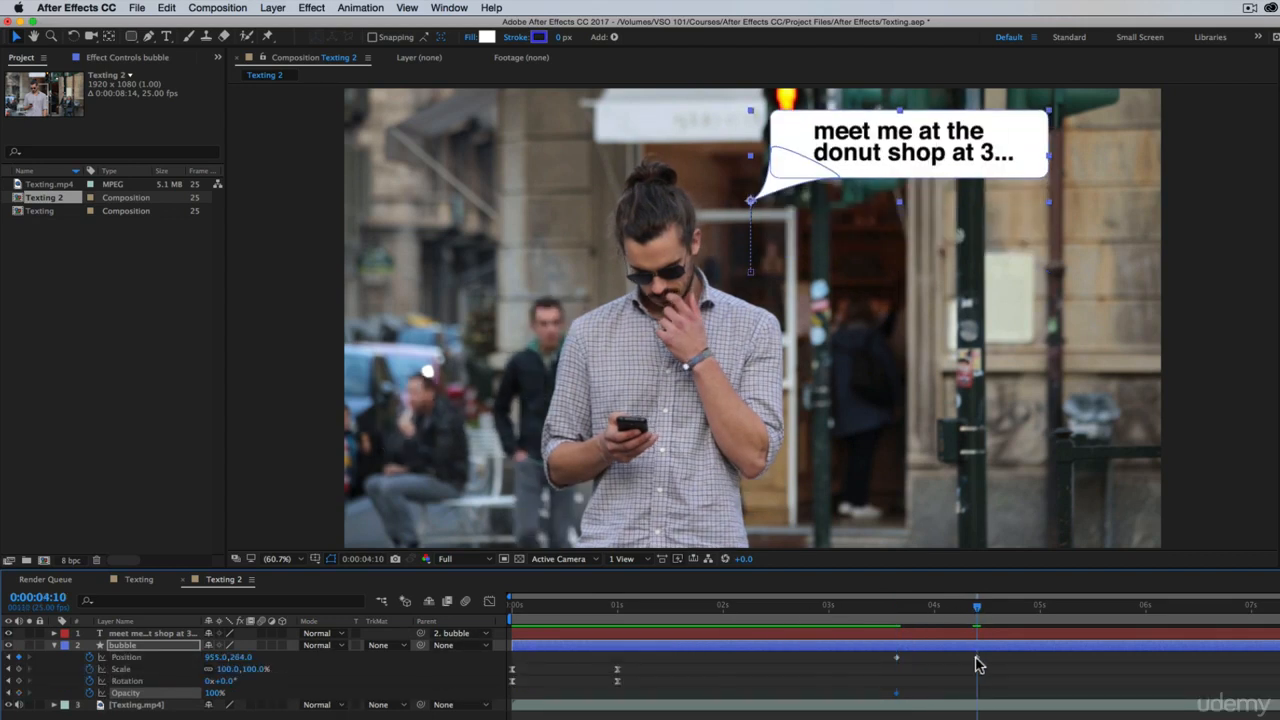
drag(906, 609, 977, 611)
click(216, 692)
text(0)
key(Return)
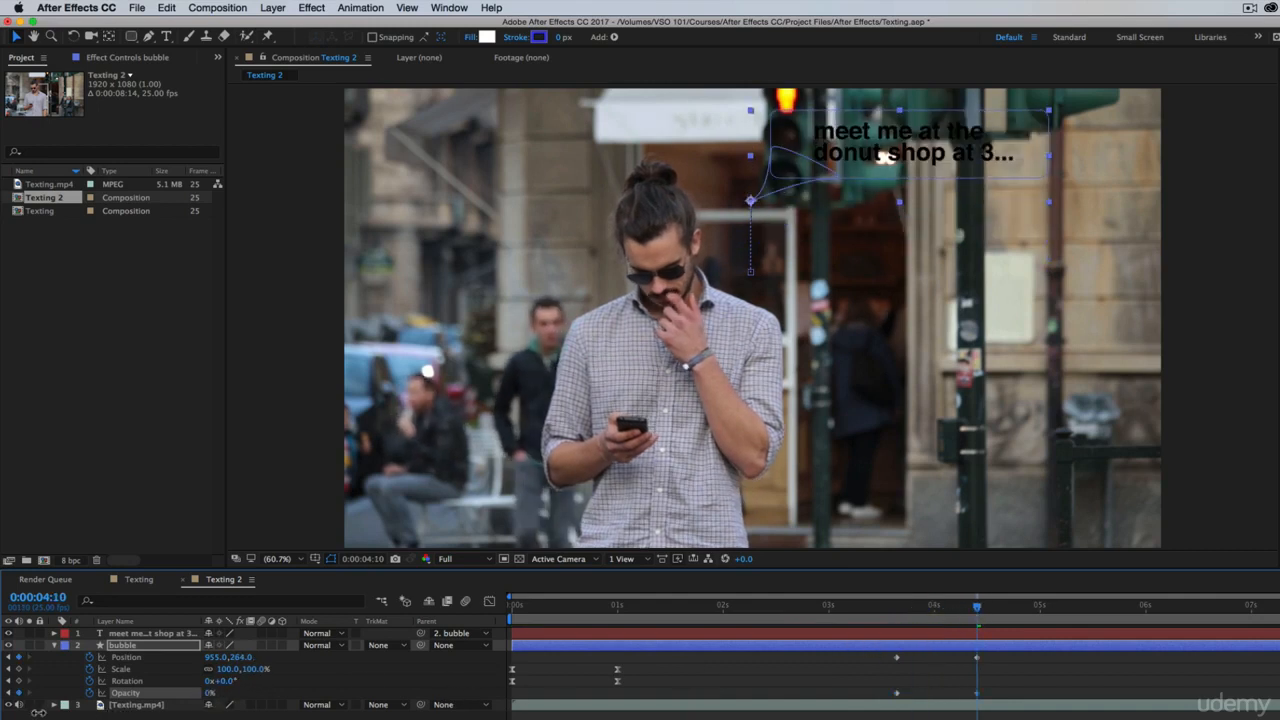
key(space)
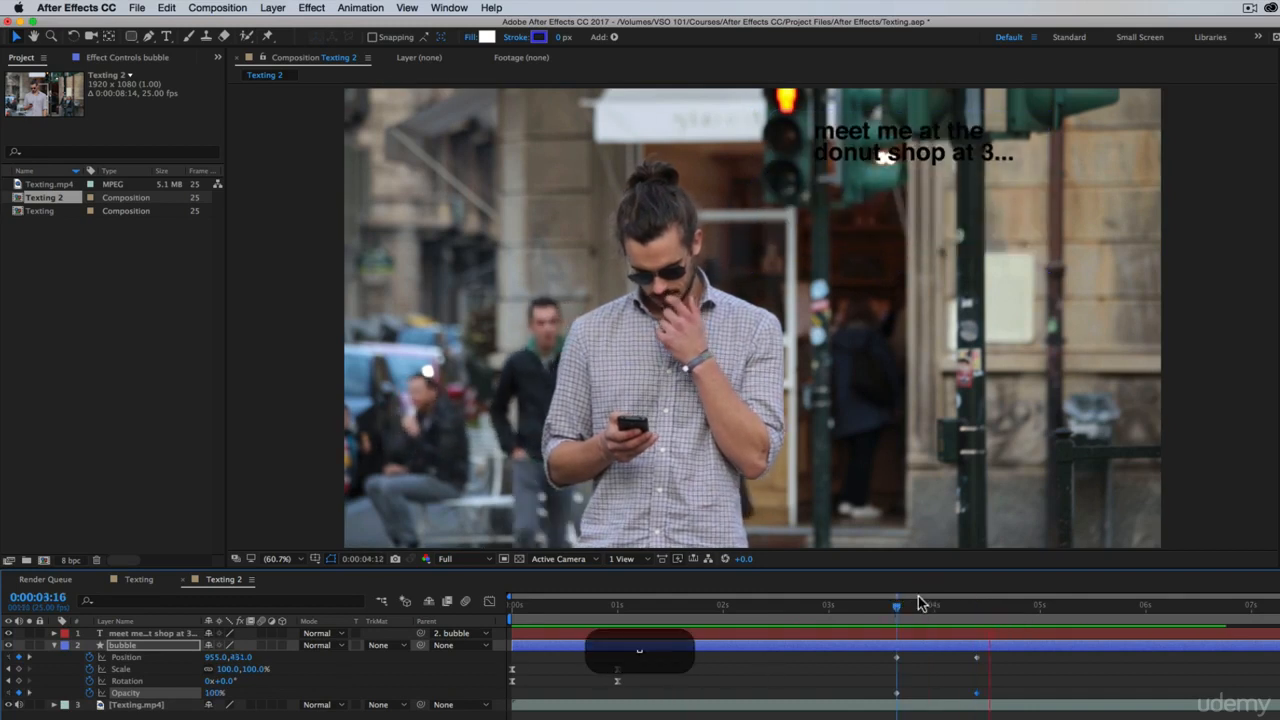
Step: Copy the bubble's two Opacity keyframes onto the message text layer, starting at 0:00:03:16
drag(1002, 679, 884, 704)
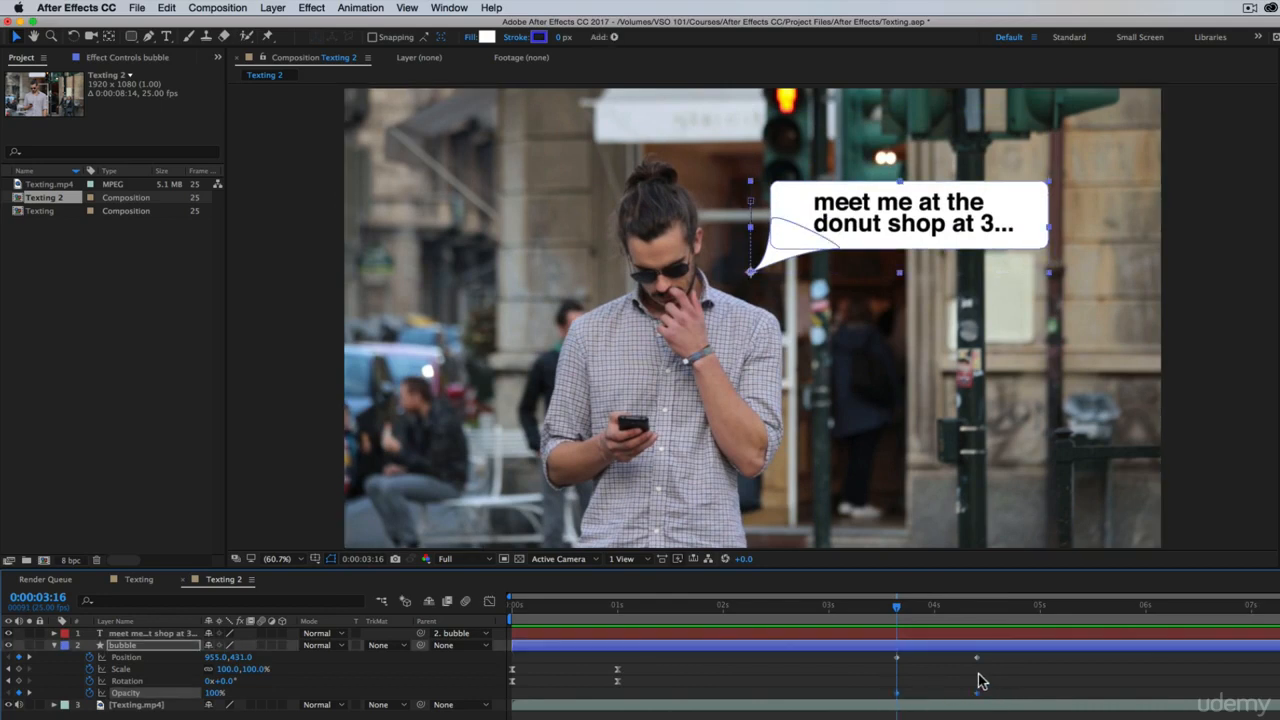
click(150, 634)
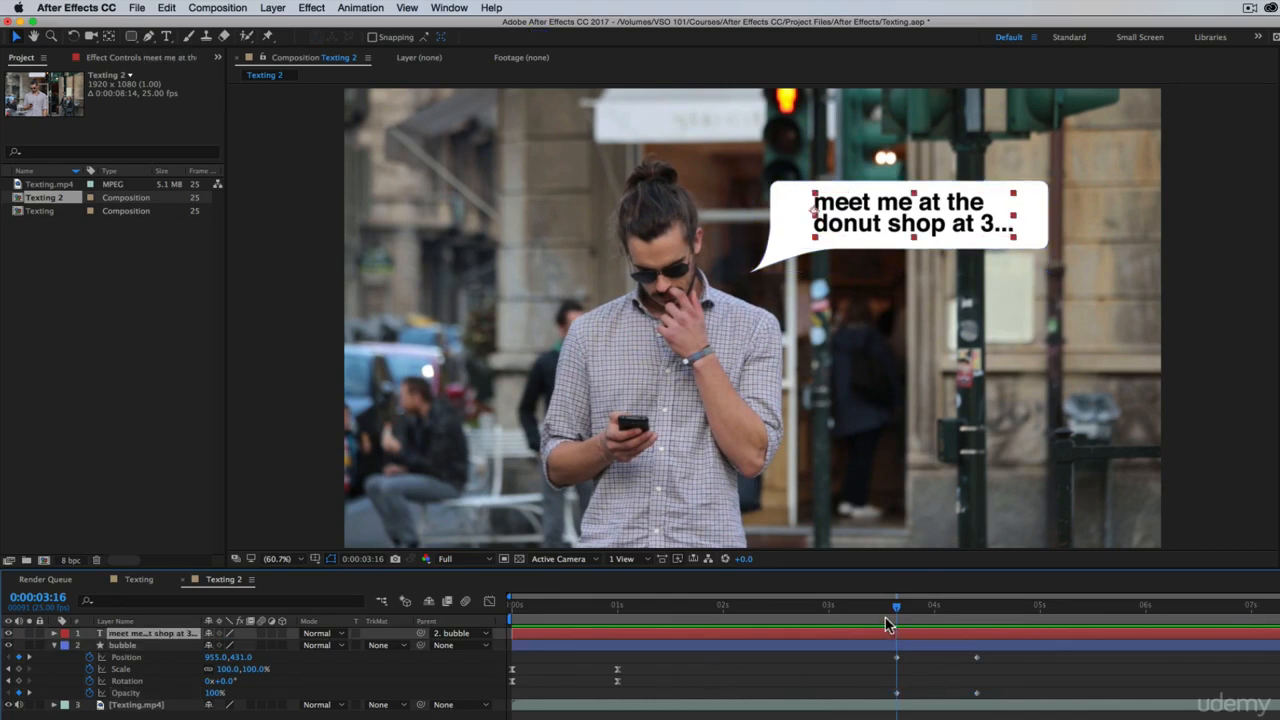
drag(1024, 681, 823, 700)
key(super+c)
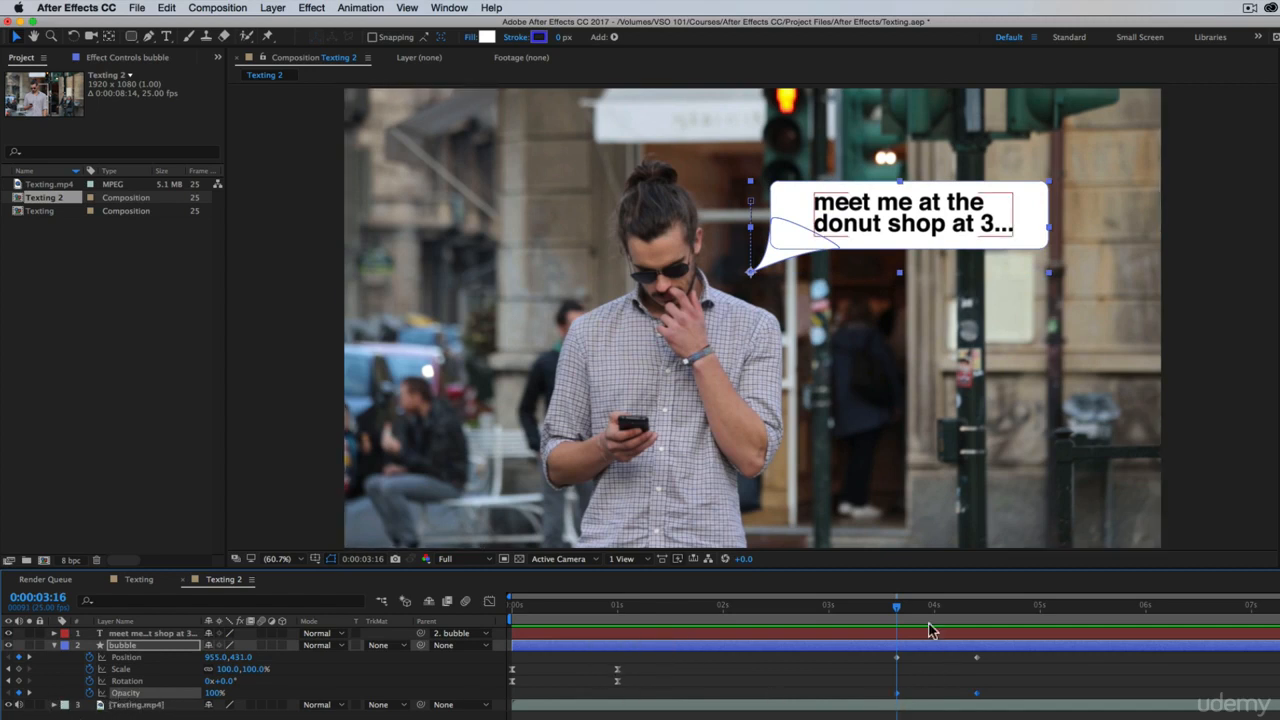
drag(1006, 681, 829, 694)
key(super+c)
click(948, 634)
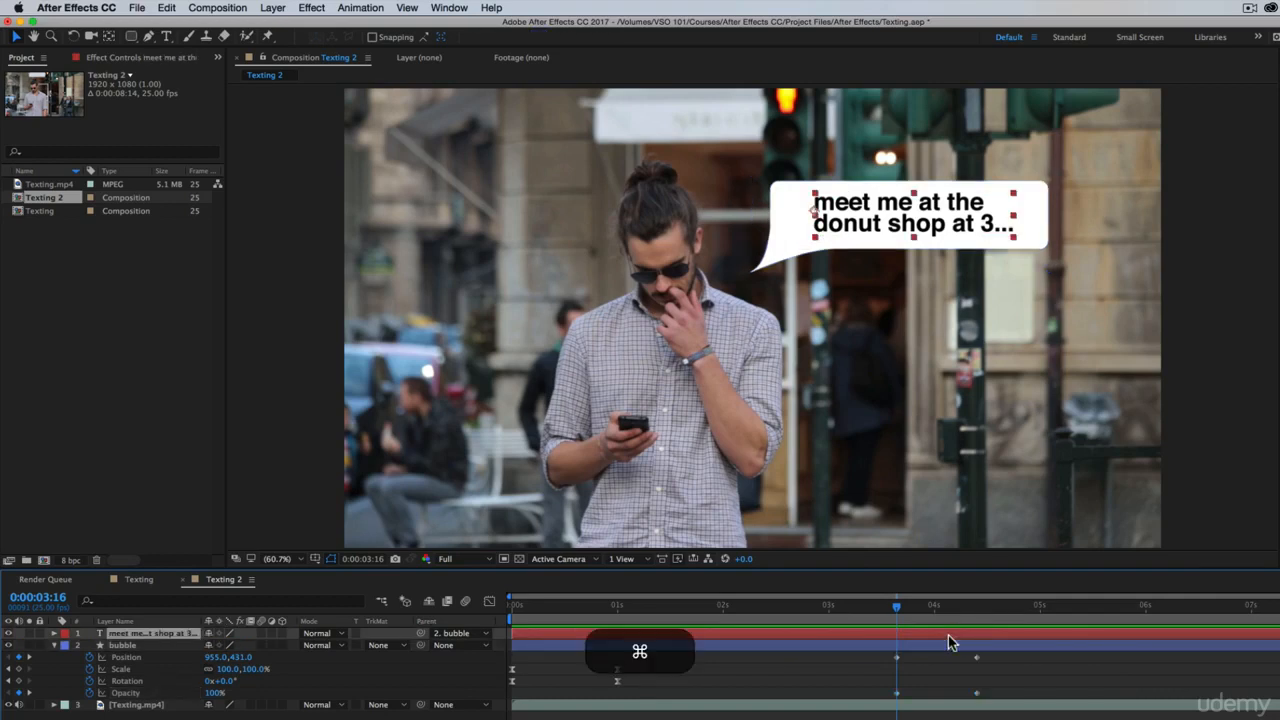
key(super+v)
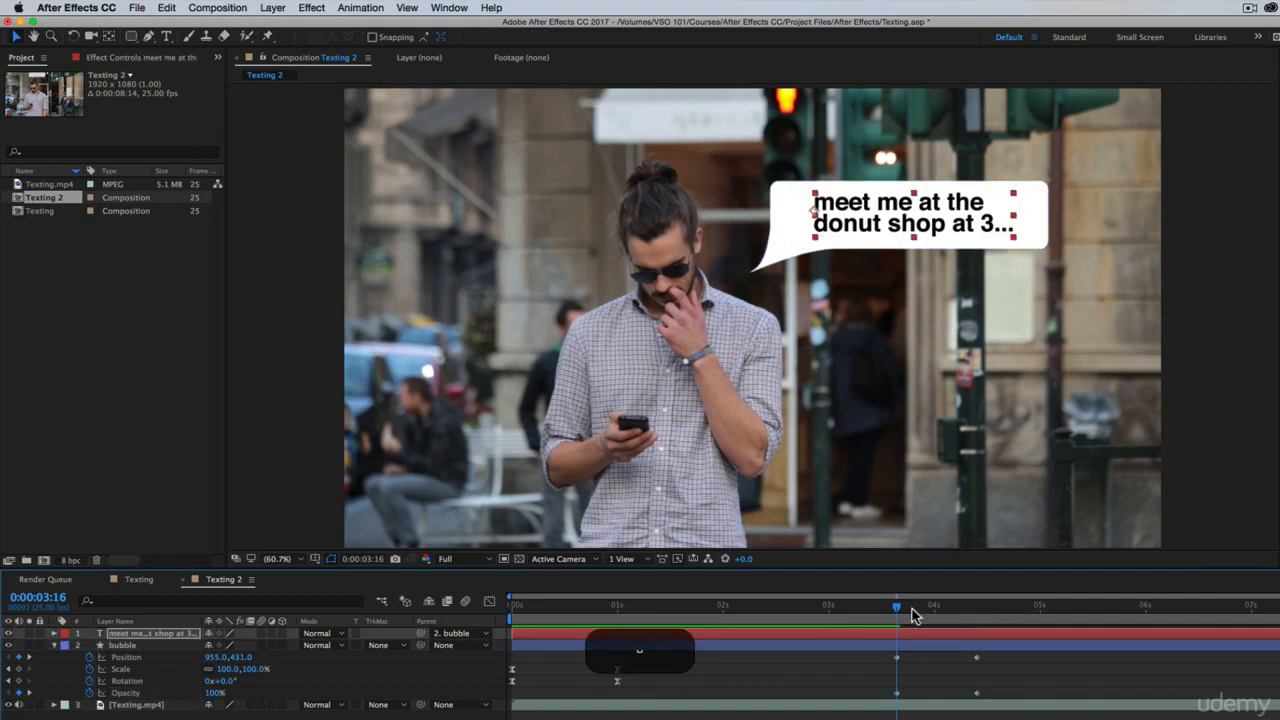
Step: Preview the animation from the beginning, reveal the text layer's keyframes, and replay the bubble and text fade-out from 0:00:03:16
key(space)
drag(909, 606, 300, 578)
key(space)
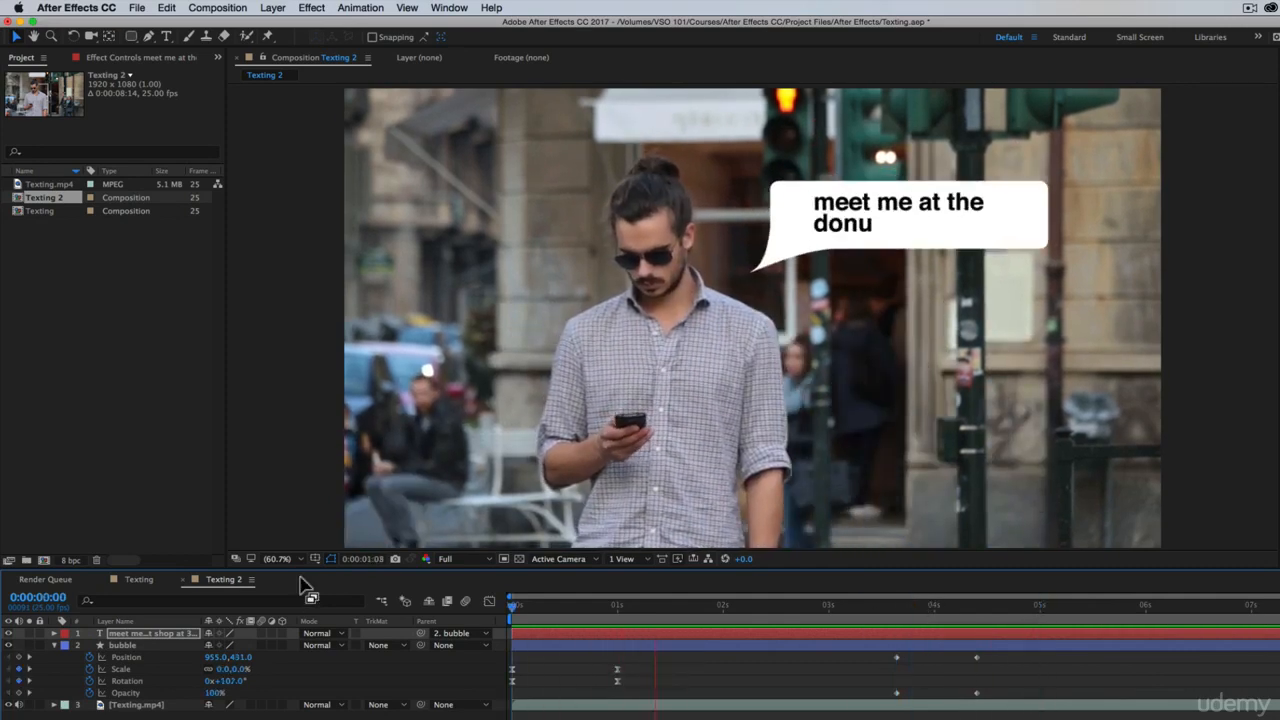
key(u)
click(724, 604)
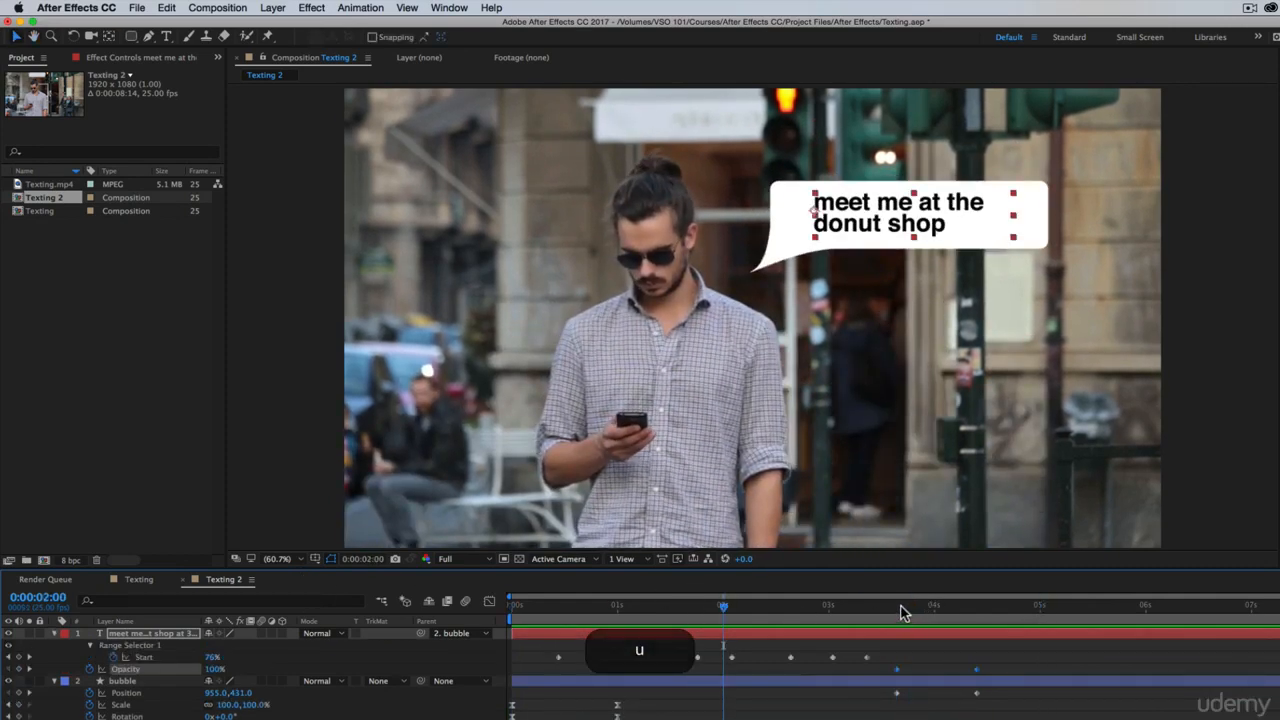
click(897, 606)
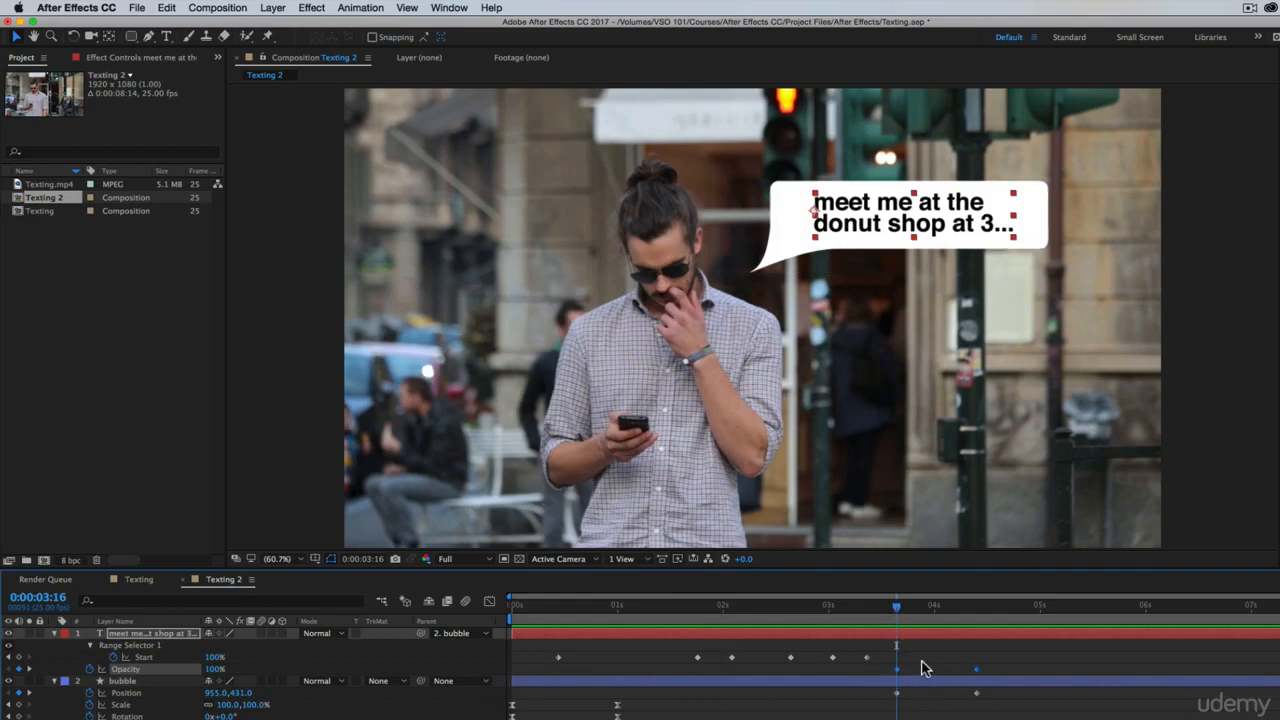
key(space)
key(space)
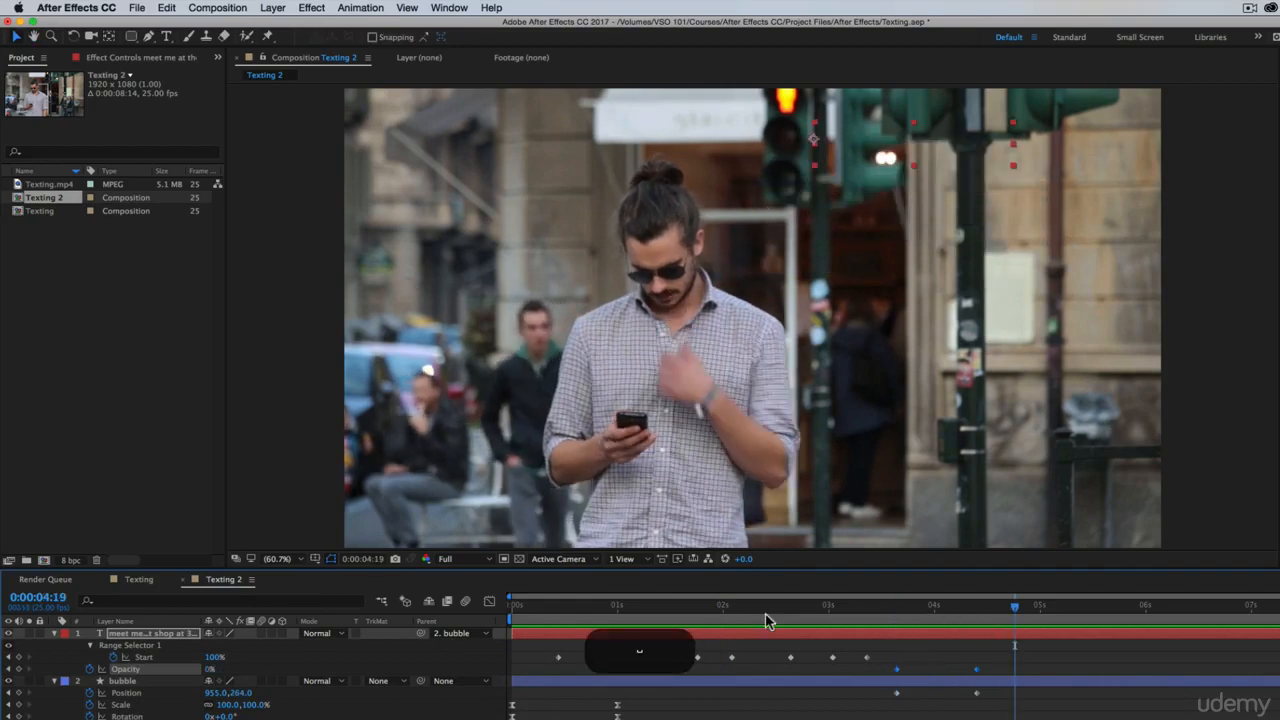
Step: Check the appearance of the second bubble and its reply in the Texting composition, and return to Texting 2
drag(840, 609, 1123, 633)
click(137, 579)
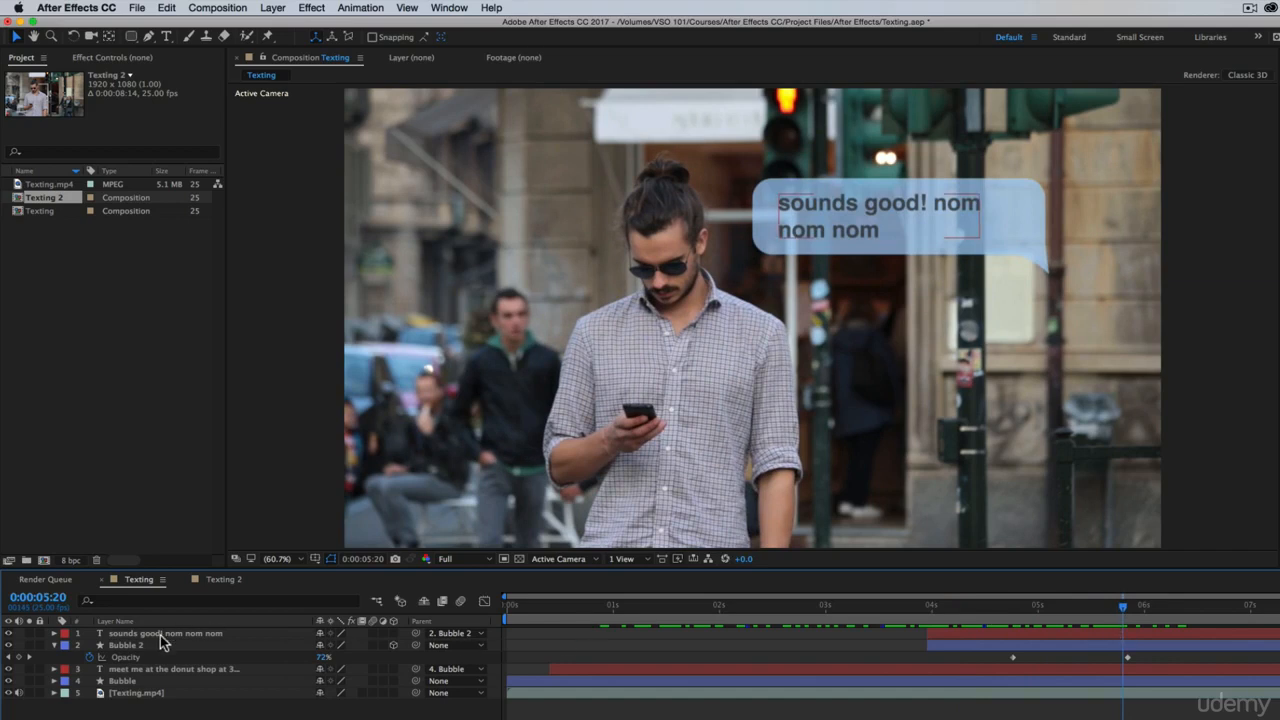
click(224, 580)
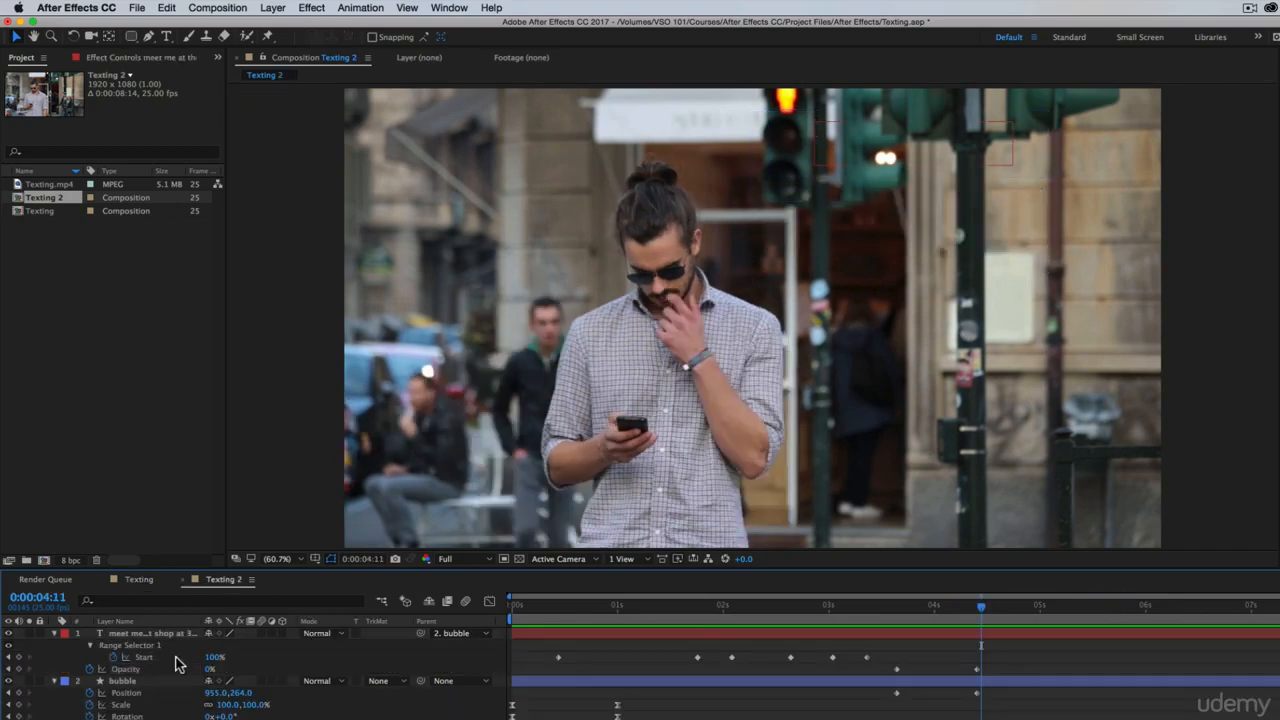
Step: Collapse the text and bubble layers, duplicate the bubble layer, and place the copy above the message text layer
click(54, 633)
click(54, 645)
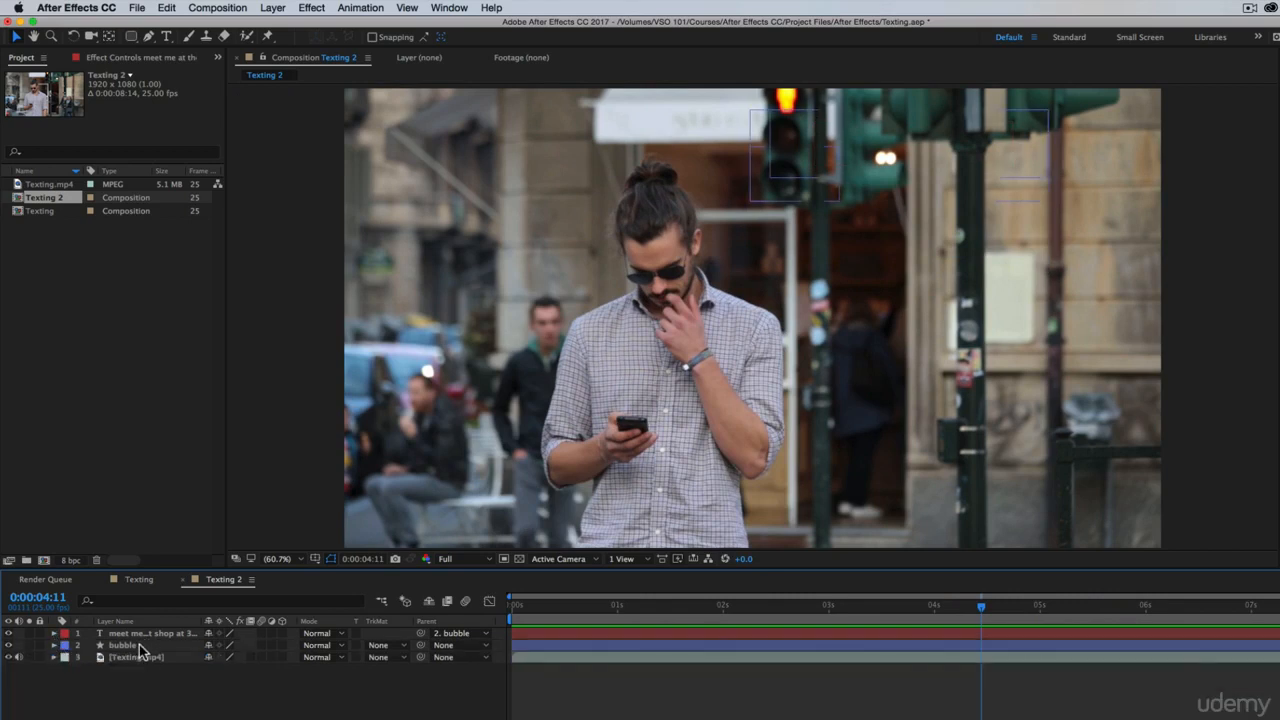
click(140, 645)
drag(981, 606, 957, 637)
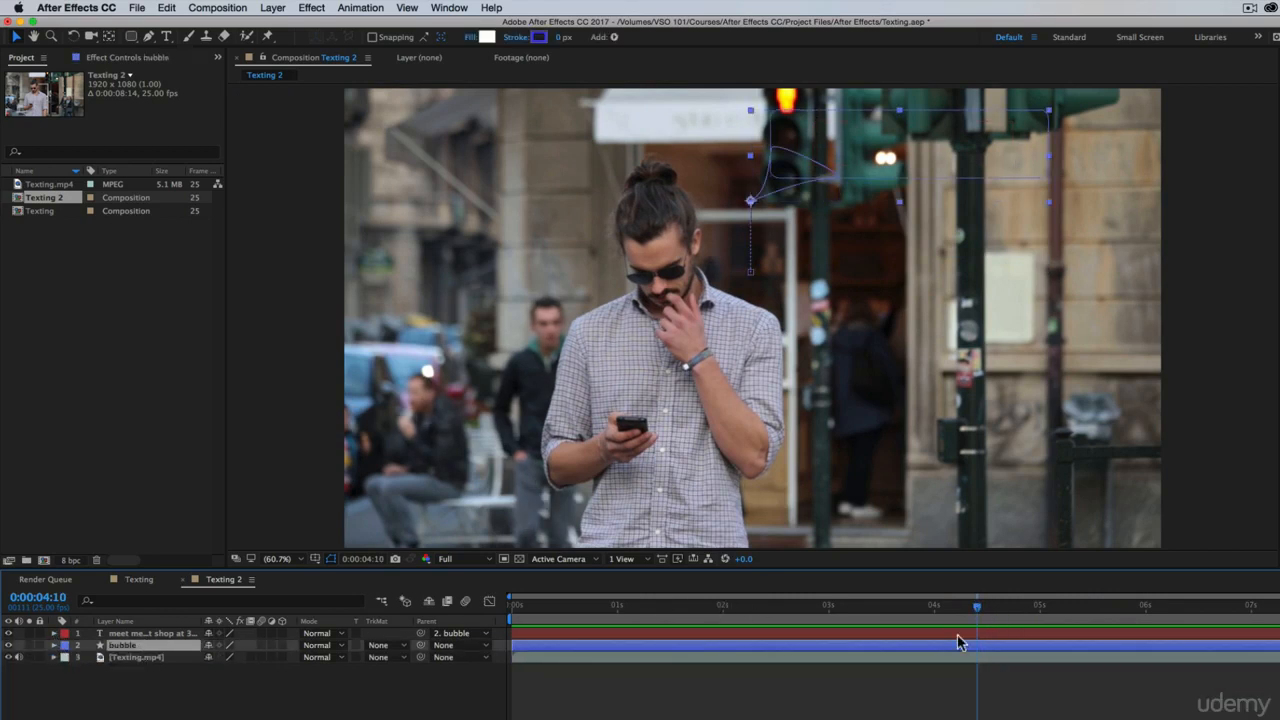
key(super+d)
drag(131, 646, 133, 636)
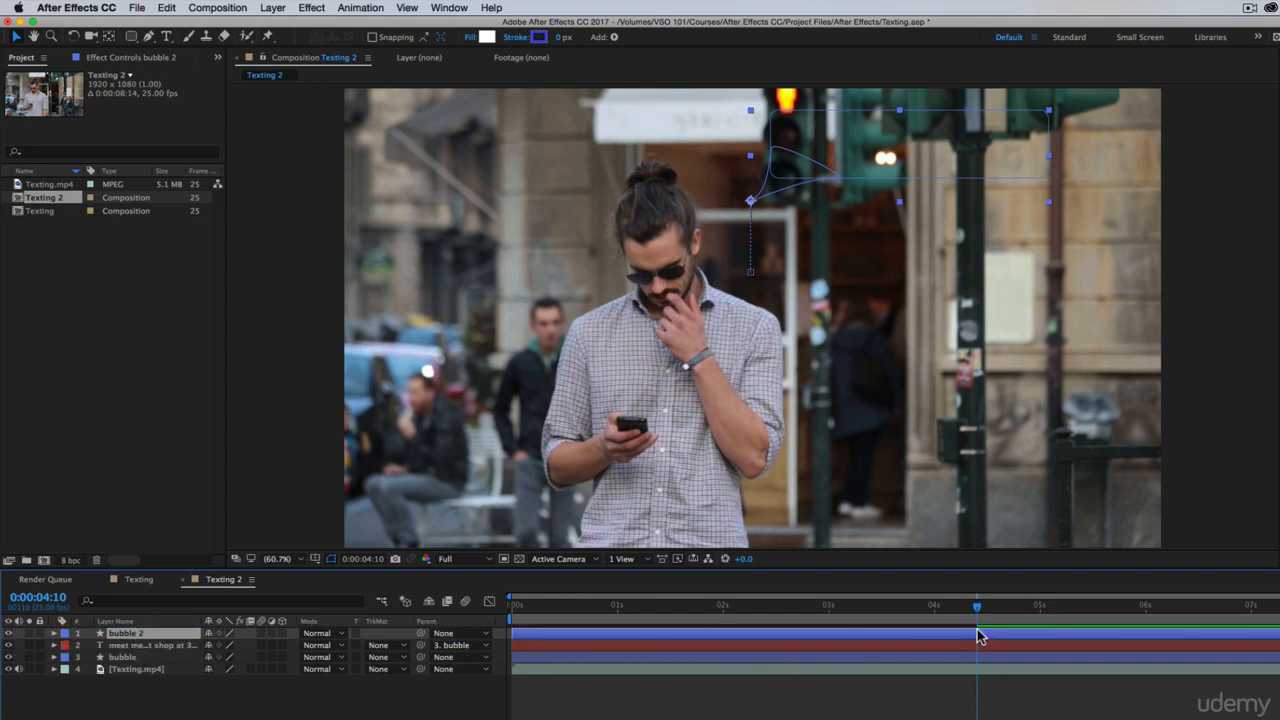
Step: Delete all Scale and Rotation keyframes from the bubble 2 layer
key(u)
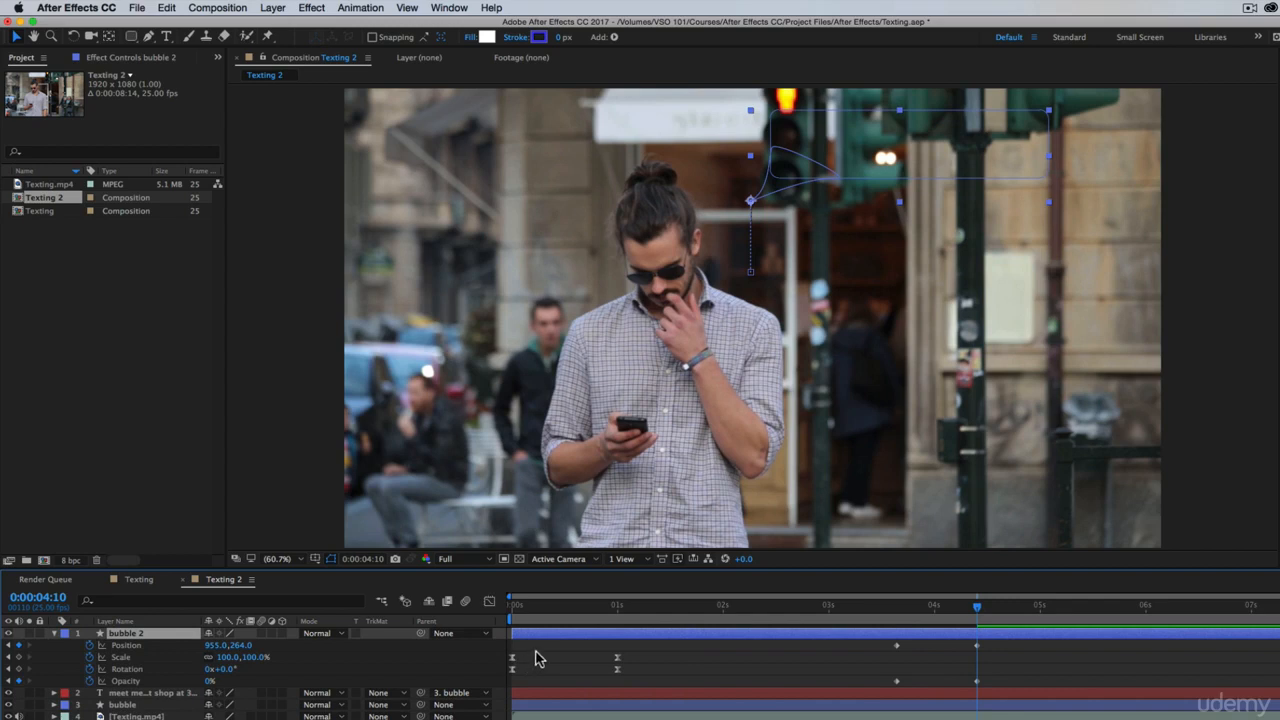
drag(535, 657, 491, 671)
key(BackSpace)
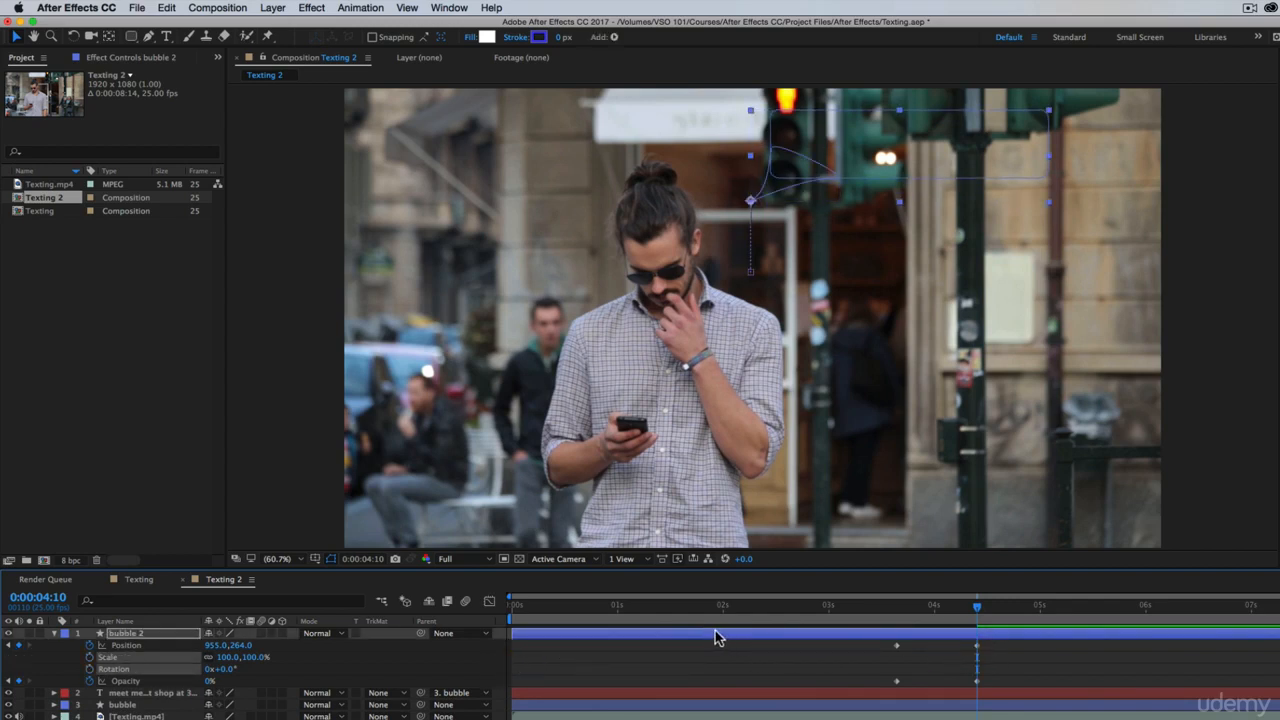
Step: Slide the bubble 2 layer to start at about 3.3 seconds, and reveal the original bubble's Position keyframes for comparison
drag(724, 636, 1066, 627)
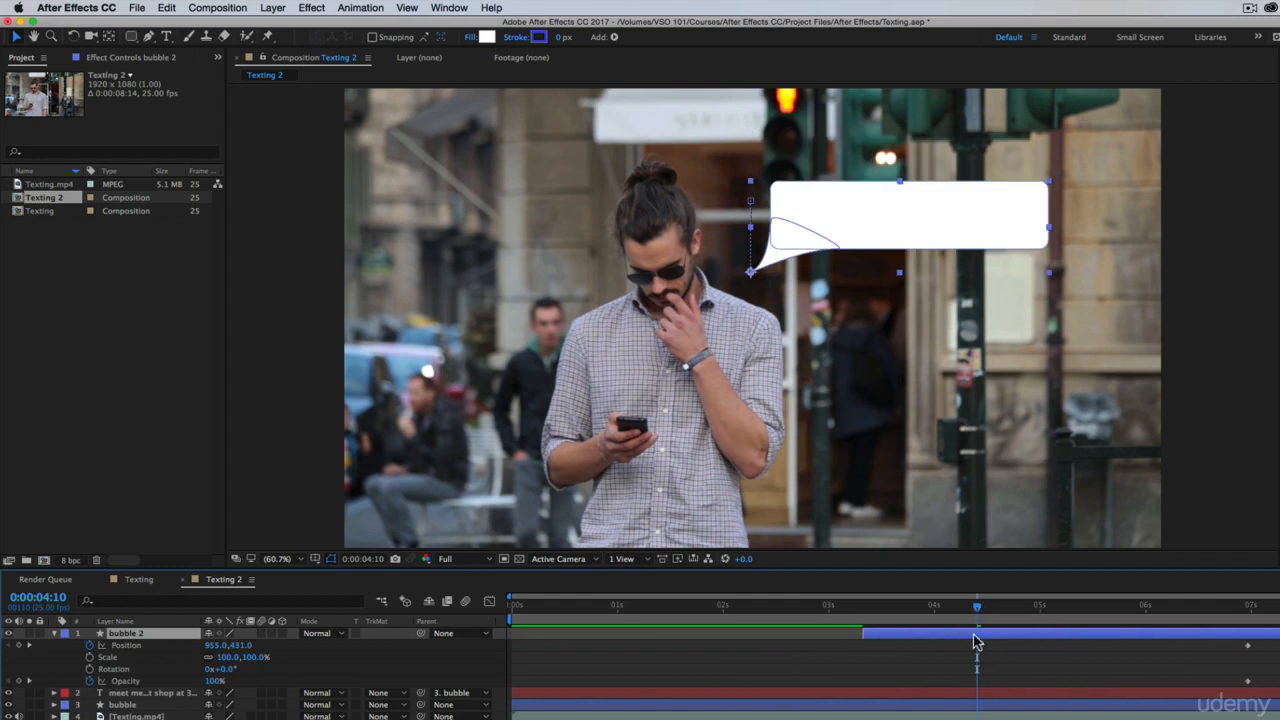
click(940, 706)
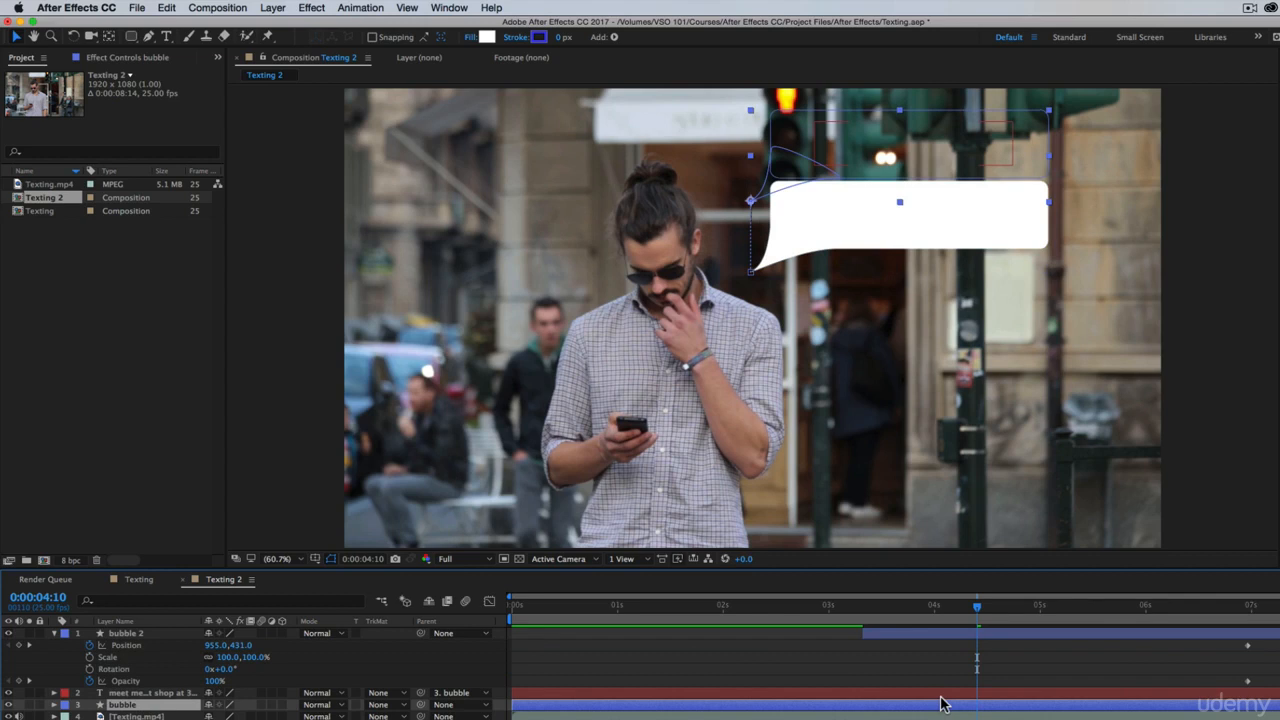
key(p)
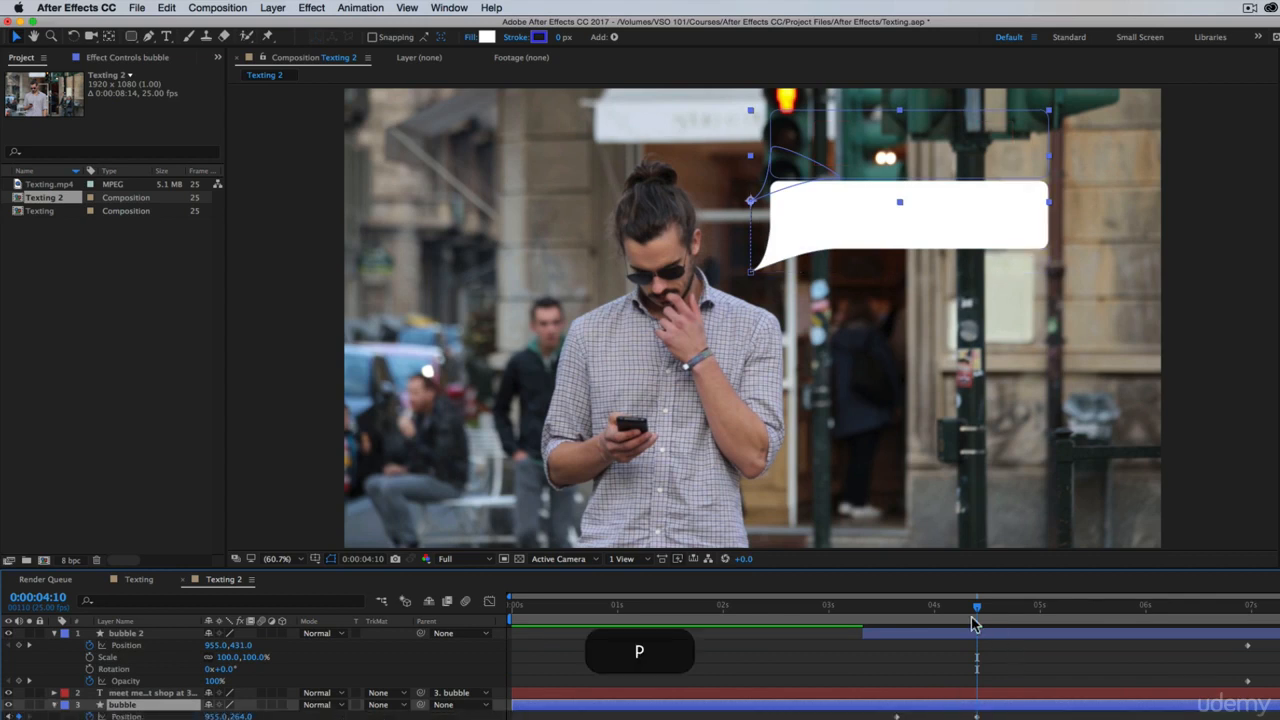
drag(971, 610, 975, 644)
click(940, 636)
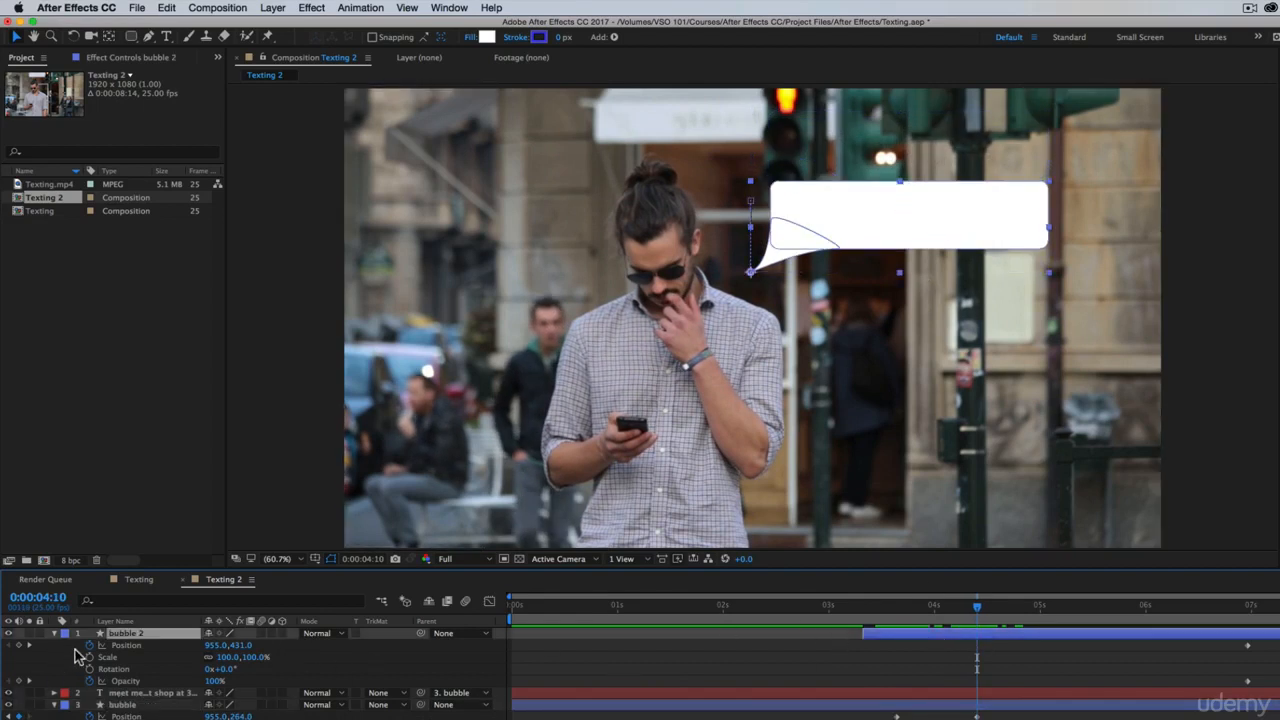
Step: Animate bubble 2's position from 955, 653 at 0:00:03:16 up to 955, 431 at 0:00:04:10, and preview the rise
click(19, 646)
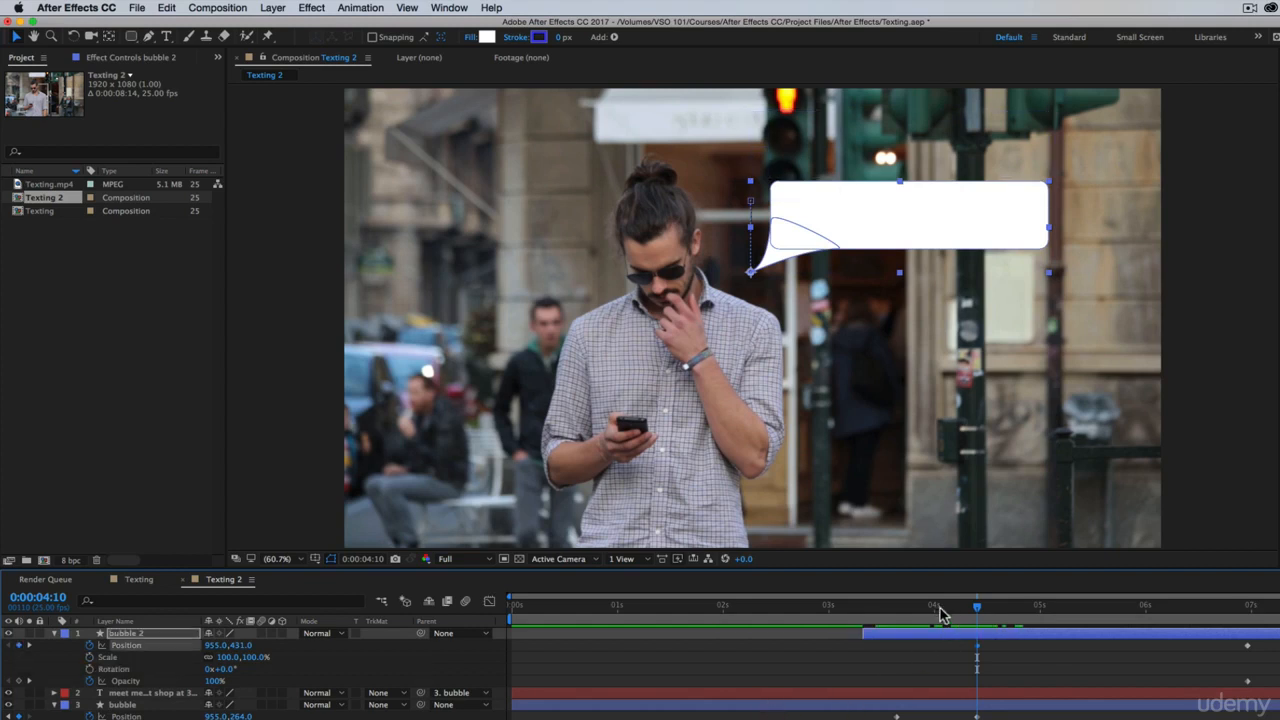
drag(940, 608, 899, 612)
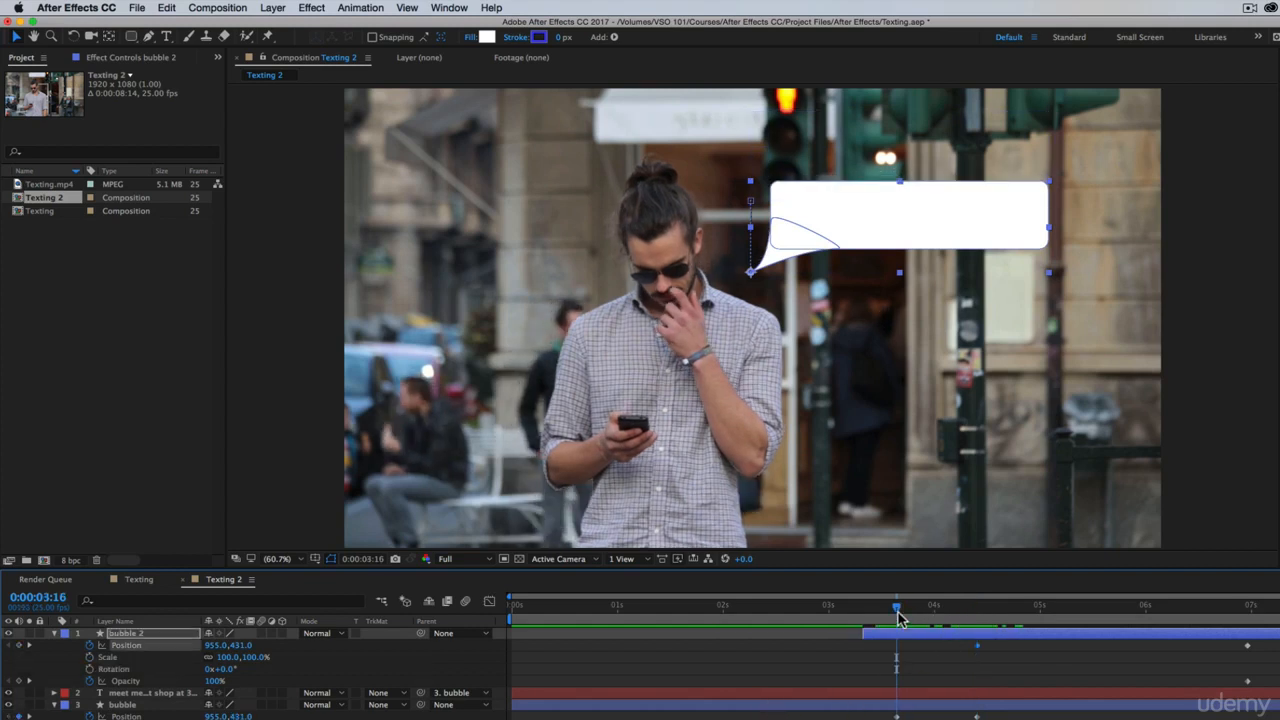
drag(258, 645, 420, 642)
key(space)
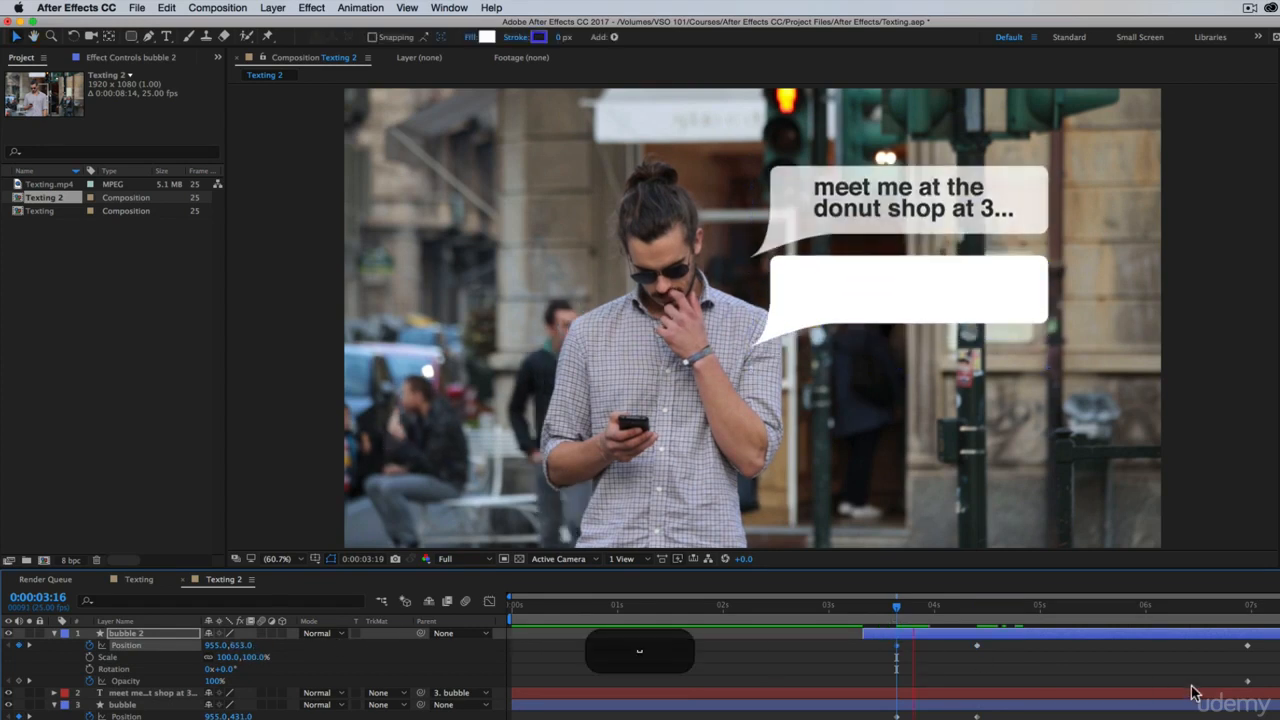
key(space)
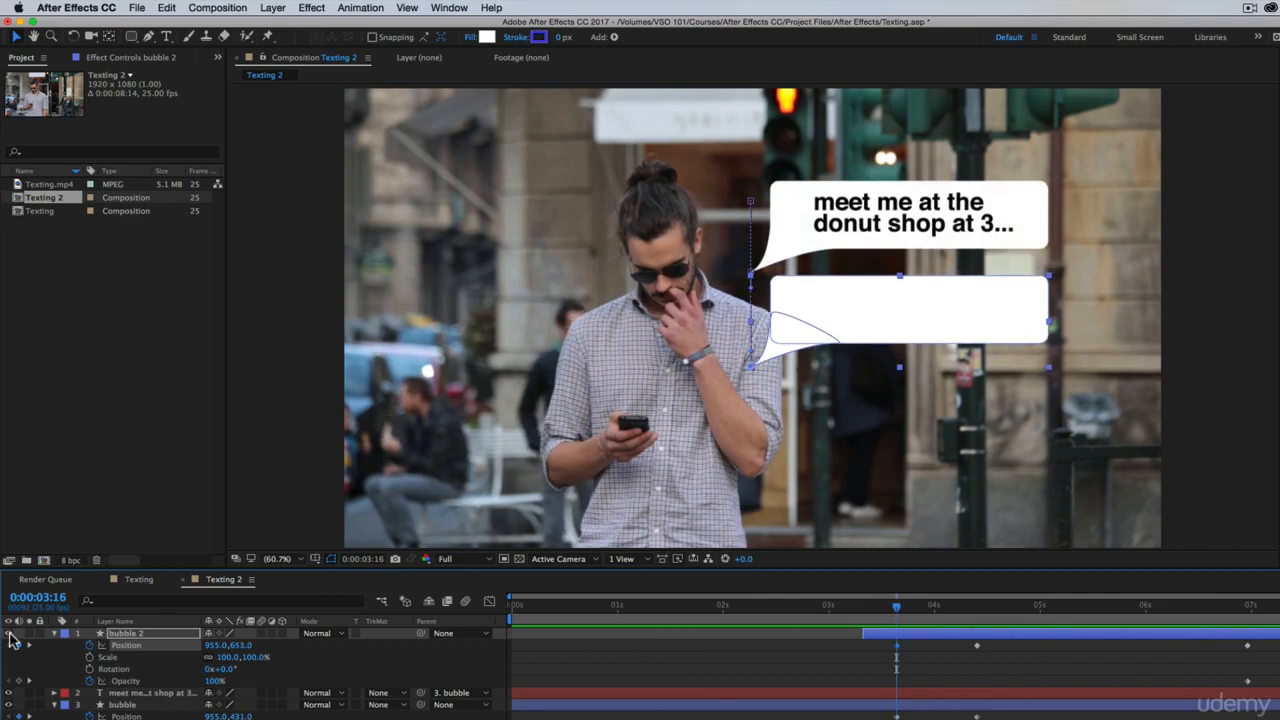
Step: Keyframe bubble 2's opacity from 0% at 0:00:03:16 to 100% at the second position keyframe, and preview the fade-in
click(19, 680)
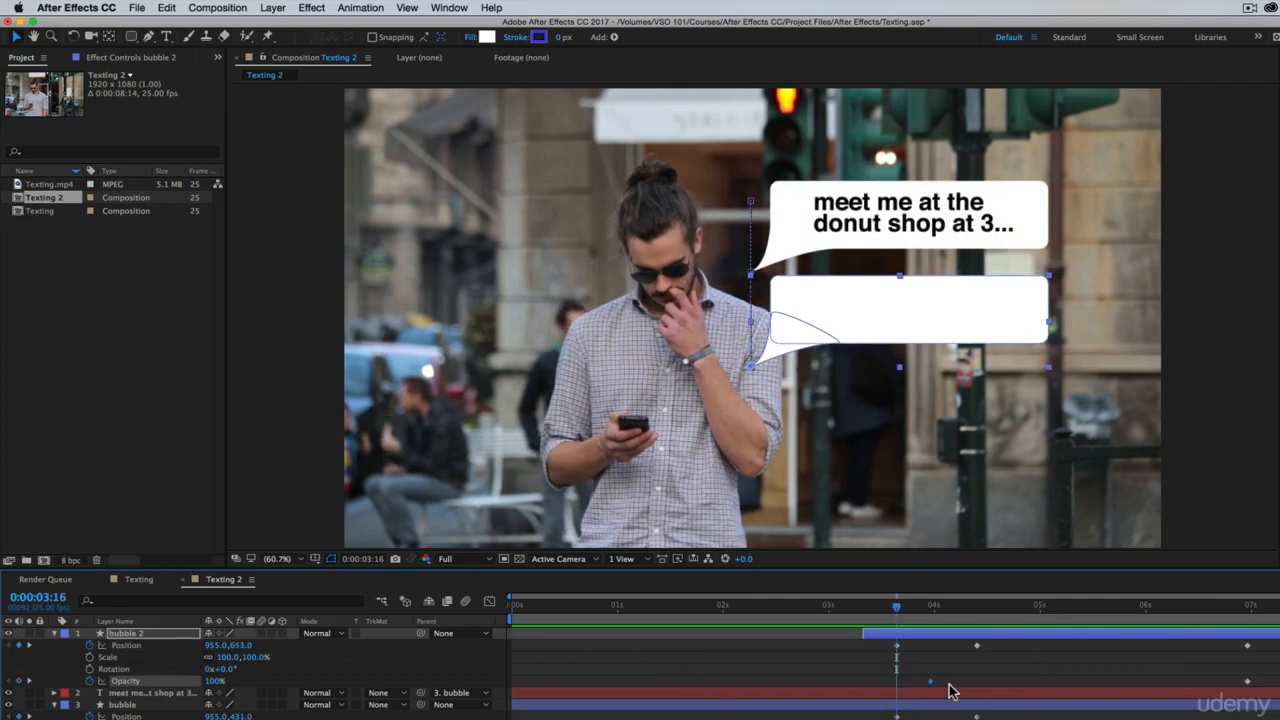
drag(951, 690, 979, 692)
drag(205, 681, 160, 681)
key(space)
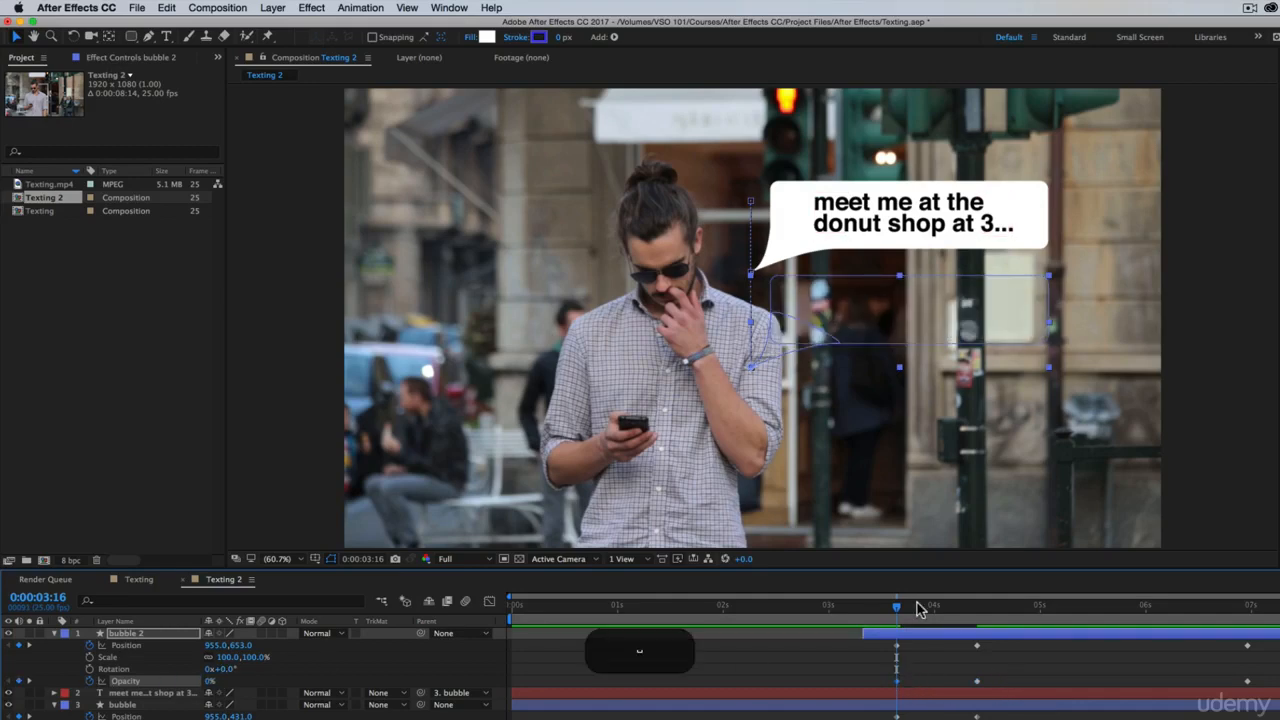
key(space)
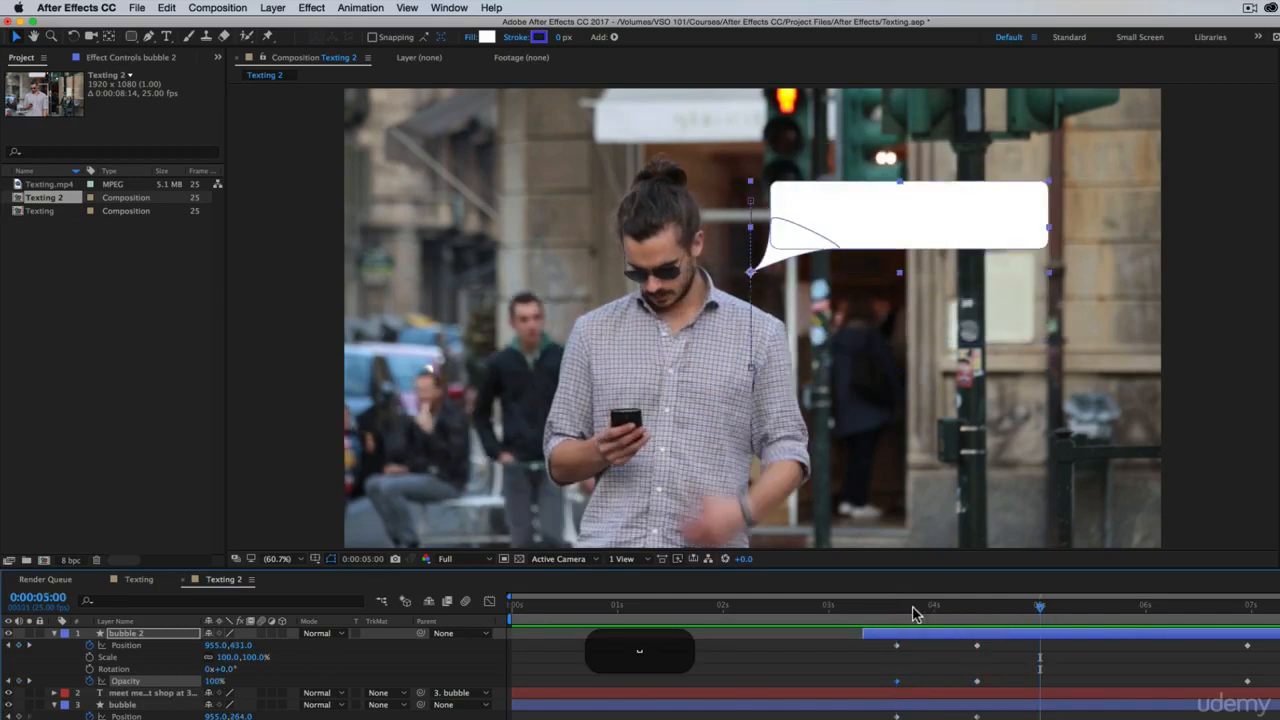
Step: Flip the bubble 2 layer horizontally at 0:00:05:10
drag(912, 604, 1085, 625)
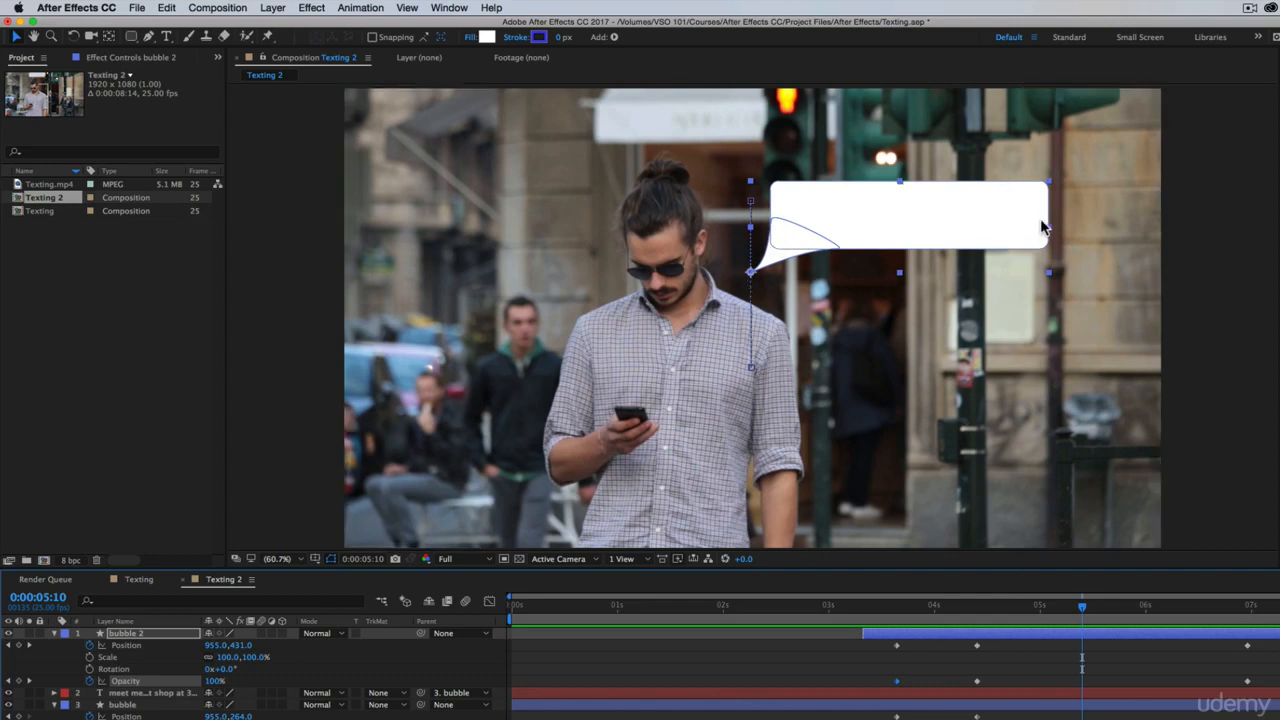
right_click(1062, 633)
mouse_move(1130, 350)
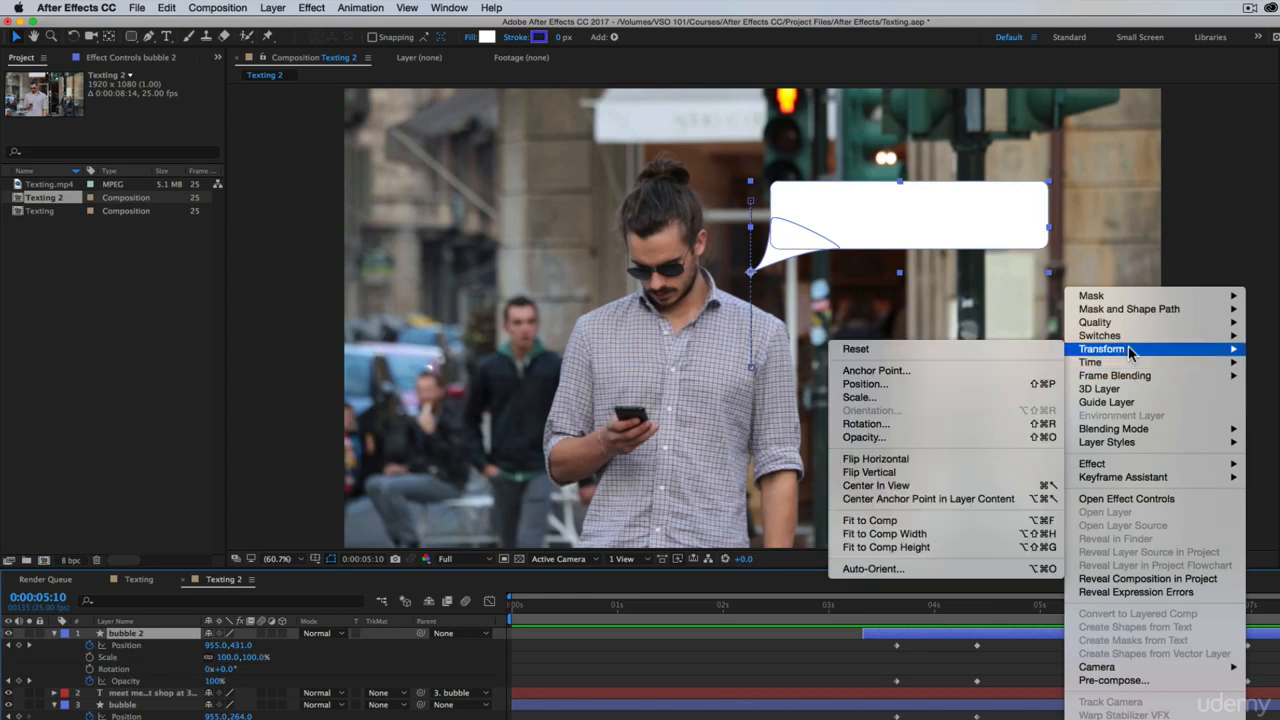
click(908, 460)
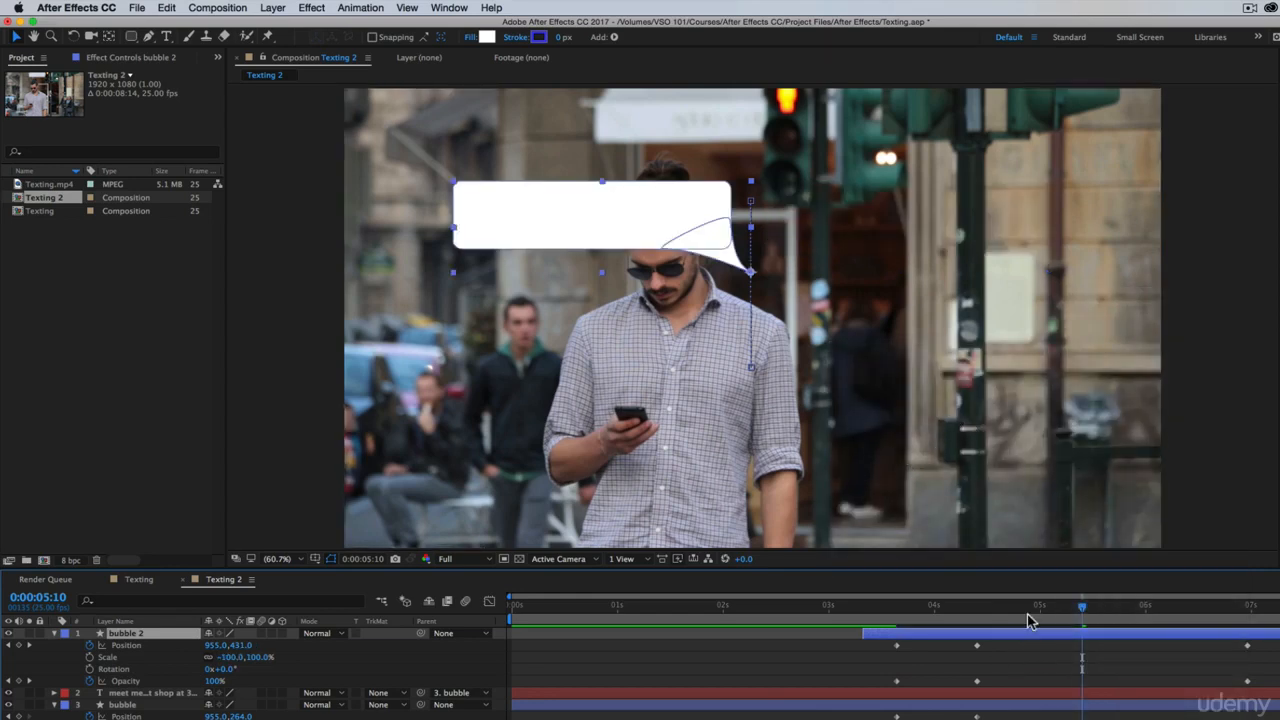
Step: Set bubble 2's anchor point X to 724 so the flipped bubble sits to the right of the man
click(964, 610)
drag(924, 625, 1053, 658)
drag(967, 643, 1031, 625)
key(a)
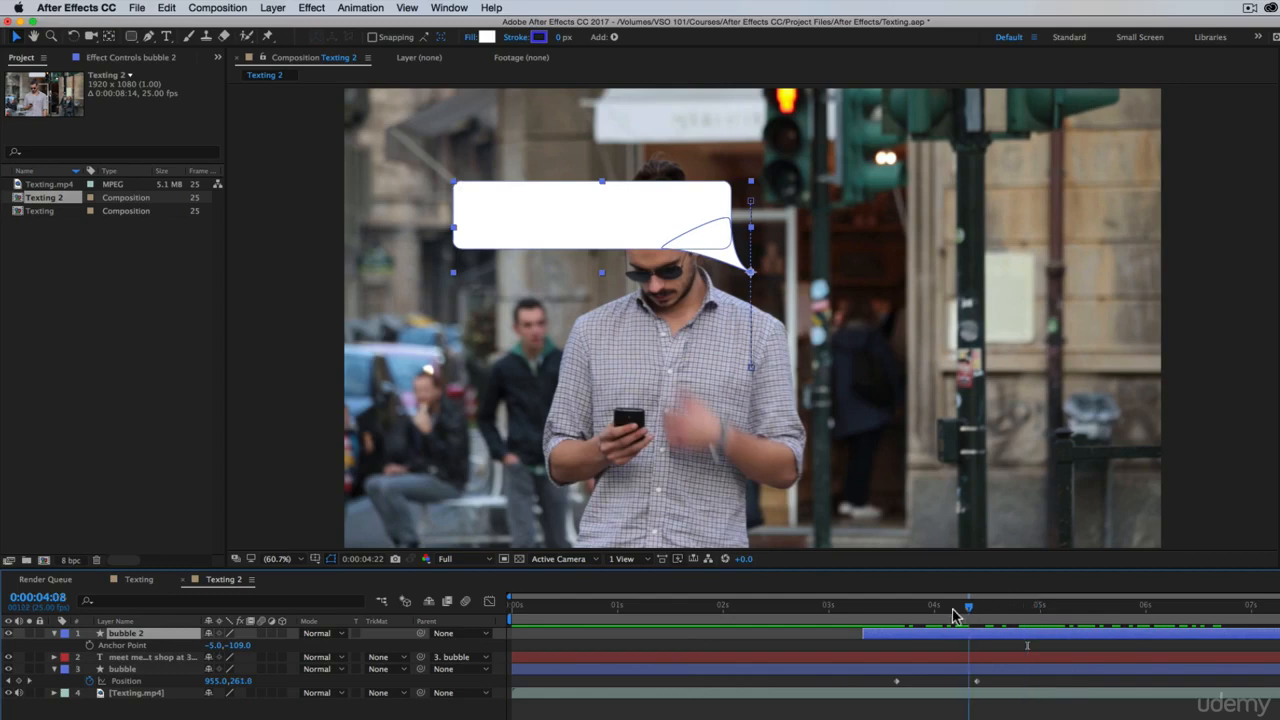
drag(955, 615, 929, 622)
drag(222, 650, 735, 642)
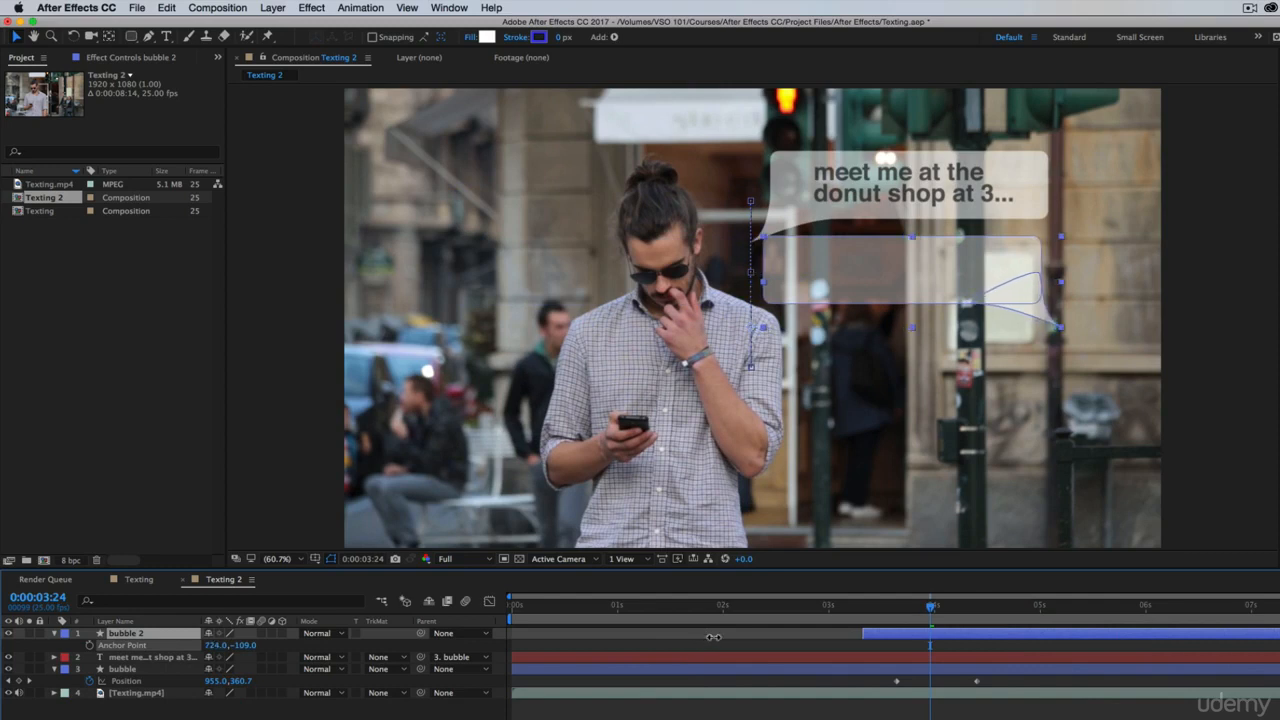
Step: Slide the bubble 2 layer to start at about 3.5 seconds, and reveal its keyframes to check the timing
mouse_move(930, 612)
mouse_down()
mouse_move(1003, 611)
mouse_move(914, 631)
mouse_move(924, 642)
mouse_move(945, 641)
mouse_move(907, 607)
mouse_move(955, 617)
mouse_up()
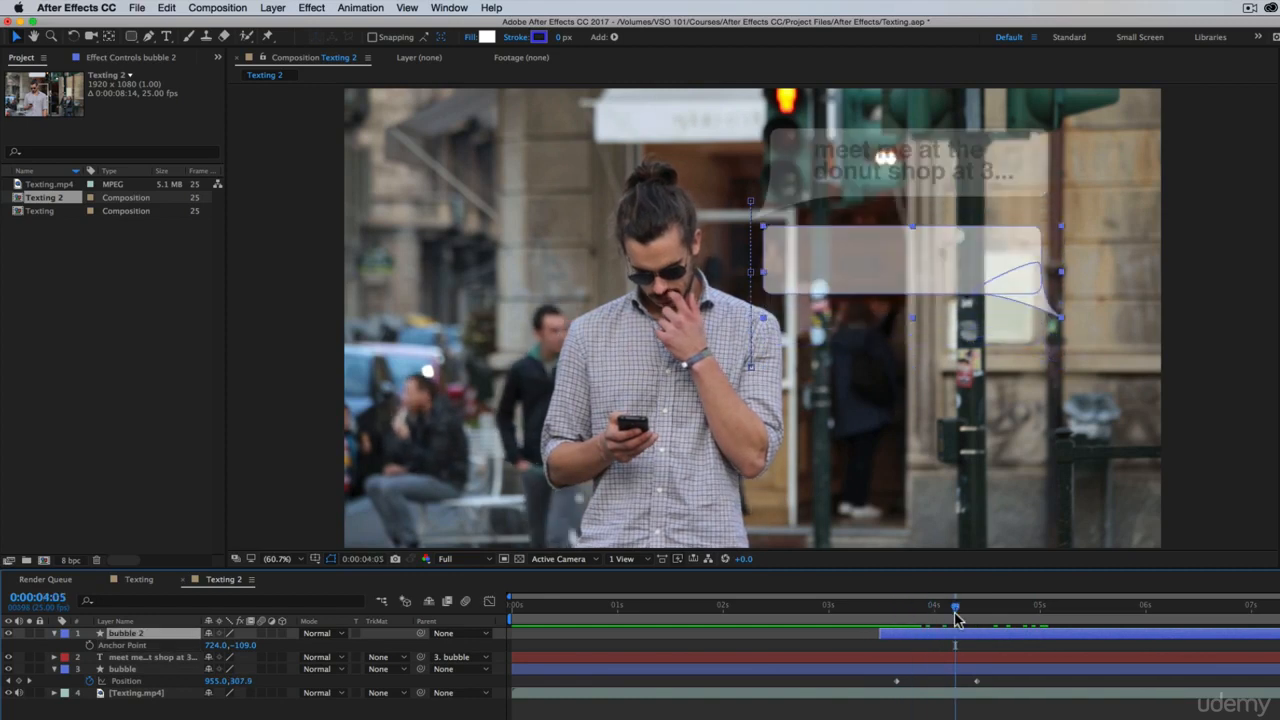
key(u)
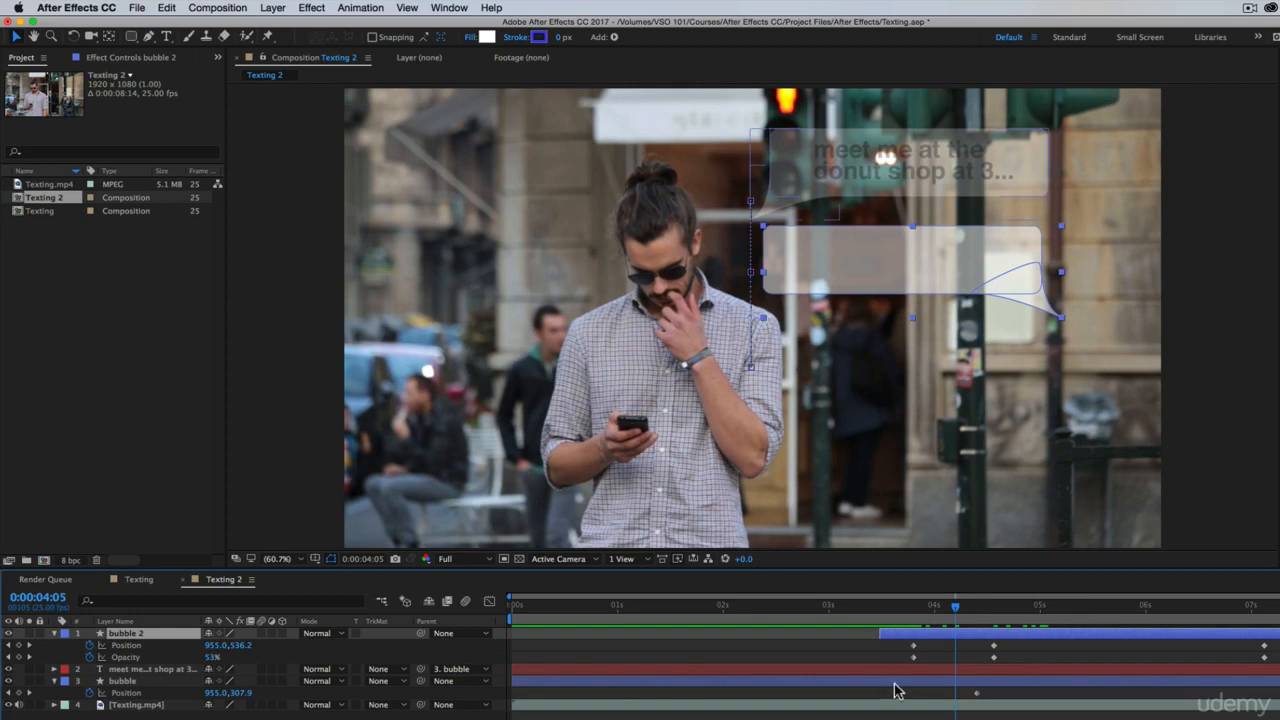
drag(921, 610, 1106, 615)
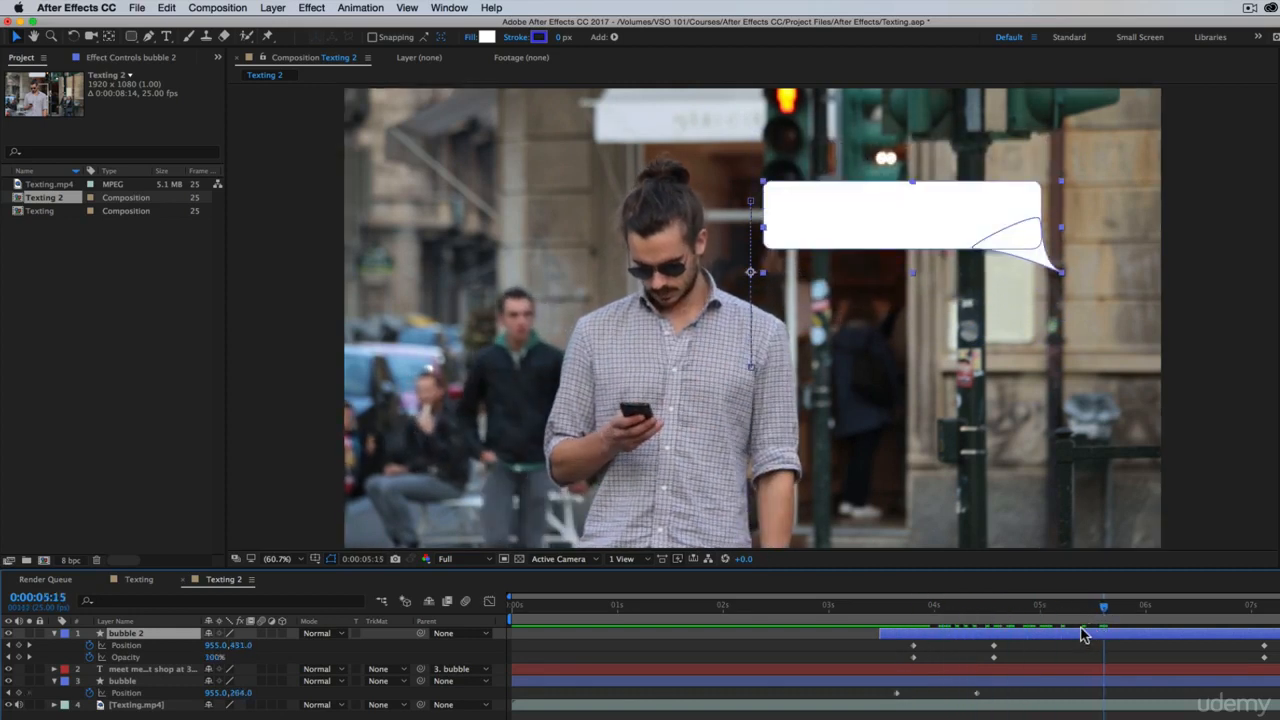
Step: Change bubble 2's shape fill to the blue 3E7DC4
click(490, 38)
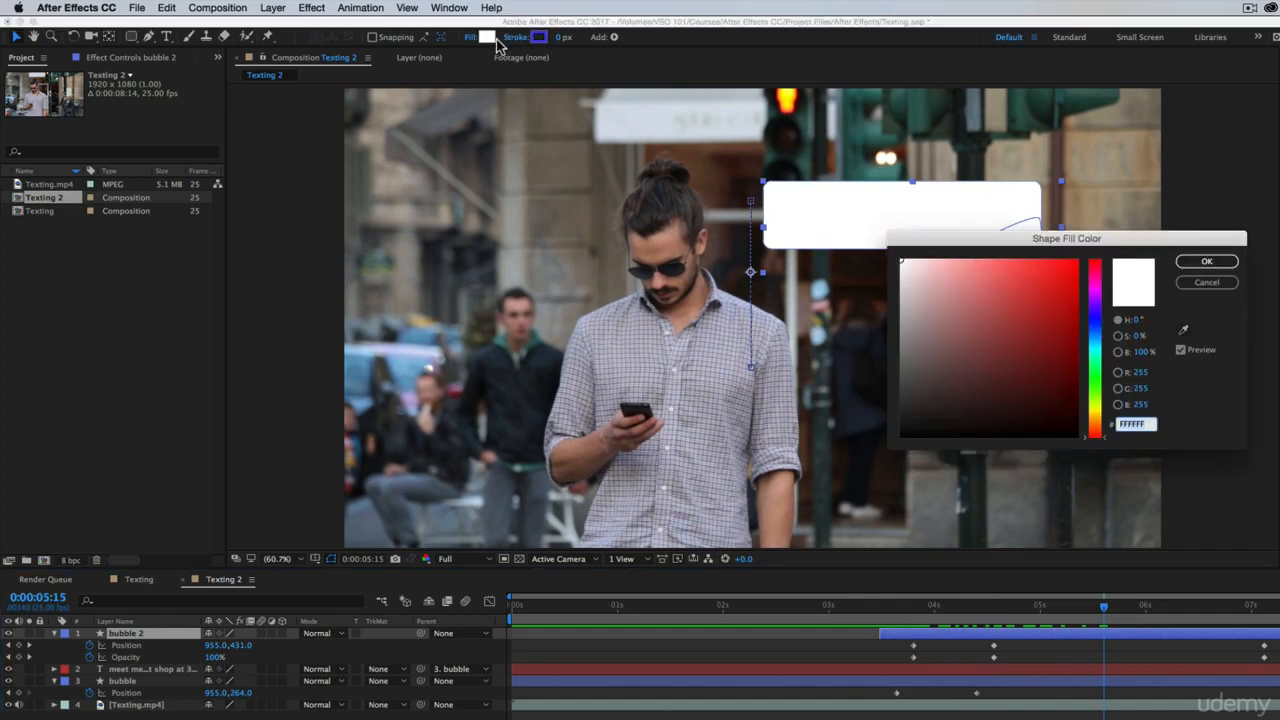
click(1098, 332)
mouse_move(1040, 292)
mouse_down()
mouse_move(1021, 253)
mouse_move(1019, 298)
mouse_up()
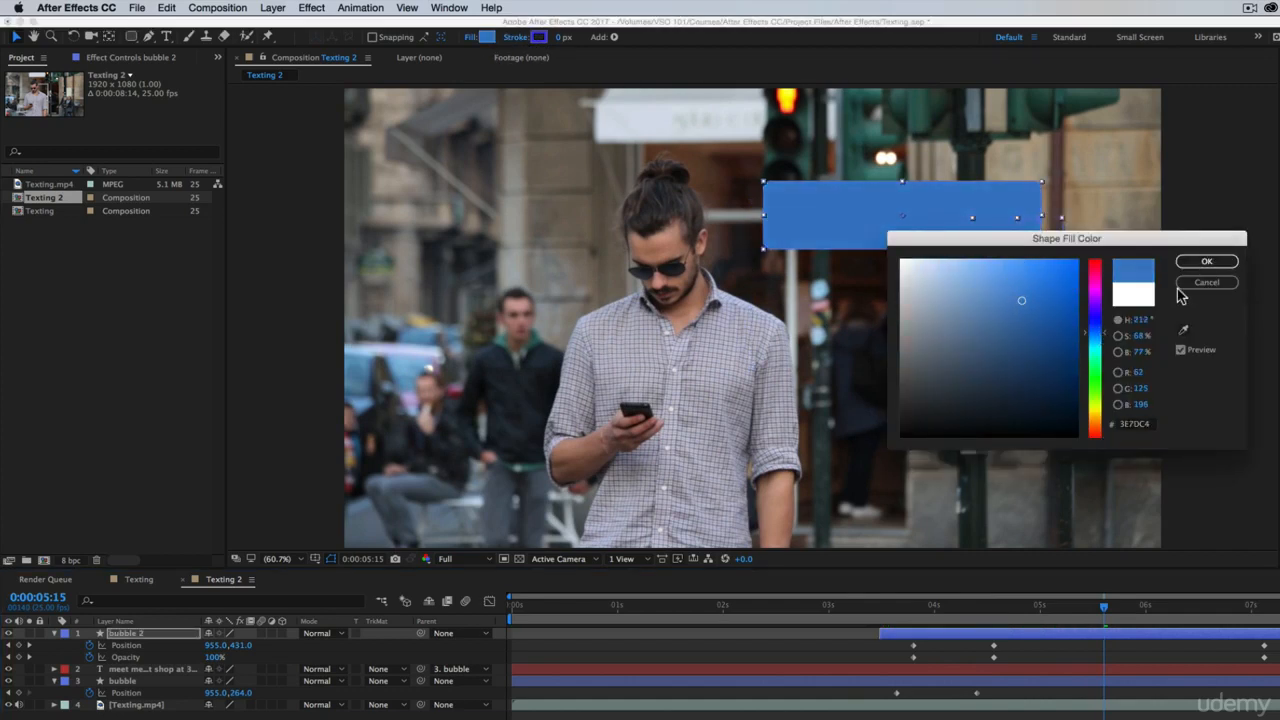
click(1207, 261)
Step: Review both bubbles in Texting 2, select the original bubble layer, and compare their look with the semi-transparent reply in the Texting composition
drag(920, 606, 712, 608)
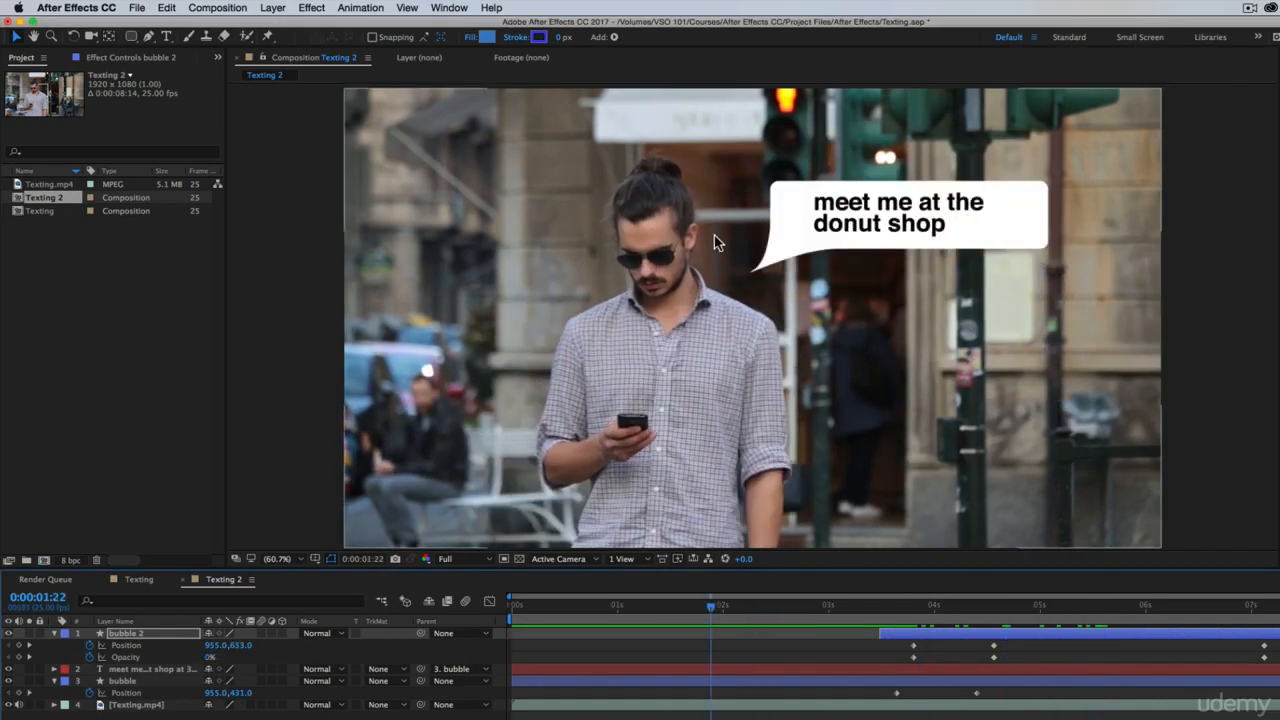
drag(1045, 611, 1090, 612)
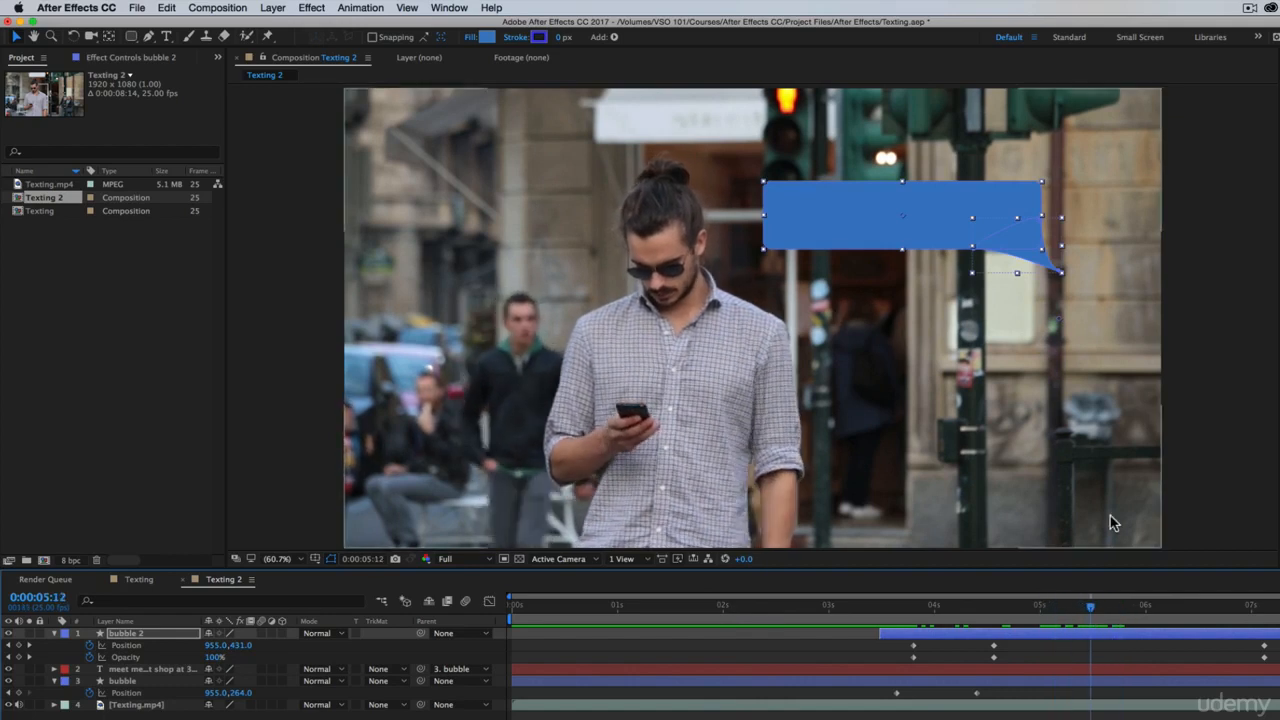
click(689, 606)
click(737, 684)
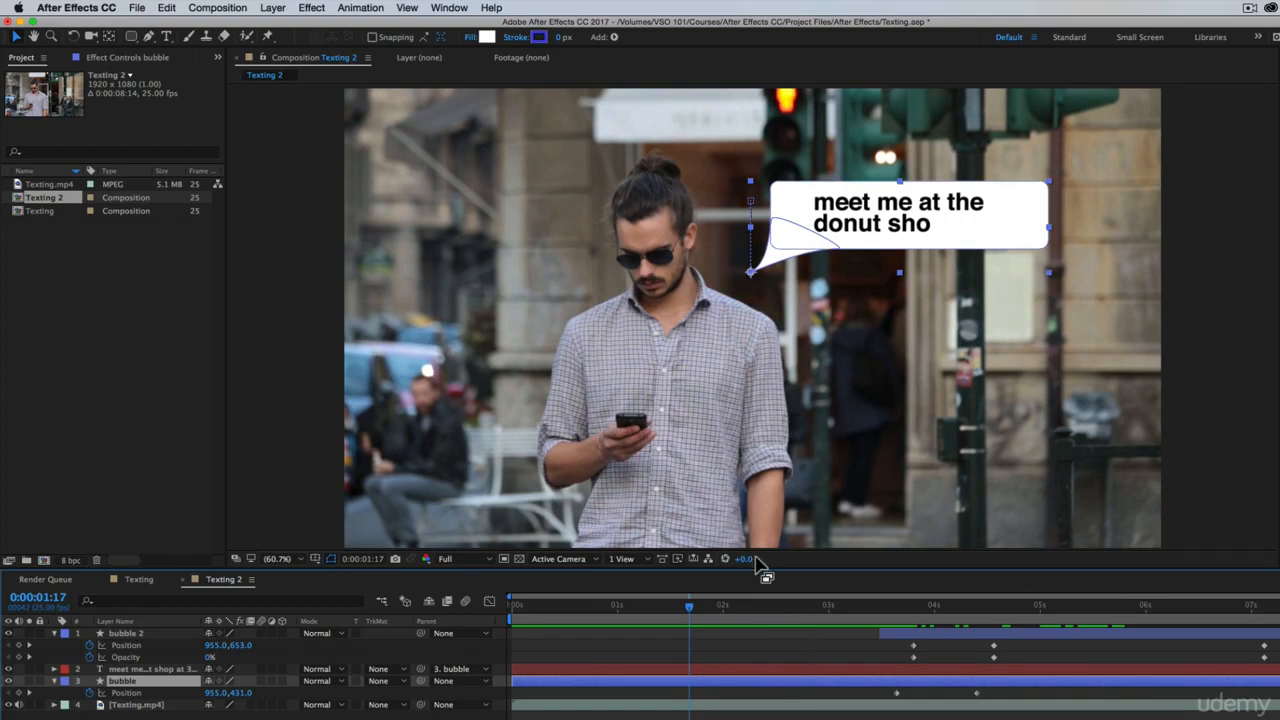
click(150, 580)
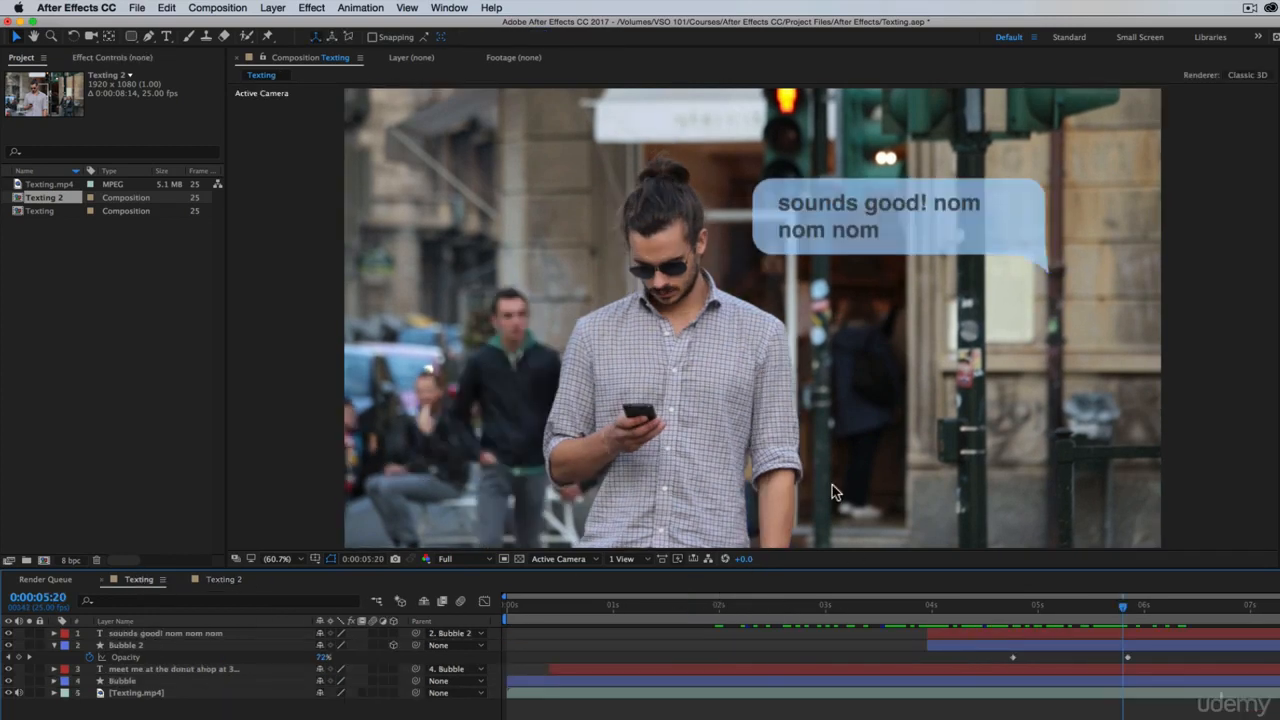
drag(978, 606, 1058, 570)
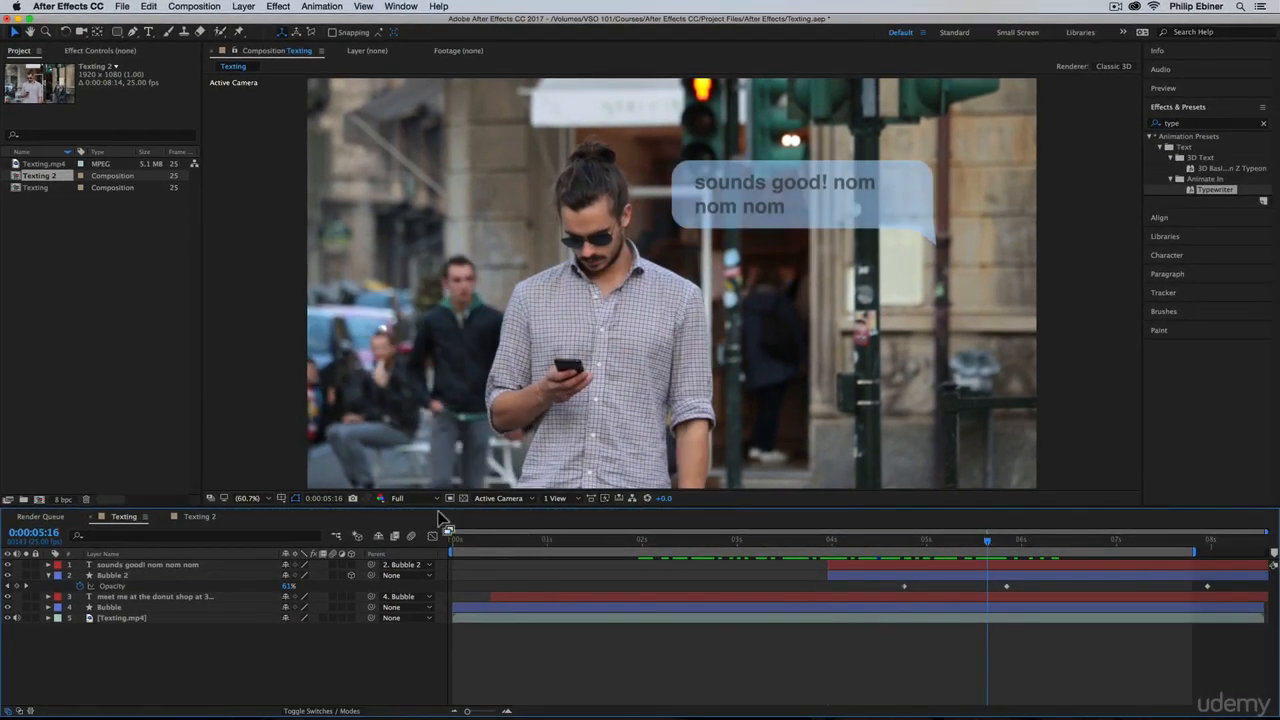
click(198, 517)
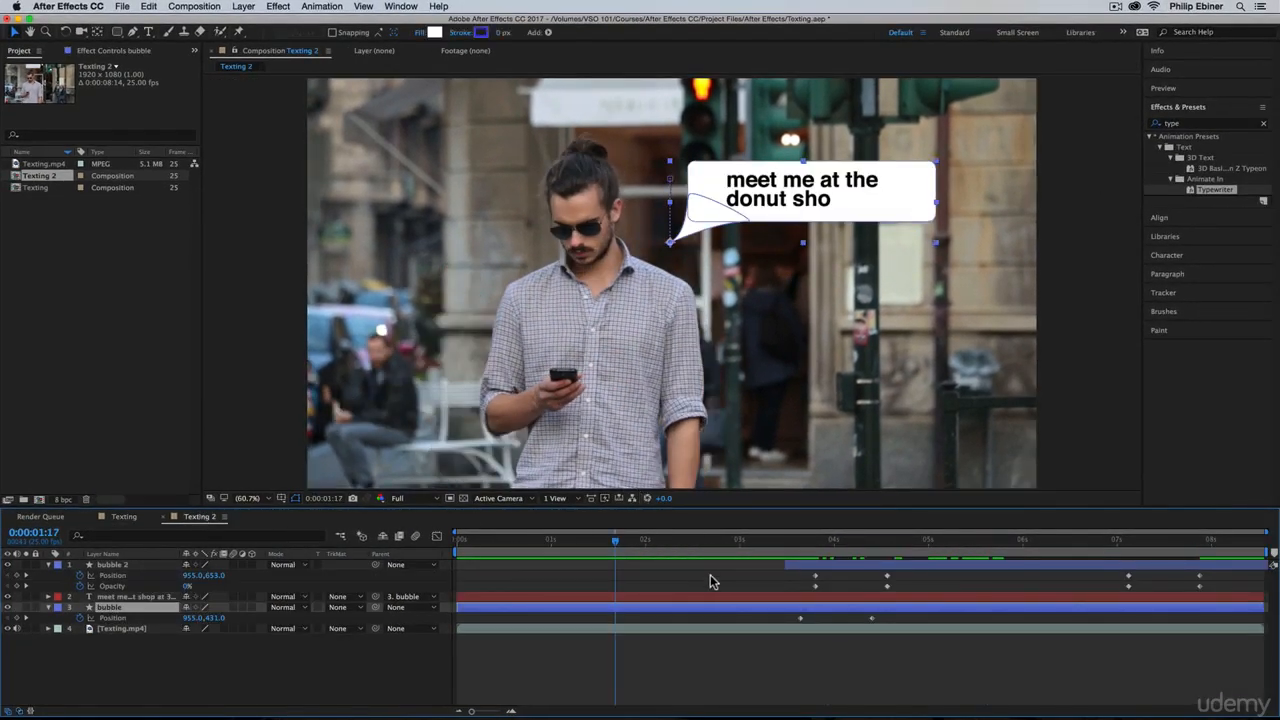
Step: Set the original bubble's opacity keyframe at 0:00:03:16 to 75%
key(t)
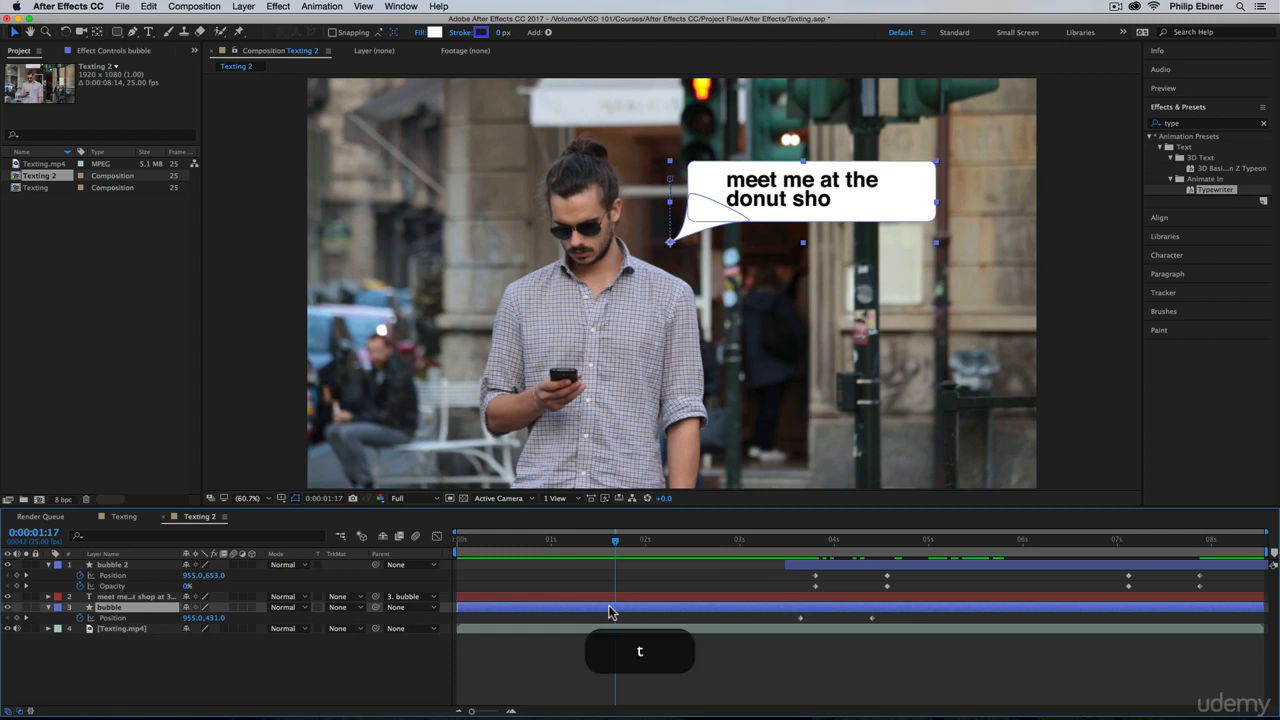
click(800, 541)
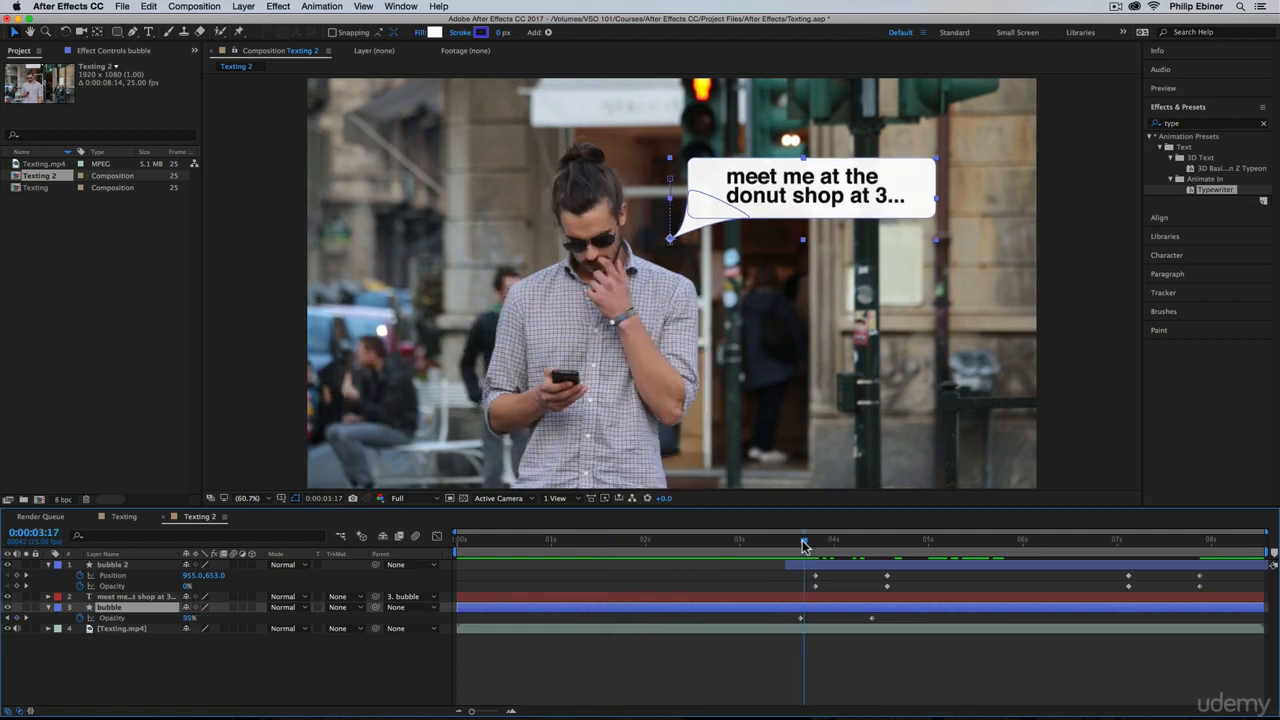
click(192, 618)
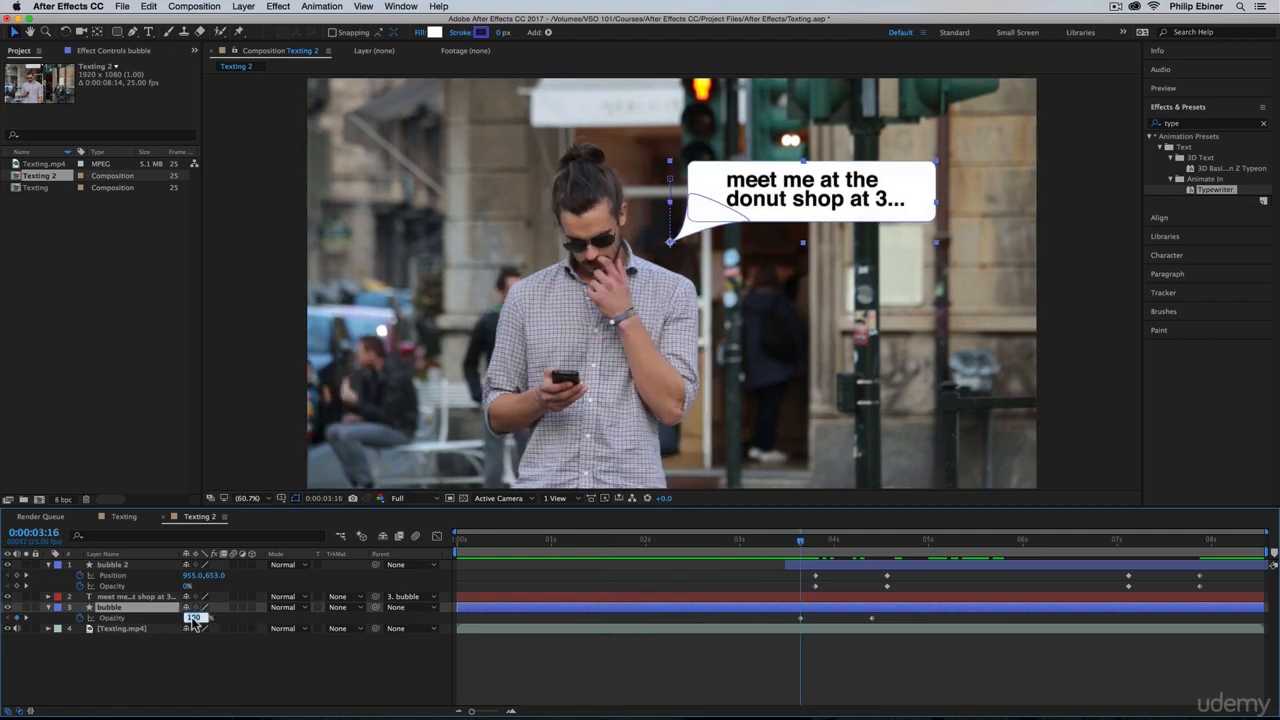
text(75)
key(Return)
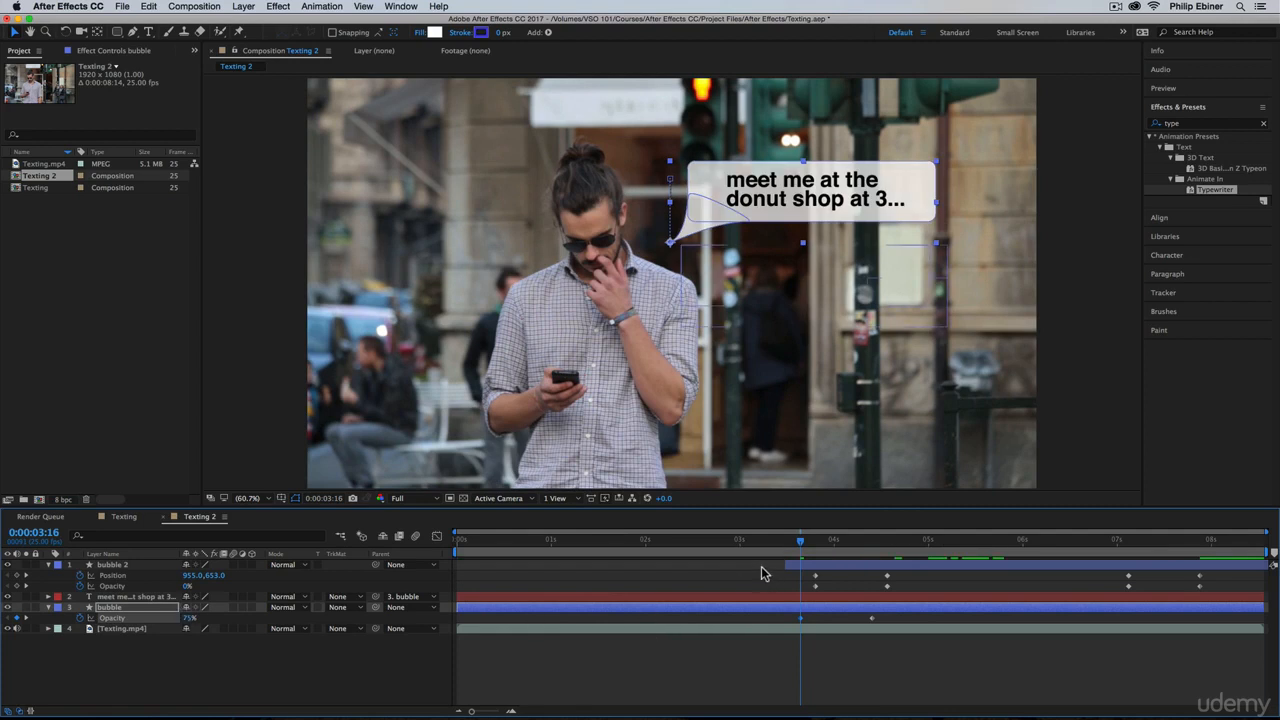
Step: Set bubble 2's opacity keyframes at 0:00:04:14 and 0:00:07:03 to 75%
drag(805, 545, 891, 545)
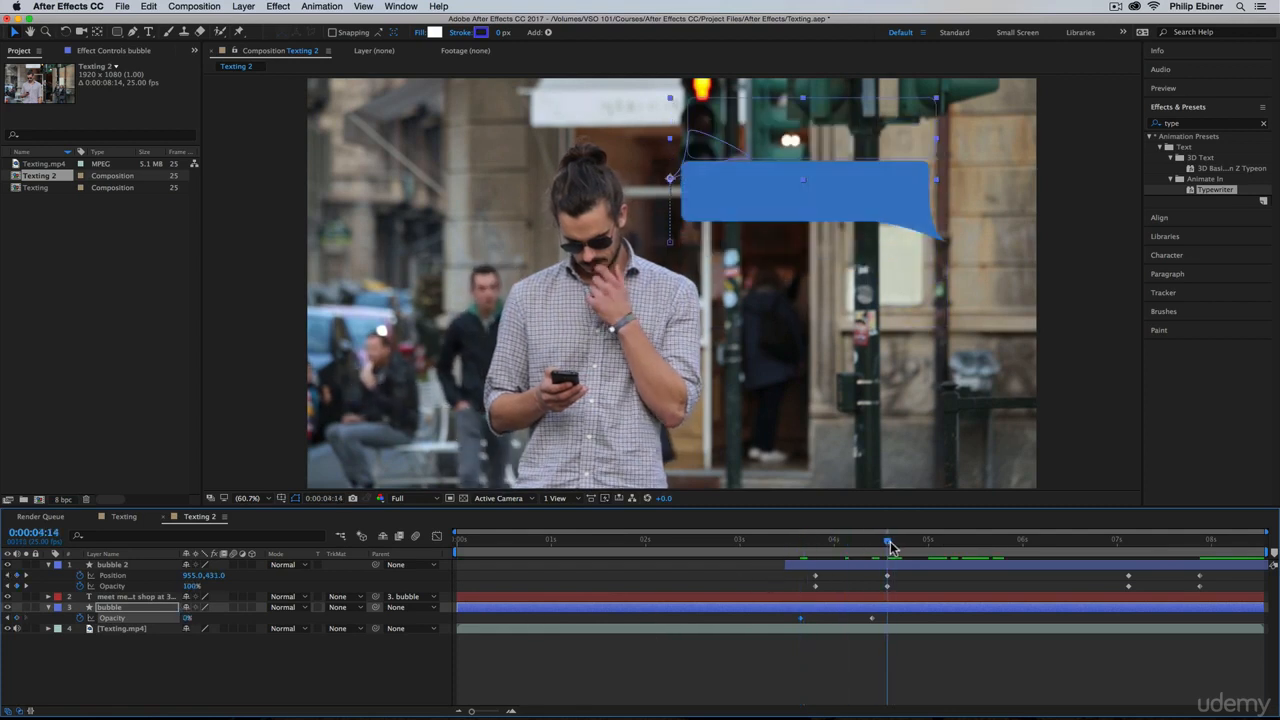
click(889, 566)
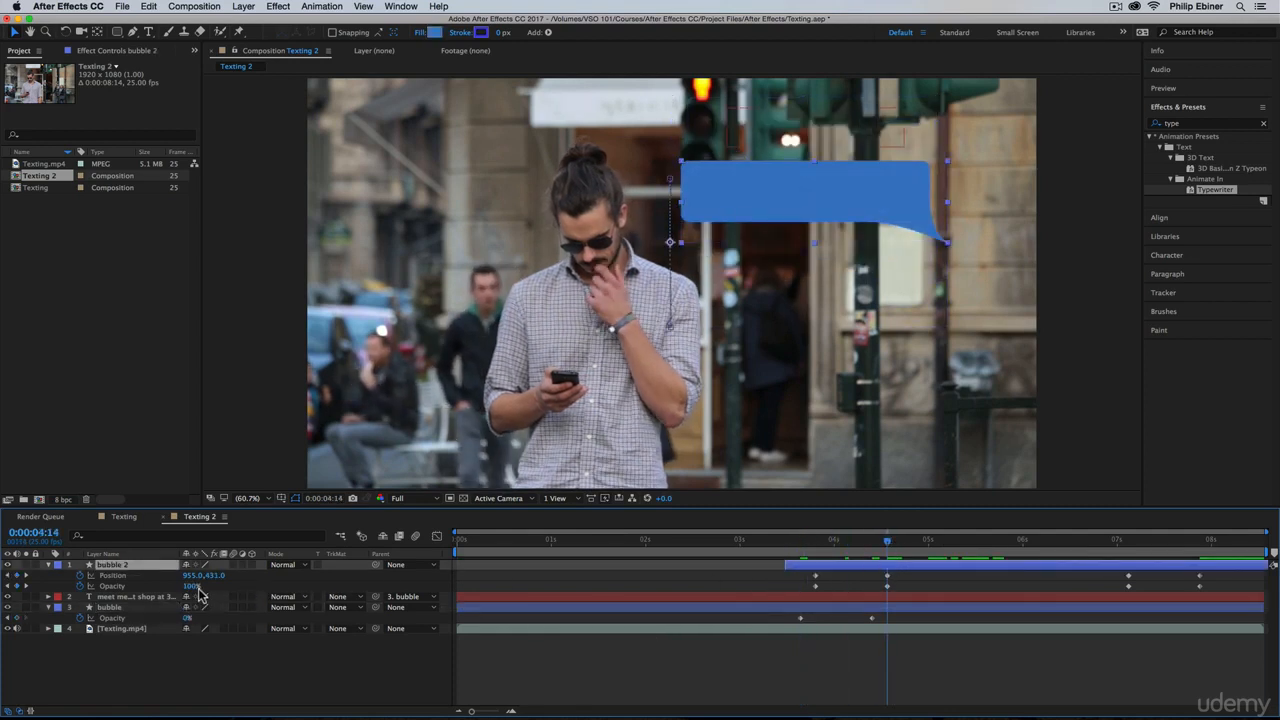
click(887, 587)
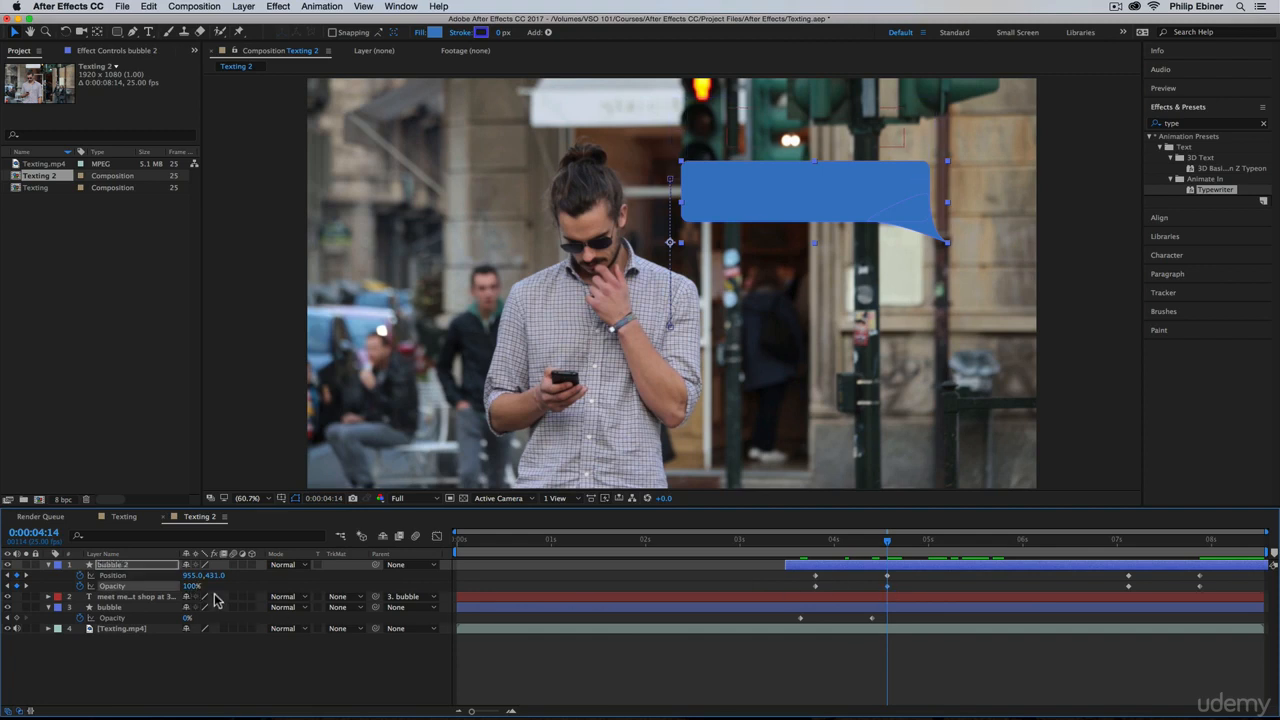
text(75)
key(Return)
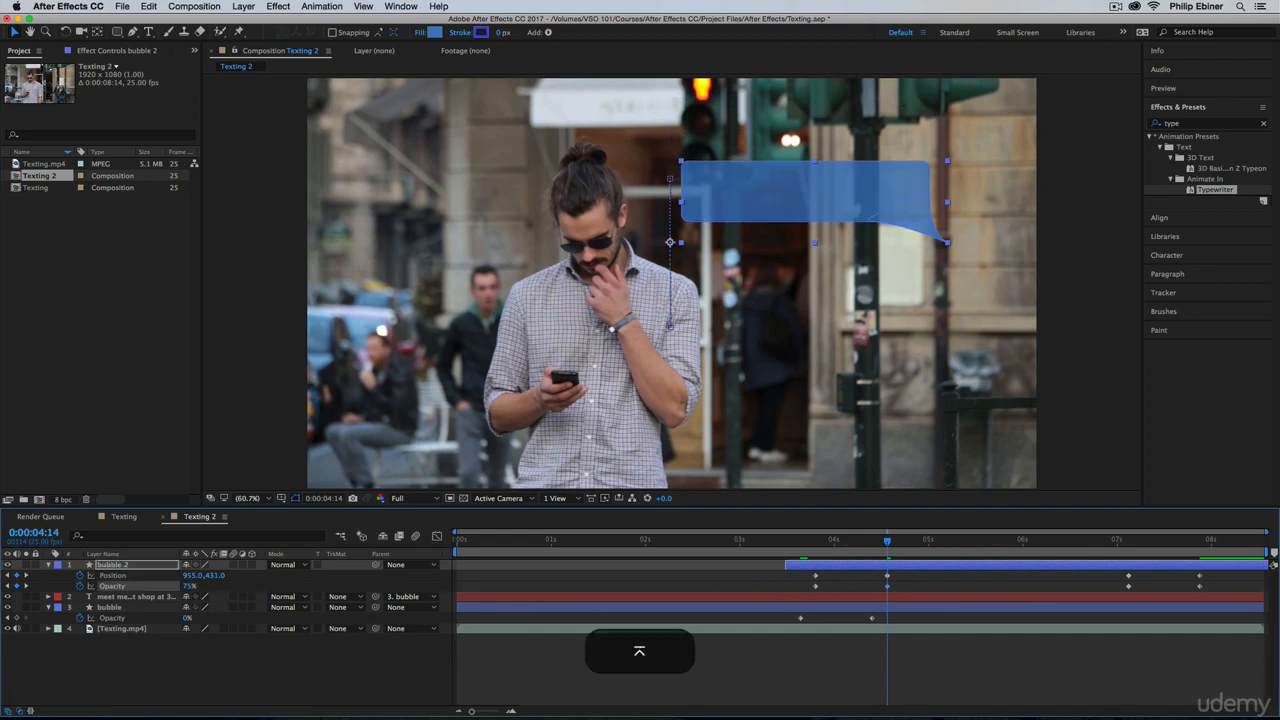
click(1129, 541)
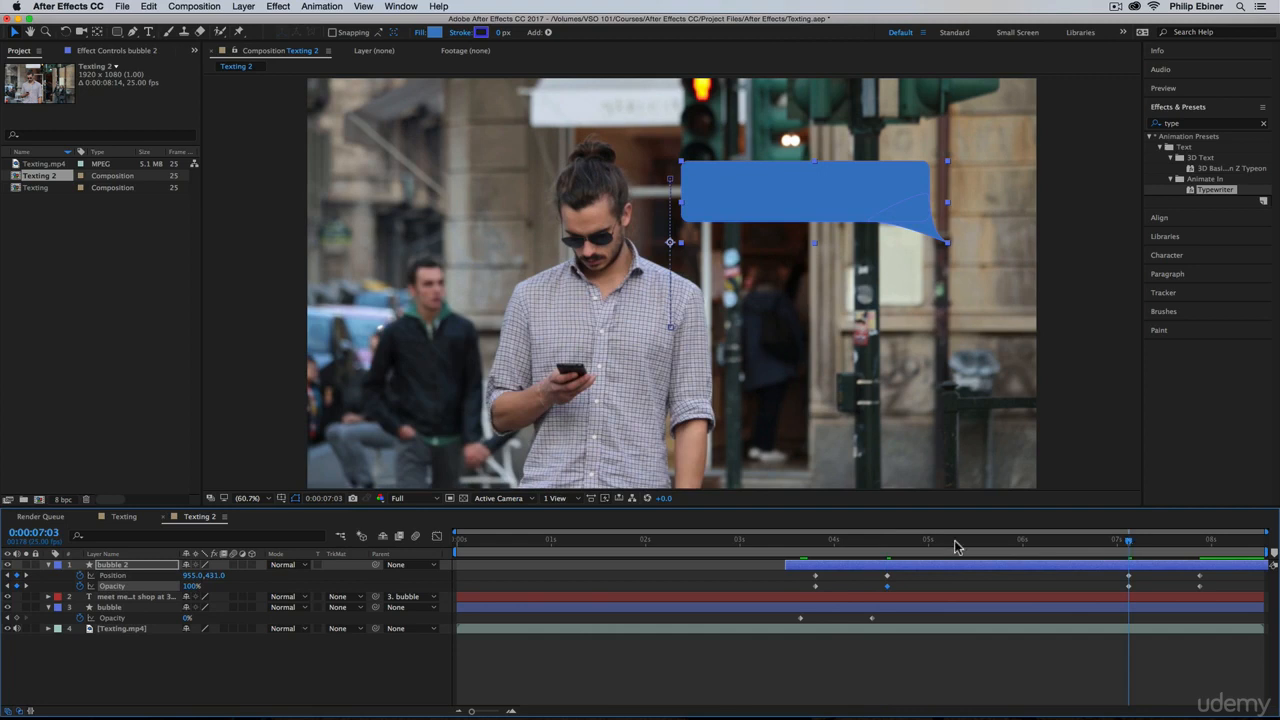
text(75)
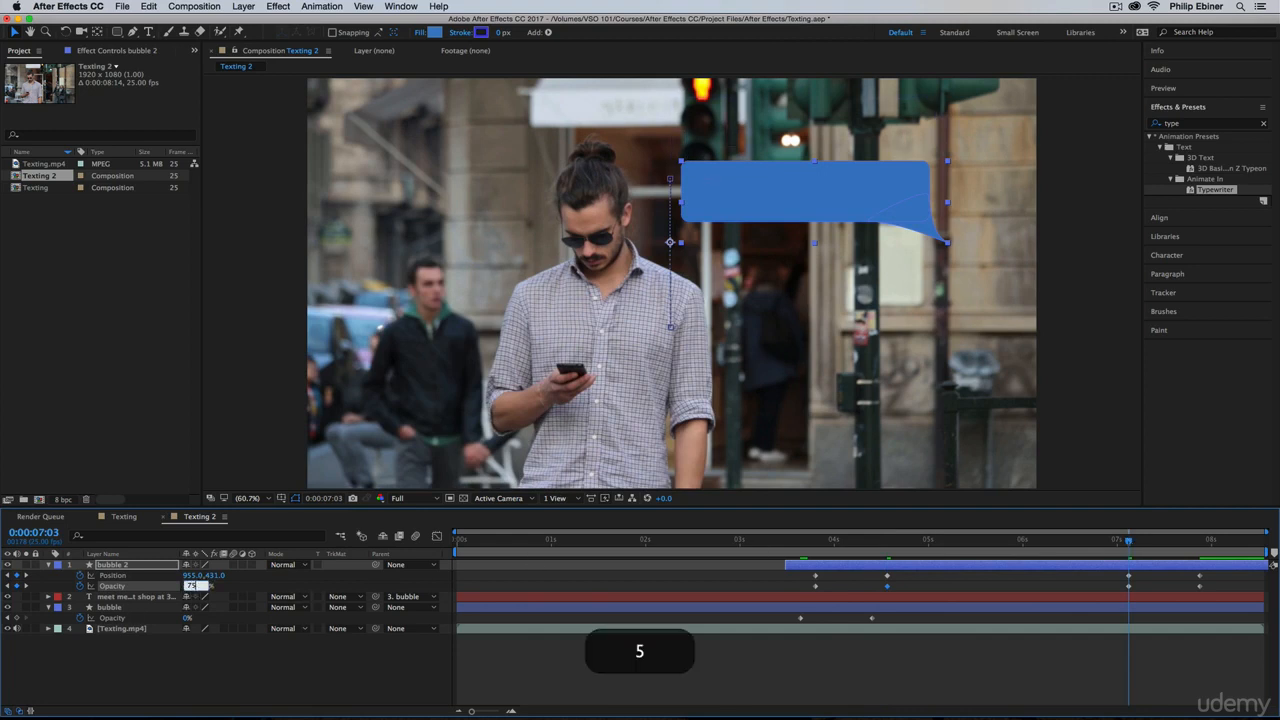
key(Return)
Step: Add the two-line text "sounds good... nom. nom. nom." inside the blue bubble at 0:00:04:23
drag(848, 538, 921, 560)
click(953, 576)
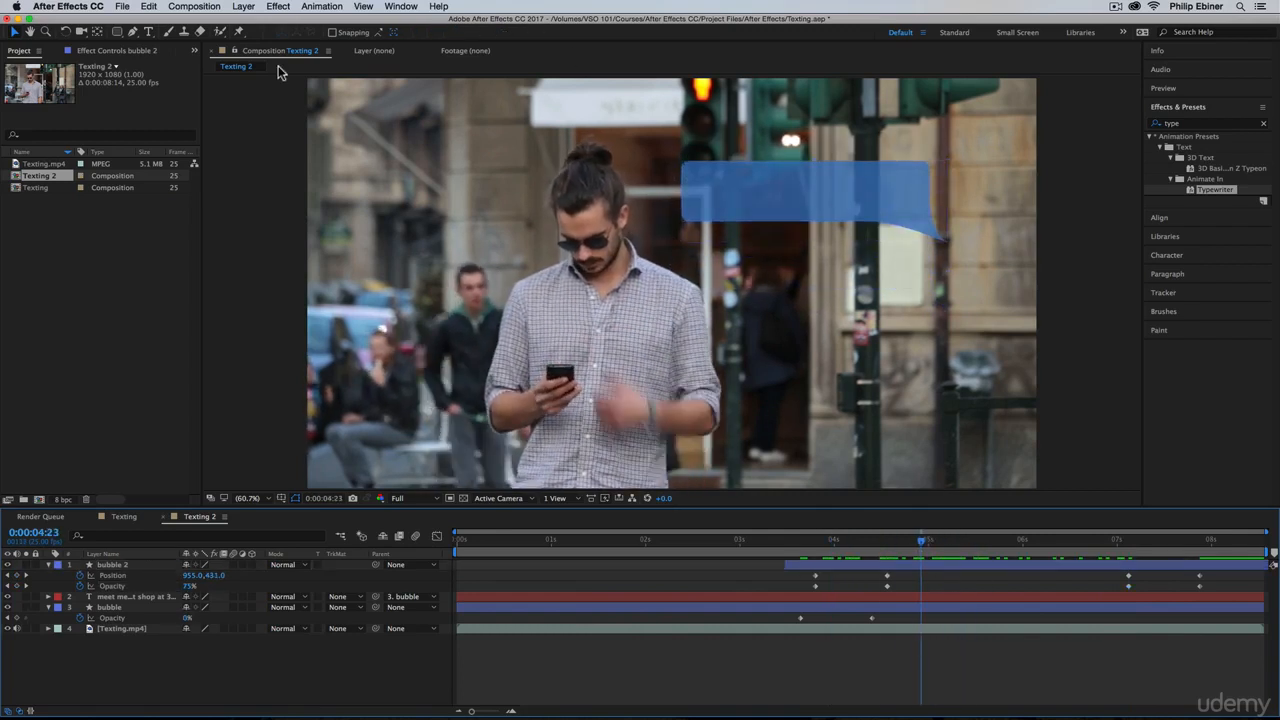
click(150, 32)
click(715, 180)
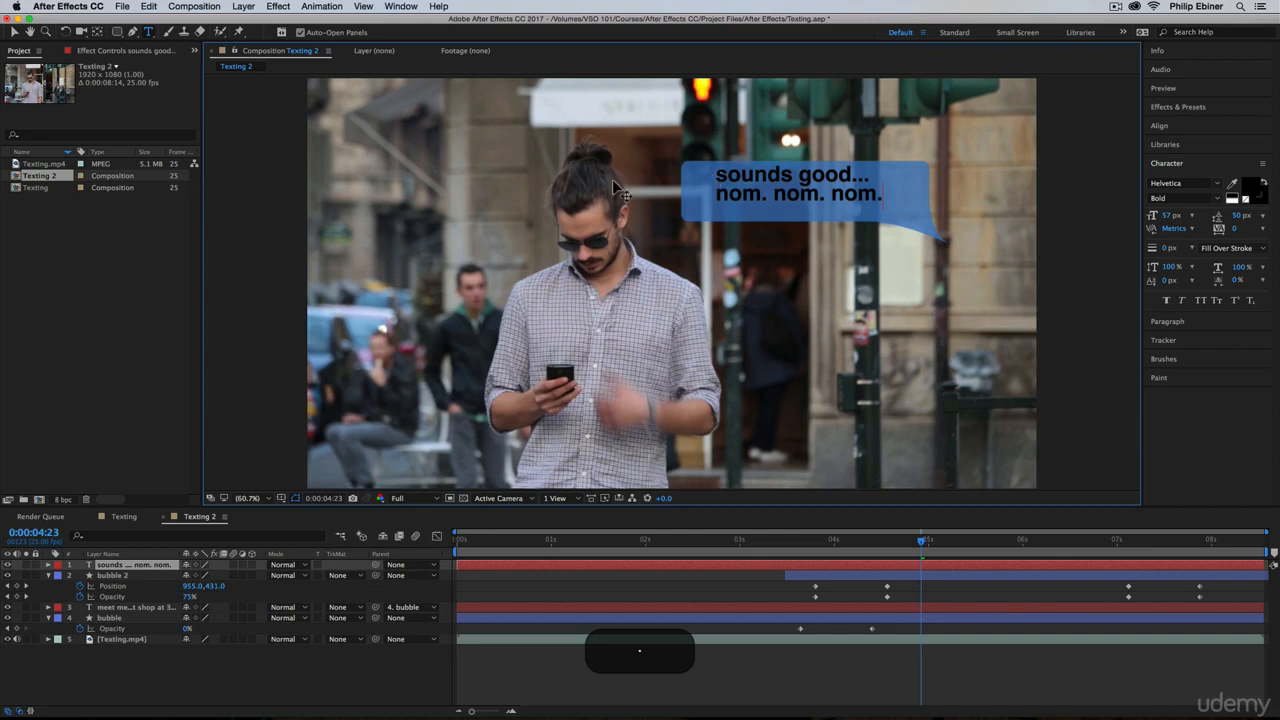
Step: Move the reply text slightly lower to centre it in the blue bubble and slide its layer to start together with bubble 2
click(124, 516)
drag(920, 547, 985, 550)
click(199, 517)
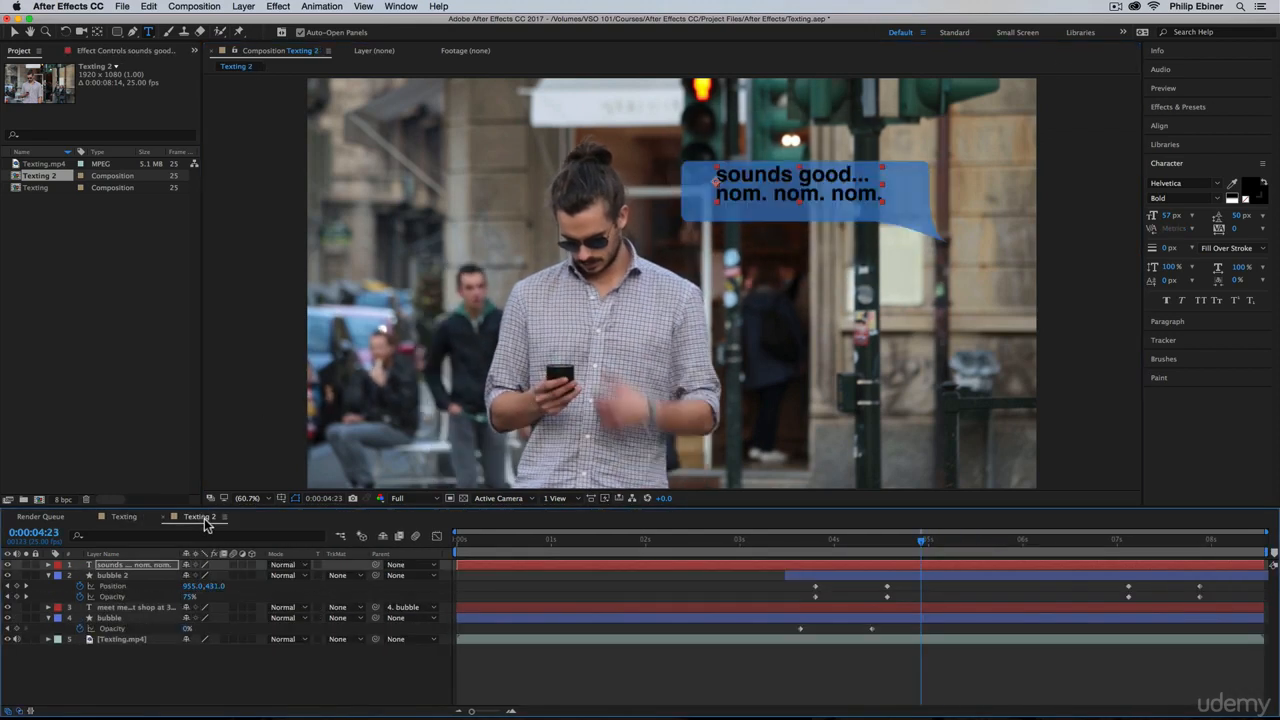
click(15, 33)
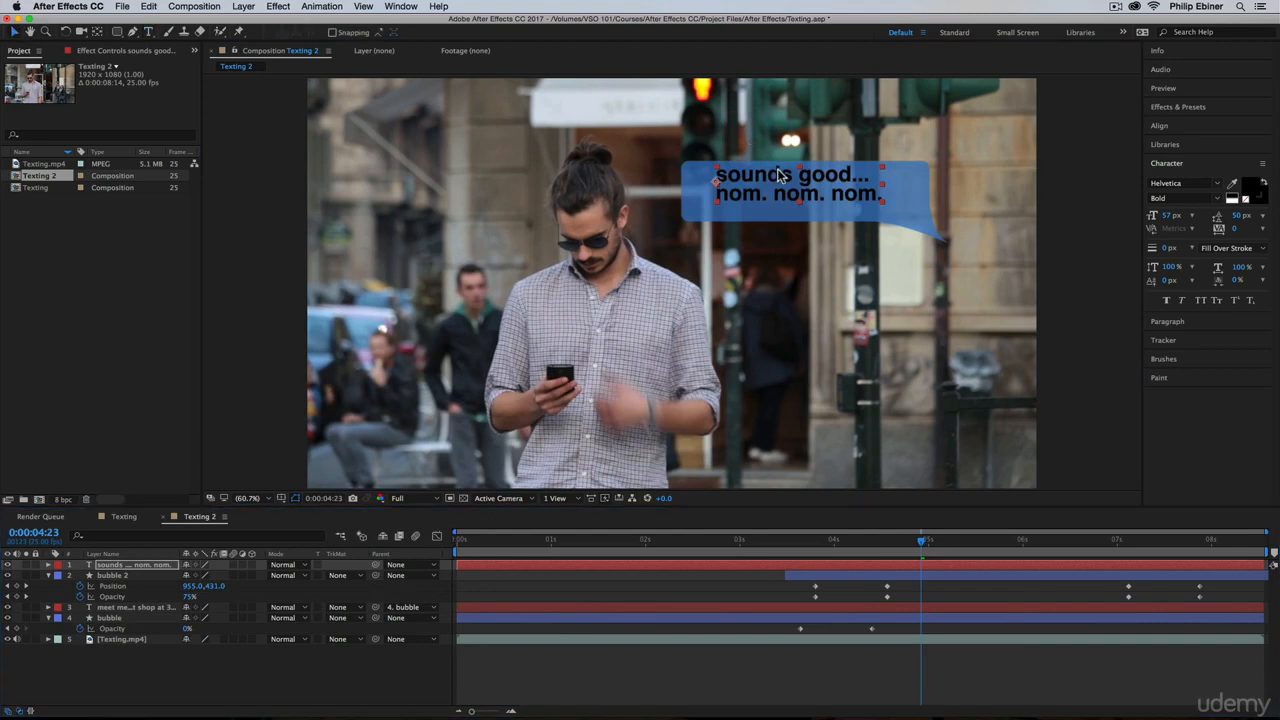
drag(779, 171, 782, 182)
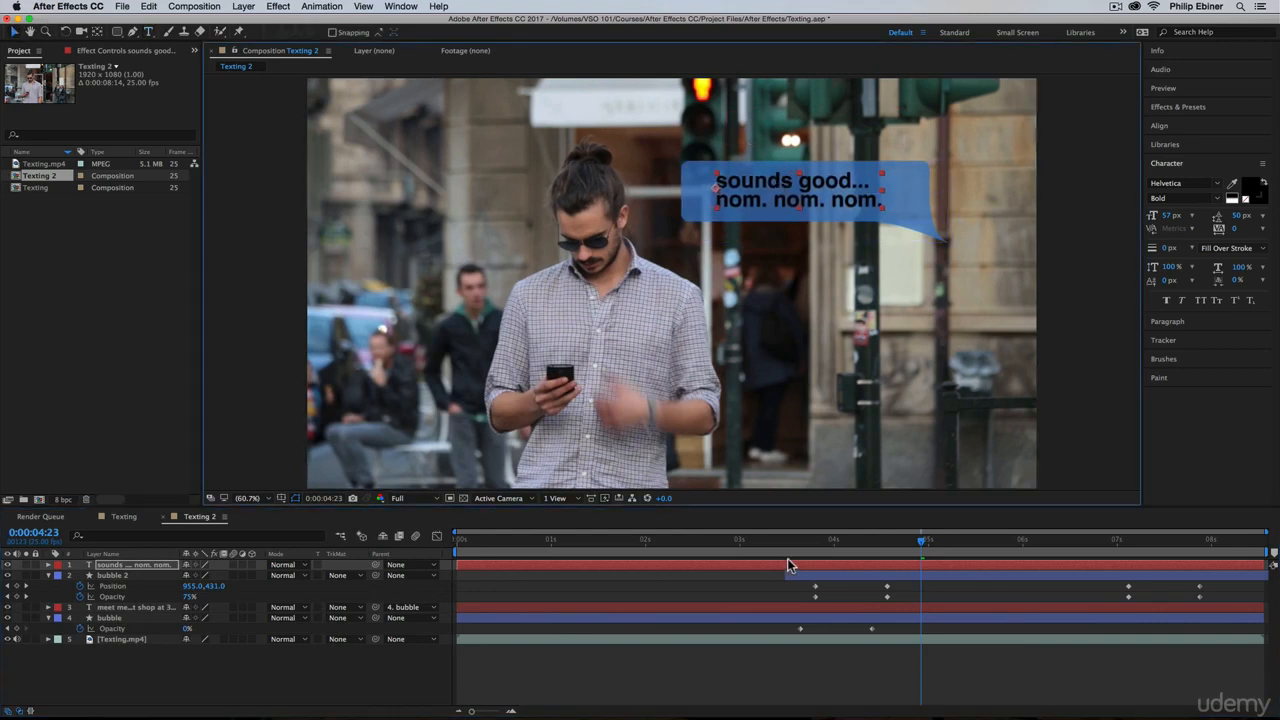
drag(503, 568, 821, 573)
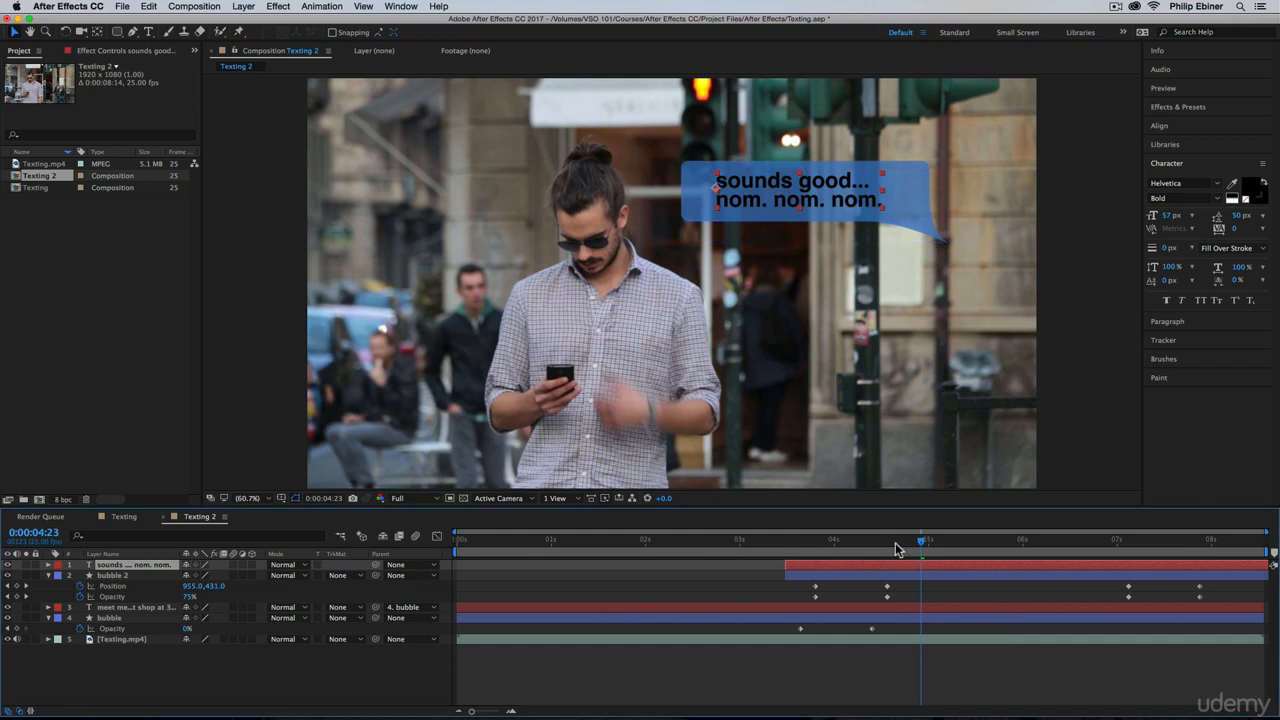
Step: Parent the reply text layer to bubble 2 and preview their combined movement from 0:00:03:20
key(space)
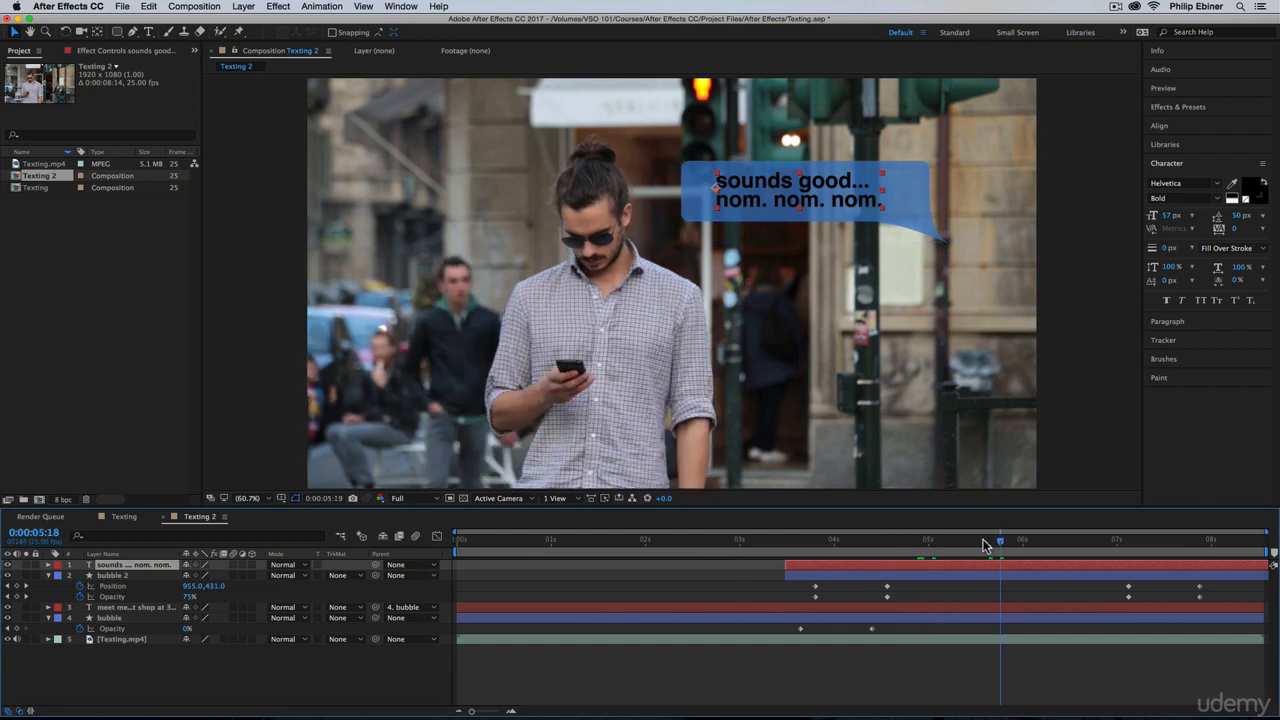
drag(375, 565, 130, 575)
click(816, 556)
key(space)
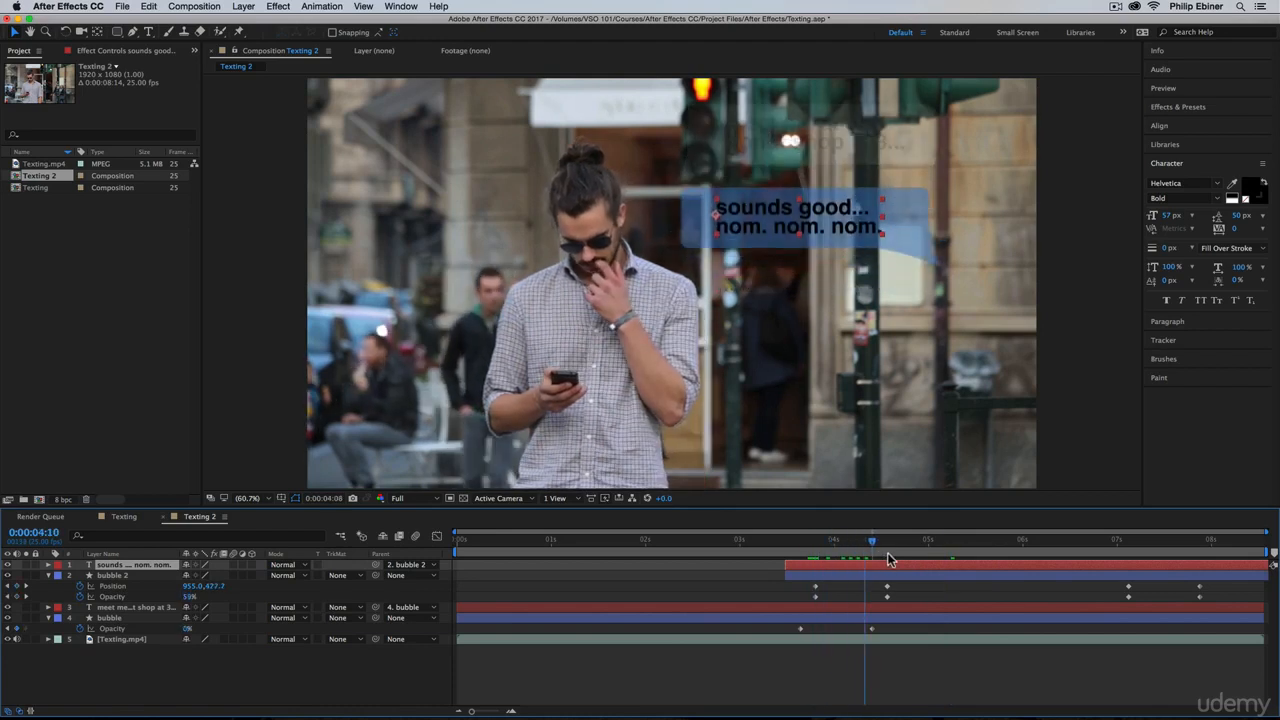
key(space)
click(815, 556)
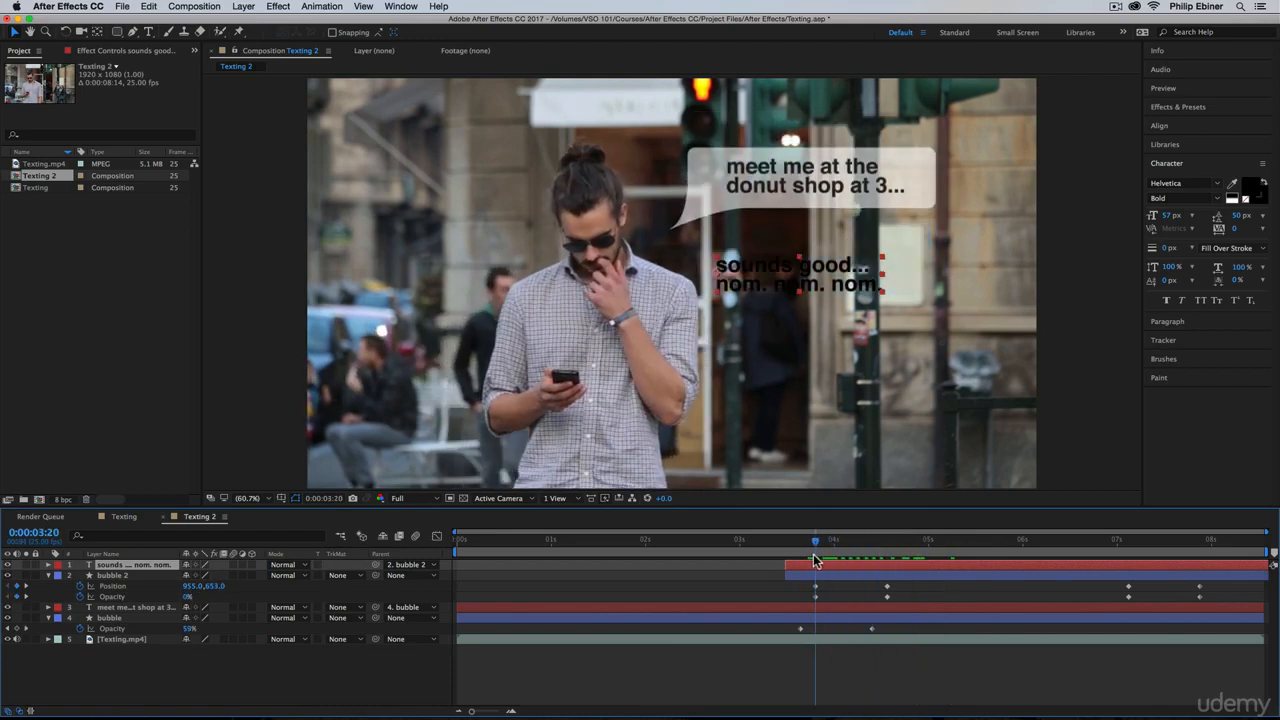
Step: Copy all of bubble 2's opacity keyframes and paste them onto the reply text layer at 0:00:03:20
drag(799, 599, 948, 606)
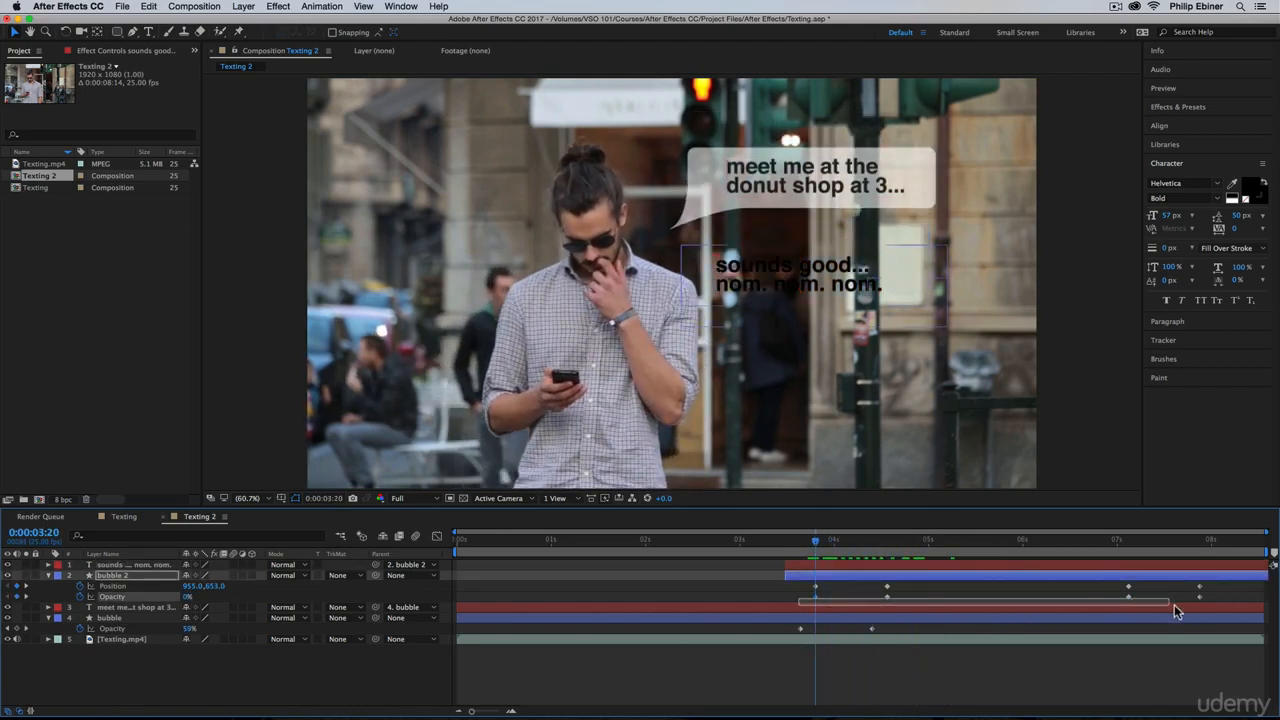
drag(1175, 612, 1224, 601)
key(super+c)
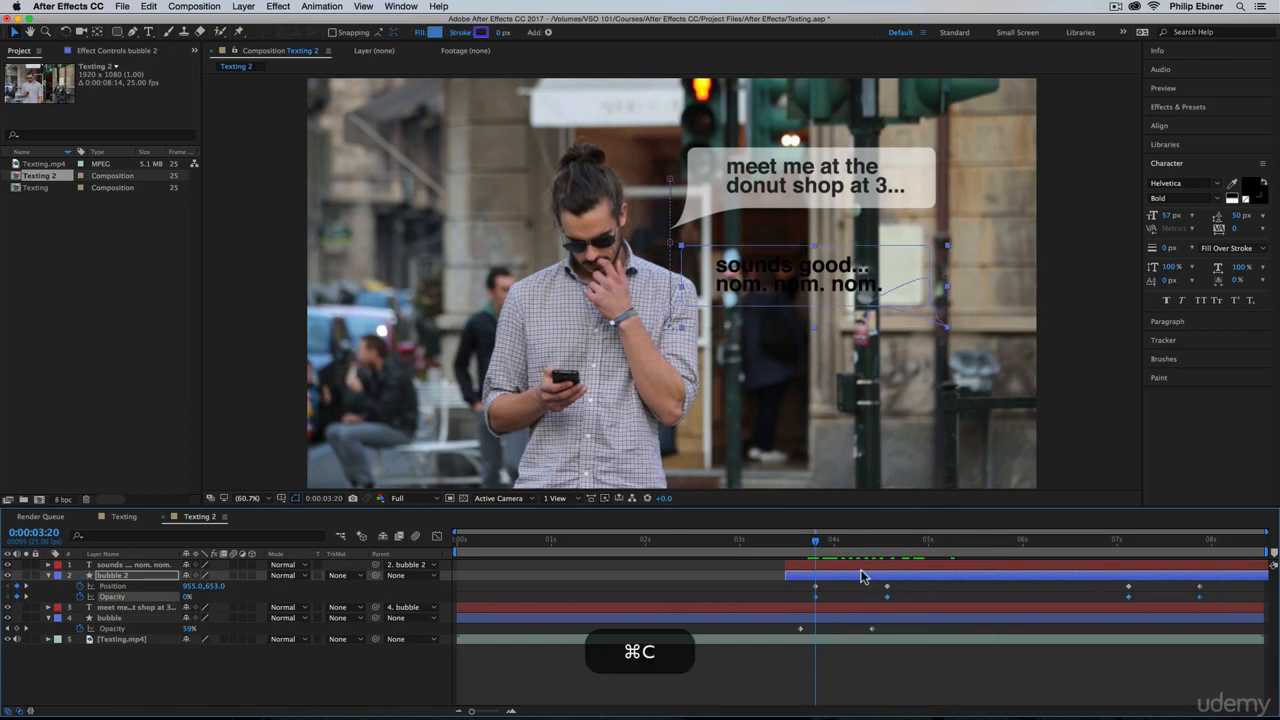
click(822, 566)
key(super+v)
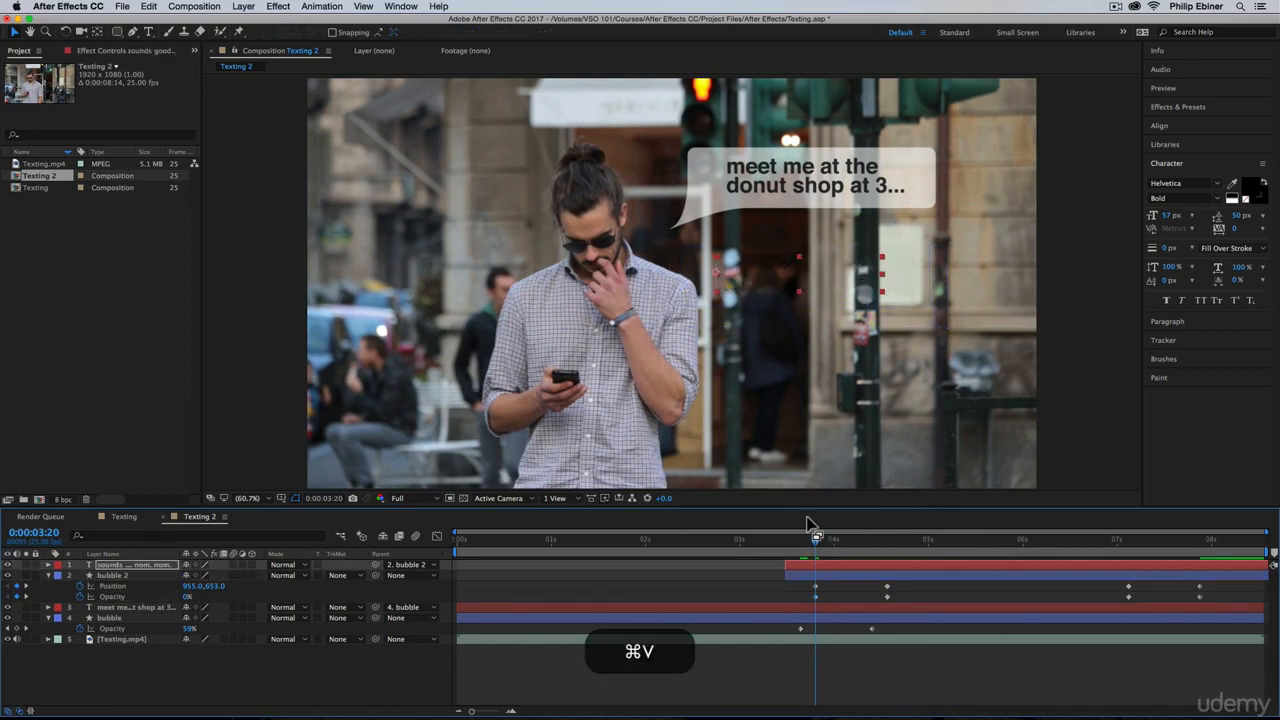
Step: Change bubble 2's fill to a lighter blue while viewing the frame at 0:00:05:13
drag(817, 541, 977, 545)
click(975, 576)
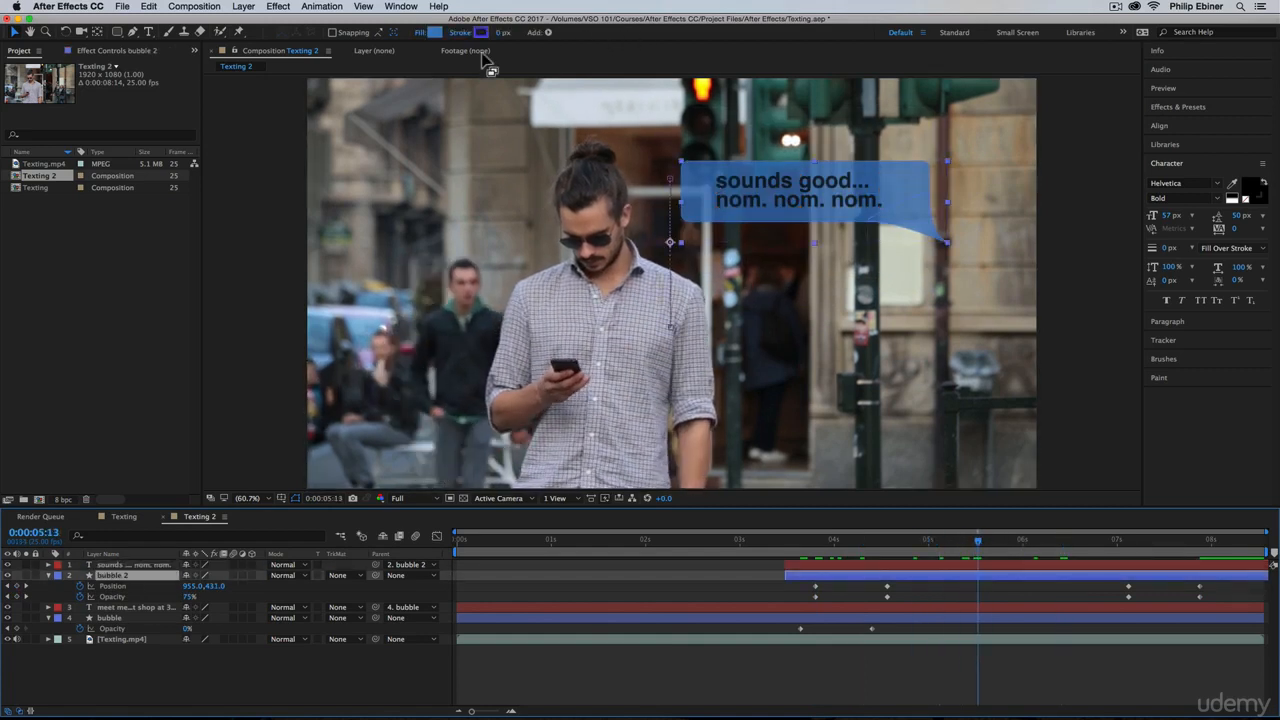
click(435, 32)
mouse_move(912, 268)
mouse_down()
mouse_move(884, 230)
mouse_move(903, 224)
mouse_move(880, 217)
mouse_up()
click(1077, 232)
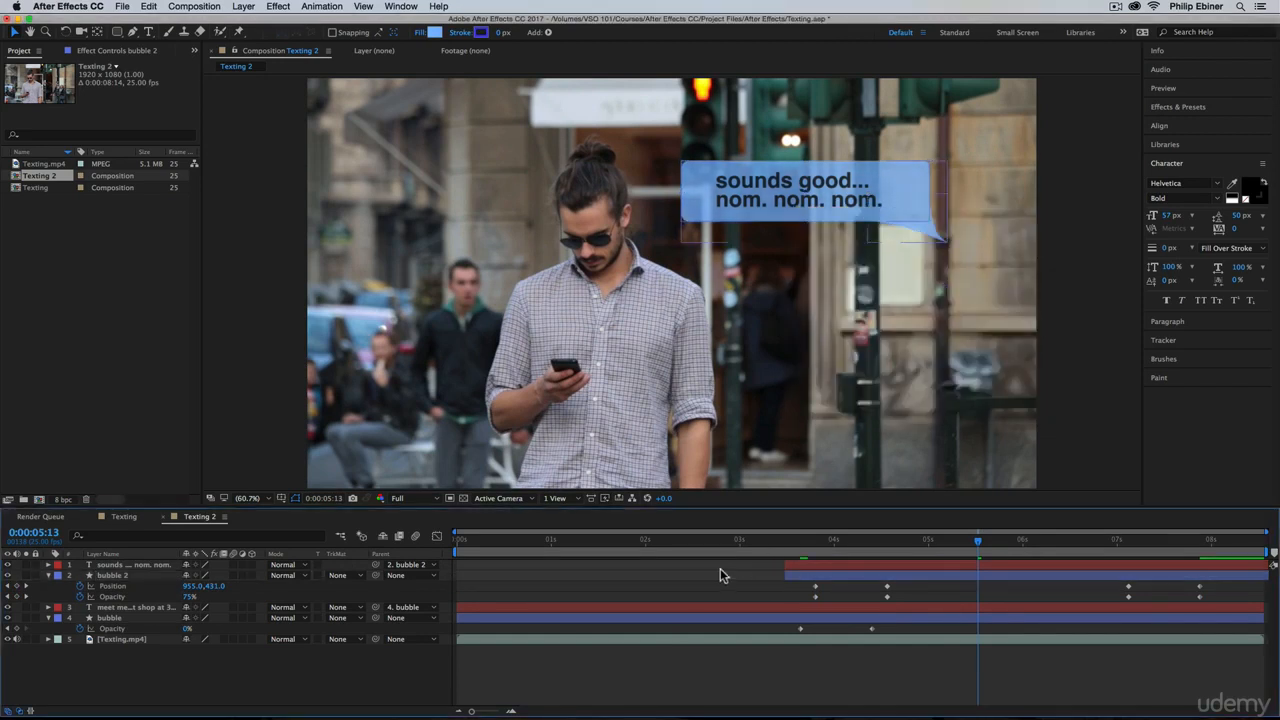
Step: Preview the animation from the beginning, then shift bubble 2 and its text together about 8 frames later, starting at about 0:00:03:20
key(Home)
key(space)
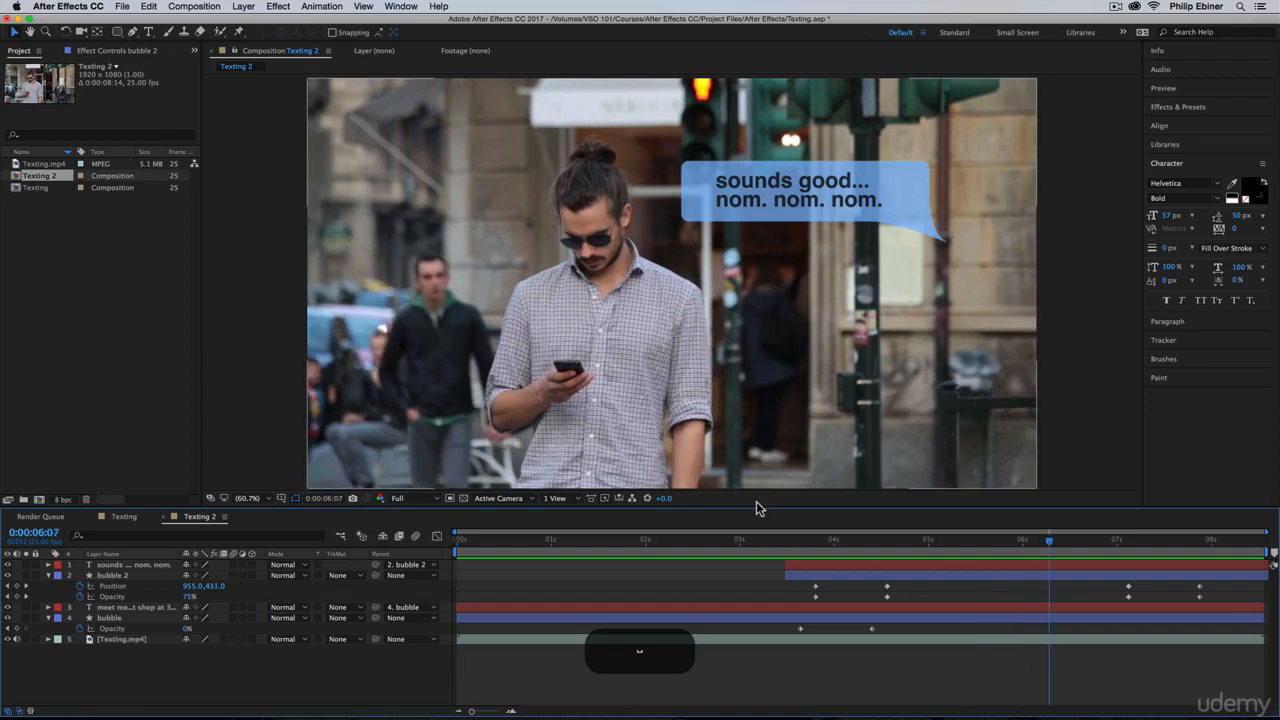
click(853, 573)
drag(853, 573, 883, 573)
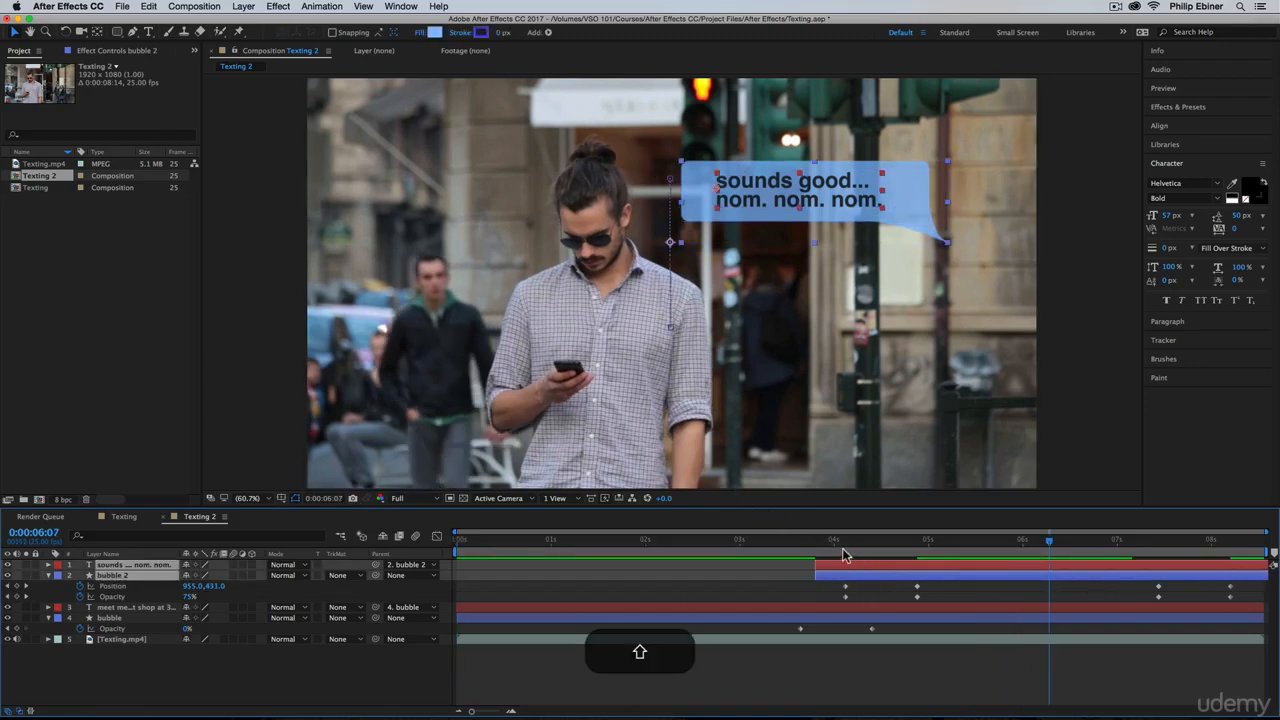
Step: Play back the retimed bubbles from 0:00:03:11 and through the composition to check the transition between messages
click(781, 545)
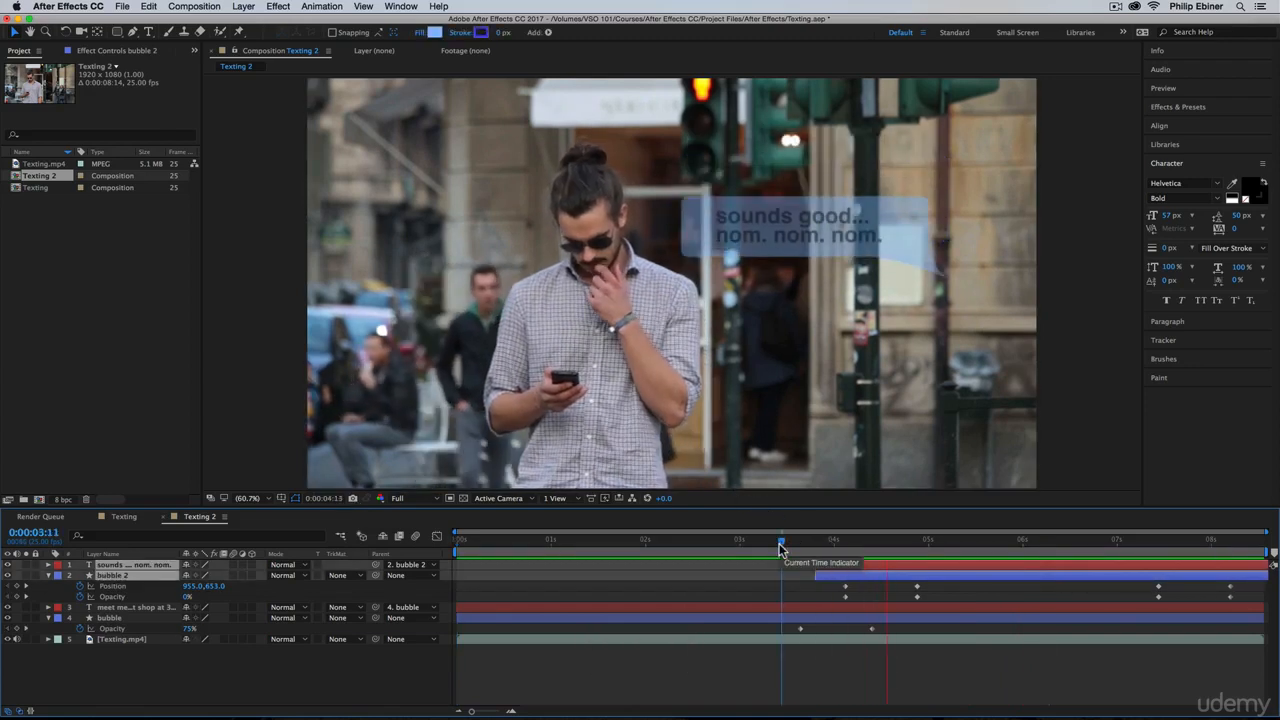
key(space)
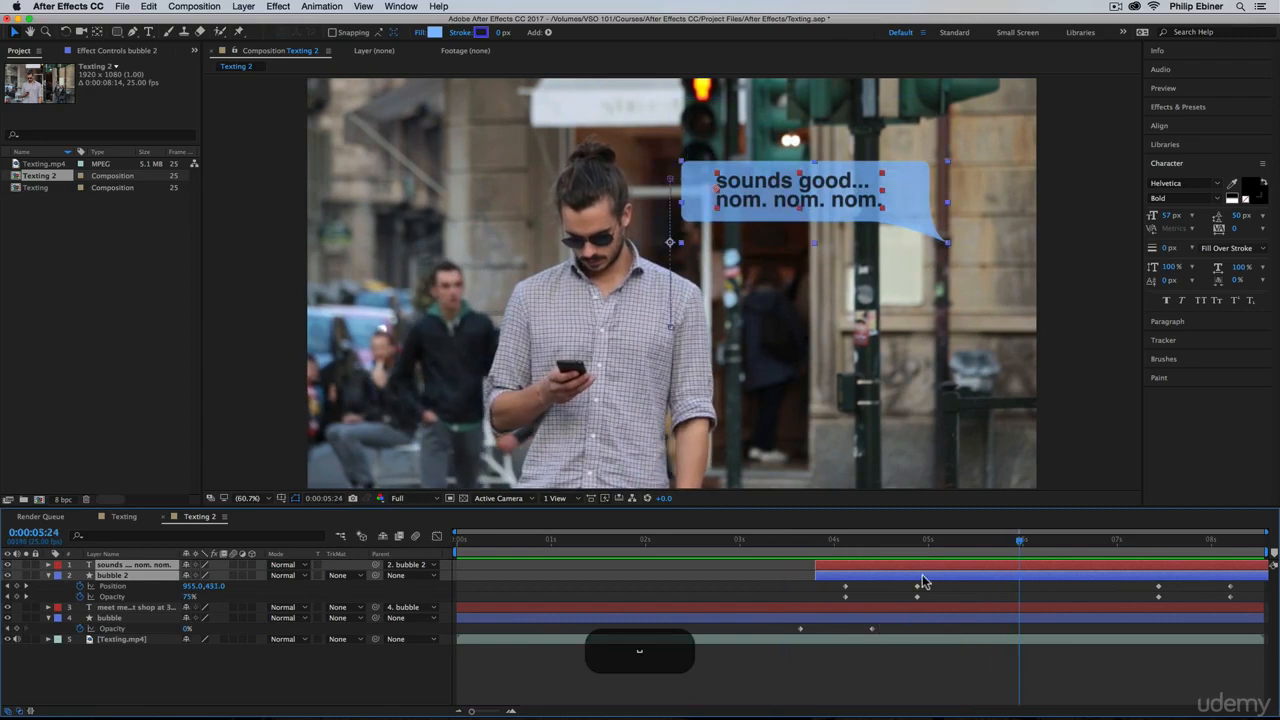
key(space)
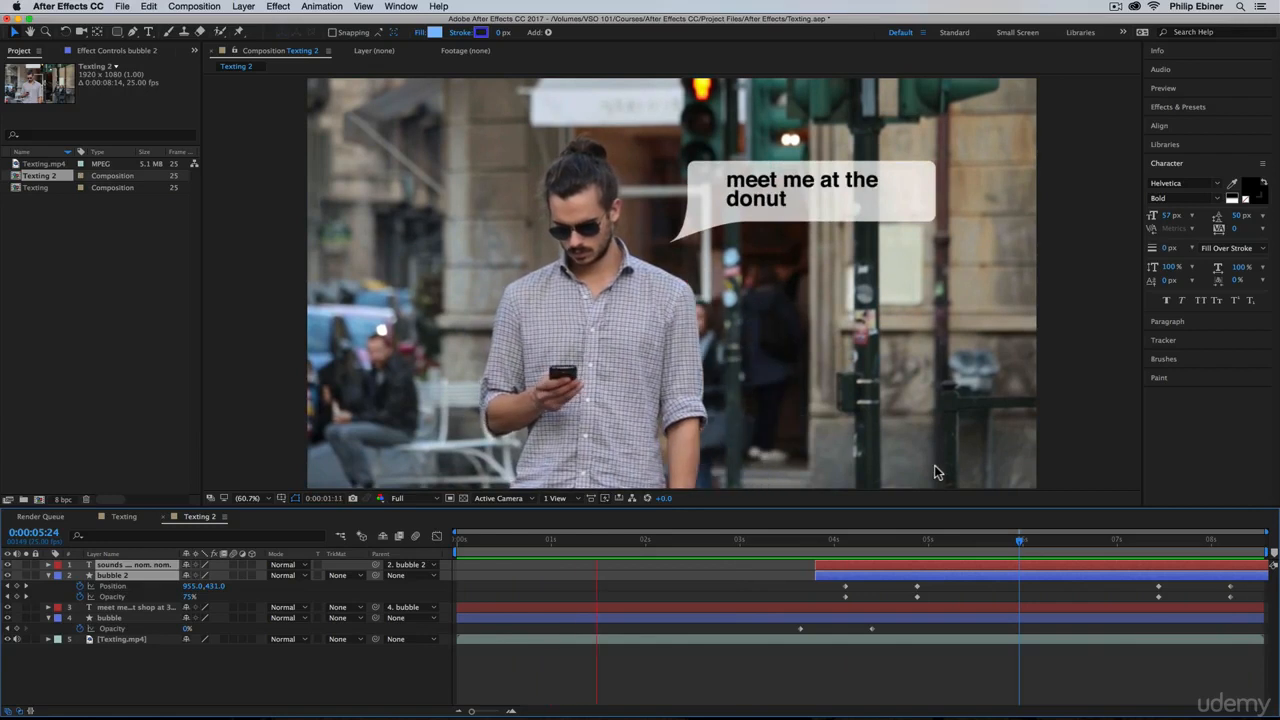
key(space)
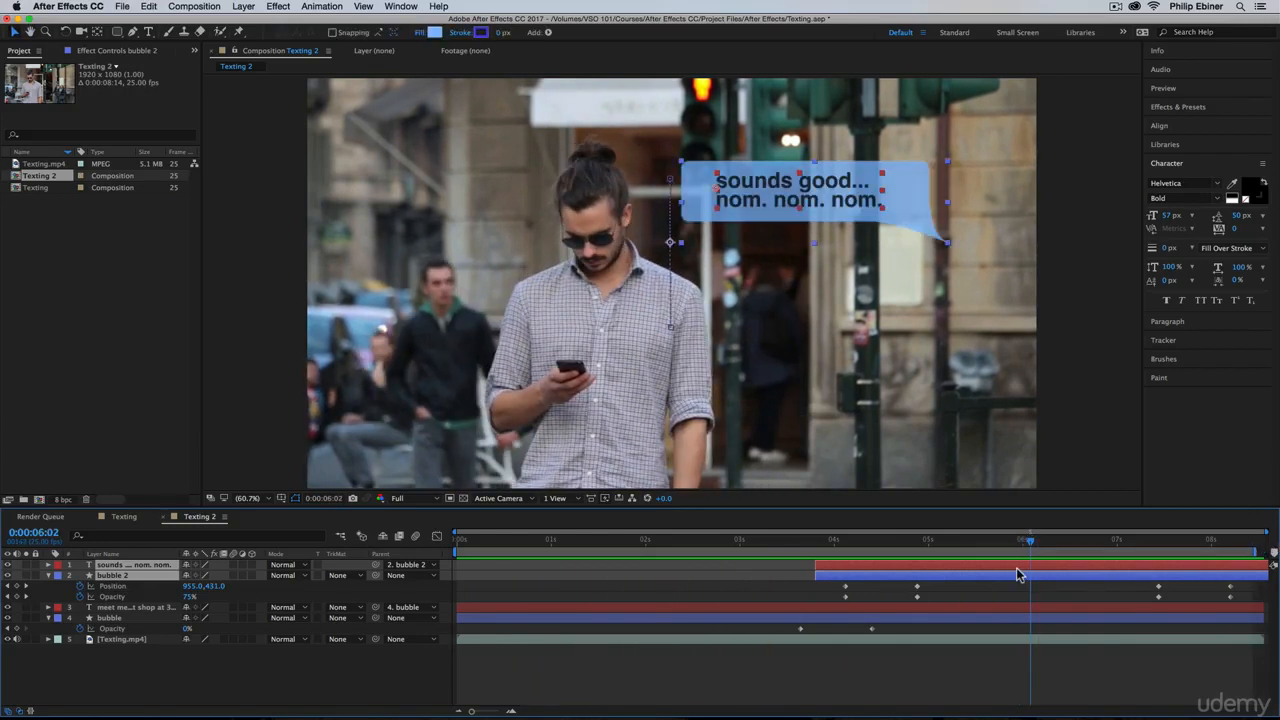
key(space)
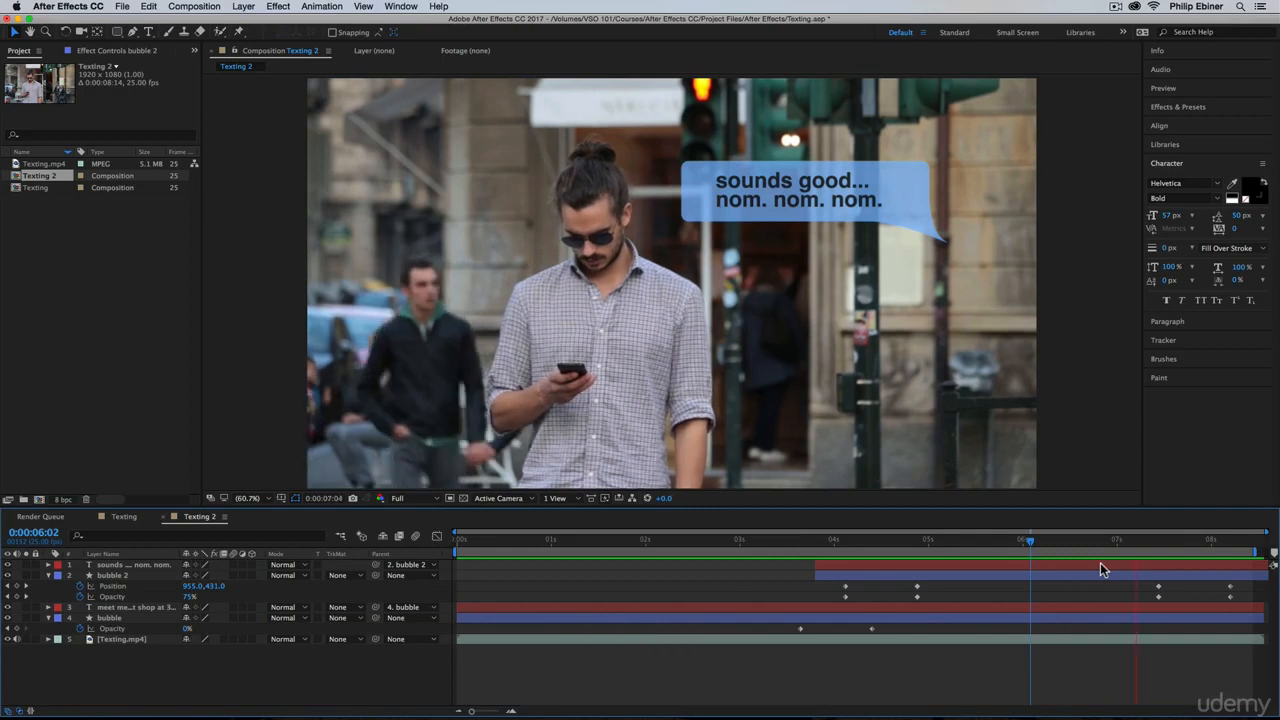